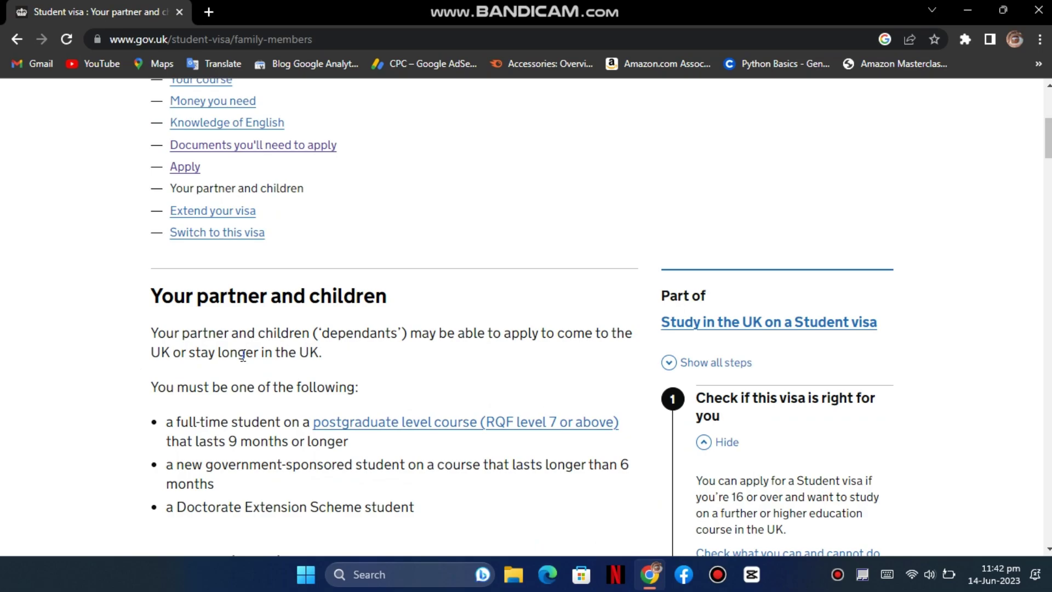
- Scroll down the 'Your partner and children' guidance, past the funds exemptions, to 'Apply outside the UK'
{"action": "scroll", "coordinate": [354, 420], "scroll_direction": "down", "scroll_amount": 1}
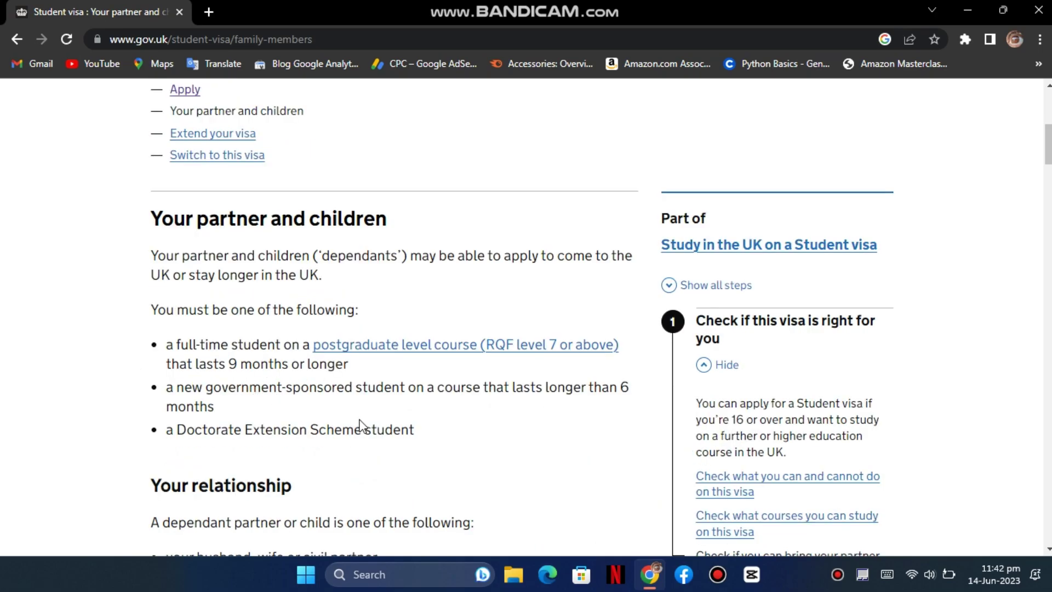
{"action": "scroll", "coordinate": [359, 425], "scroll_direction": "down", "scroll_amount": 1}
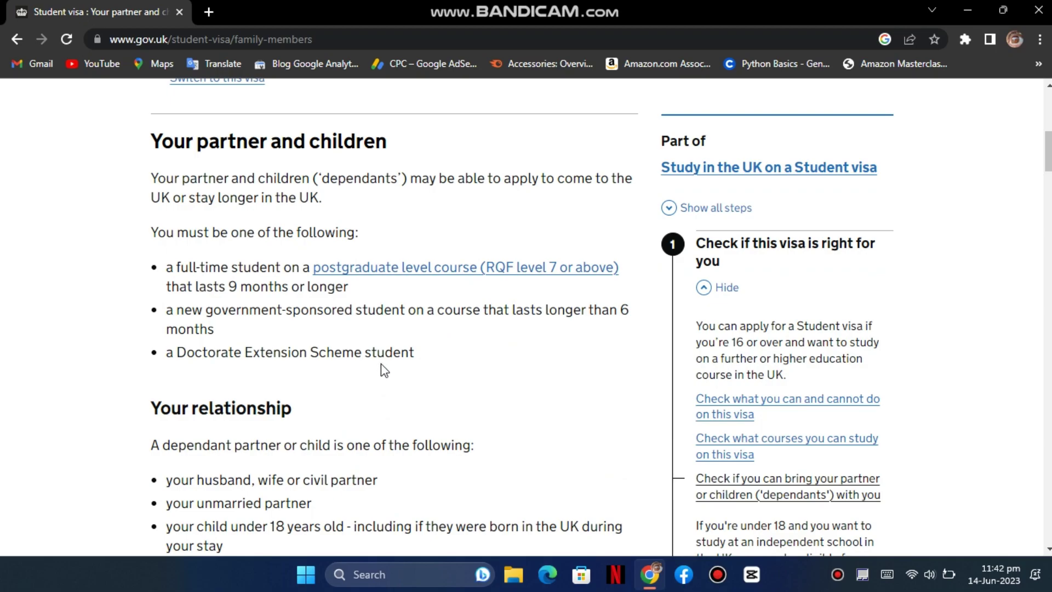
{"action": "scroll", "coordinate": [383, 370], "scroll_direction": "down", "scroll_amount": 3}
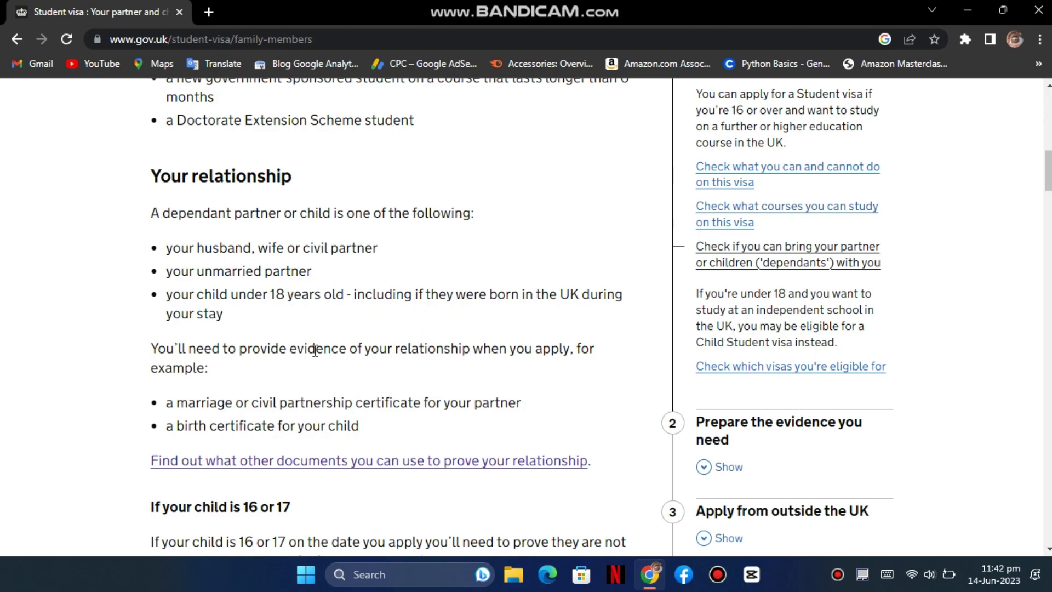
{"action": "scroll", "coordinate": [315, 351], "scroll_direction": "down", "scroll_amount": 2}
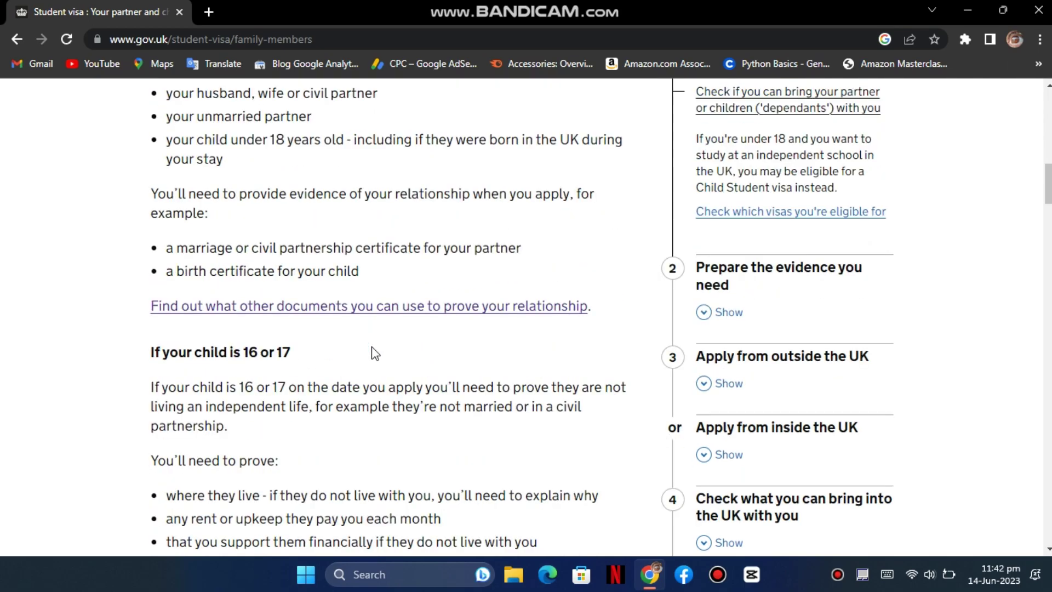
{"action": "scroll", "coordinate": [373, 399], "scroll_direction": "down", "scroll_amount": 2}
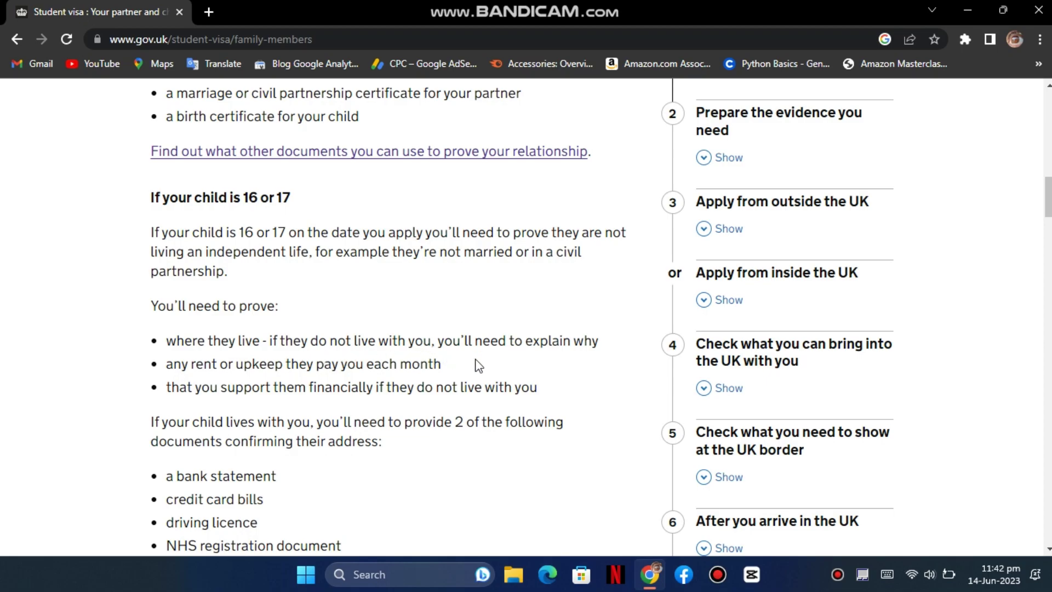
{"action": "scroll", "coordinate": [350, 383], "scroll_direction": "down", "scroll_amount": 3}
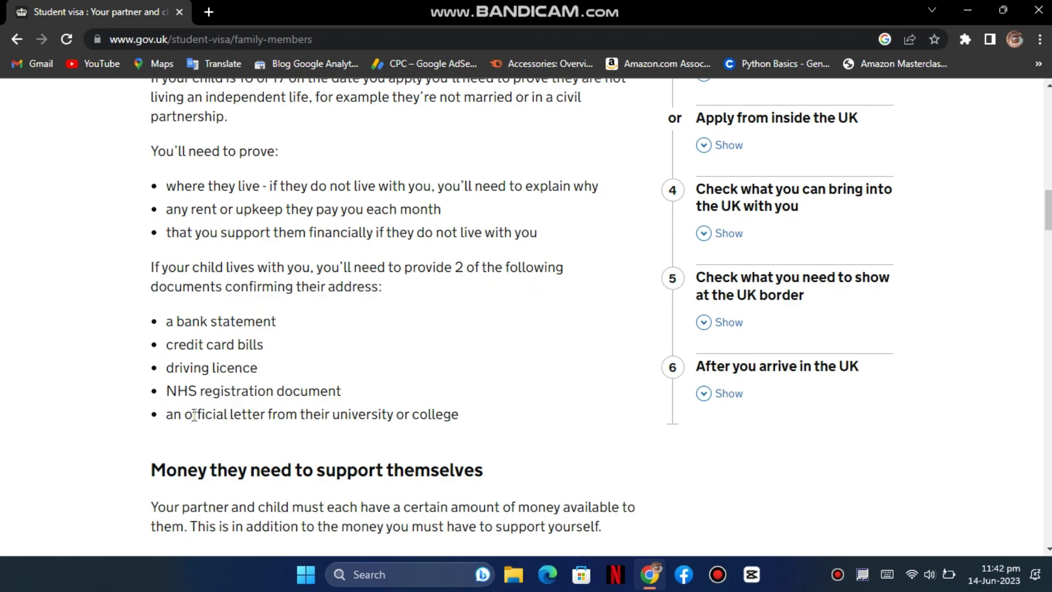
{"action": "scroll", "coordinate": [422, 412], "scroll_direction": "down", "scroll_amount": 4}
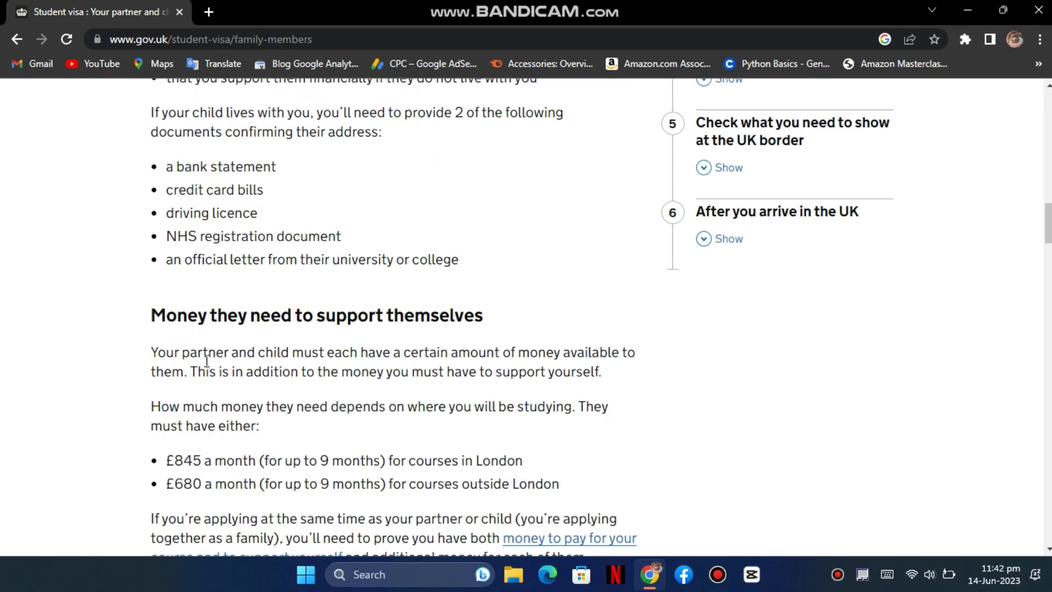
{"action": "scroll", "coordinate": [402, 297], "scroll_direction": "down", "scroll_amount": 1}
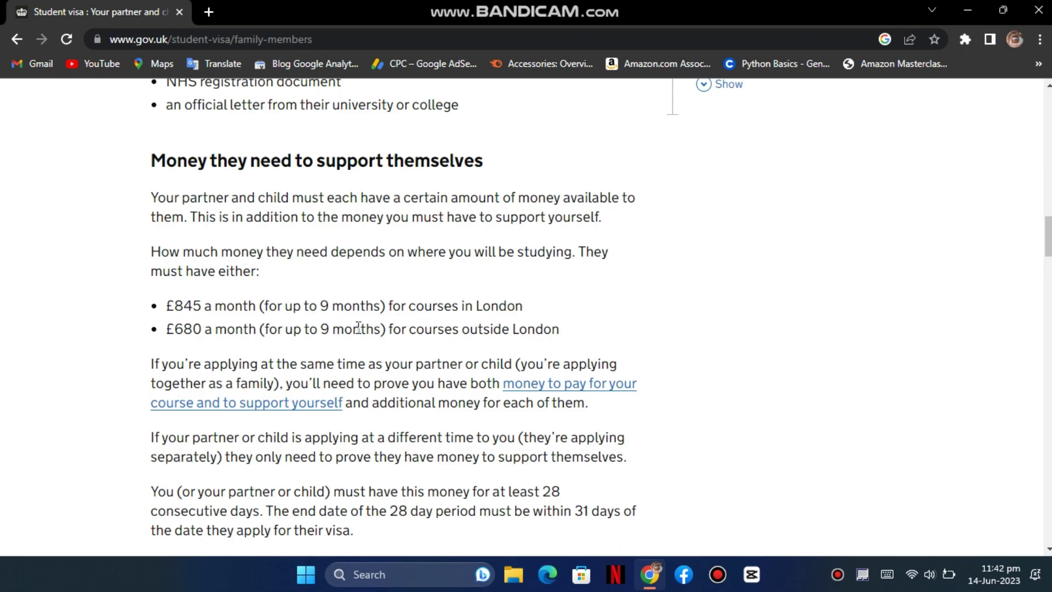
{"action": "scroll", "coordinate": [369, 334], "scroll_direction": "down", "scroll_amount": 3}
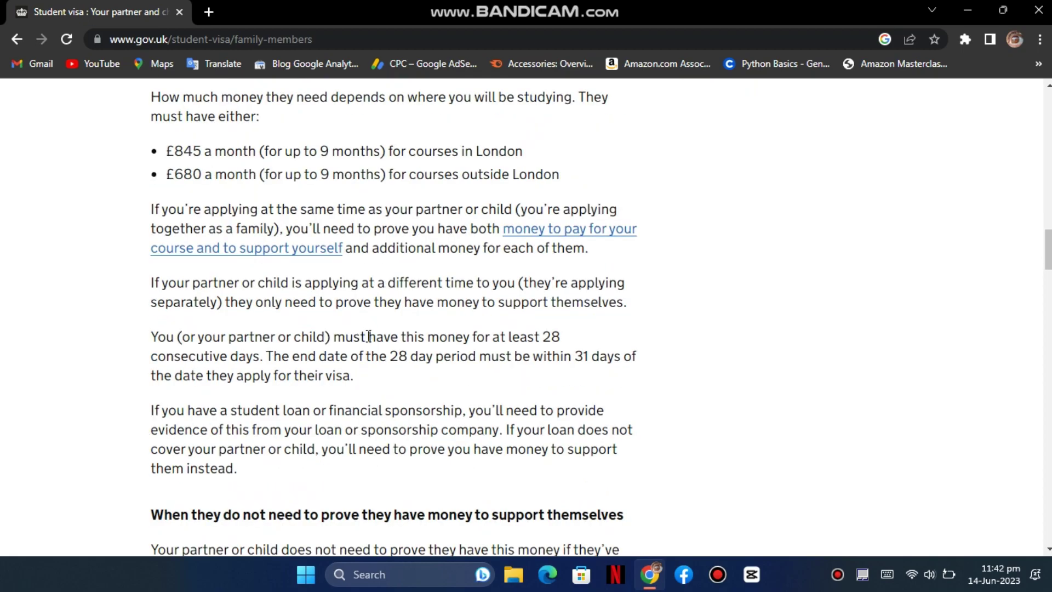
{"action": "scroll", "coordinate": [369, 337], "scroll_direction": "down", "scroll_amount": 4}
{"action": "scroll", "coordinate": [369, 333], "scroll_direction": "down", "scroll_amount": 1}
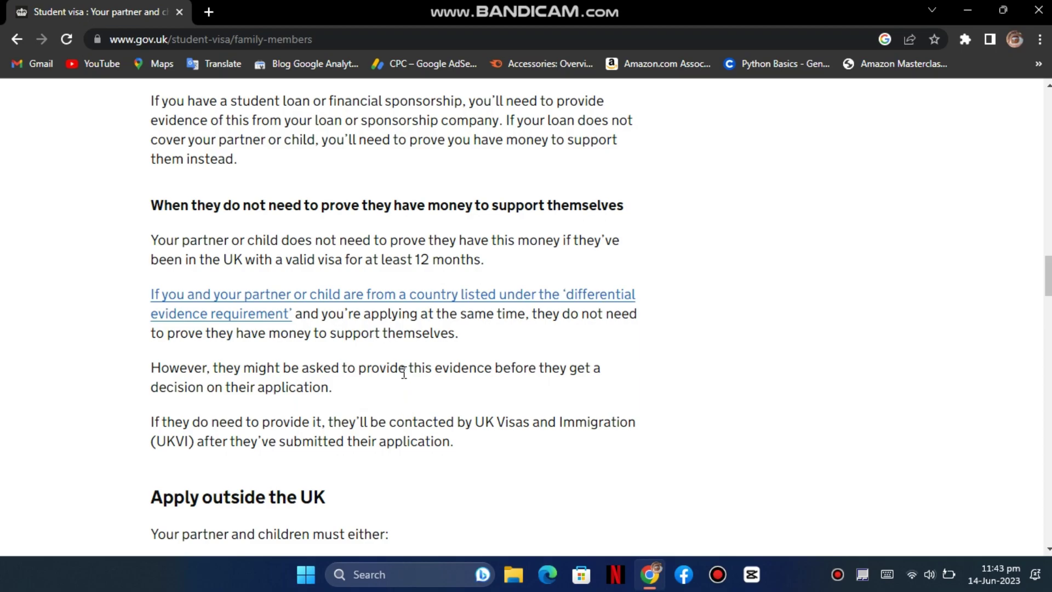
{"action": "scroll", "coordinate": [404, 371], "scroll_direction": "down", "scroll_amount": 1}
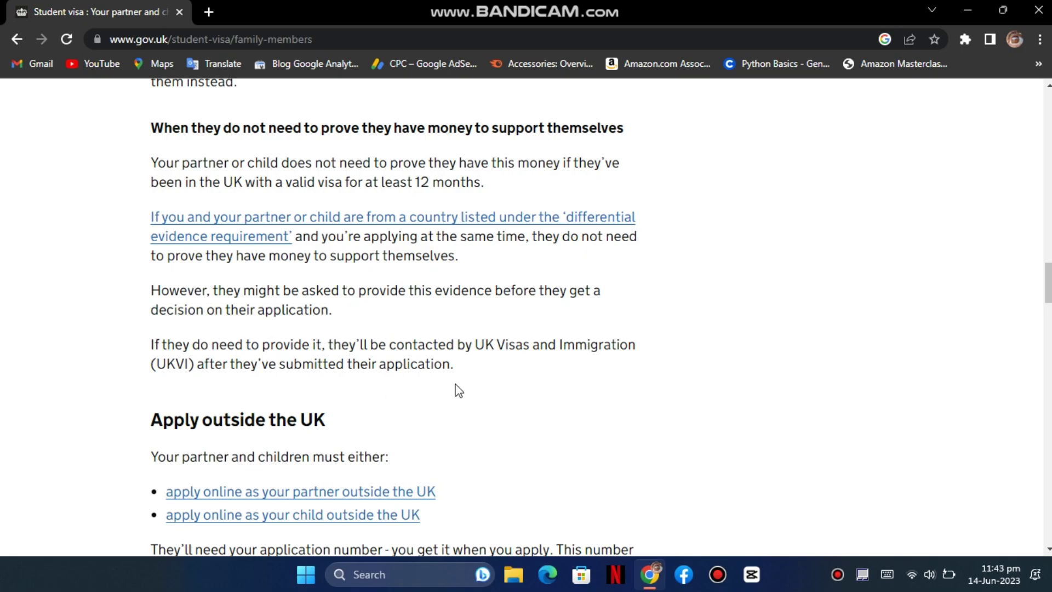
- Open the partner's outside-the-UK application link in a new tab and switch to it
{"action": "right_click", "coordinate": [371, 222]}
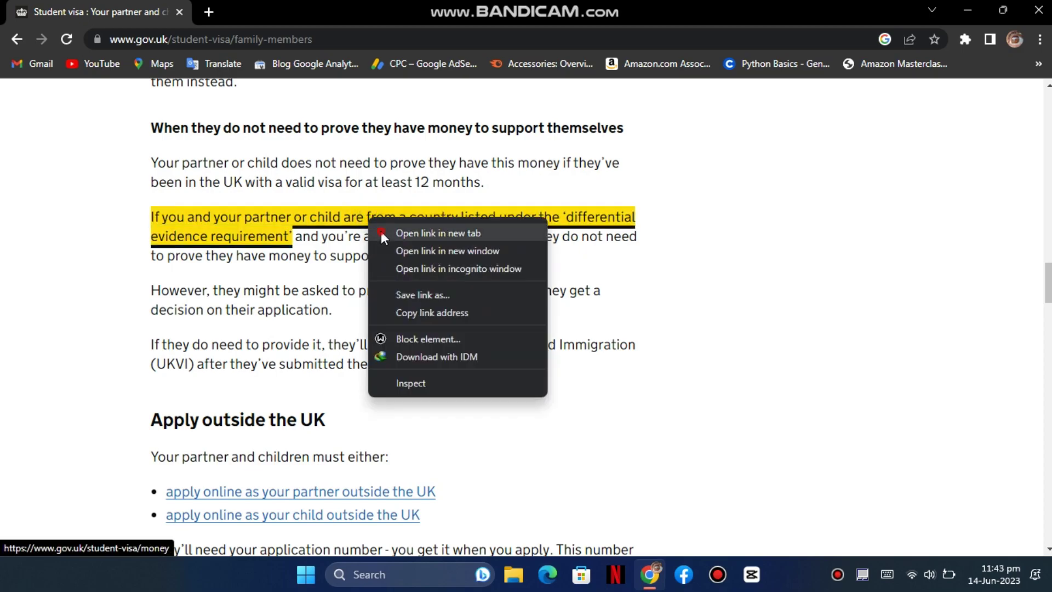
{"action": "scroll", "coordinate": [428, 316], "scroll_direction": "down", "scroll_amount": 2}
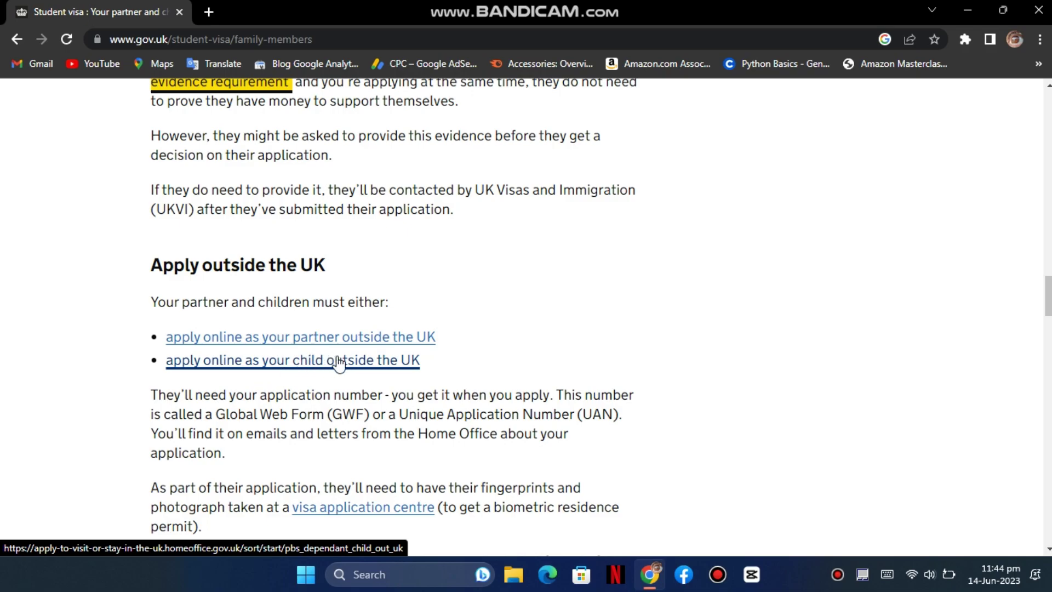
{"action": "right_click", "coordinate": [324, 339]}
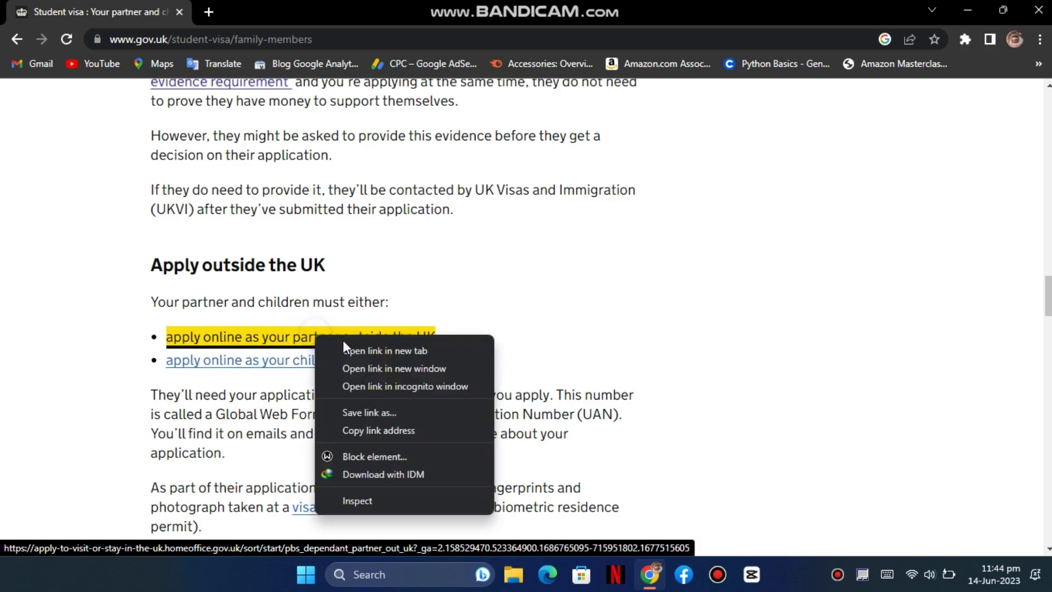
{"action": "left_click", "coordinate": [363, 350]}
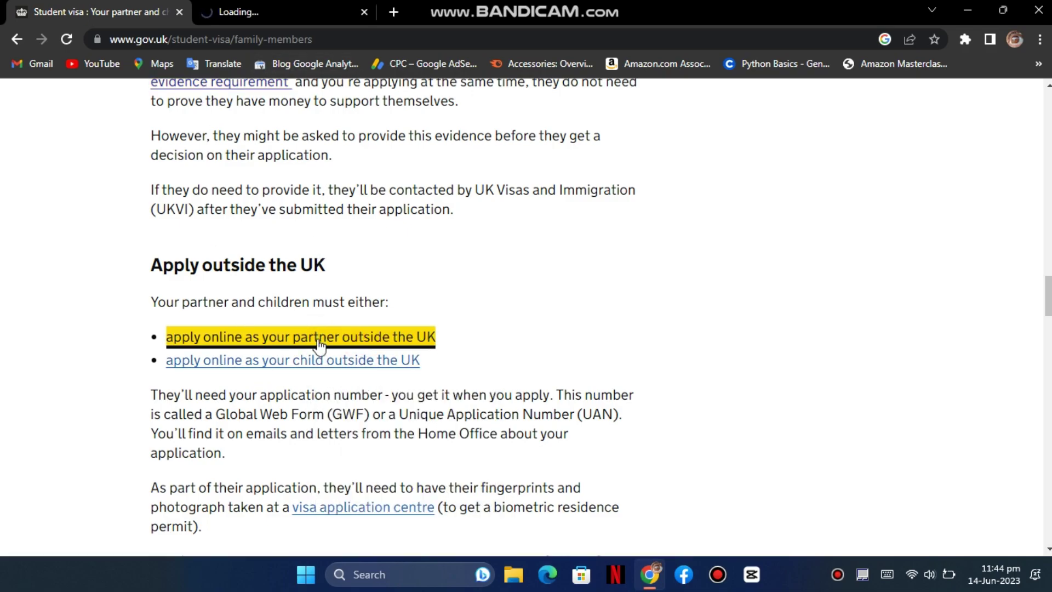
{"action": "left_click", "coordinate": [310, 362]}
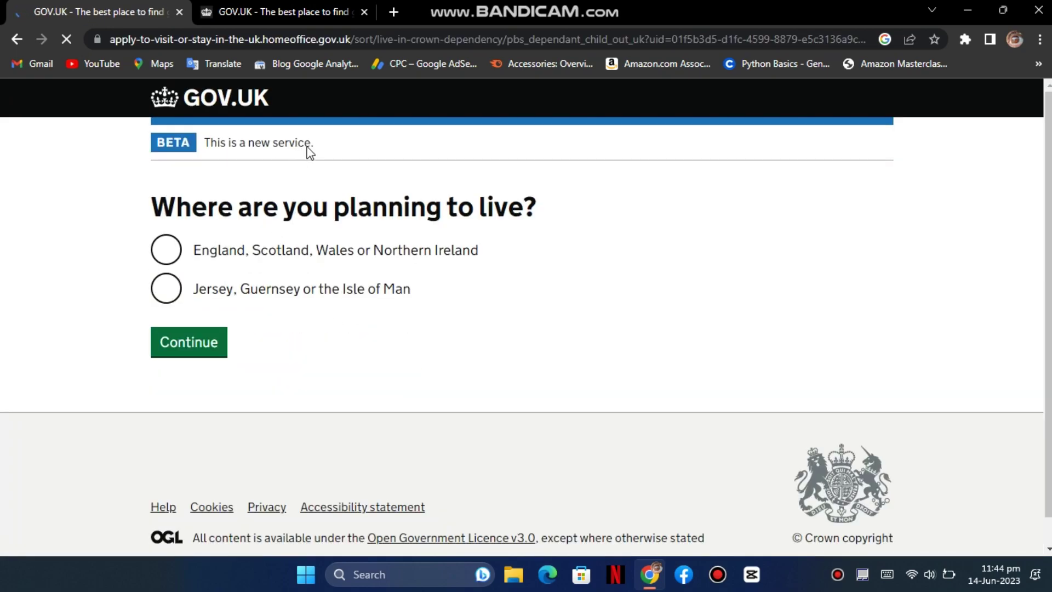
{"action": "key", "text": "ctrl+Tab"}
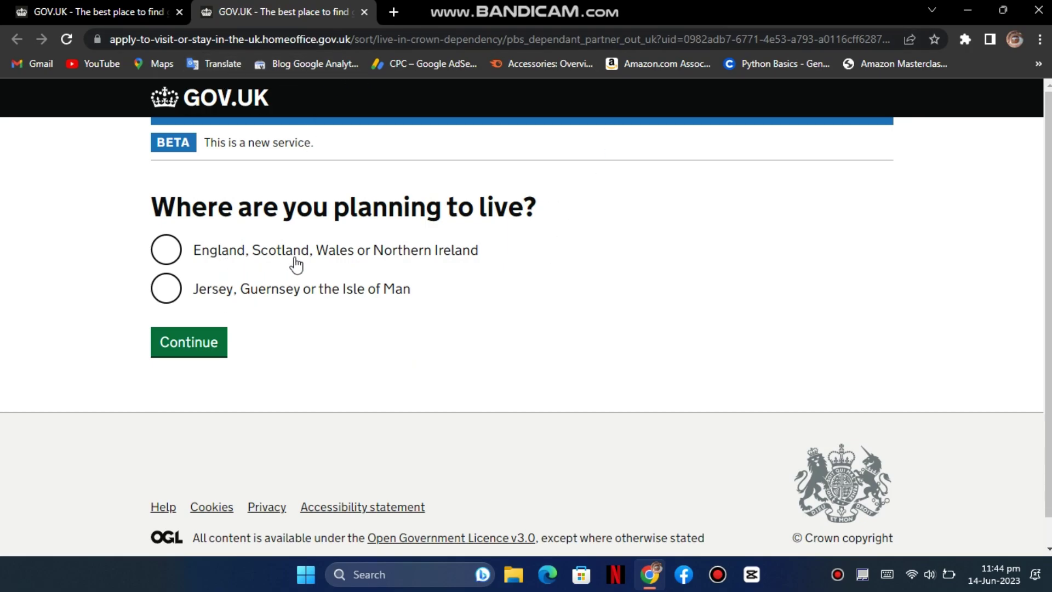
- Answer England, Scotland, Wales or Northern Ireland as where you'll live, and No to an EU passport
{"action": "left_click", "coordinate": [233, 253]}
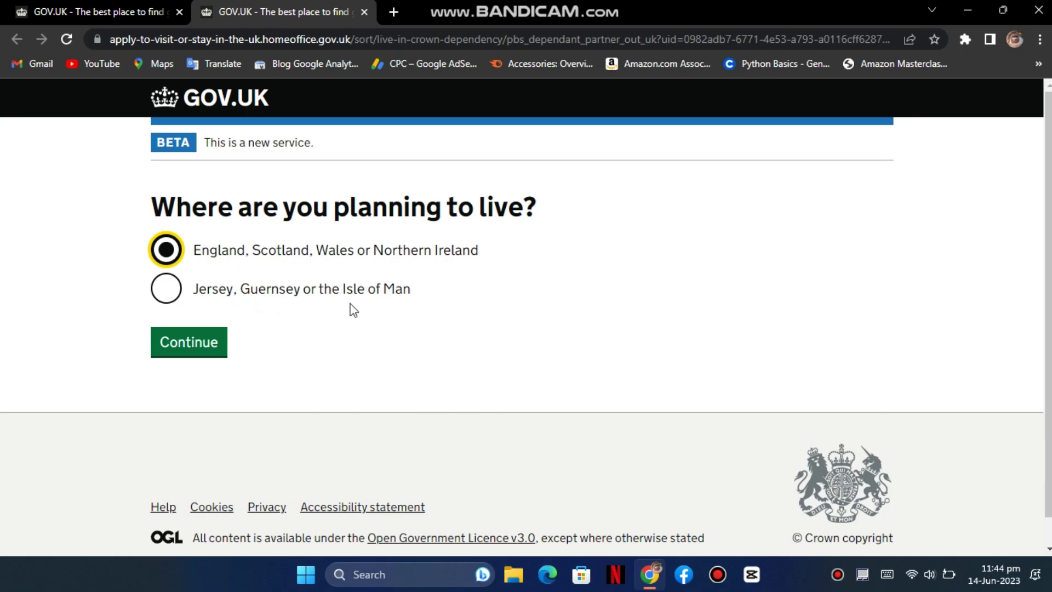
{"action": "left_click", "coordinate": [198, 344]}
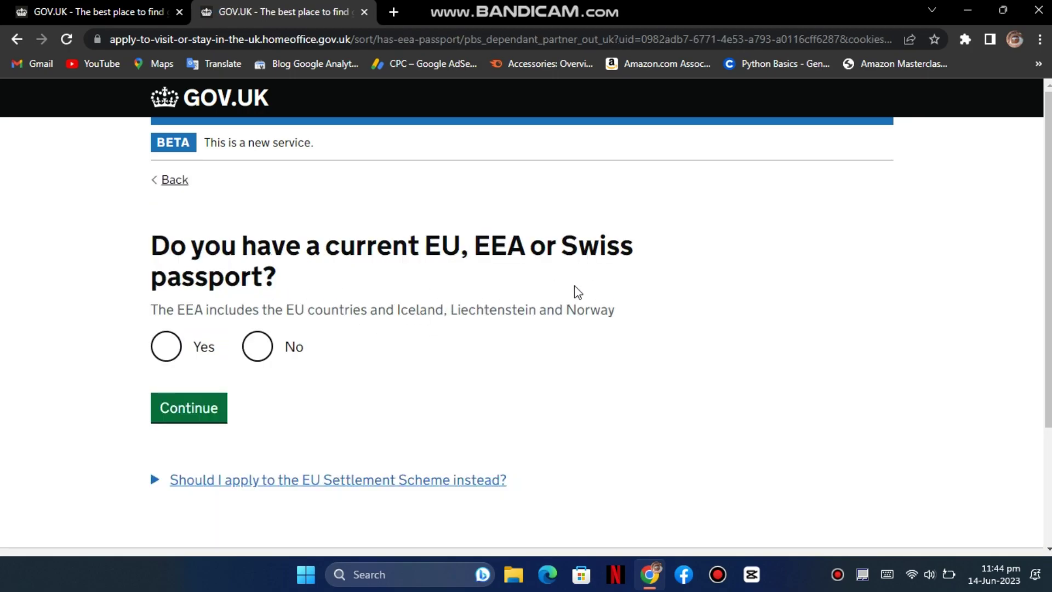
{"action": "left_click", "coordinate": [258, 348]}
{"action": "left_click", "coordinate": [188, 408]}
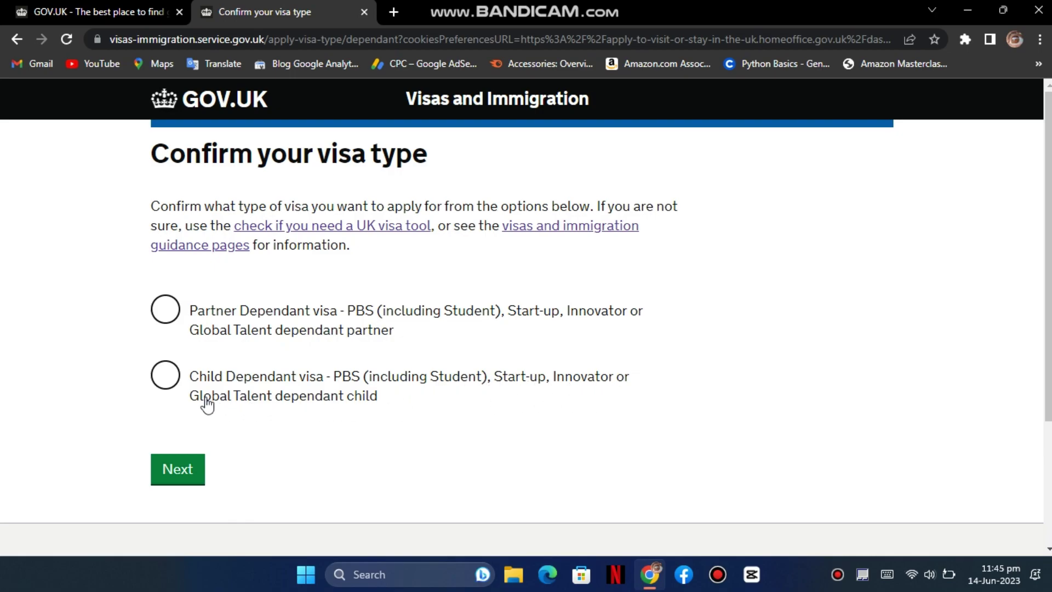
- Choose the Partner Dependant visa and set Pakistan as the biometrics country
{"action": "left_click", "coordinate": [229, 309]}
{"action": "left_click", "coordinate": [176, 470]}
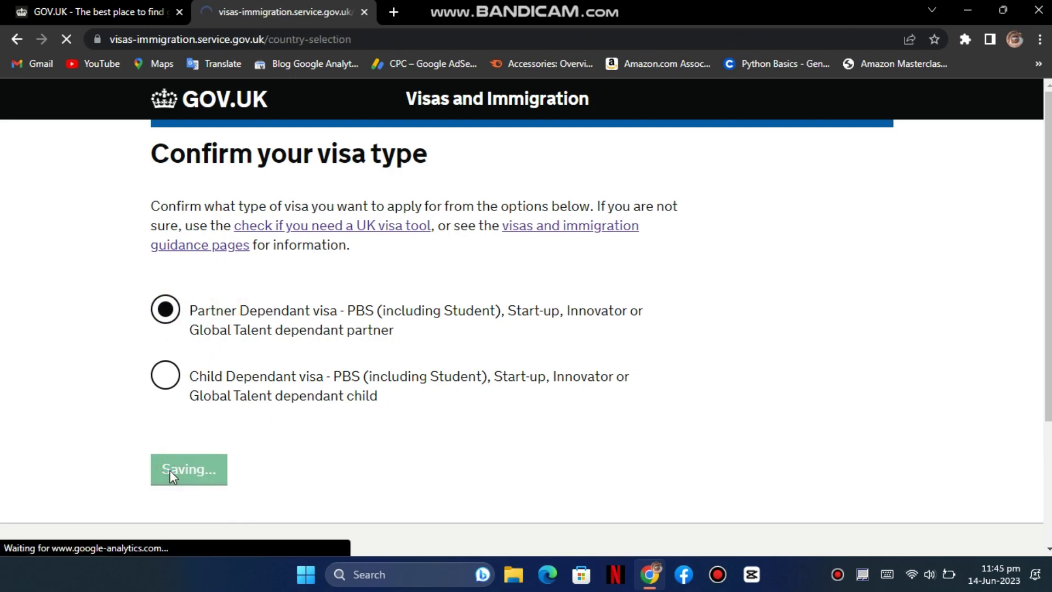
{"action": "scroll", "coordinate": [356, 384], "scroll_direction": "down", "scroll_amount": 3}
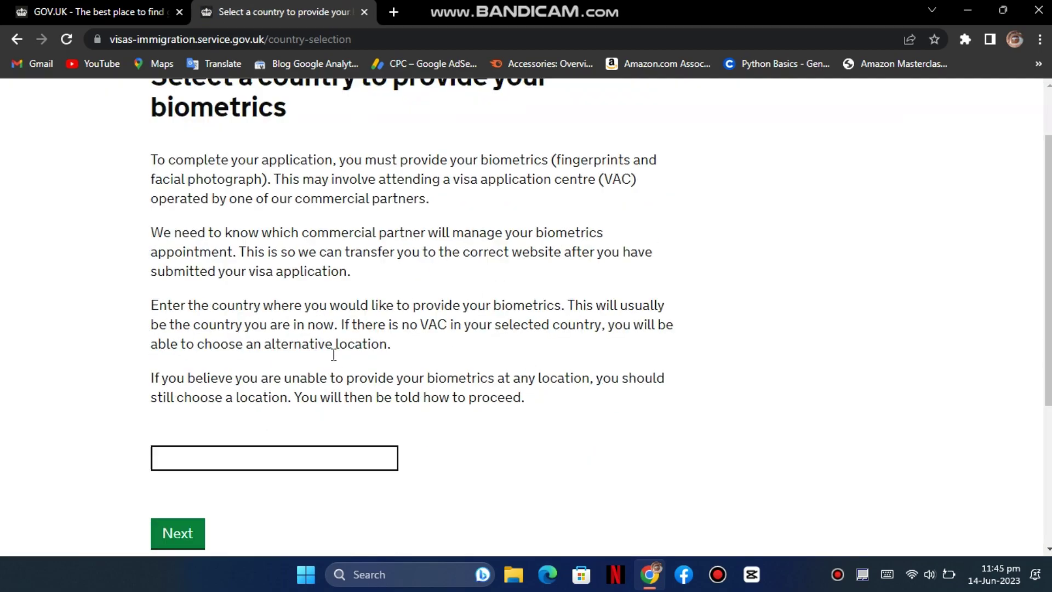
{"action": "left_click", "coordinate": [265, 378]}
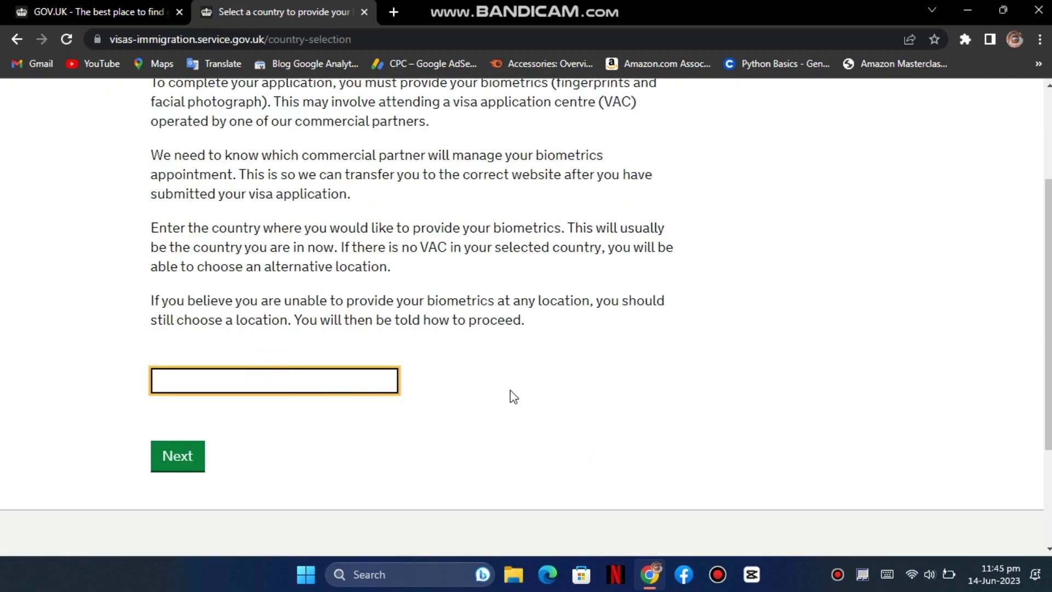
{"action": "type", "text": "Pak"}
{"action": "left_click", "coordinate": [258, 406]}
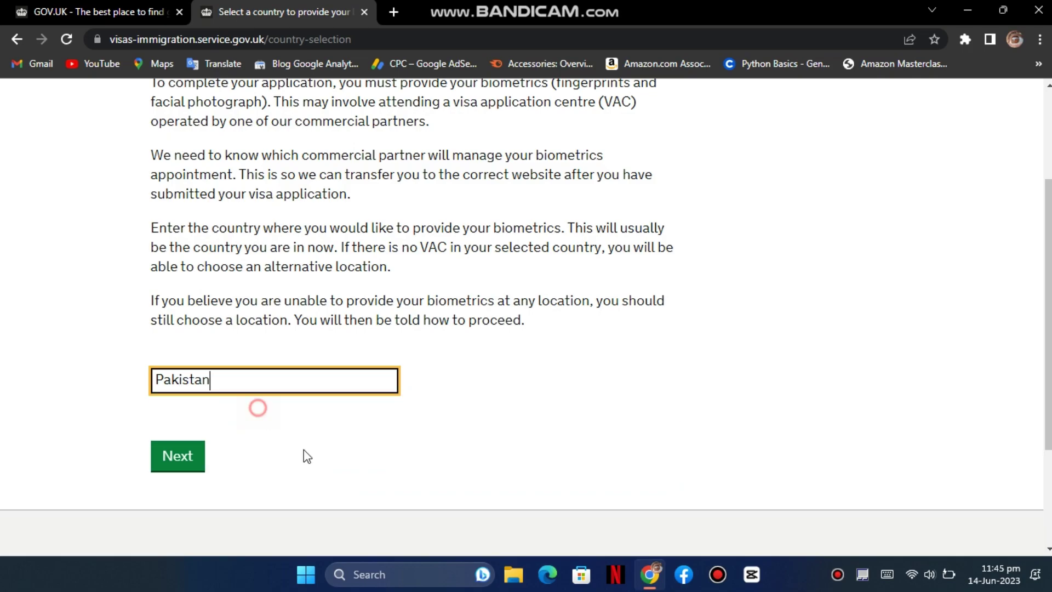
{"action": "left_click", "coordinate": [200, 464]}
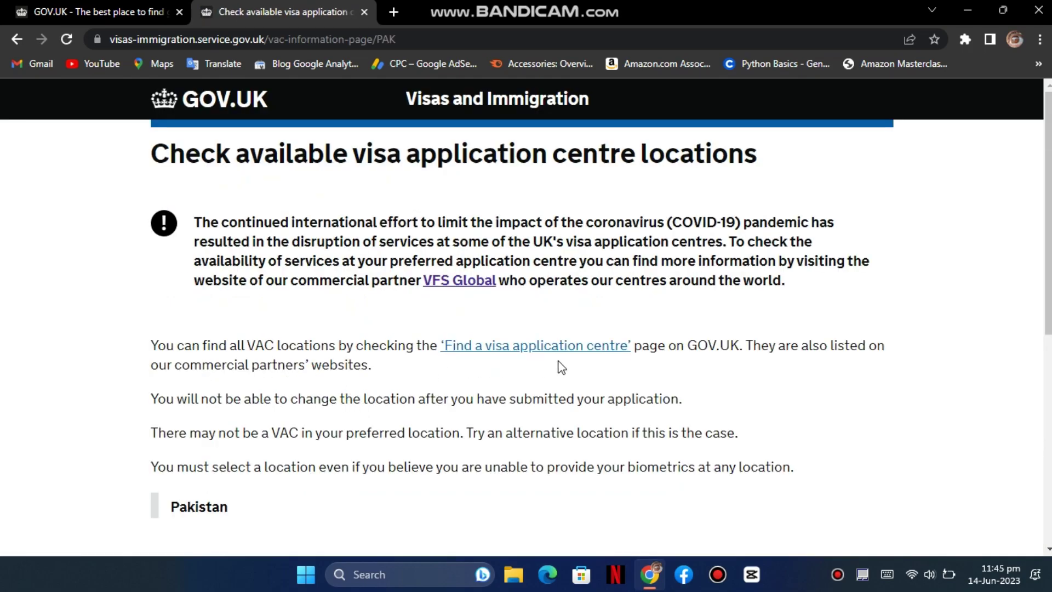
- Confirm the biometrics visa application centre location has been identified
{"action": "scroll", "coordinate": [357, 419], "scroll_direction": "down", "scroll_amount": 1}
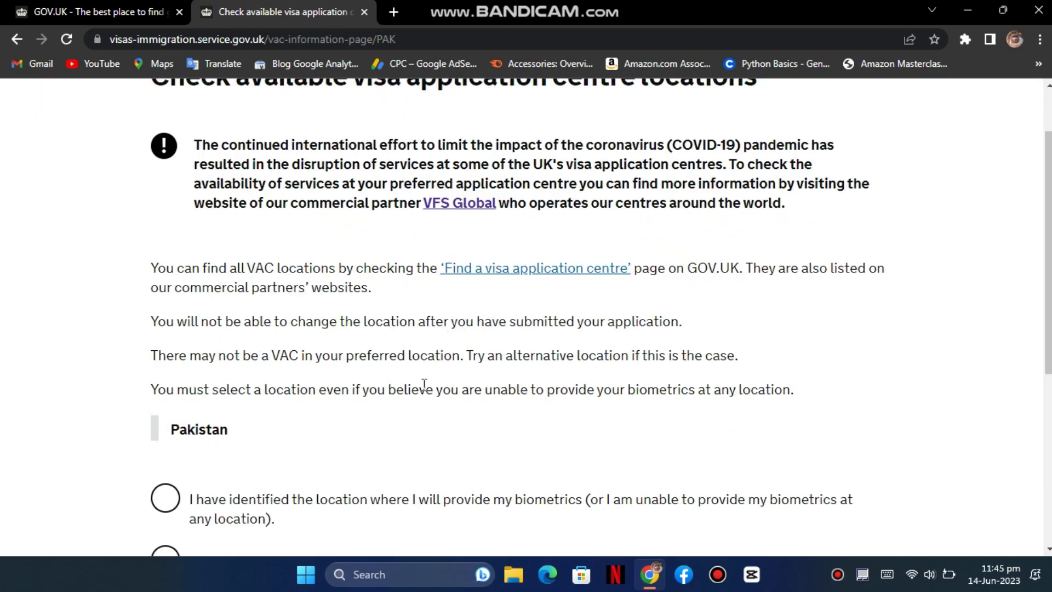
{"action": "scroll", "coordinate": [390, 331], "scroll_direction": "down", "scroll_amount": 2}
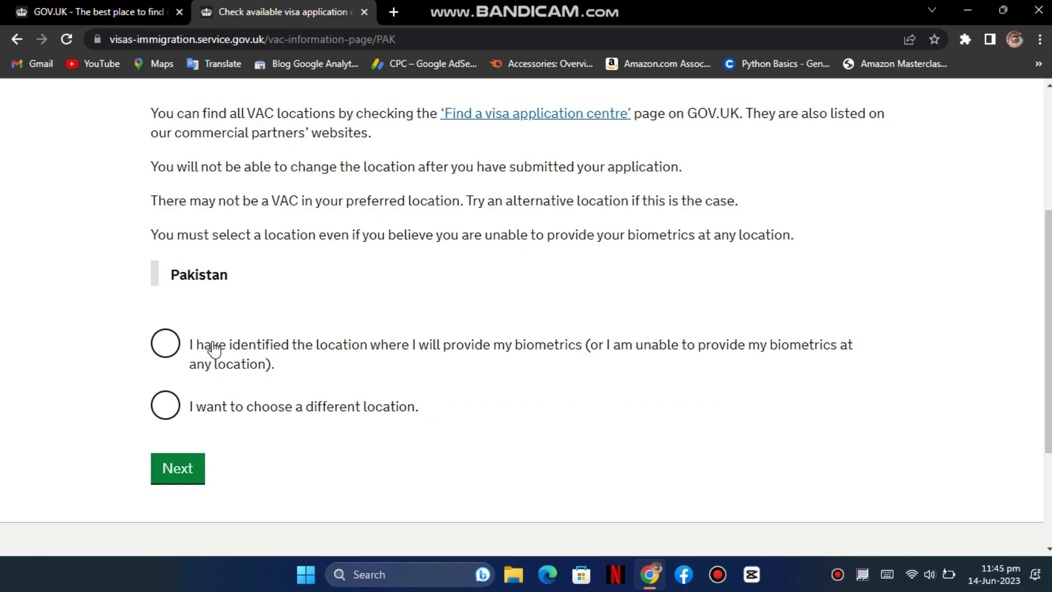
{"action": "left_click", "coordinate": [209, 348]}
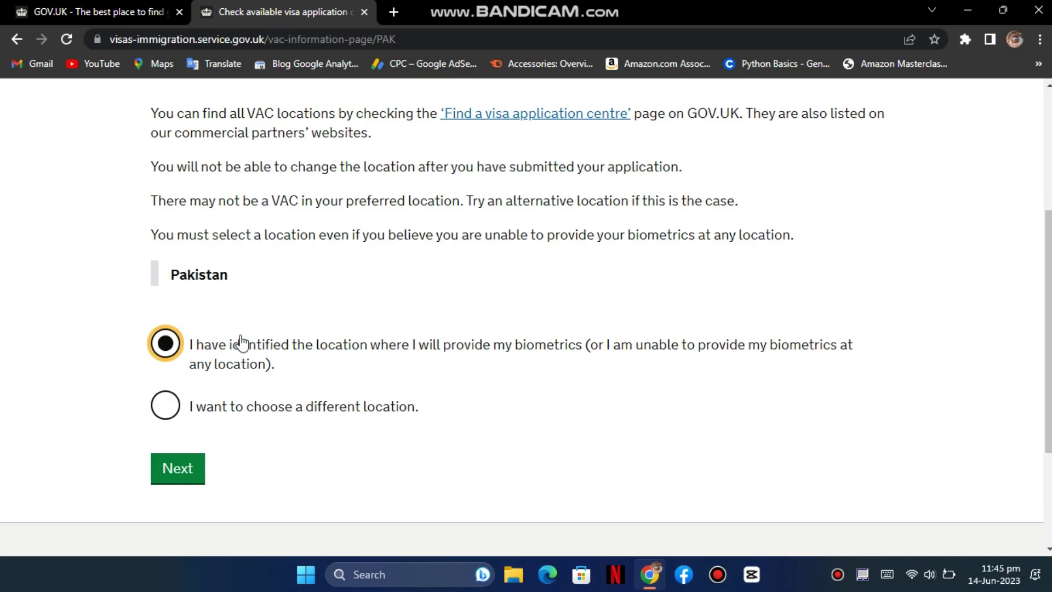
{"action": "left_click", "coordinate": [187, 471]}
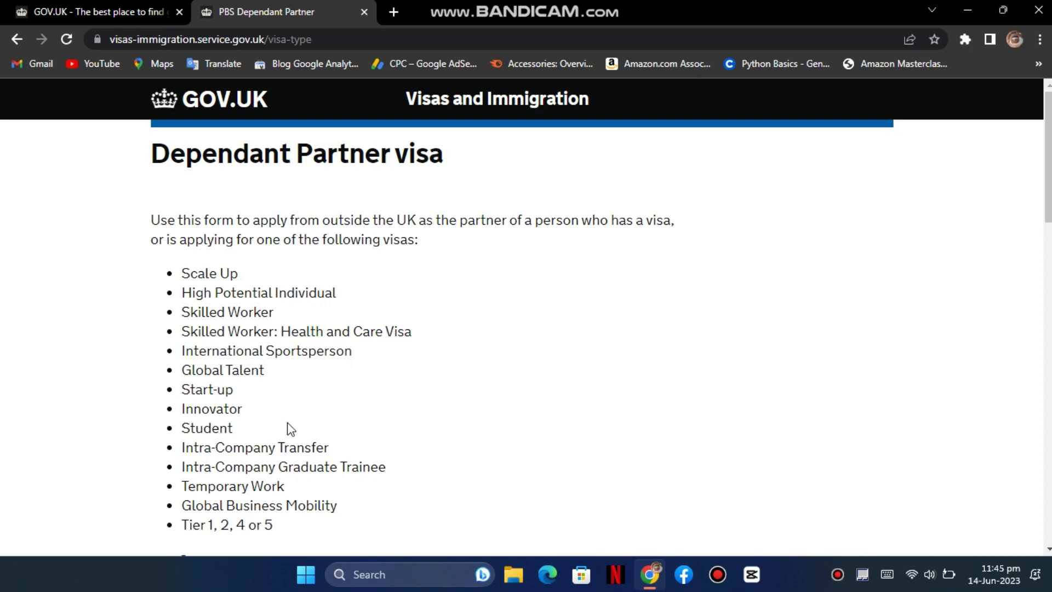
- Scroll to the bottom of the Dependant Partner visa guidance and start the application with Apply now
{"action": "scroll", "coordinate": [350, 474], "scroll_direction": "down", "scroll_amount": 1}
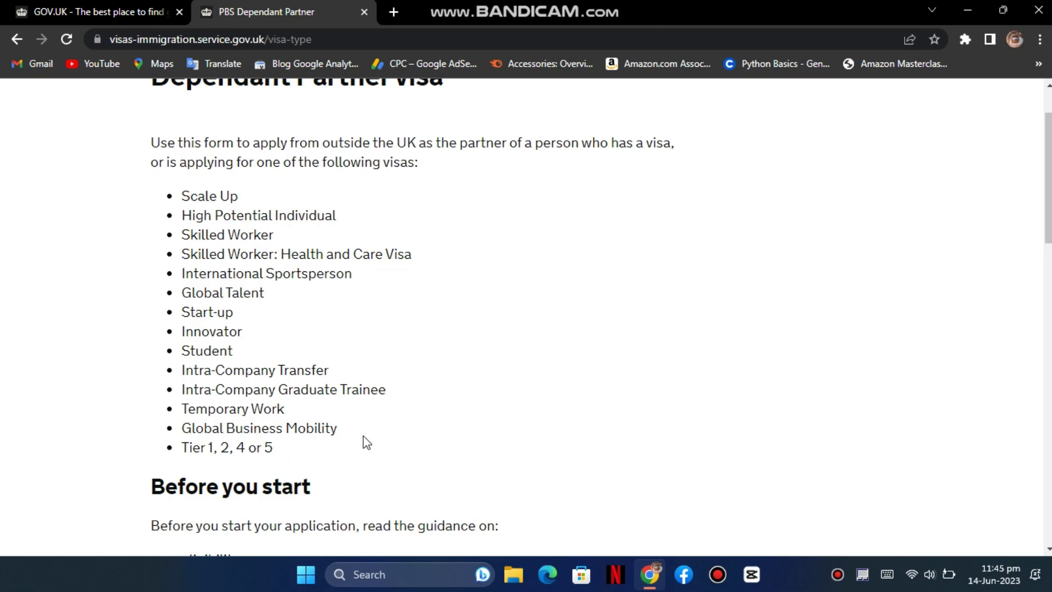
{"action": "scroll", "coordinate": [383, 433], "scroll_direction": "down", "scroll_amount": 1}
{"action": "scroll", "coordinate": [368, 391], "scroll_direction": "down", "scroll_amount": 1}
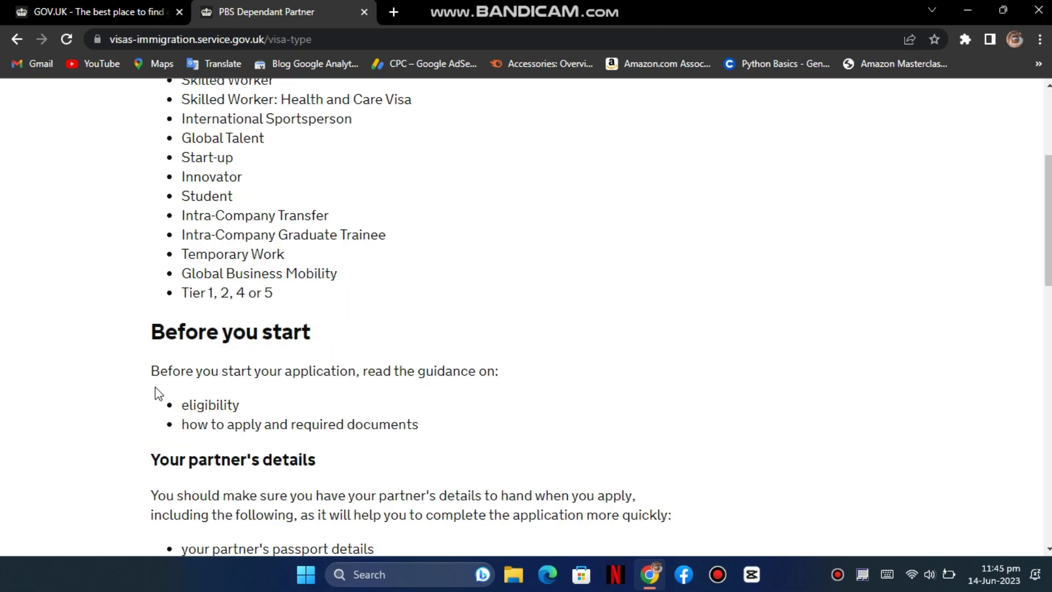
{"action": "scroll", "coordinate": [337, 403], "scroll_direction": "down", "scroll_amount": 3}
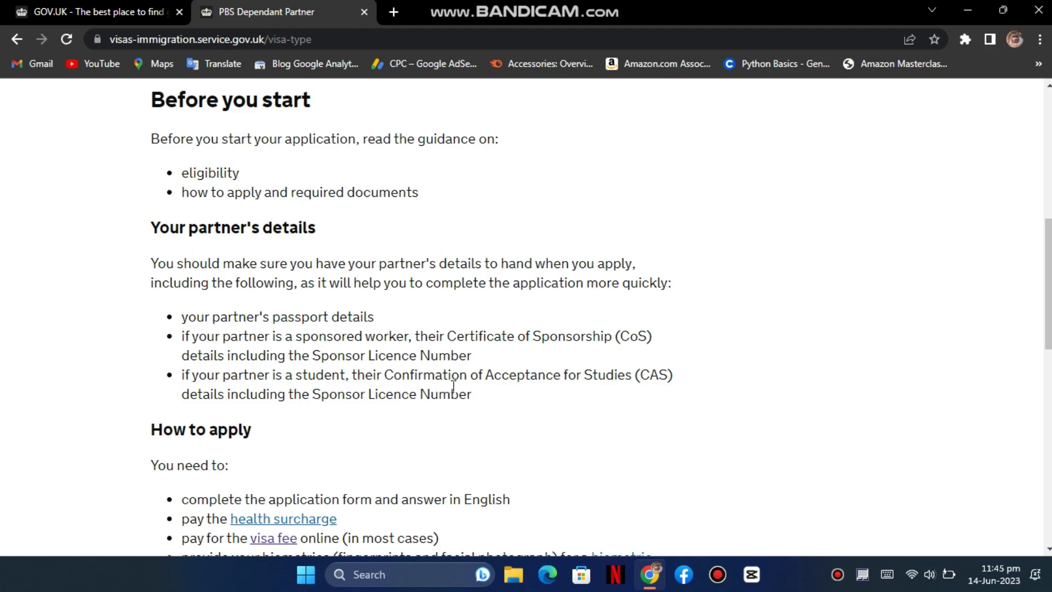
{"action": "scroll", "coordinate": [279, 384], "scroll_direction": "down", "scroll_amount": 2}
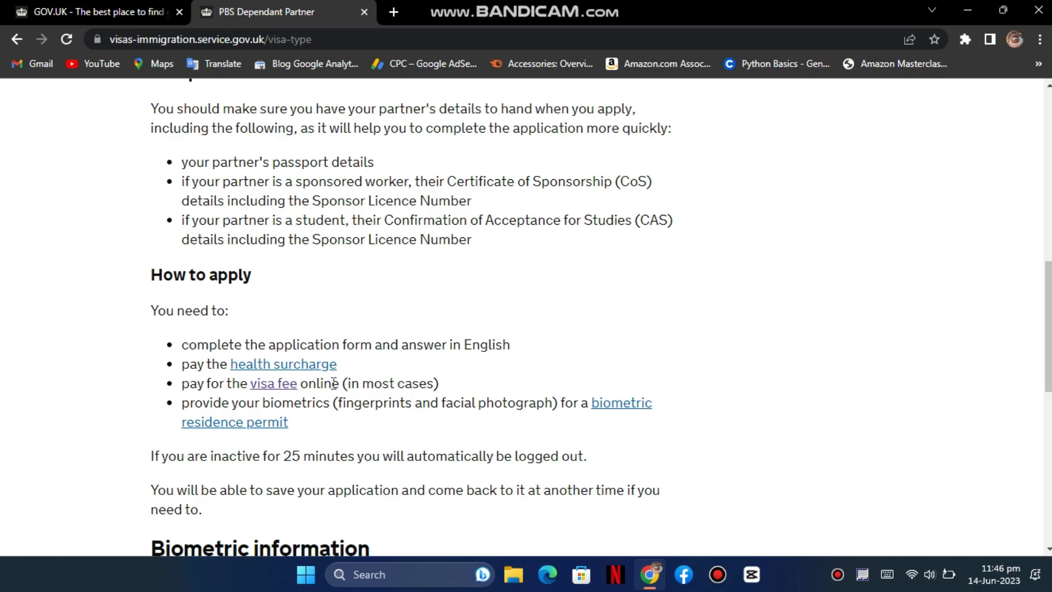
{"action": "scroll", "coordinate": [334, 383], "scroll_direction": "down", "scroll_amount": 1}
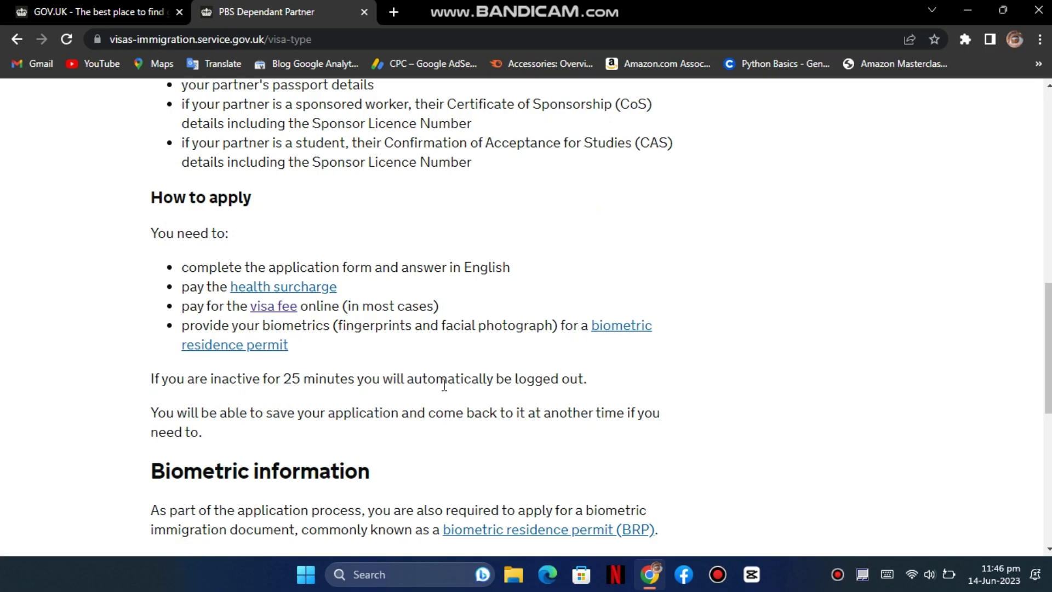
{"action": "scroll", "coordinate": [427, 405], "scroll_direction": "down", "scroll_amount": 1}
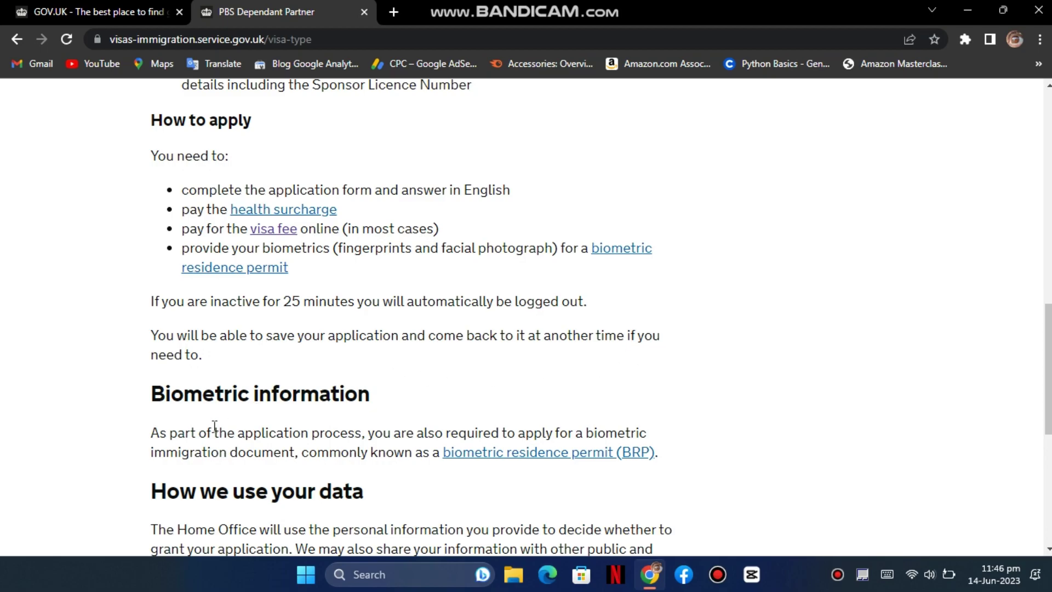
{"action": "scroll", "coordinate": [336, 409], "scroll_direction": "down", "scroll_amount": 1}
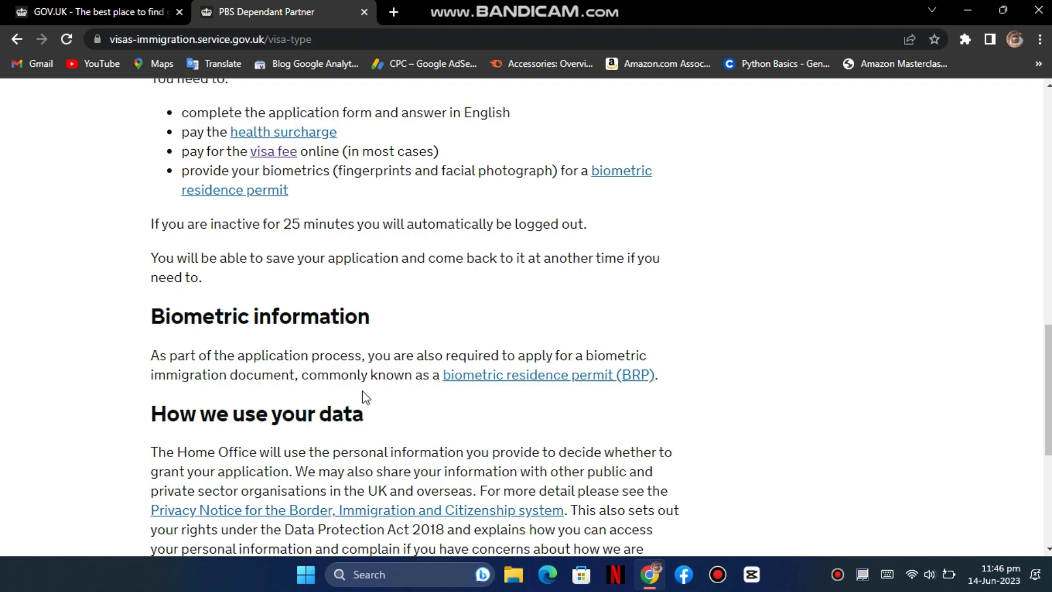
{"action": "scroll", "coordinate": [386, 395], "scroll_direction": "down", "scroll_amount": 1}
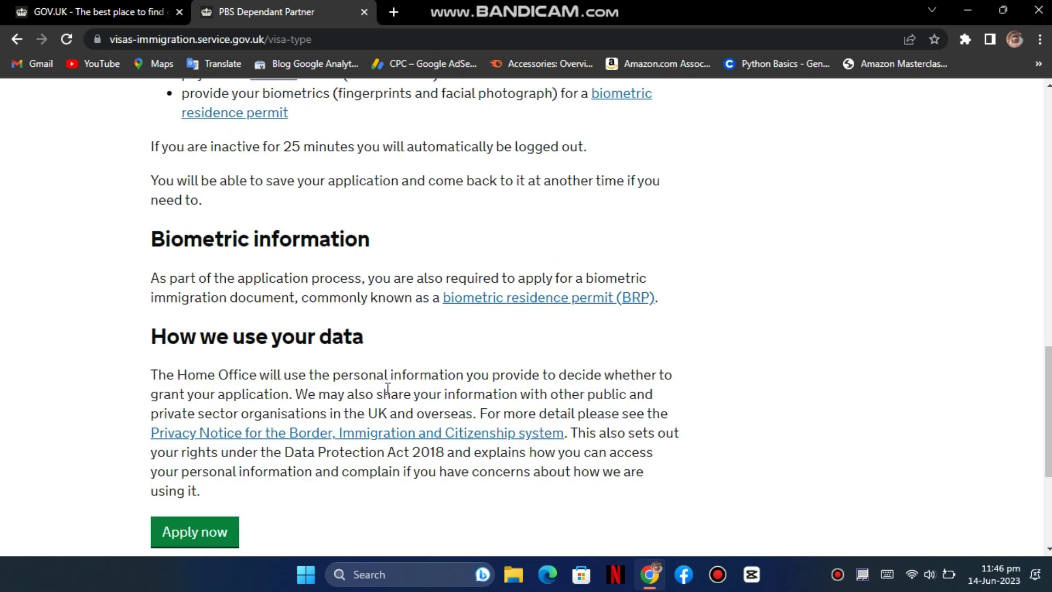
{"action": "scroll", "coordinate": [387, 395], "scroll_direction": "down", "scroll_amount": 1}
{"action": "left_click", "coordinate": [198, 459]}
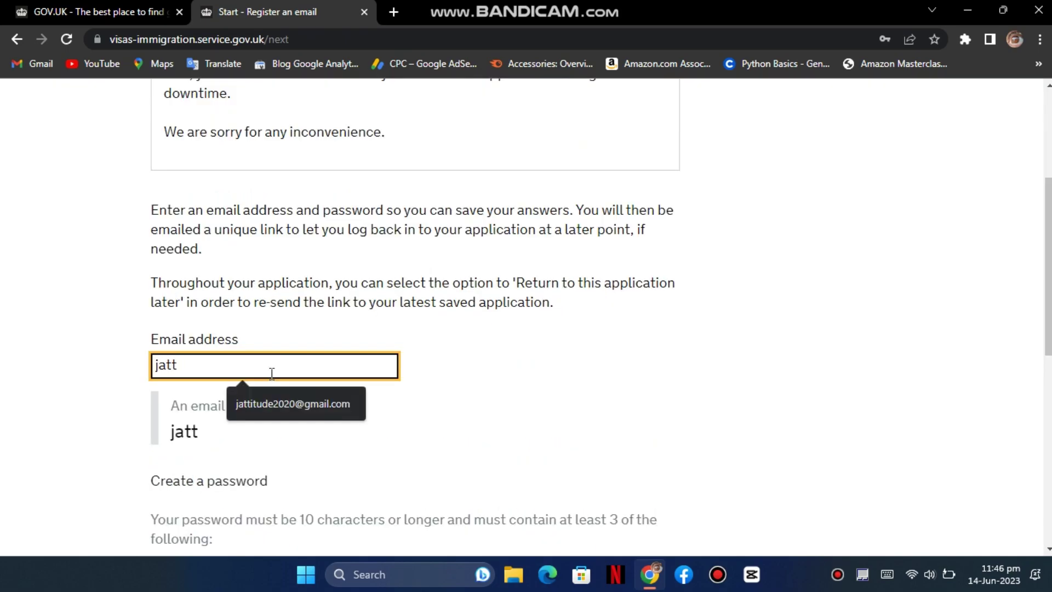
- Register the saved email address with a password, and decline the browser's save-password offer
{"action": "left_click", "coordinate": [283, 402]}
{"action": "left_click", "coordinate": [447, 388]}
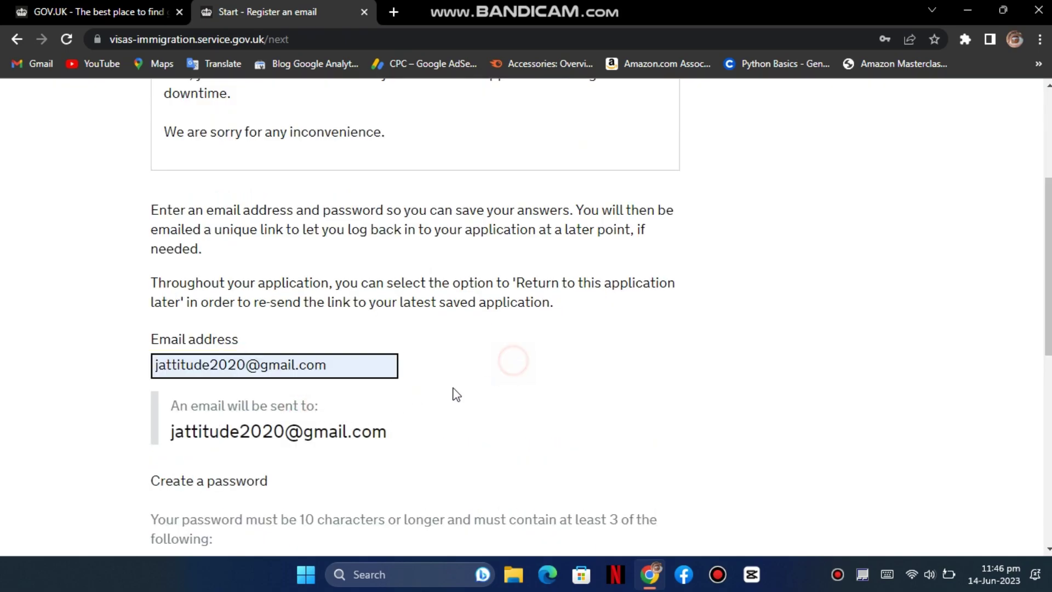
{"action": "scroll", "coordinate": [455, 395], "scroll_direction": "down", "scroll_amount": 1}
{"action": "scroll", "coordinate": [452, 388], "scroll_direction": "down", "scroll_amount": 3}
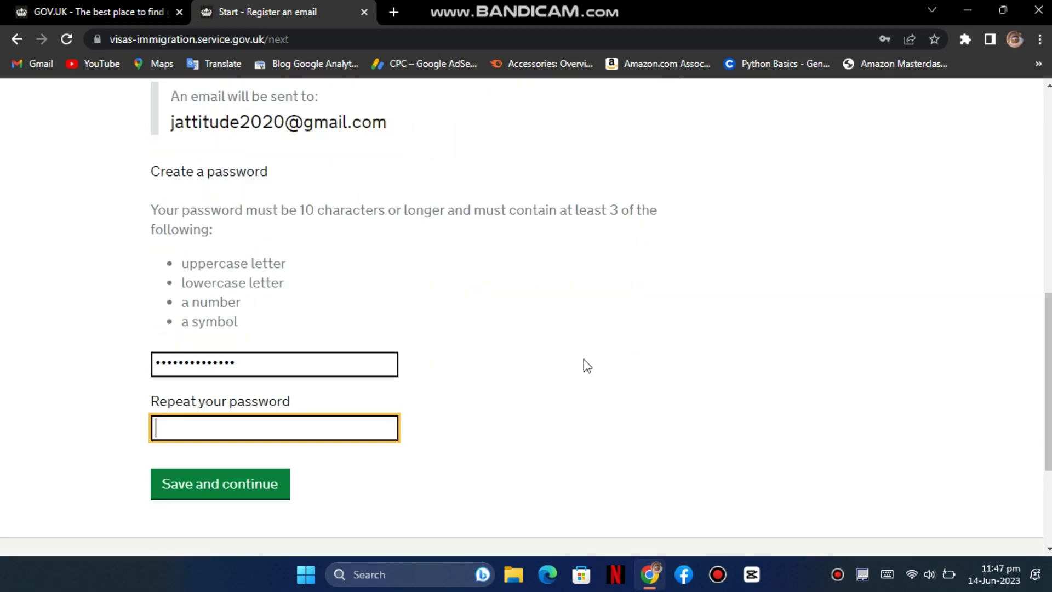
{"action": "type", "text": "•••••••••••••"}
{"action": "key", "text": "Tab"}
{"action": "key", "text": "Return"}
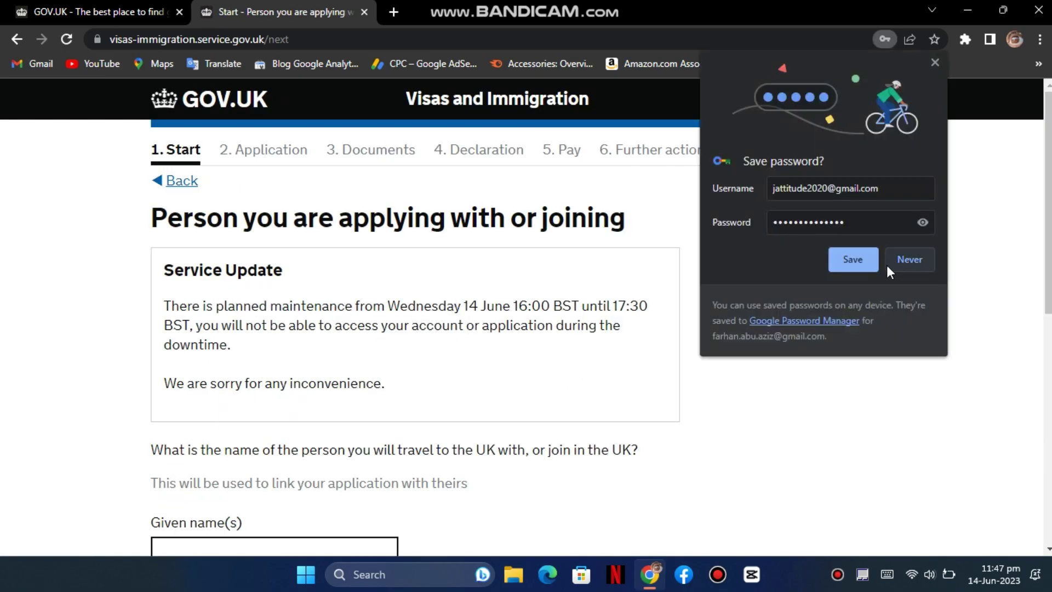
{"action": "left_click", "coordinate": [909, 260]}
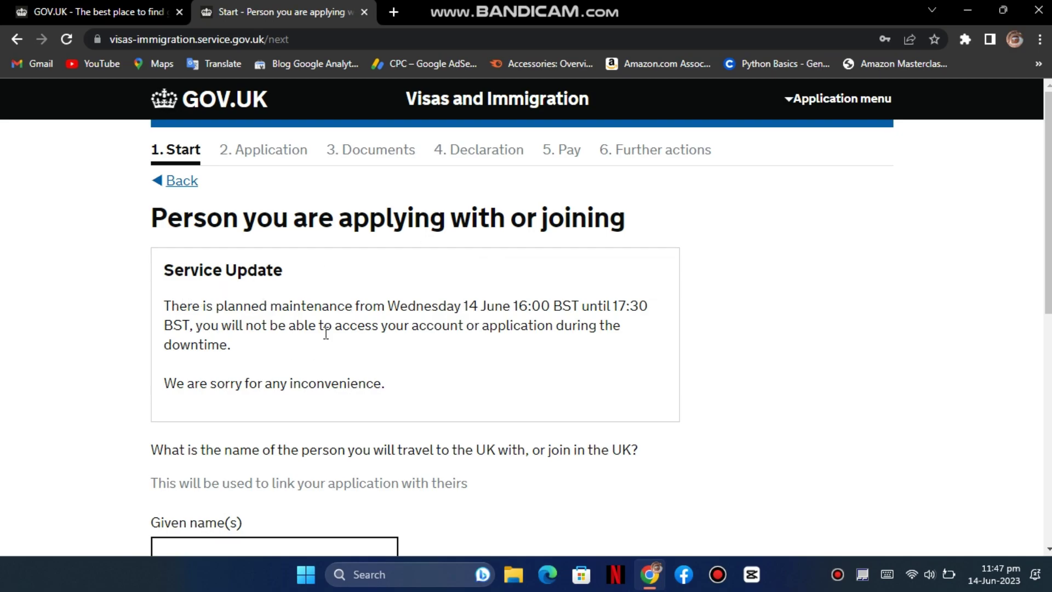
- Enter the partner's given name and family name and save
{"action": "scroll", "coordinate": [345, 353], "scroll_direction": "down", "scroll_amount": 1}
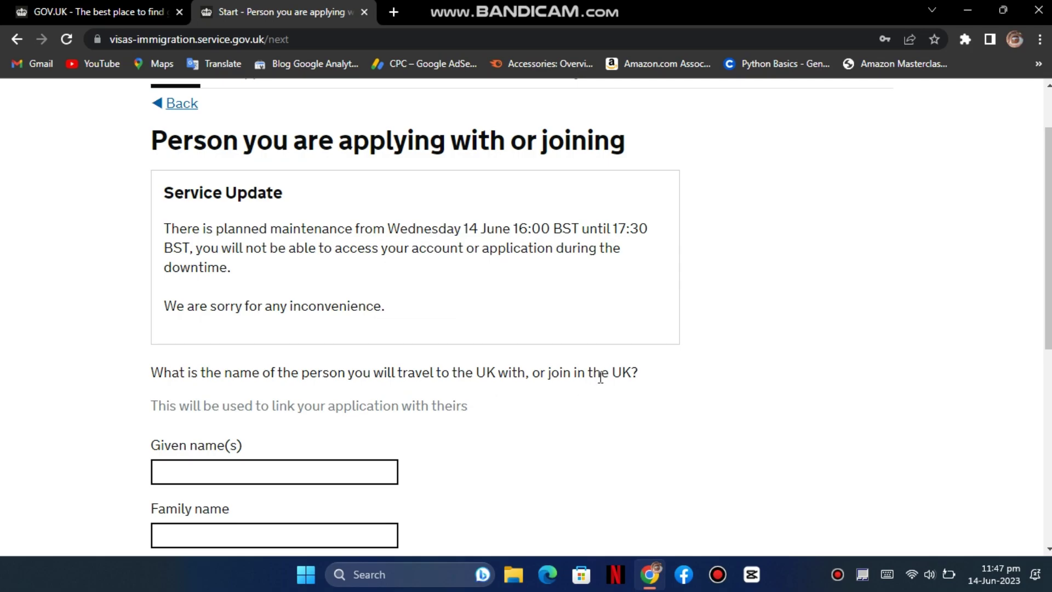
{"action": "scroll", "coordinate": [595, 371], "scroll_direction": "down", "scroll_amount": 1}
{"action": "key", "text": "Tab"}
{"action": "type", "text": "Salman"}
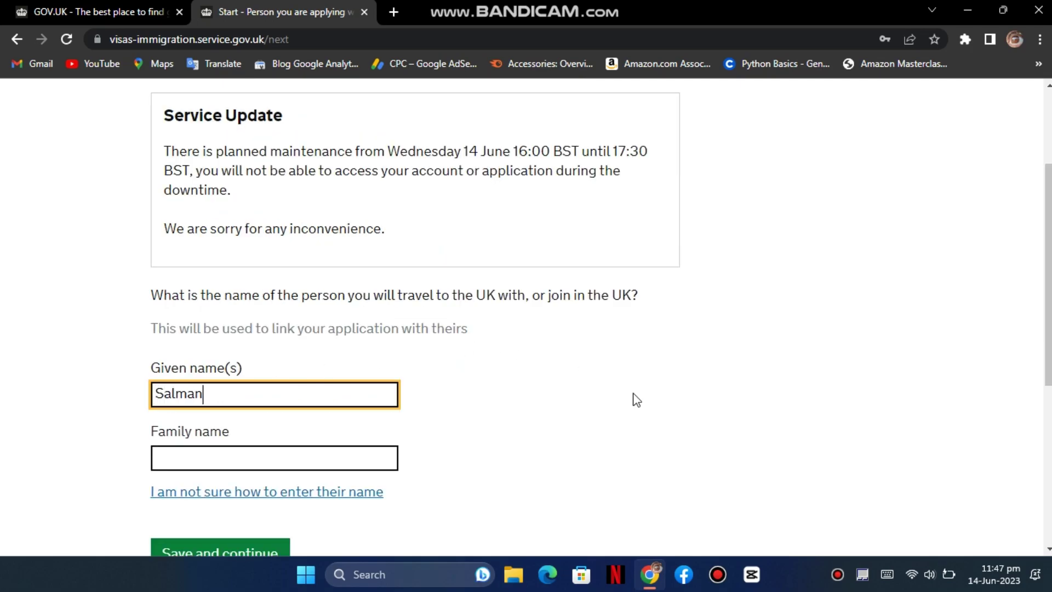
{"action": "key", "text": "Tab"}
{"action": "type", "text": "Kha"}
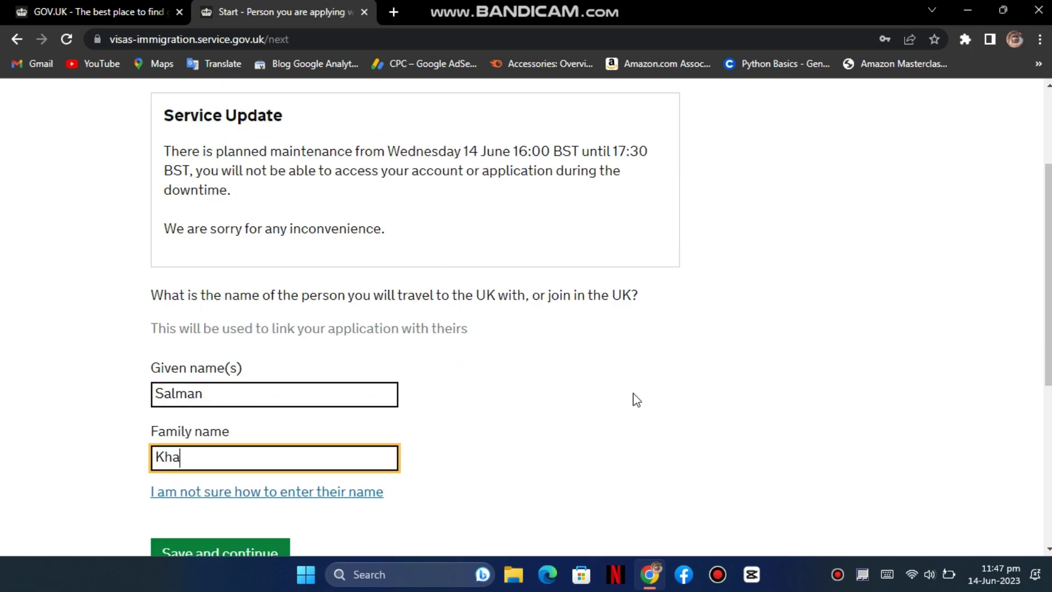
{"action": "key", "text": "Tab"}
{"action": "scroll", "coordinate": [636, 395], "scroll_direction": "down", "scroll_amount": 3}
{"action": "left_click", "coordinate": [219, 416]}
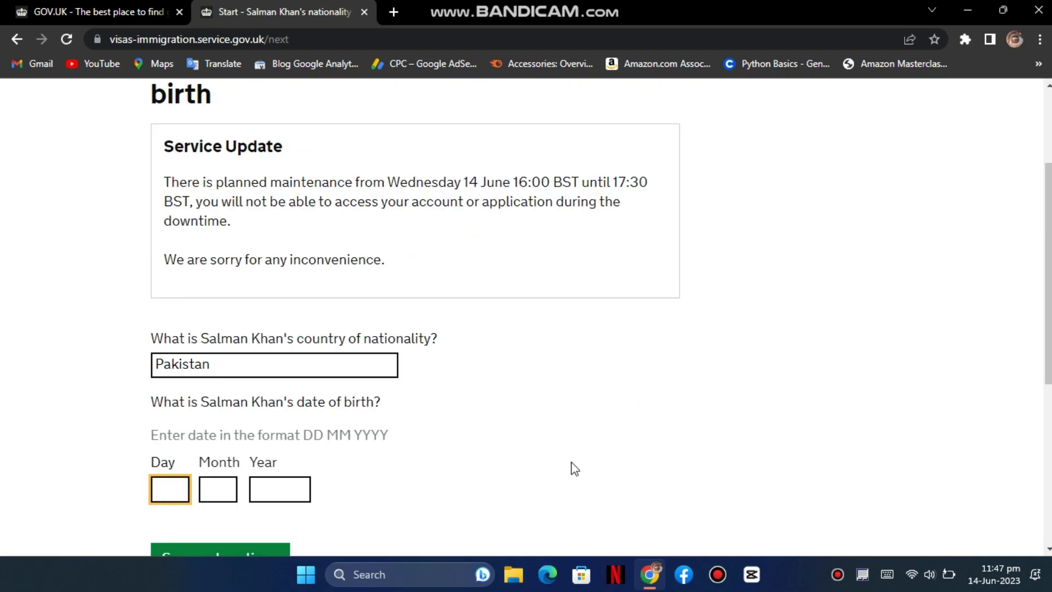
- Enter the partner's date of birth as 01 01 1980 and save
{"action": "type", "text": "01"}
{"action": "key", "text": "Tab"}
{"action": "type", "text": "01"}
{"action": "key", "text": "Tab"}
{"action": "type", "text": "19"}
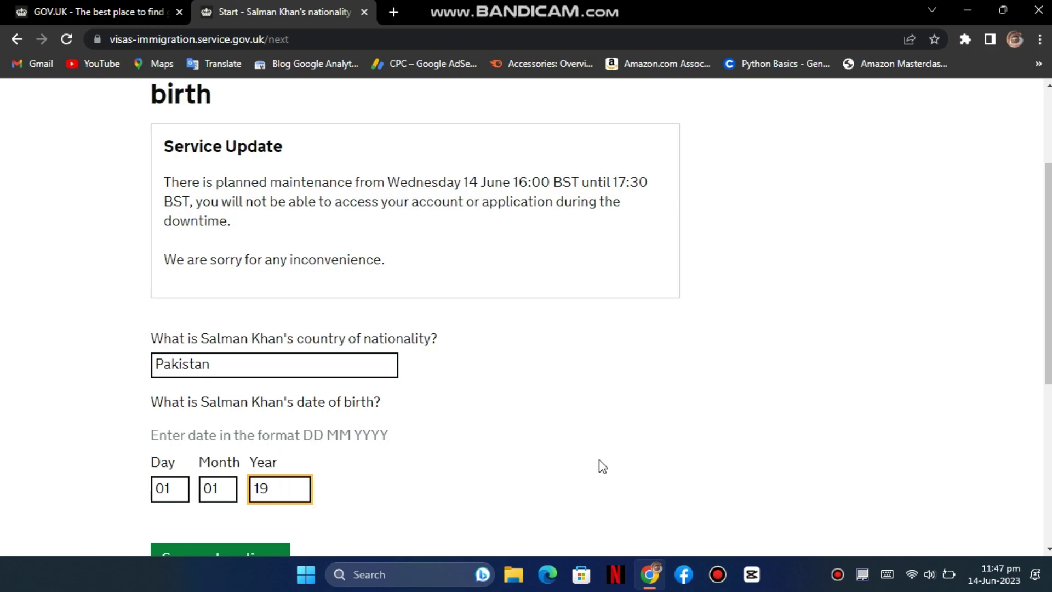
{"action": "type", "text": "80"}
{"action": "key", "text": "Tab"}
{"action": "left_click", "coordinate": [218, 540]}
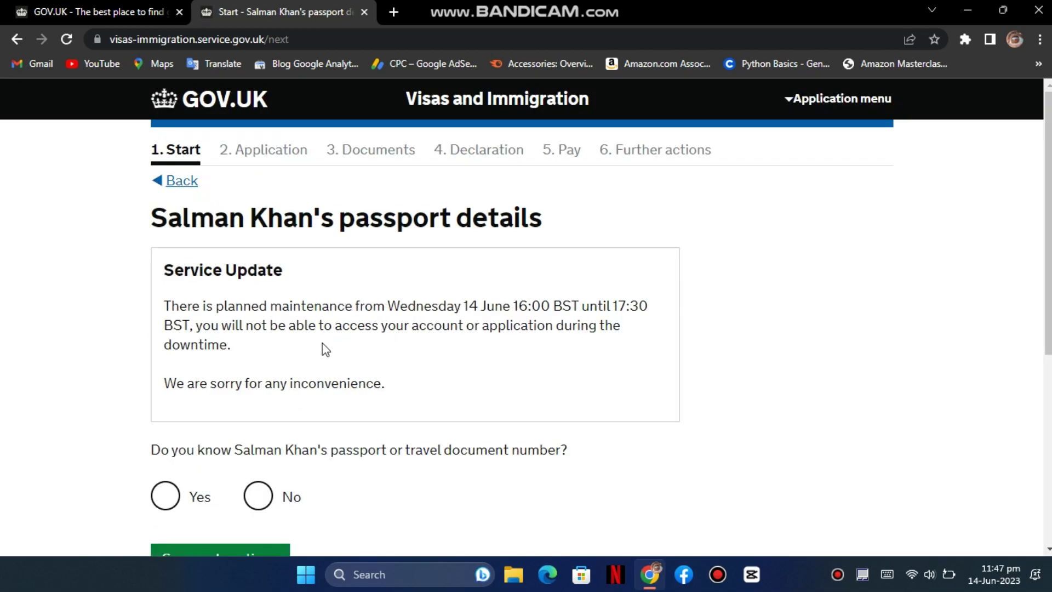
- Answer Yes to knowing the partner's passport number and enter it
{"action": "scroll", "coordinate": [239, 382], "scroll_direction": "down", "scroll_amount": 2}
{"action": "scroll", "coordinate": [235, 374], "scroll_direction": "down", "scroll_amount": 2}
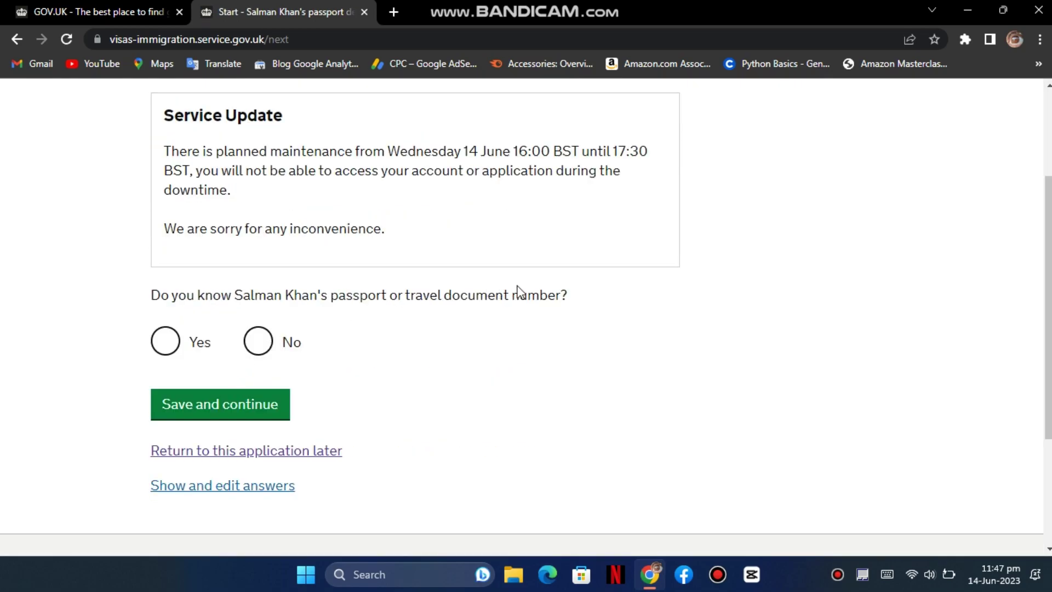
{"action": "left_click", "coordinate": [164, 345]}
{"action": "left_click", "coordinate": [210, 414]}
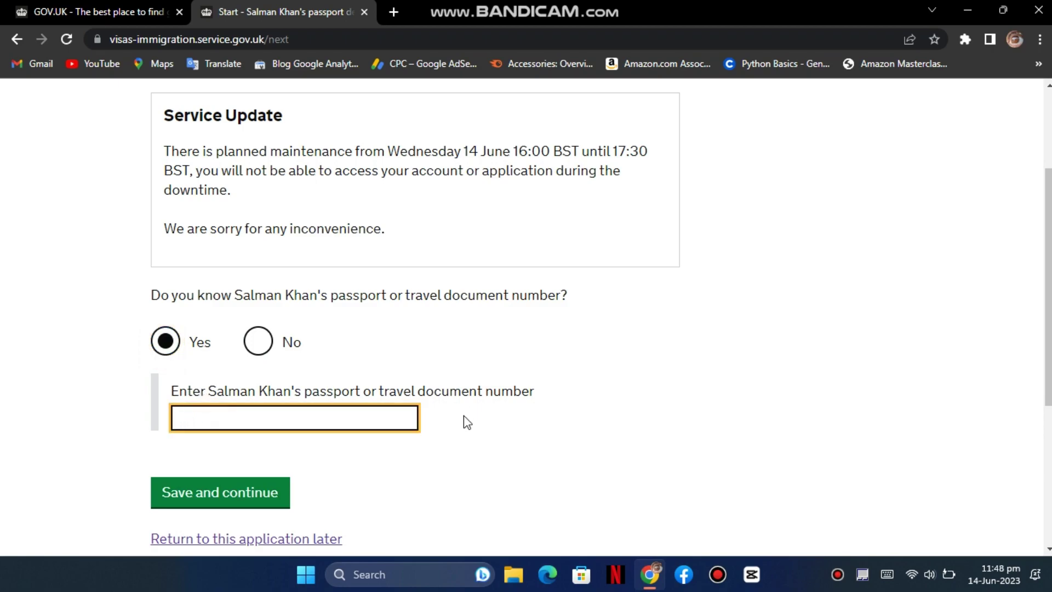
{"action": "type", "text": "ab12345"}
{"action": "key", "text": "Return"}
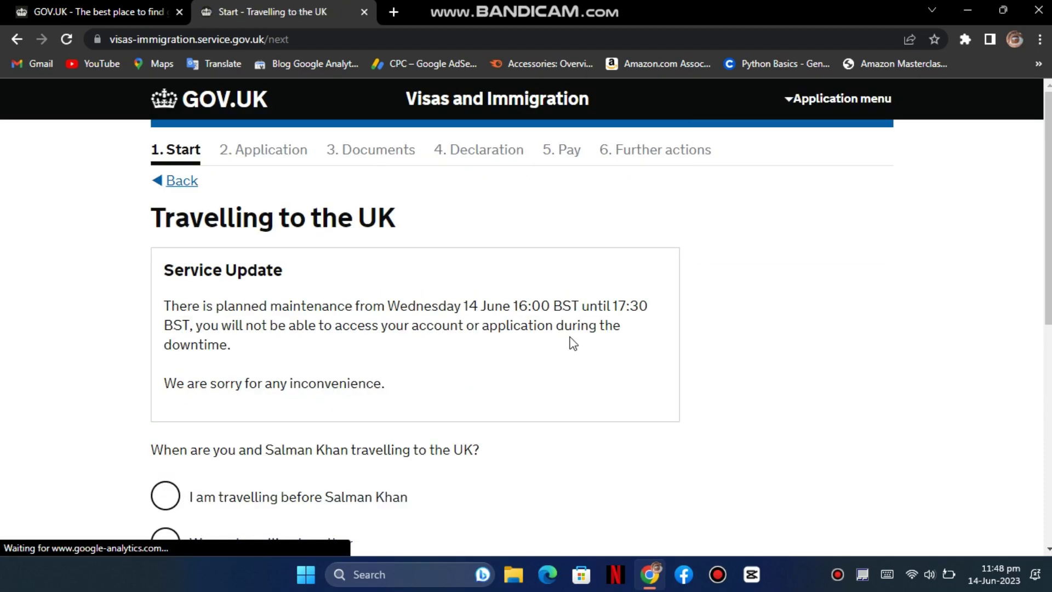
- Answer 'We are travelling together' and save
{"action": "scroll", "coordinate": [562, 313], "scroll_direction": "down", "scroll_amount": 1}
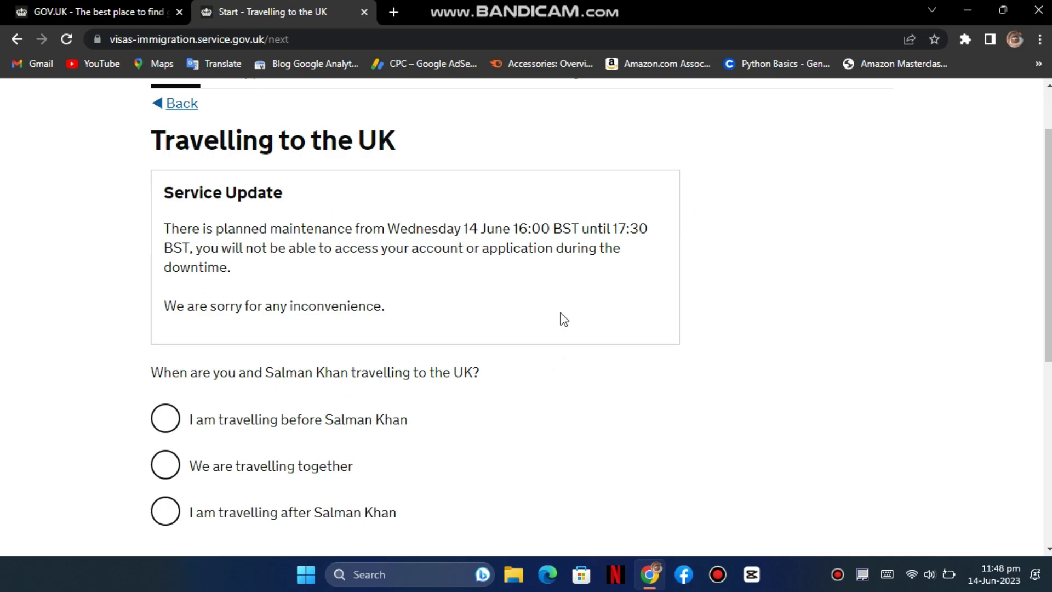
{"action": "scroll", "coordinate": [564, 319], "scroll_direction": "down", "scroll_amount": 1}
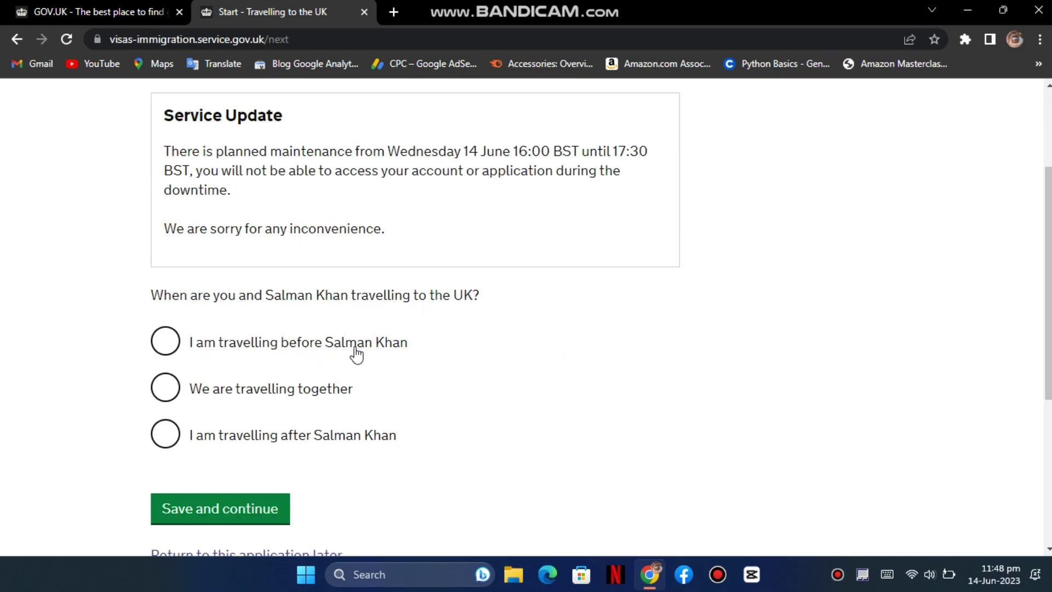
{"action": "left_click", "coordinate": [331, 390]}
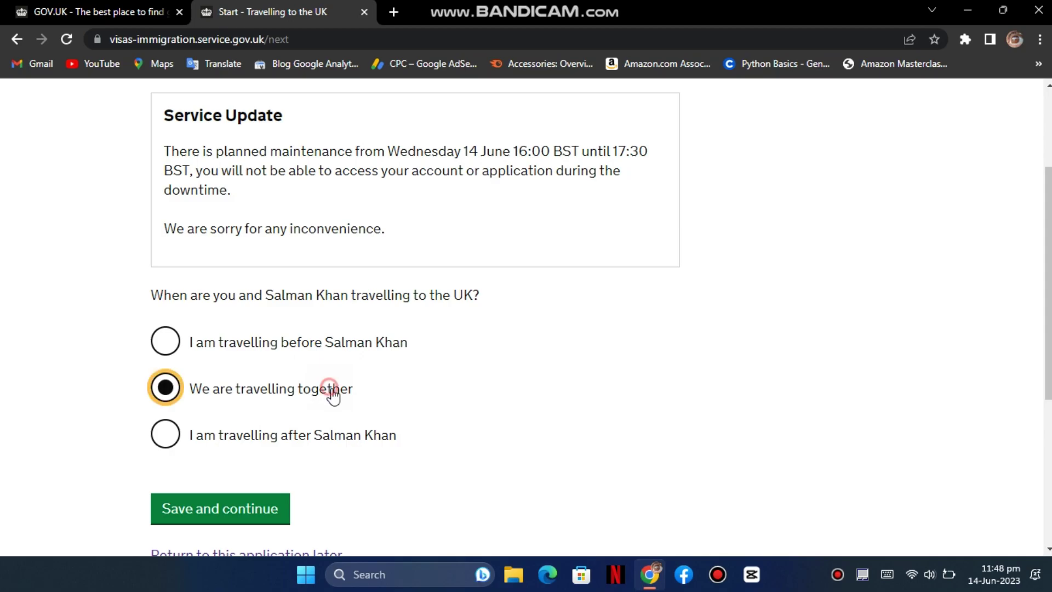
{"action": "left_click", "coordinate": [276, 506]}
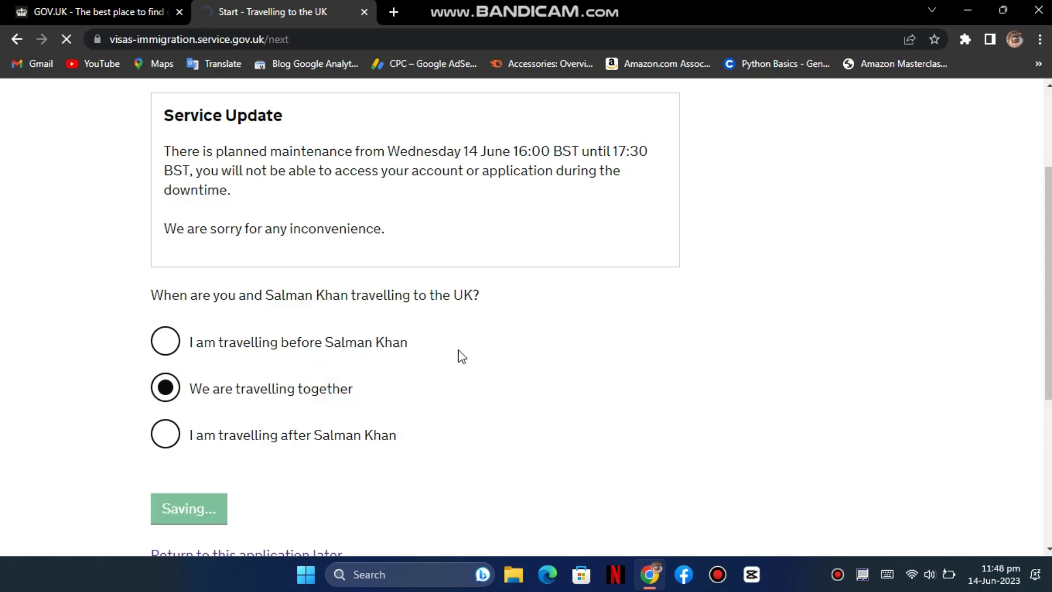
{"action": "scroll", "coordinate": [390, 326], "scroll_direction": "down", "scroll_amount": 4}
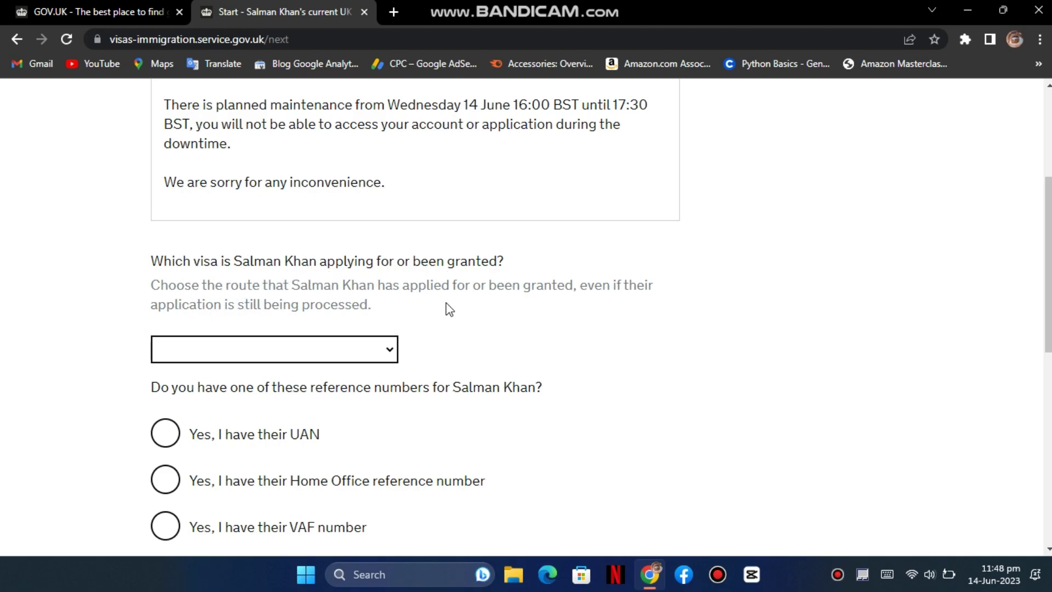
- Set the partner's visa route to Student, finish the GWF reference number, and save
{"action": "left_click", "coordinate": [390, 350]}
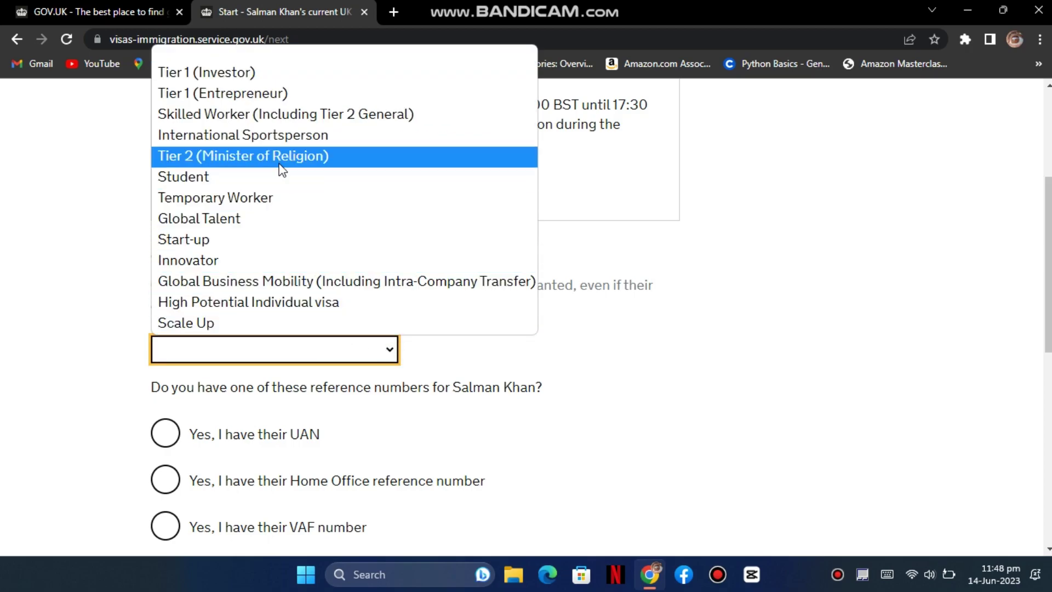
{"action": "left_click", "coordinate": [275, 177]}
{"action": "left_click", "coordinate": [634, 411]}
{"action": "scroll", "coordinate": [305, 430], "scroll_direction": "down", "scroll_amount": 3}
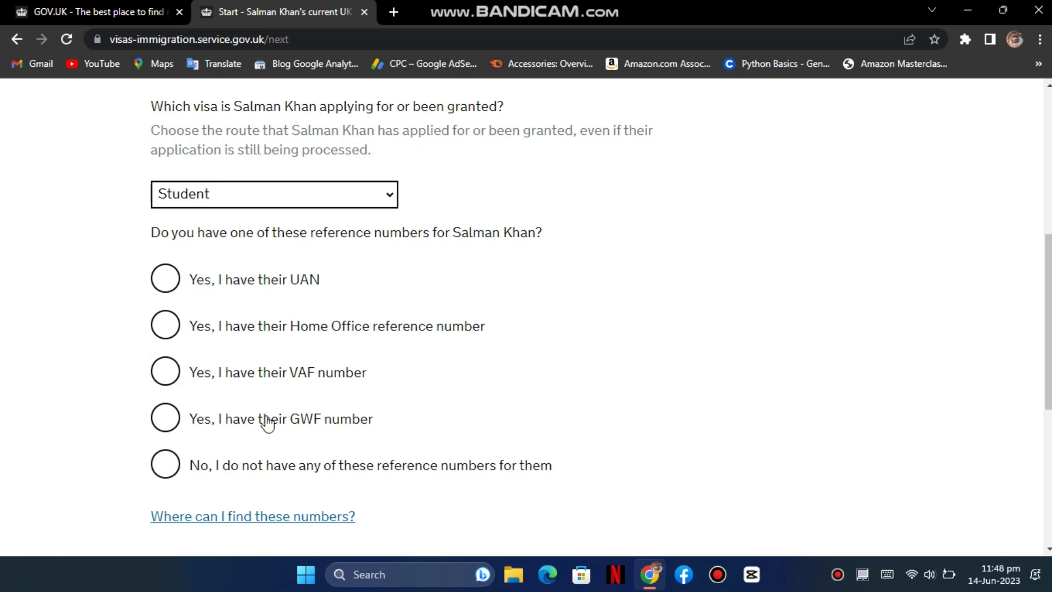
{"action": "type", "text": "89"}
{"action": "scroll", "coordinate": [313, 472], "scroll_direction": "down", "scroll_amount": 4}
{"action": "left_click", "coordinate": [250, 426]}
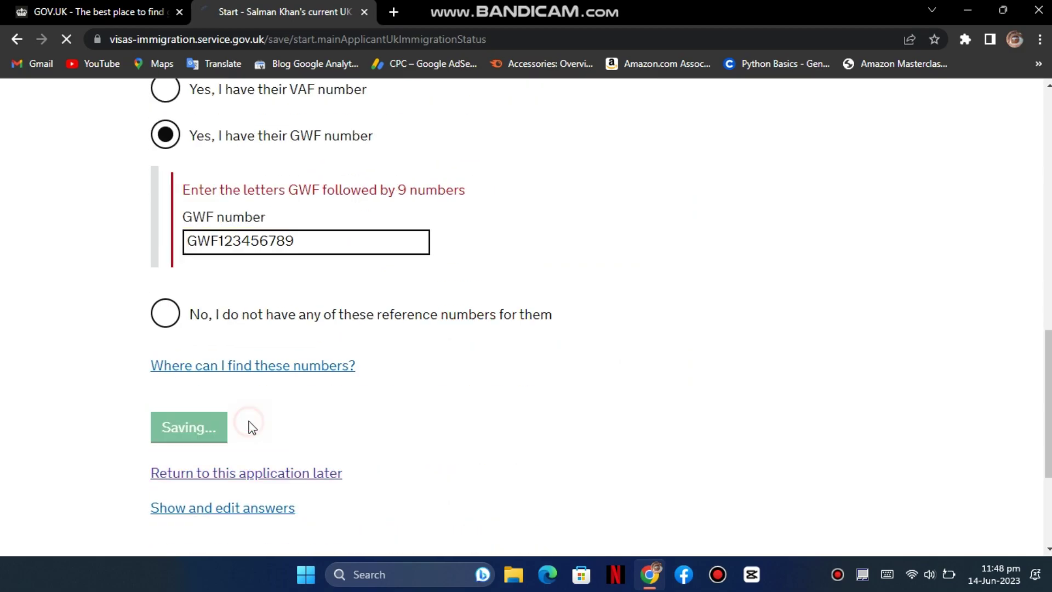
- Answer No to already holding Student visa permission and save
{"action": "scroll", "coordinate": [369, 406], "scroll_direction": "down", "scroll_amount": 3}
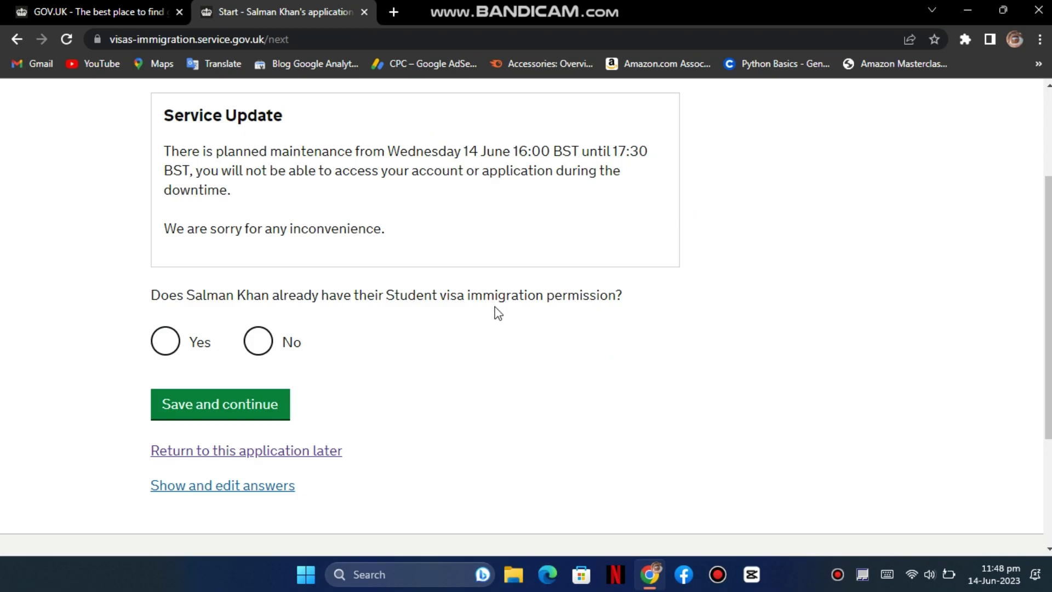
{"action": "scroll", "coordinate": [540, 311], "scroll_direction": "up", "scroll_amount": 1}
{"action": "scroll", "coordinate": [540, 312], "scroll_direction": "down", "scroll_amount": 1}
{"action": "left_click", "coordinate": [256, 346]}
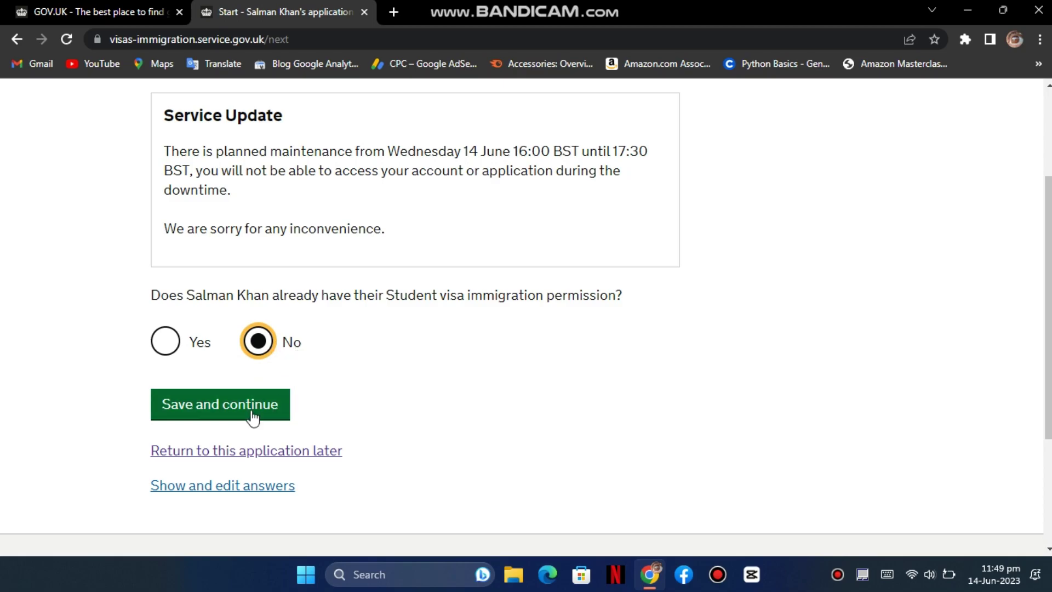
{"action": "left_click", "coordinate": [212, 412]}
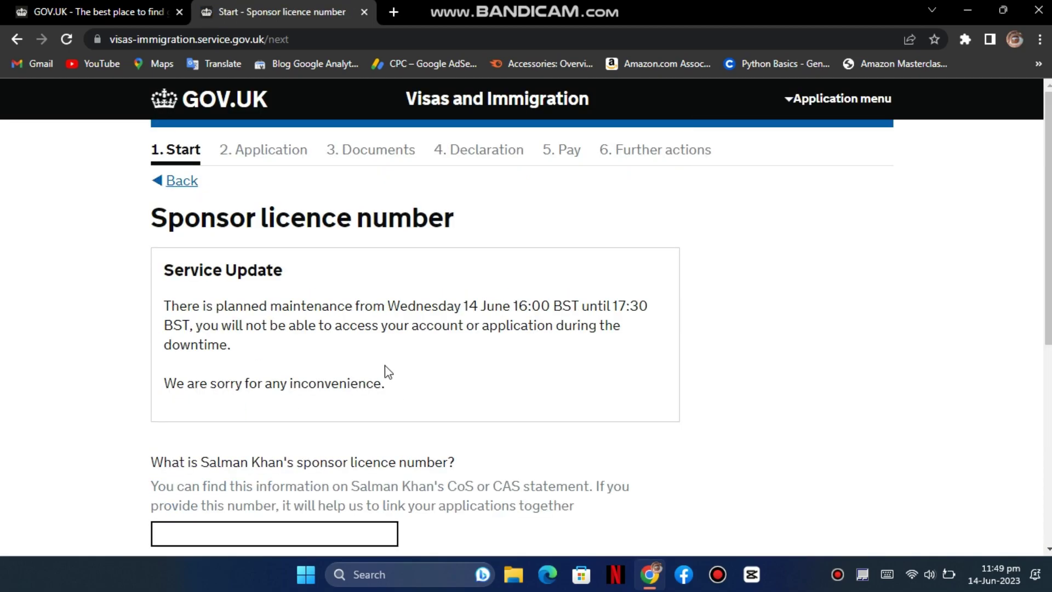
- Leave the sponsor licence number blank and submit the page
{"action": "scroll", "coordinate": [266, 329], "scroll_direction": "down", "scroll_amount": 1}
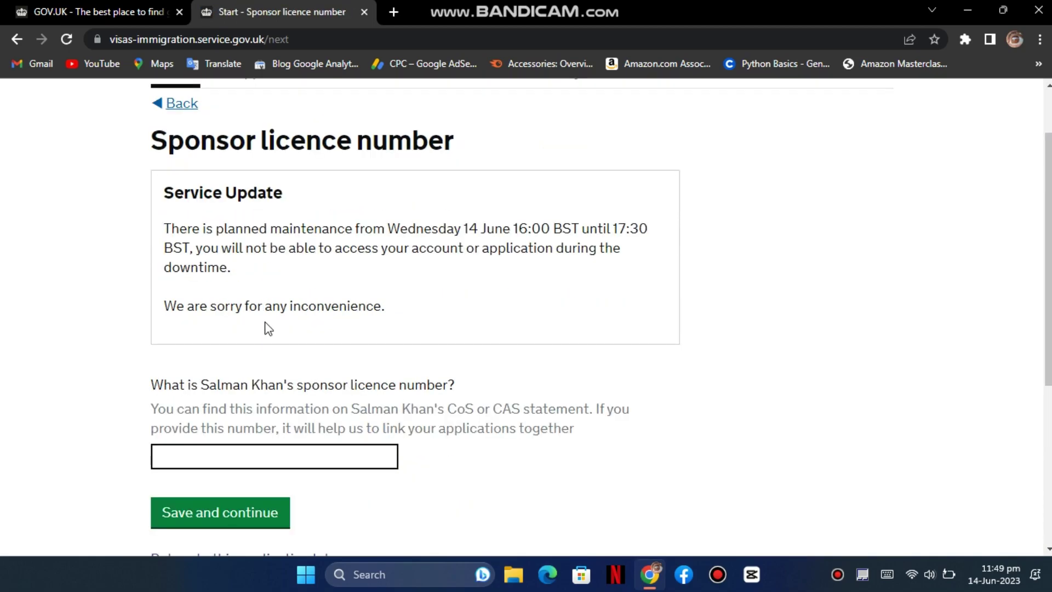
{"action": "scroll", "coordinate": [268, 329], "scroll_direction": "down", "scroll_amount": 1}
{"action": "left_click", "coordinate": [453, 308]}
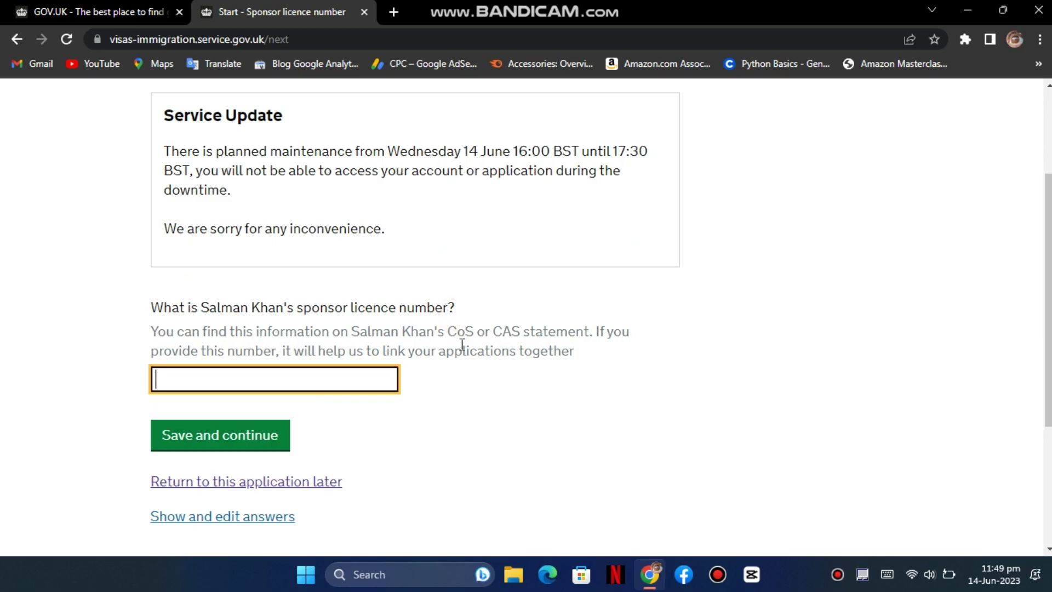
{"action": "double_click", "coordinate": [507, 333]}
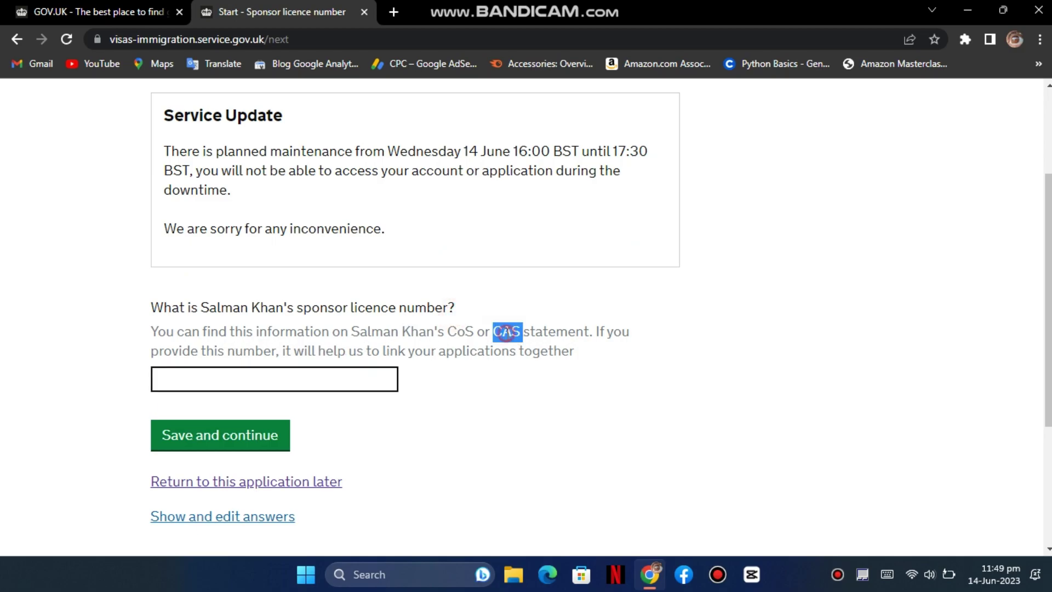
{"action": "left_click", "coordinate": [267, 373]}
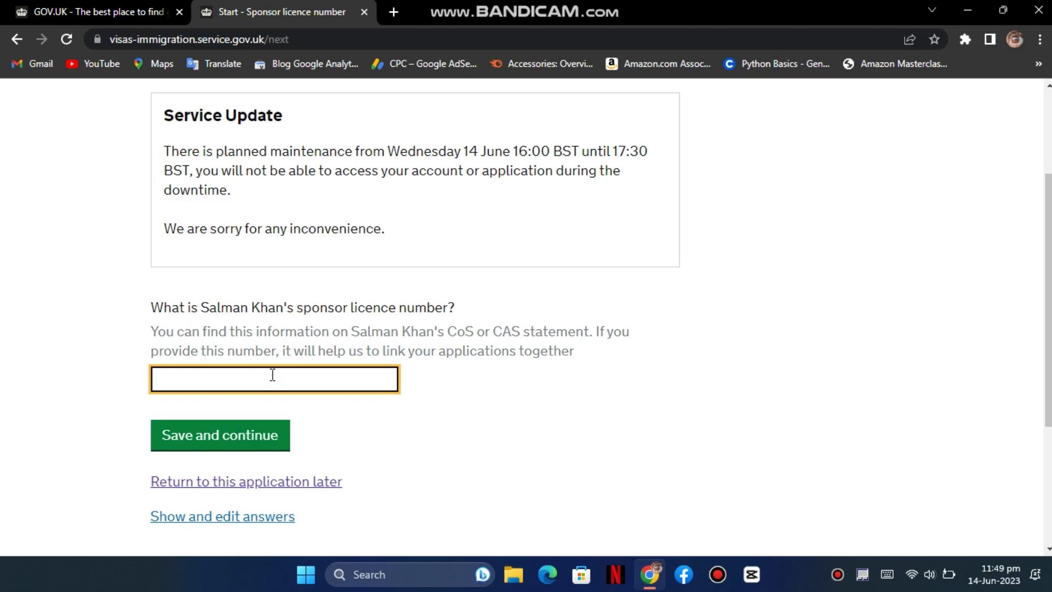
{"action": "key", "text": "Return"}
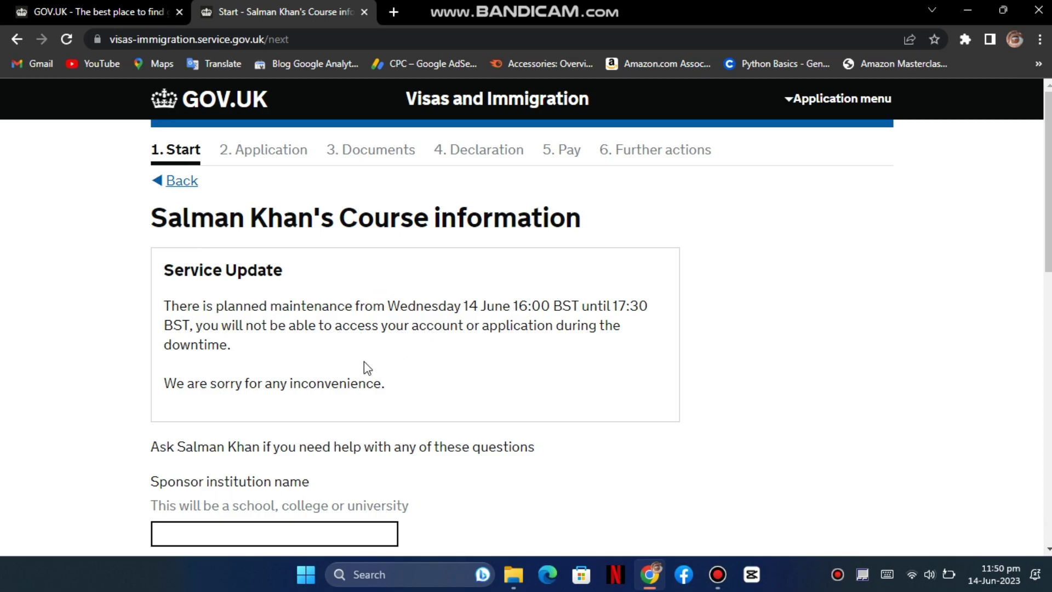
- Enter University of Derby as the institution and MSC IT as the course name
{"action": "scroll", "coordinate": [364, 359], "scroll_direction": "down", "scroll_amount": 3}
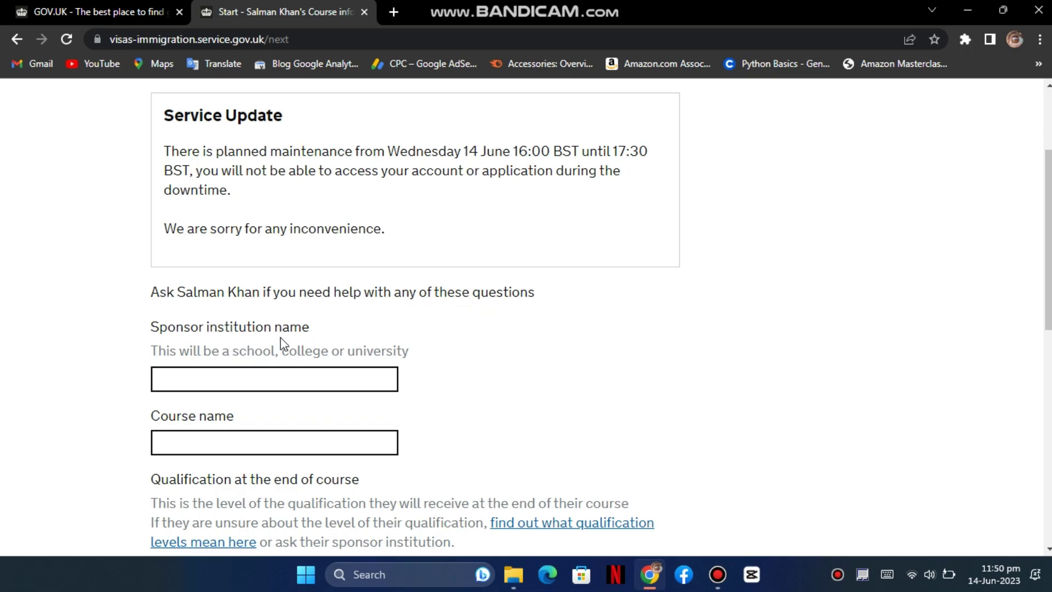
{"action": "left_click", "coordinate": [313, 384]}
{"action": "type", "text": "University of Derby"}
{"action": "key", "text": "Tab"}
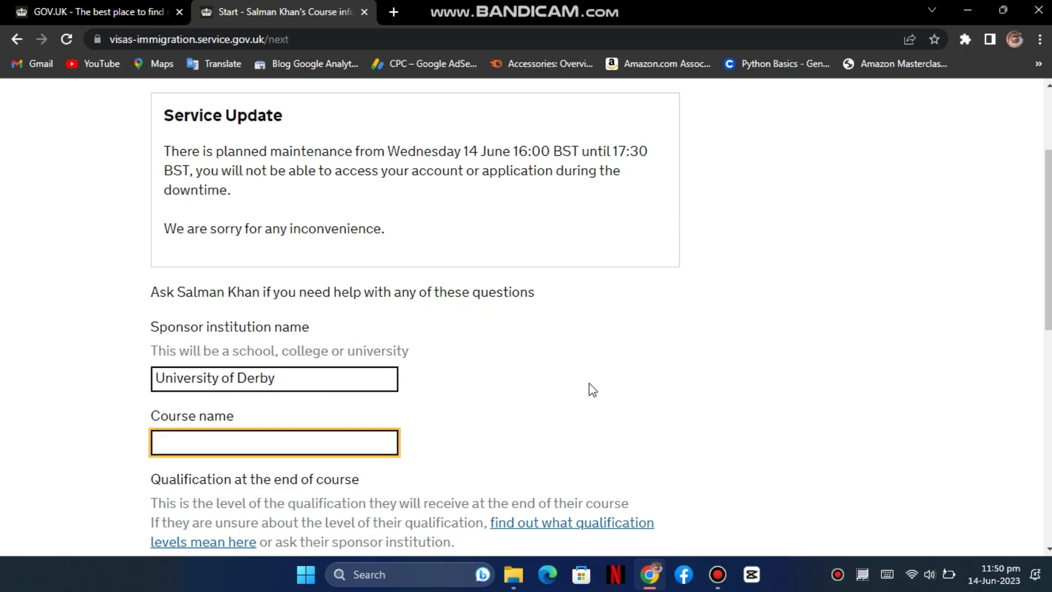
{"action": "type", "text": "MSC IT"}
{"action": "scroll", "coordinate": [611, 387], "scroll_direction": "down", "scroll_amount": 1}
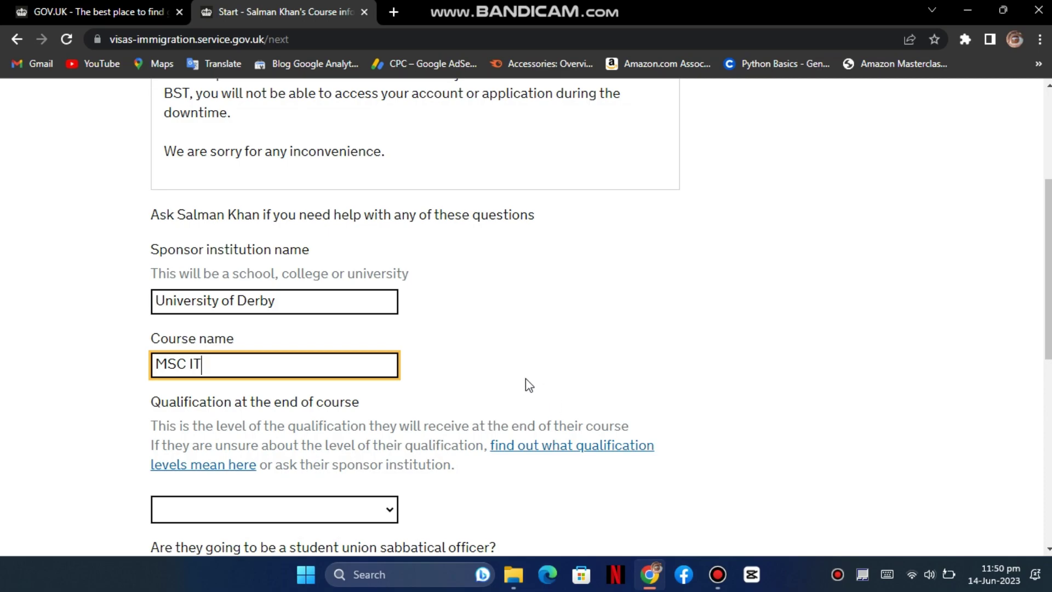
{"action": "scroll", "coordinate": [481, 351], "scroll_direction": "down", "scroll_amount": 1}
{"action": "scroll", "coordinate": [496, 346], "scroll_direction": "down", "scroll_amount": 1}
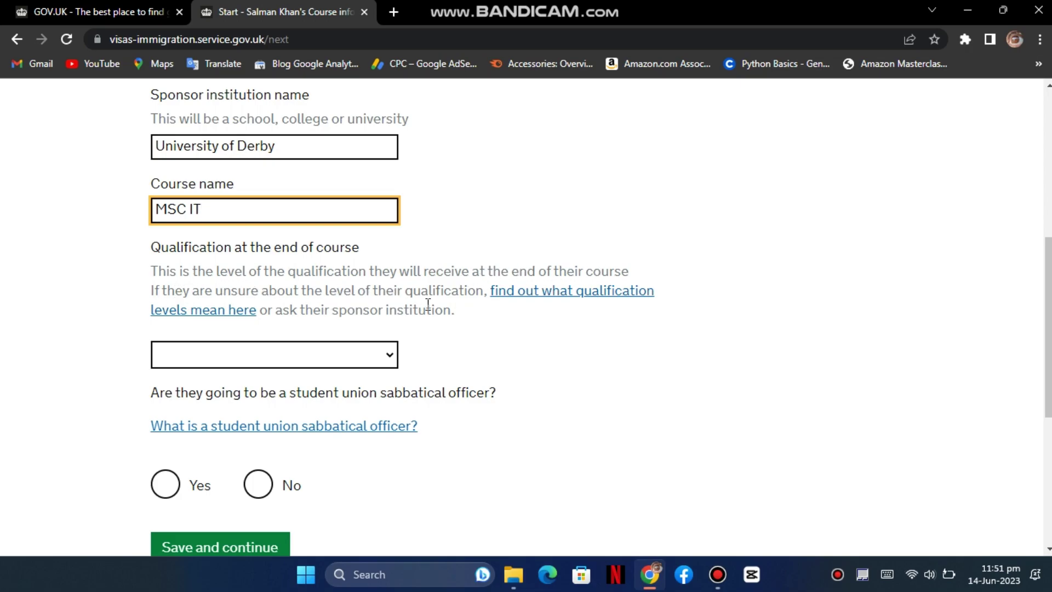
- Set the course level to RQF7/SCQF11, answer No to sabbatical officer, and save
{"action": "left_click", "coordinate": [365, 363]}
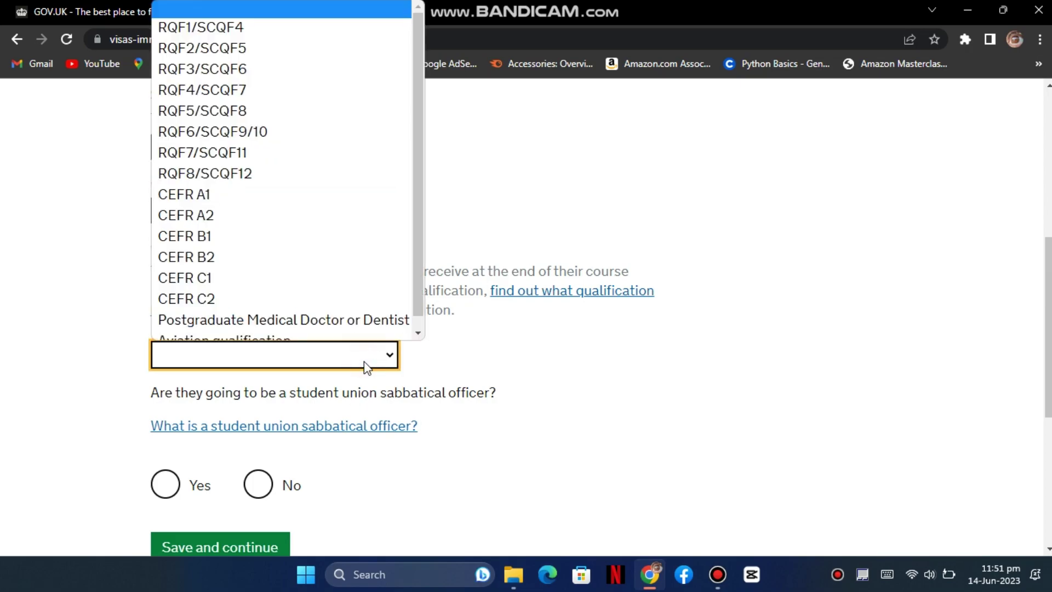
{"action": "left_click", "coordinate": [367, 149]}
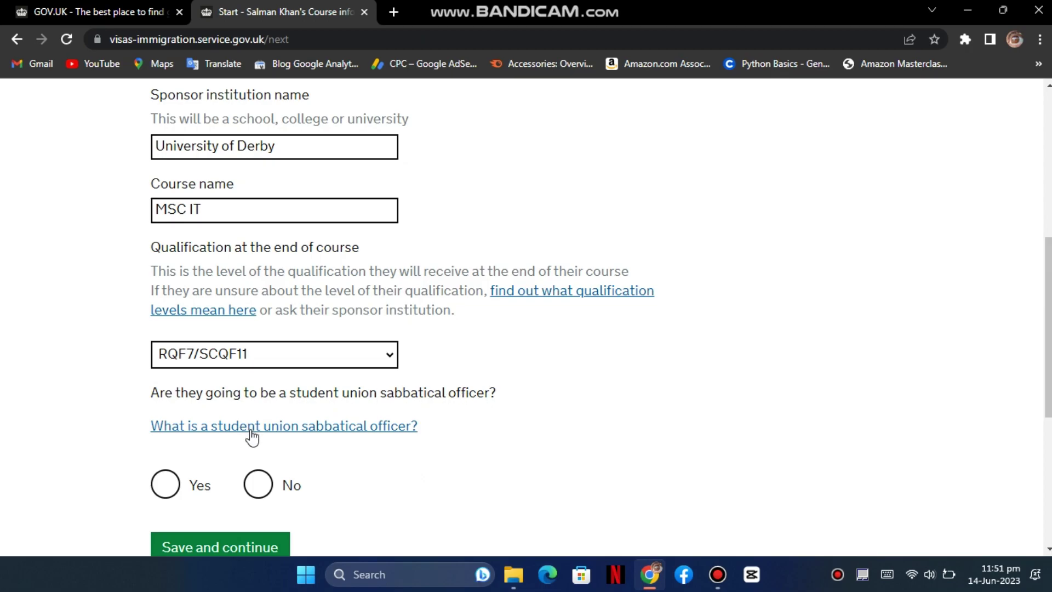
{"action": "left_click", "coordinate": [259, 484]}
{"action": "scroll", "coordinate": [404, 452], "scroll_direction": "down", "scroll_amount": 1}
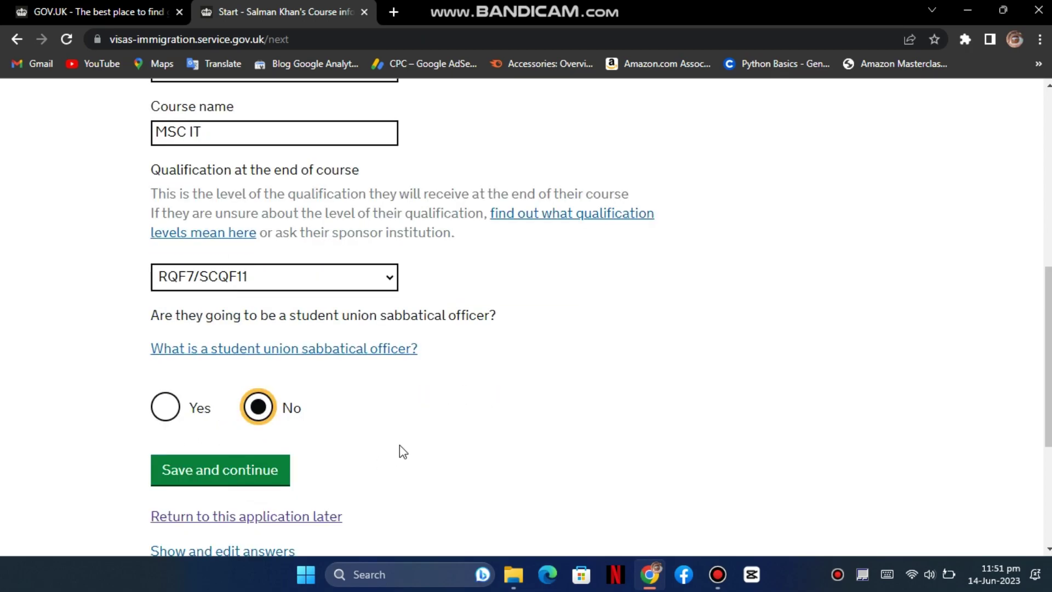
{"action": "left_click", "coordinate": [230, 473]}
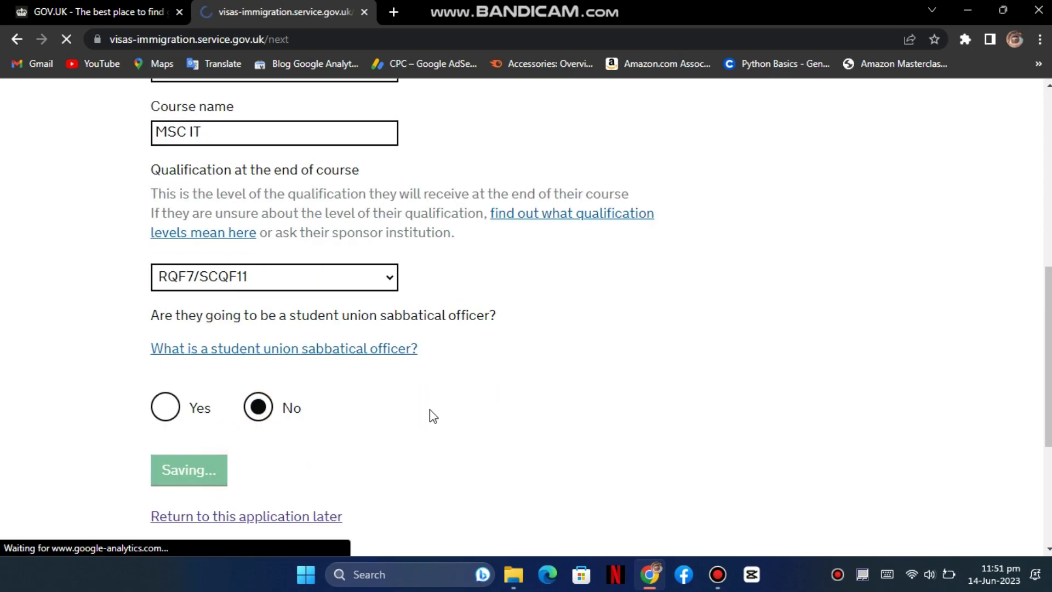
- Enter course dates from 11 09 2023 to 30 09 2025 and submit
{"action": "scroll", "coordinate": [430, 415], "scroll_direction": "down", "scroll_amount": 3}
{"action": "scroll", "coordinate": [427, 394], "scroll_direction": "down", "scroll_amount": 3}
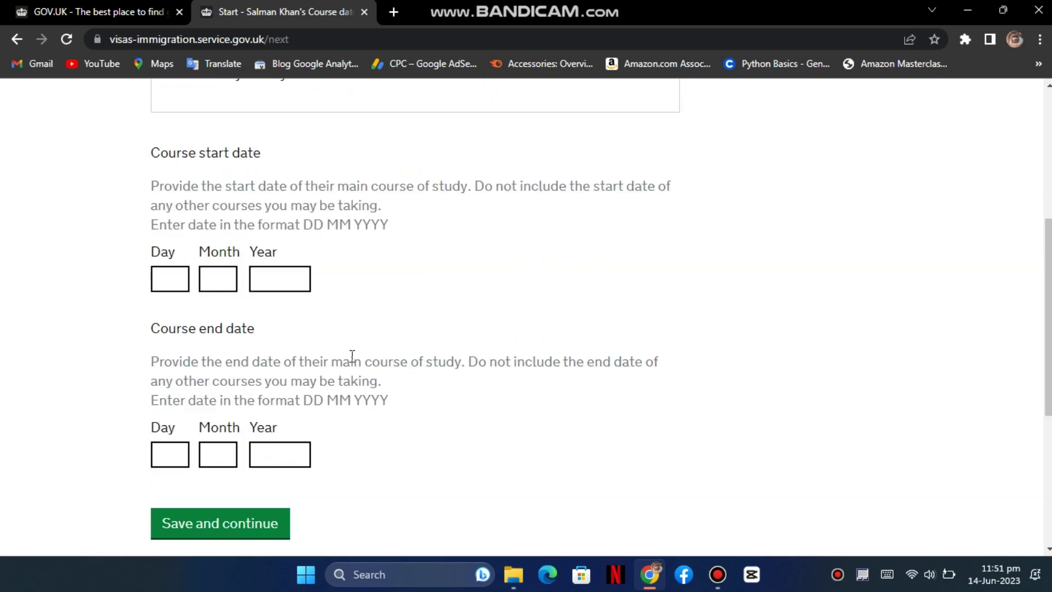
{"action": "left_click", "coordinate": [176, 279]}
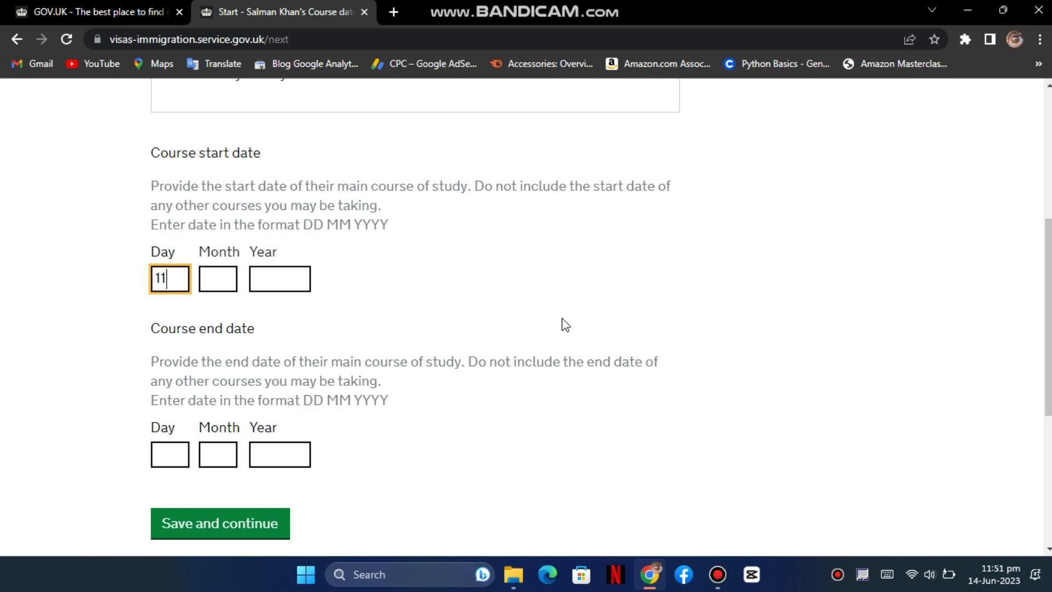
{"action": "key", "text": "Tab"}
{"action": "type", "text": "09"}
{"action": "key", "text": "Tab"}
{"action": "type", "text": "2023"}
{"action": "key", "text": "Tab"}
{"action": "type", "text": "30"}
{"action": "key", "text": "Tab"}
{"action": "type", "text": "09"}
{"action": "key", "text": "Tab"}
{"action": "type", "text": "22"}
{"action": "type", "text": "025"}
{"action": "key", "text": "Tab"}
{"action": "key", "text": "Return"}
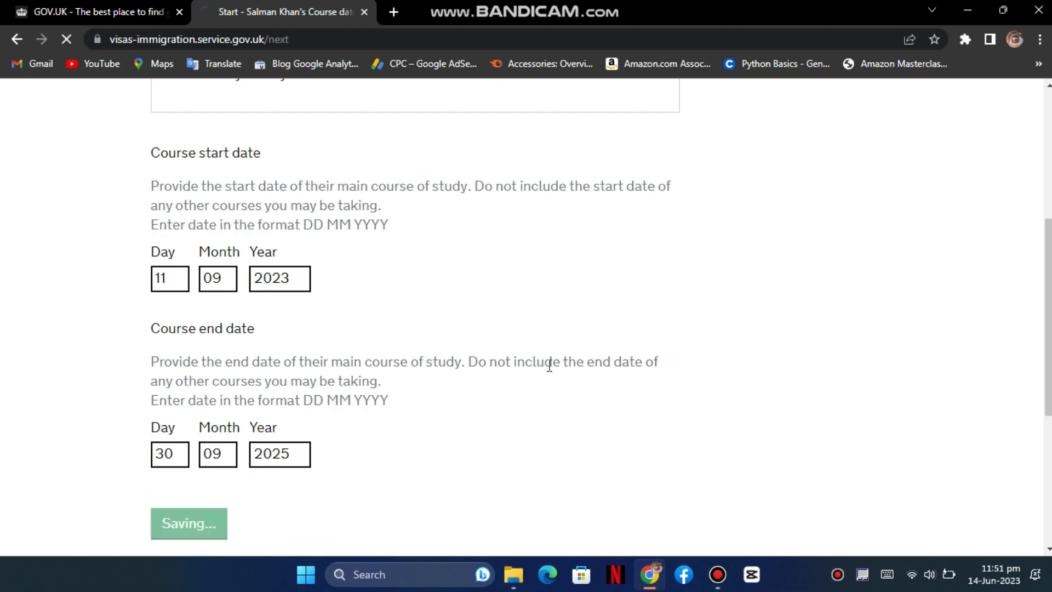
{"action": "scroll", "coordinate": [548, 365], "scroll_direction": "down", "scroll_amount": 1}
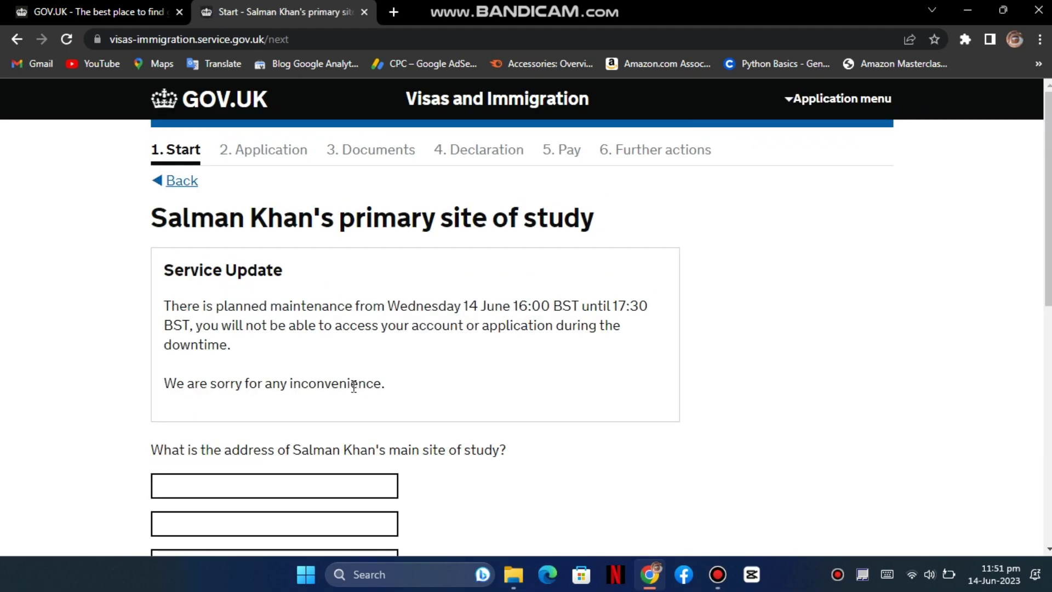
- Save the study site address page
{"action": "scroll", "coordinate": [445, 307], "scroll_direction": "down", "scroll_amount": 2}
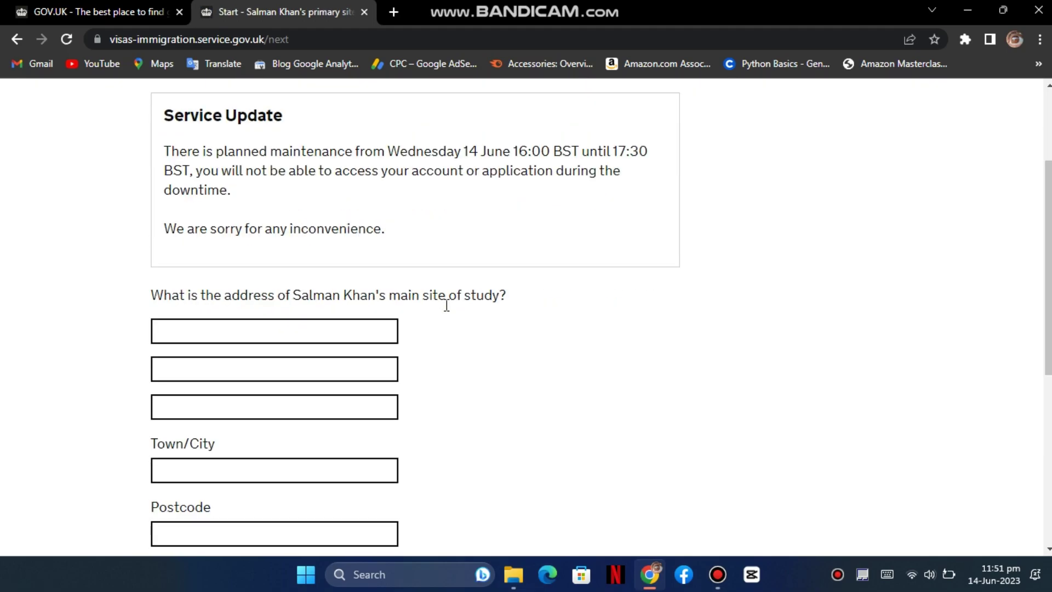
{"action": "left_click", "coordinate": [279, 328]}
{"action": "key", "text": "Tab"}
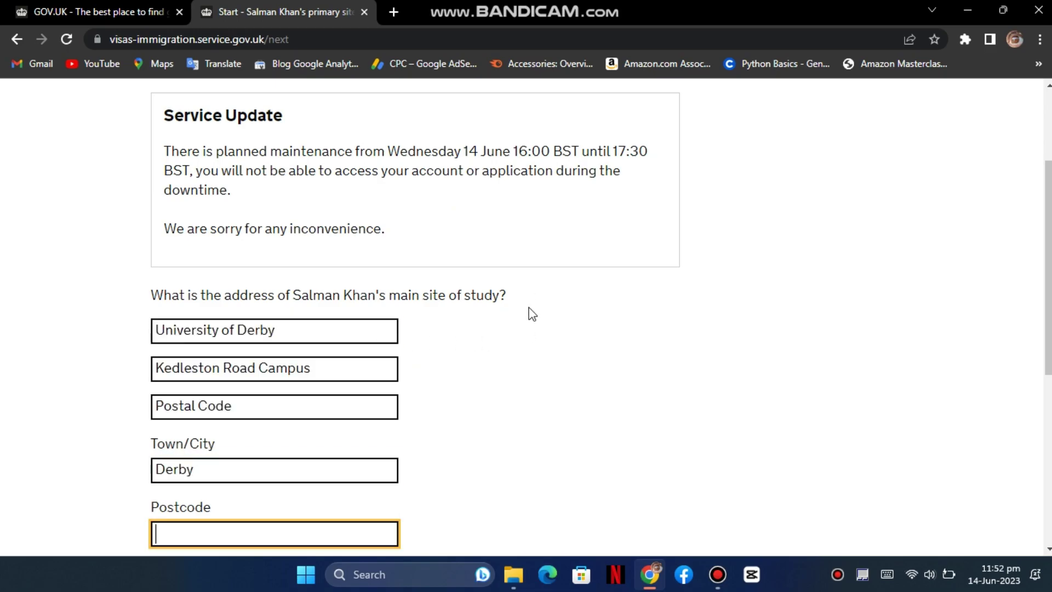
{"action": "scroll", "coordinate": [530, 312], "scroll_direction": "down", "scroll_amount": 2}
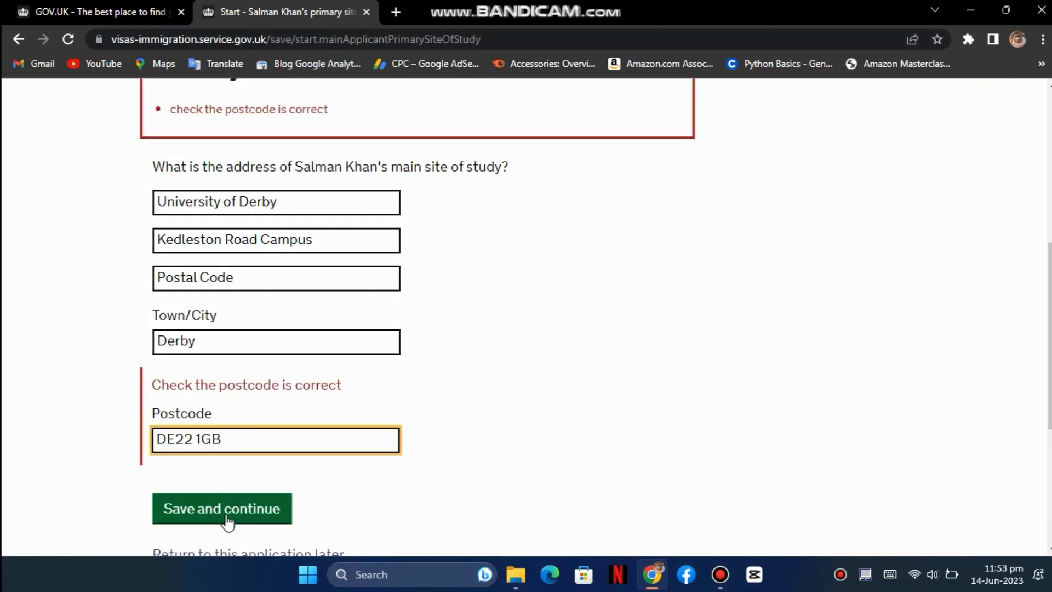
{"action": "left_click", "coordinate": [229, 515]}
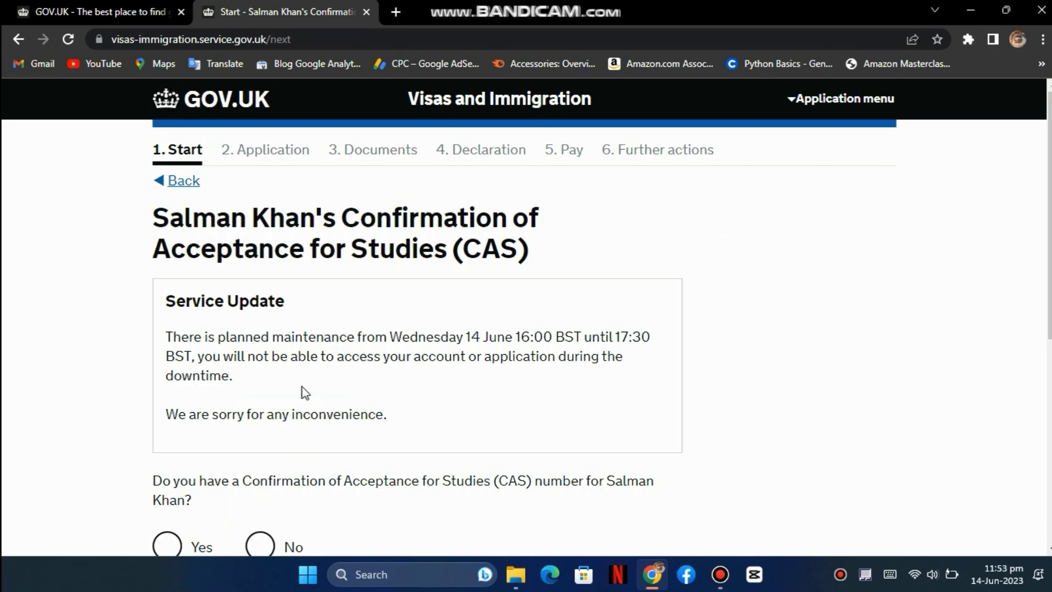
- Answer No to having a CAS number and save
{"action": "scroll", "coordinate": [302, 387], "scroll_direction": "down", "scroll_amount": 1}
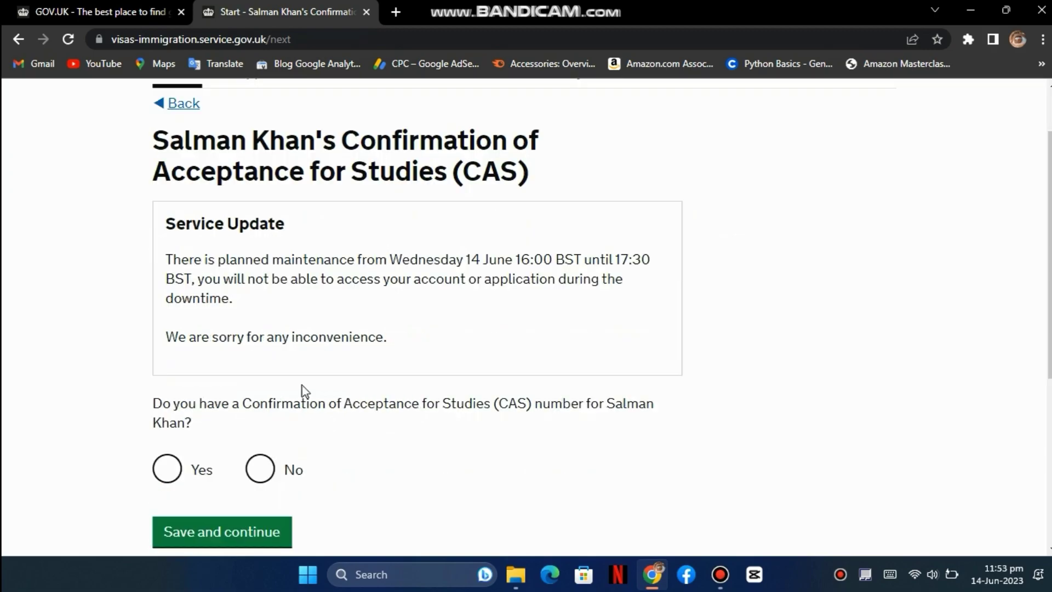
{"action": "left_click", "coordinate": [185, 472]}
{"action": "scroll", "coordinate": [331, 406], "scroll_direction": "down", "scroll_amount": 2}
{"action": "left_click", "coordinate": [263, 395]}
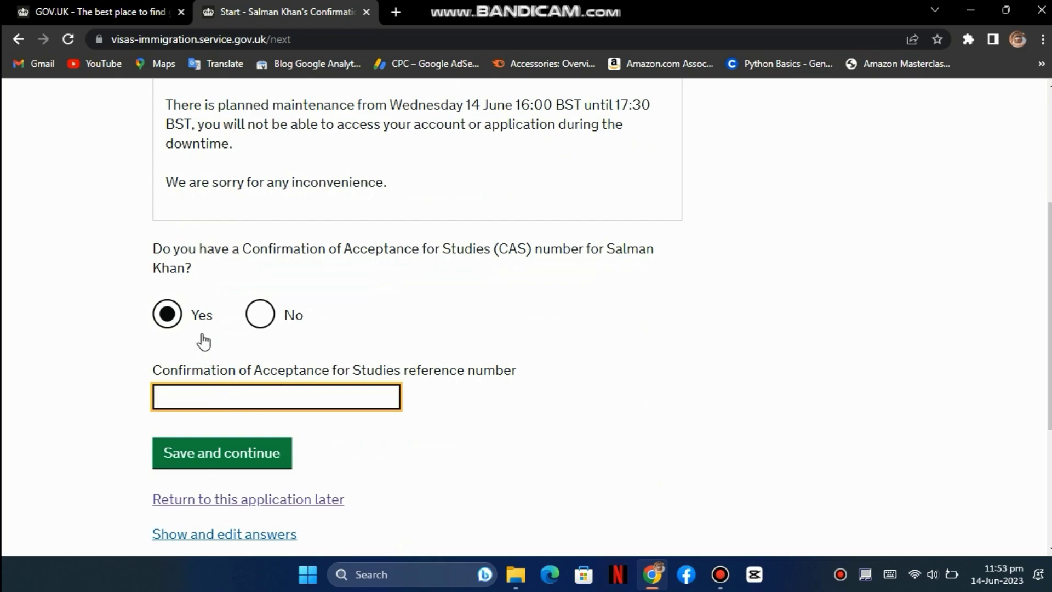
{"action": "left_click", "coordinate": [259, 316]}
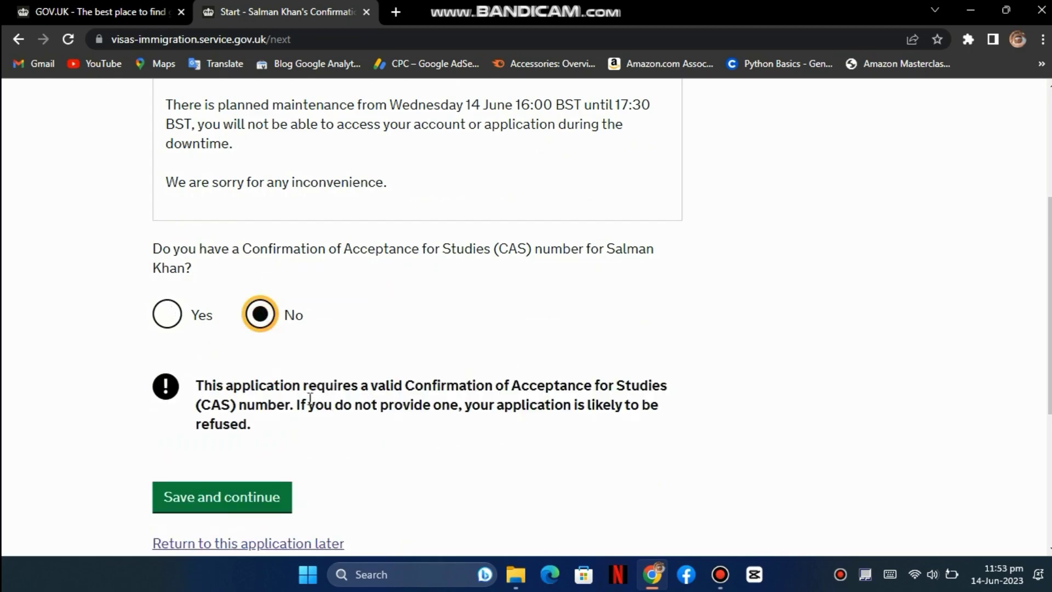
{"action": "scroll", "coordinate": [309, 399], "scroll_direction": "down", "scroll_amount": 1}
{"action": "left_click", "coordinate": [263, 420]}
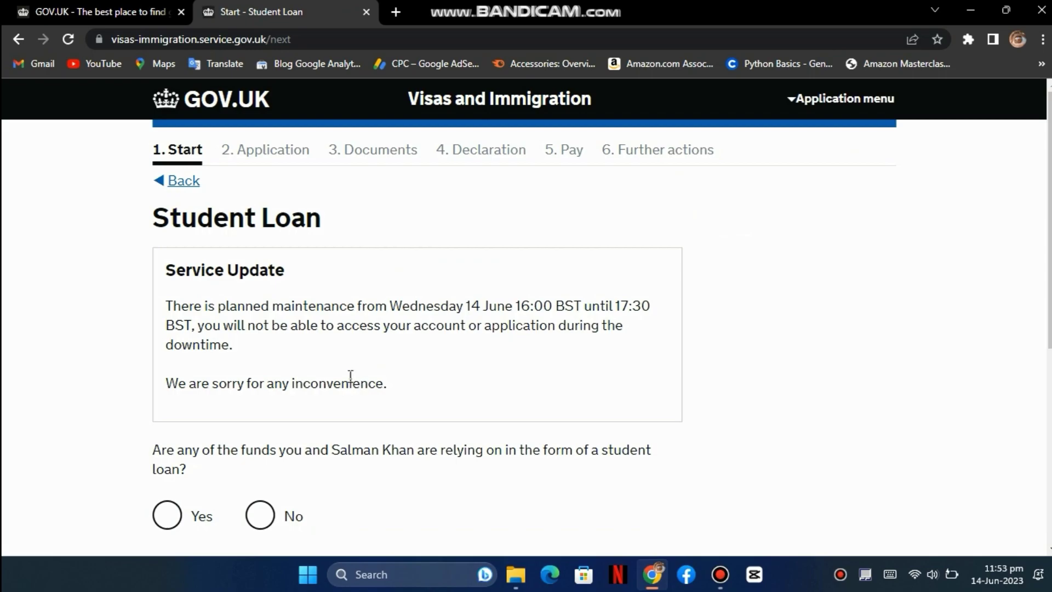
- Answer No to the student loan funding question and save
{"action": "scroll", "coordinate": [351, 373], "scroll_direction": "down", "scroll_amount": 1}
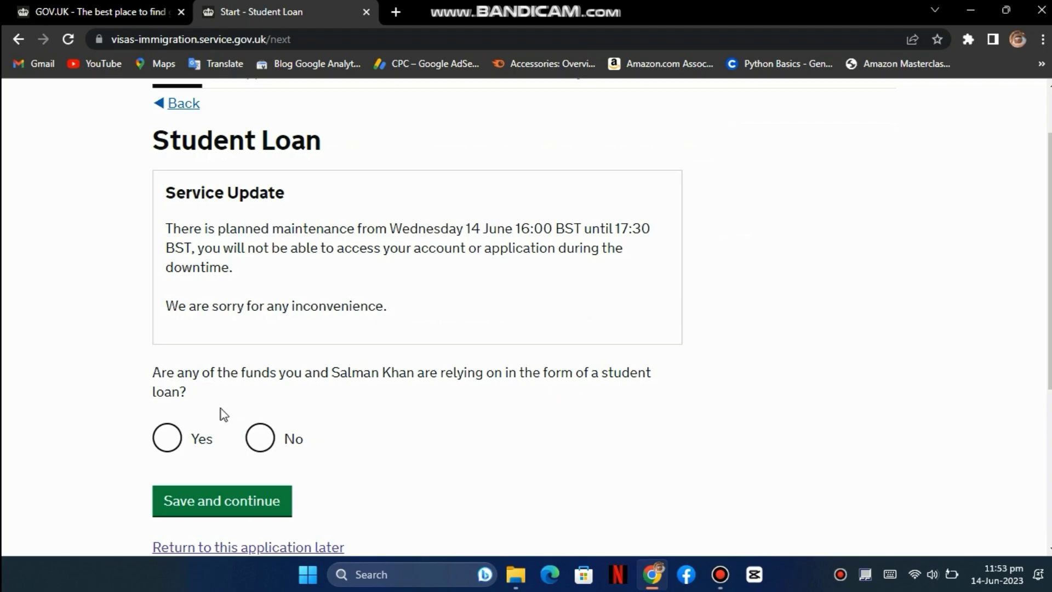
{"action": "left_click", "coordinate": [260, 438]}
{"action": "left_click", "coordinate": [254, 500]}
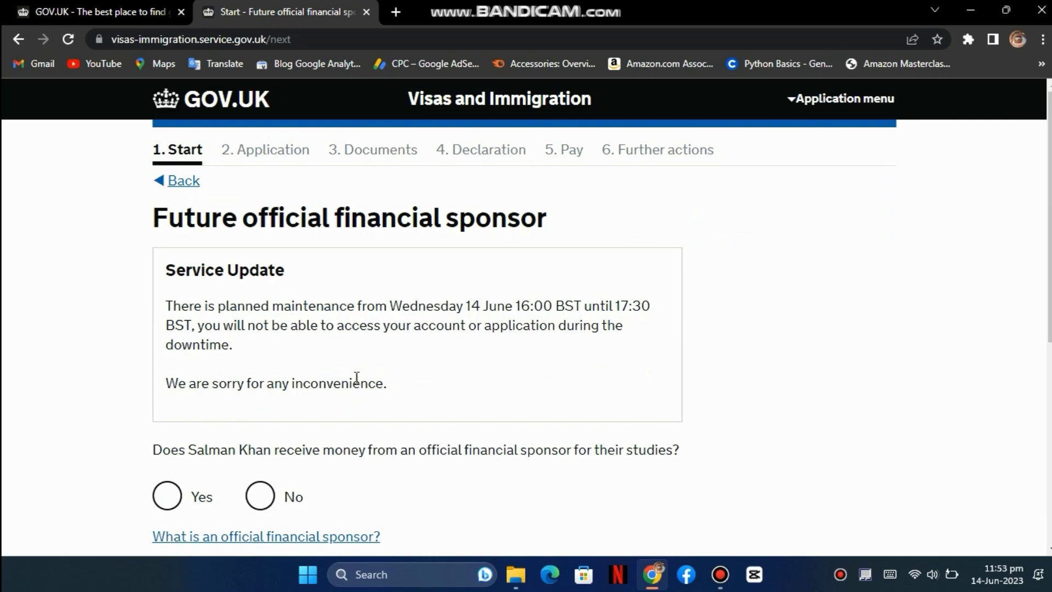
- Answer No to the future official financial sponsor question and save
{"action": "scroll", "coordinate": [349, 355], "scroll_direction": "down", "scroll_amount": 1}
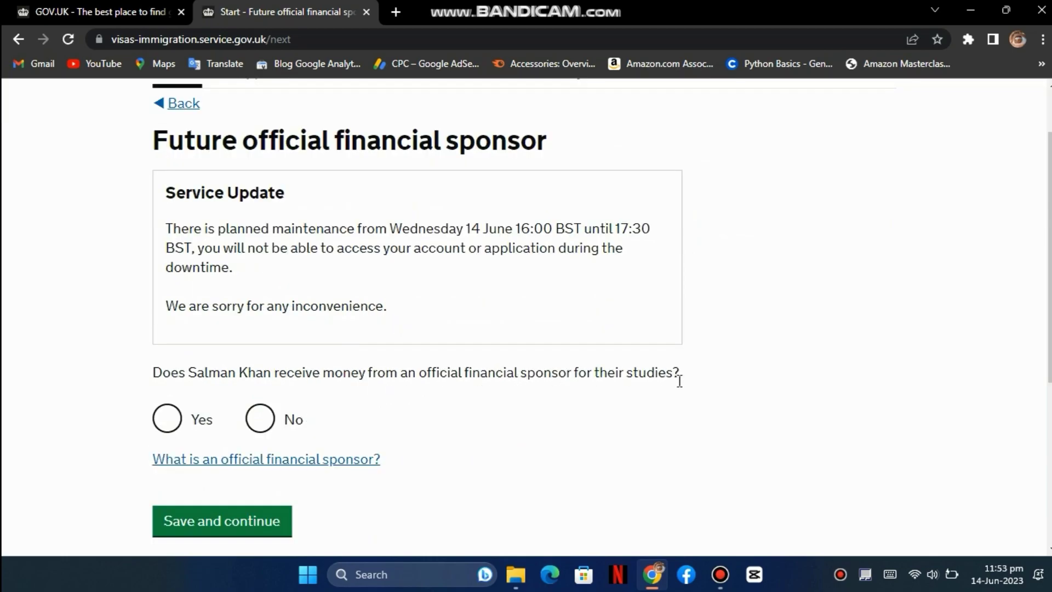
{"action": "left_click", "coordinate": [164, 419]}
{"action": "scroll", "coordinate": [312, 392], "scroll_direction": "down", "scroll_amount": 2}
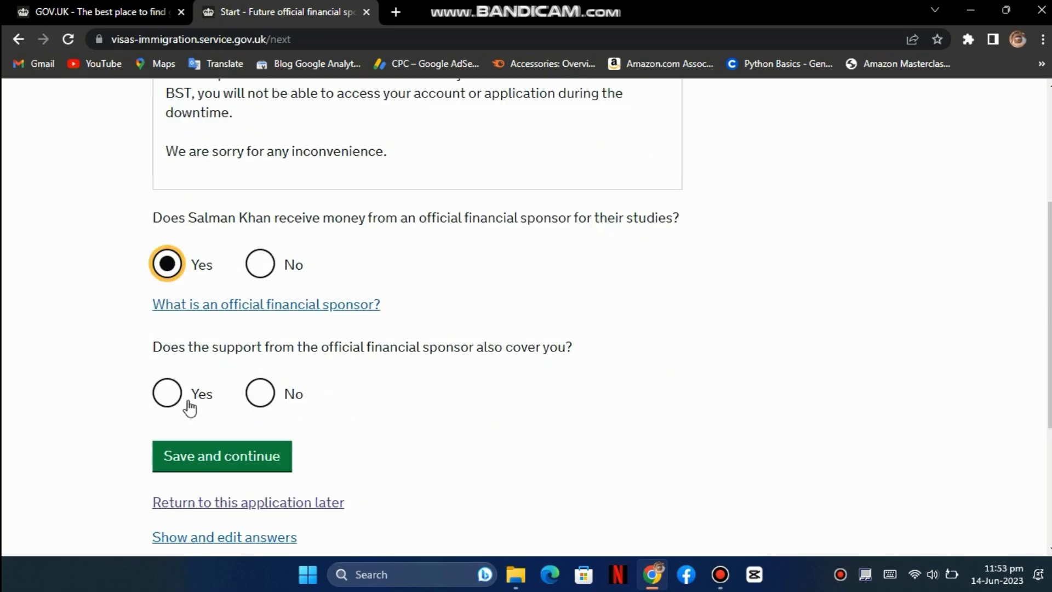
{"action": "left_click", "coordinate": [174, 396]}
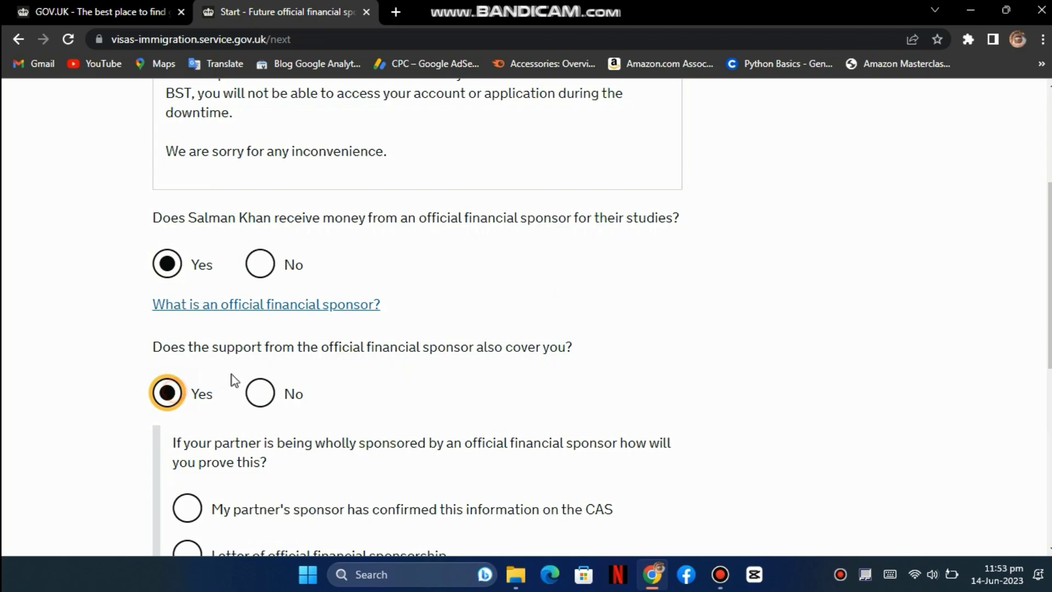
{"action": "scroll", "coordinate": [336, 387], "scroll_direction": "down", "scroll_amount": 1}
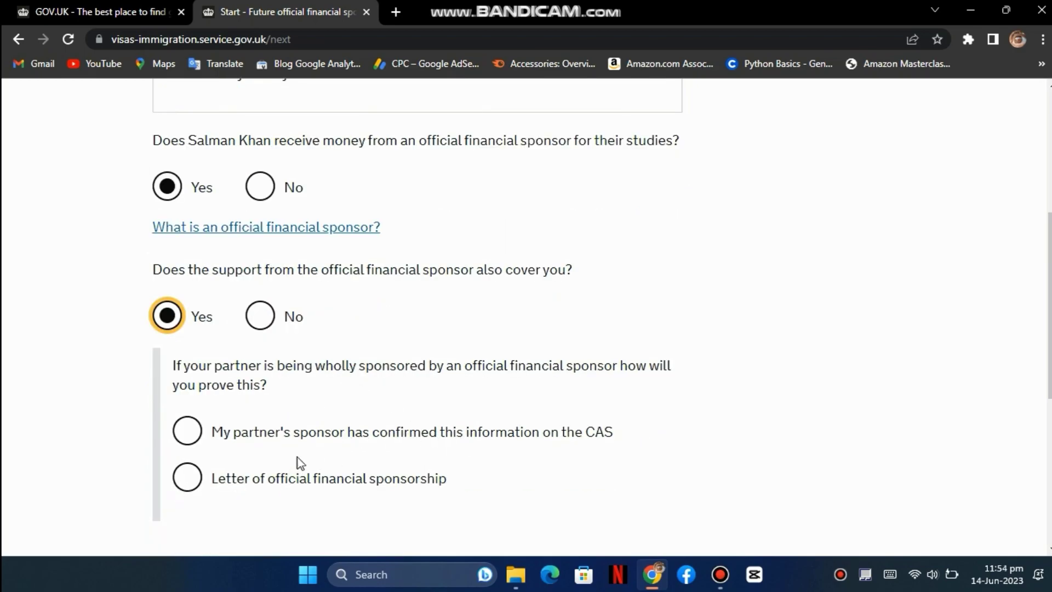
{"action": "scroll", "coordinate": [299, 439], "scroll_direction": "up", "scroll_amount": 1}
{"action": "left_click", "coordinate": [261, 267]}
{"action": "scroll", "coordinate": [288, 291], "scroll_direction": "up", "scroll_amount": 1}
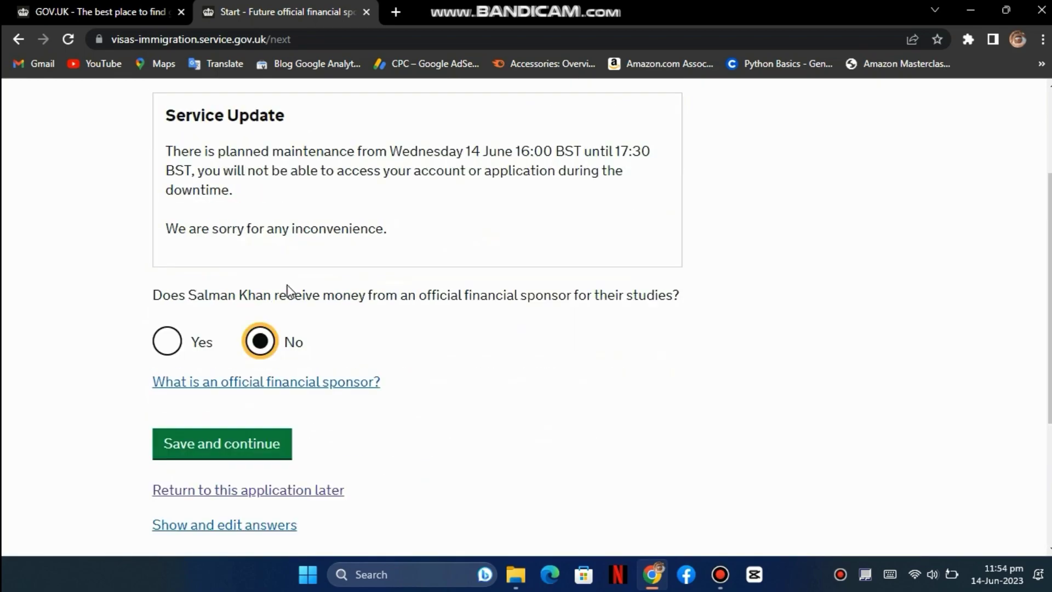
{"action": "left_click", "coordinate": [248, 444]}
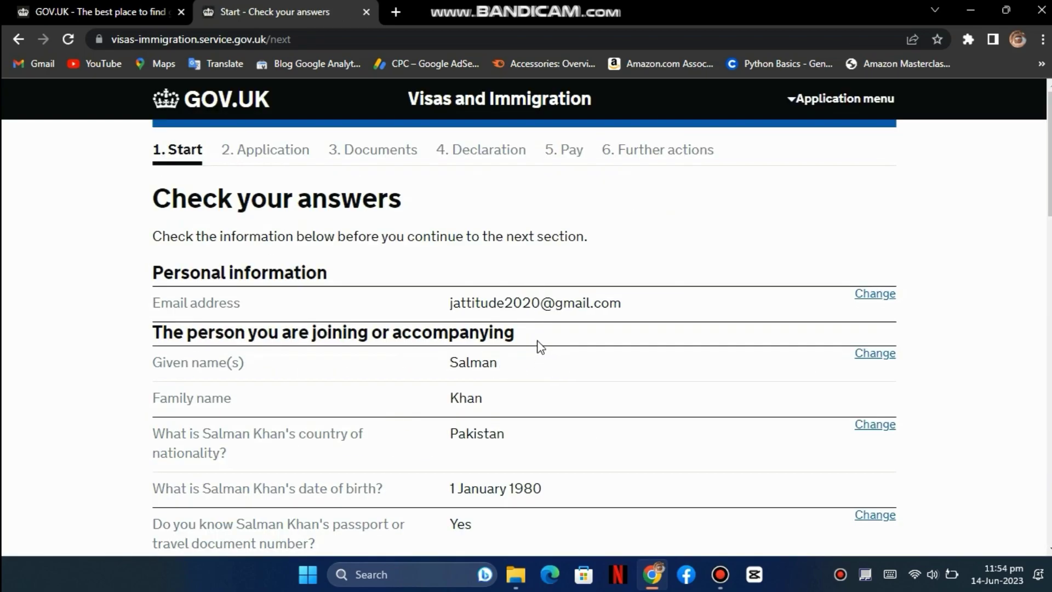
- Confirm the Check your answers page and mark the contact email as your own
{"action": "scroll", "coordinate": [536, 345], "scroll_direction": "down", "scroll_amount": 15}
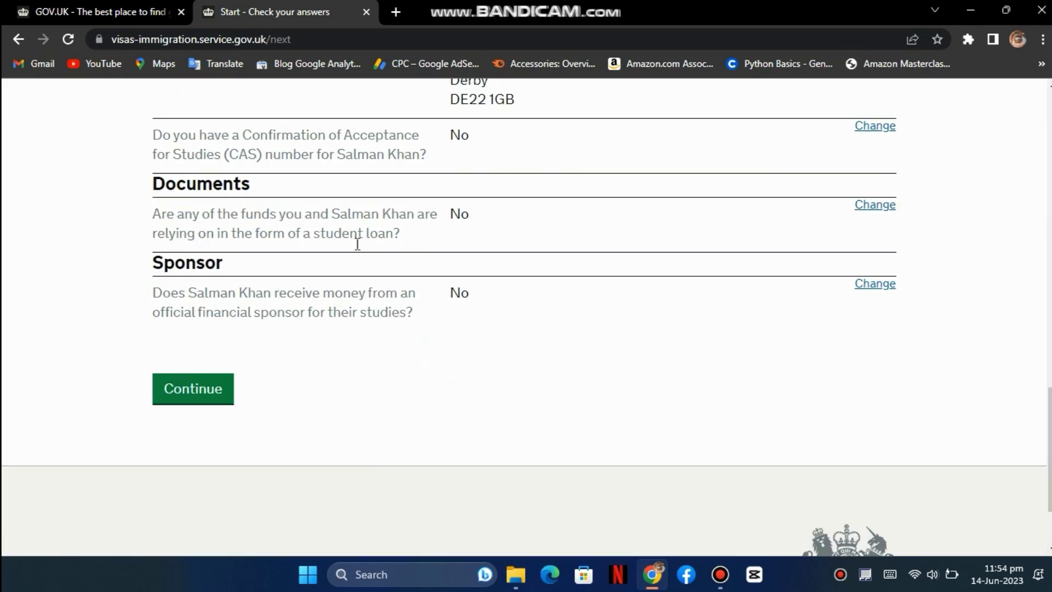
{"action": "left_click", "coordinate": [196, 396]}
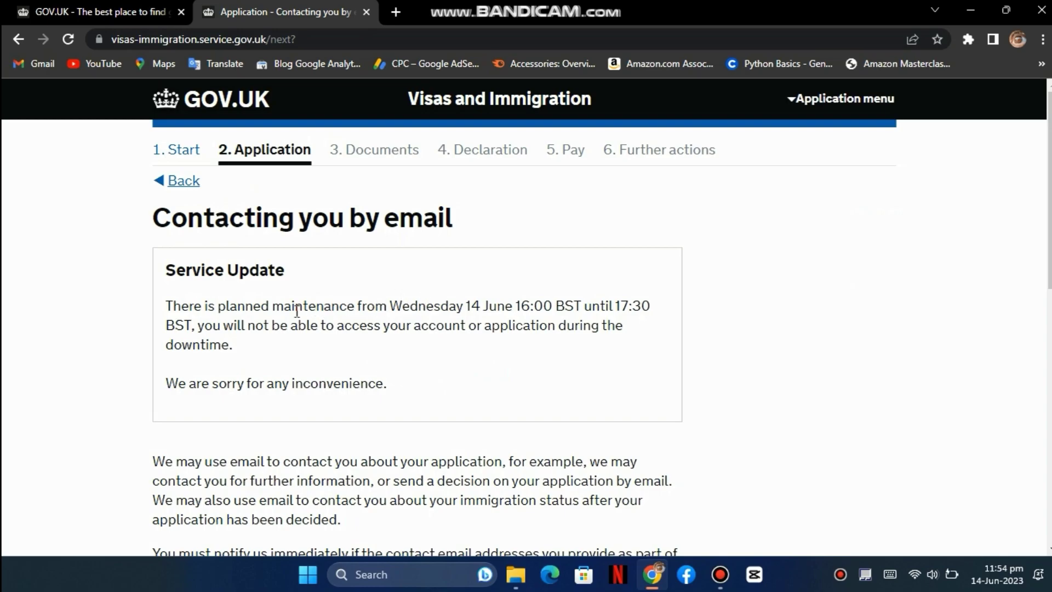
{"action": "scroll", "coordinate": [299, 305], "scroll_direction": "down", "scroll_amount": 1}
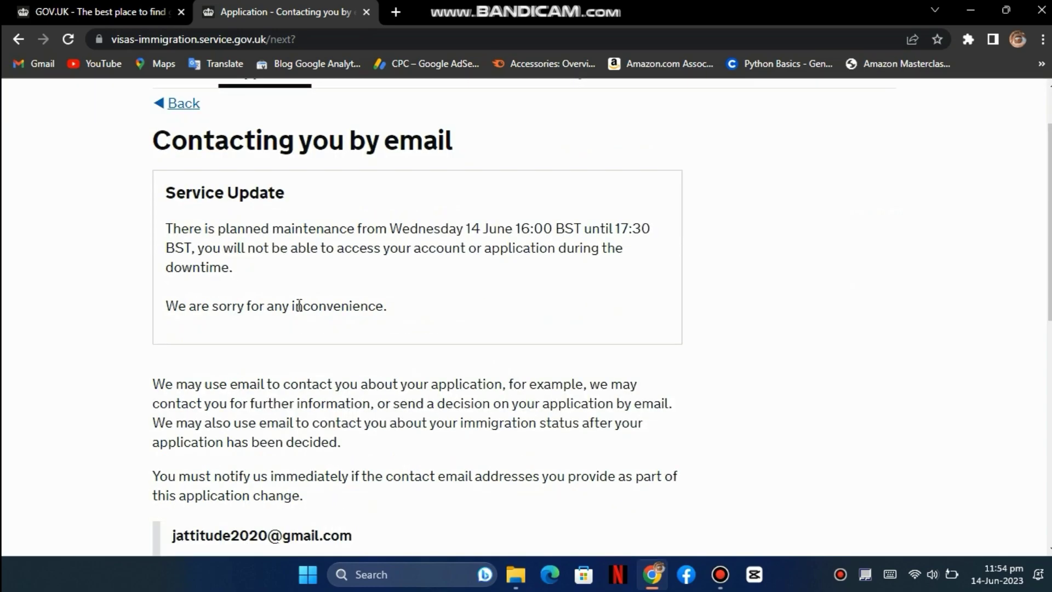
{"action": "scroll", "coordinate": [368, 325], "scroll_direction": "down", "scroll_amount": 2}
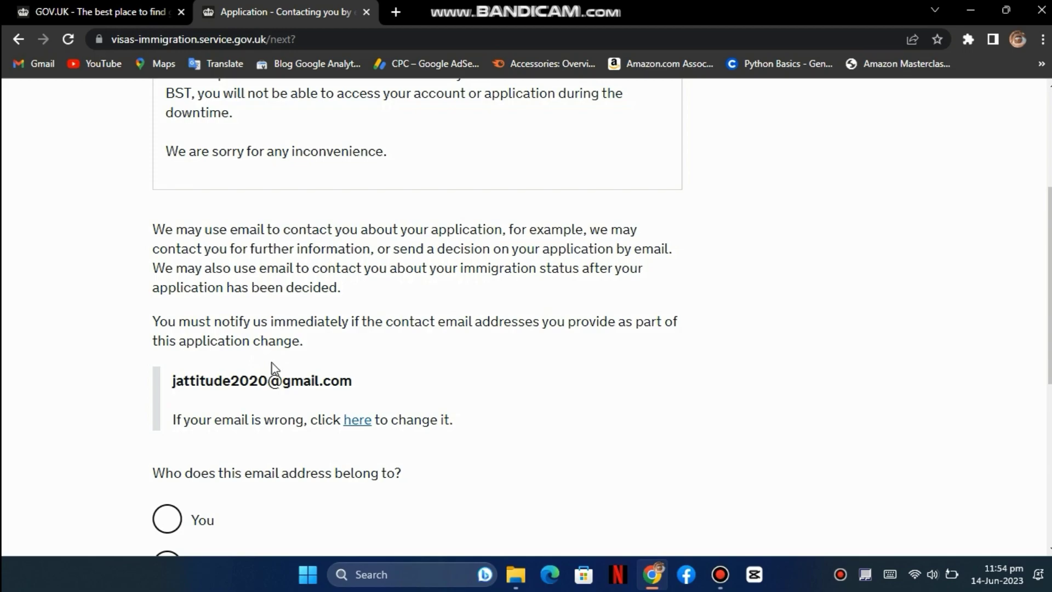
{"action": "scroll", "coordinate": [274, 365], "scroll_direction": "down", "scroll_amount": 1}
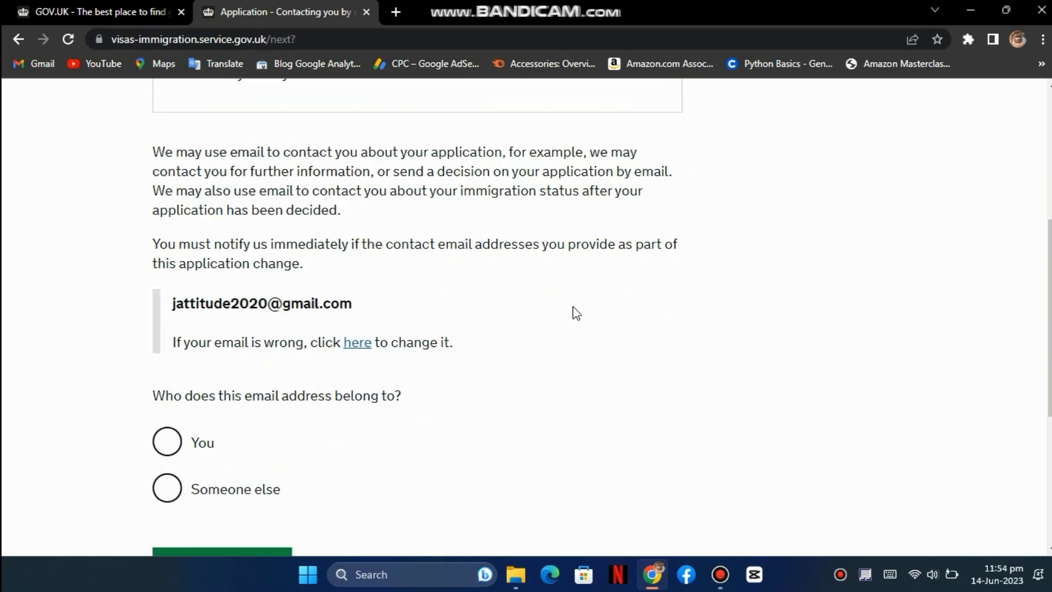
{"action": "scroll", "coordinate": [321, 373], "scroll_direction": "down", "scroll_amount": 1}
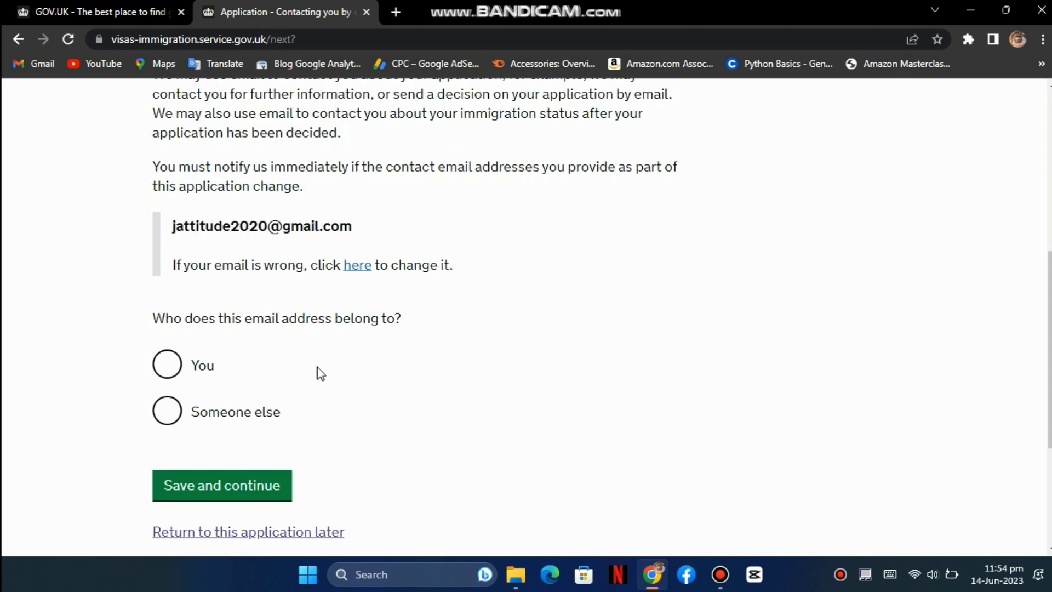
{"action": "left_click", "coordinate": [171, 367]}
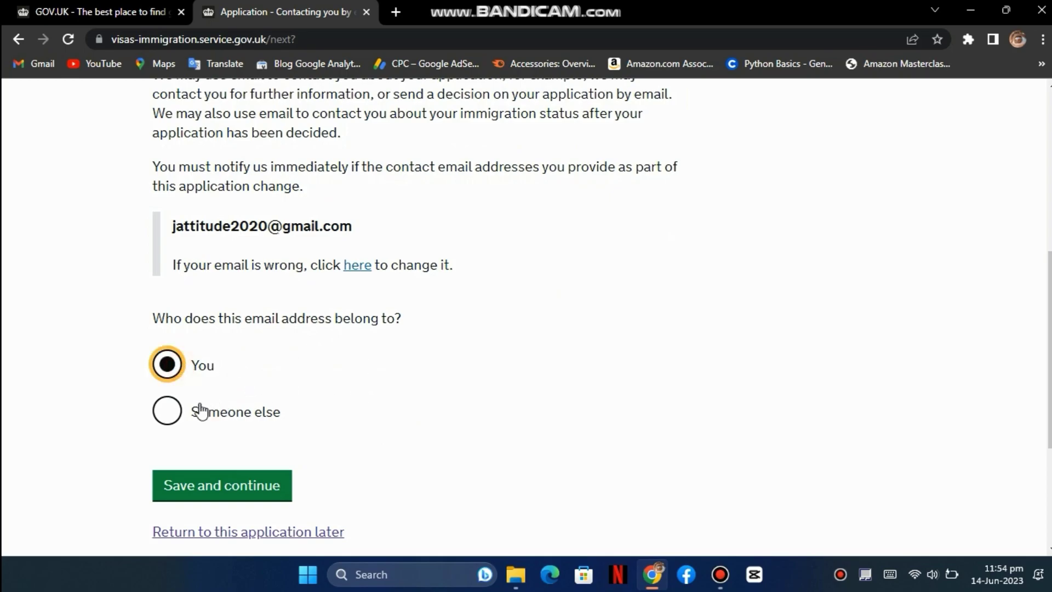
{"action": "left_click", "coordinate": [237, 493]}
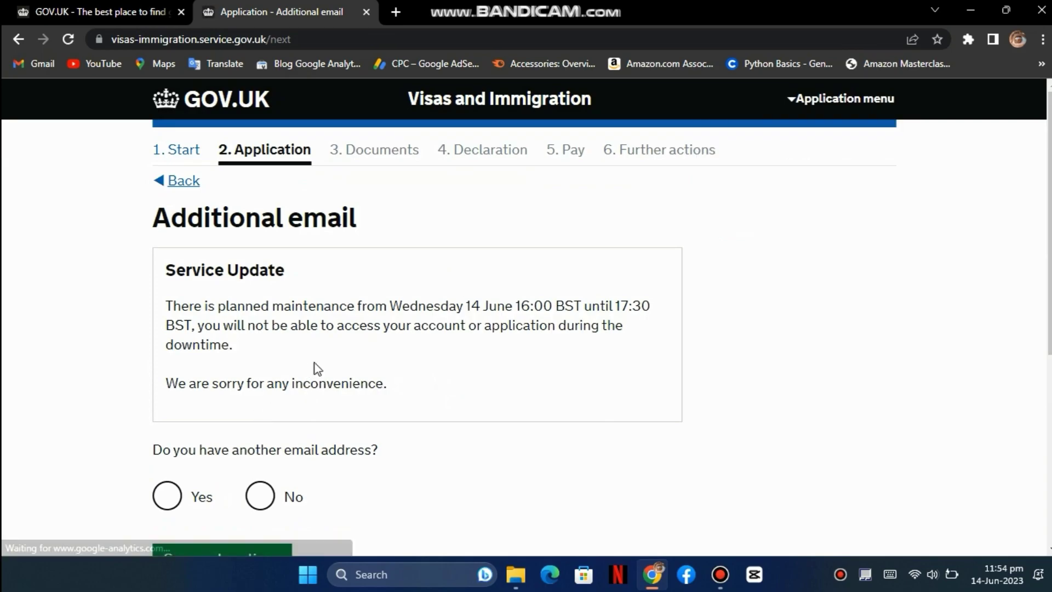
- Answer No to having an additional email address and save
{"action": "scroll", "coordinate": [321, 359], "scroll_direction": "down", "scroll_amount": 2}
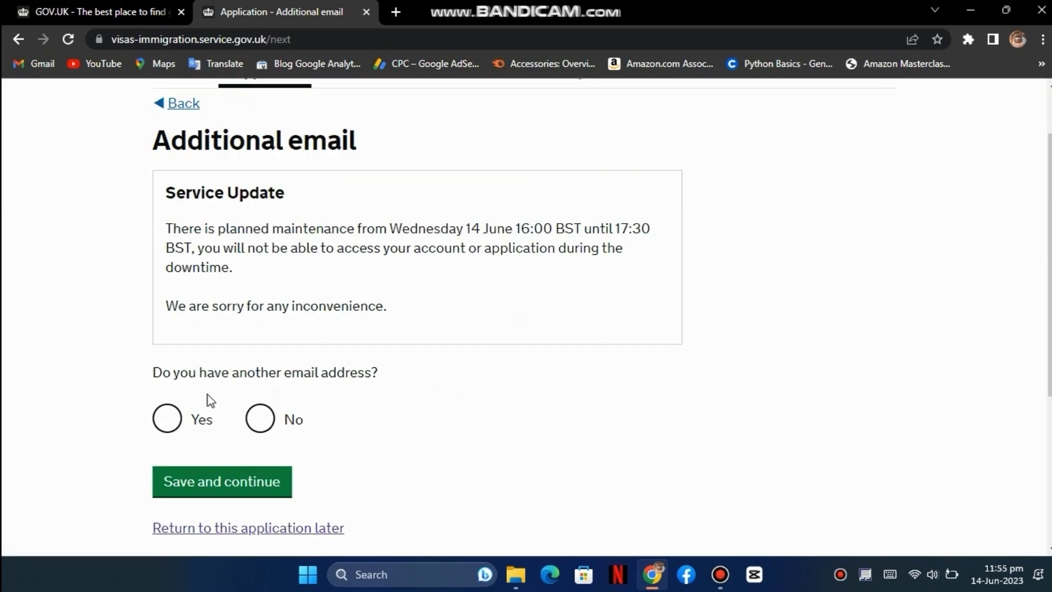
{"action": "left_click", "coordinate": [275, 426]}
{"action": "scroll", "coordinate": [341, 376], "scroll_direction": "down", "scroll_amount": 2}
{"action": "left_click", "coordinate": [272, 416]}
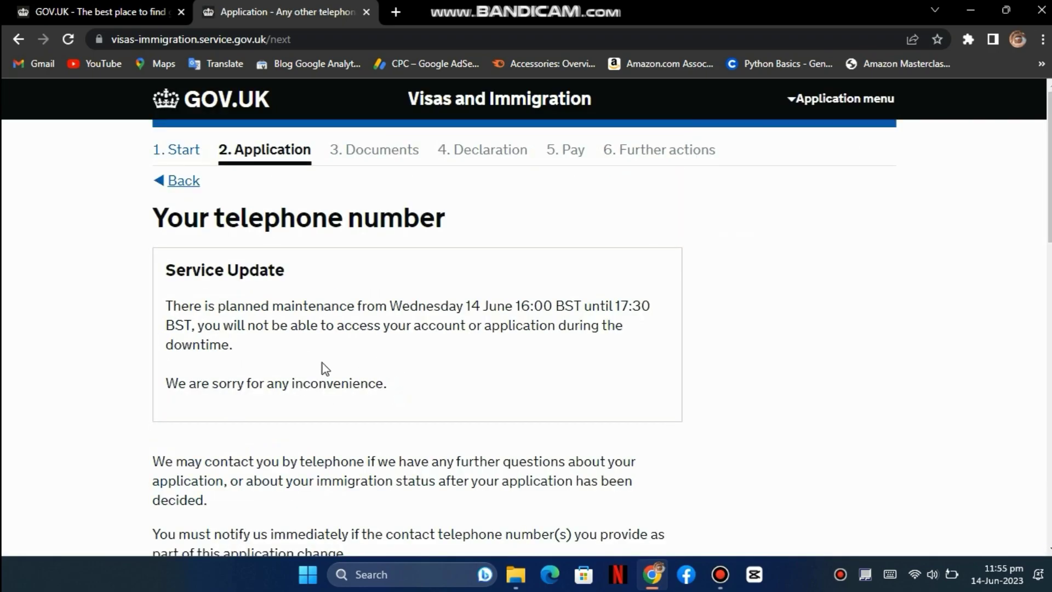
- Enter the applicant's telephone number
{"action": "scroll", "coordinate": [322, 363], "scroll_direction": "down", "scroll_amount": 5}
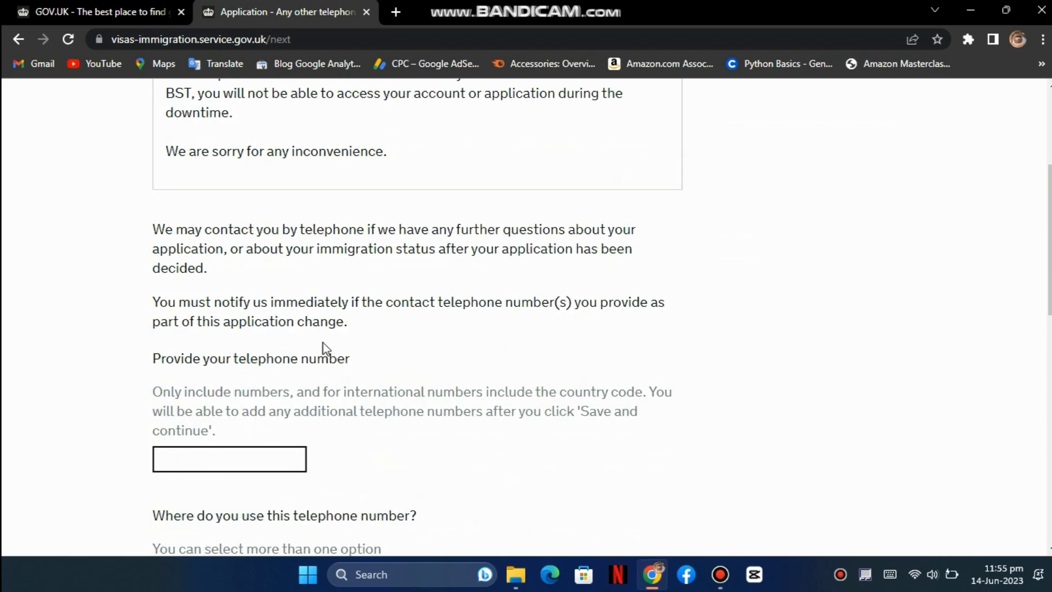
{"action": "scroll", "coordinate": [226, 386], "scroll_direction": "down", "scroll_amount": 2}
{"action": "left_click", "coordinate": [225, 379]}
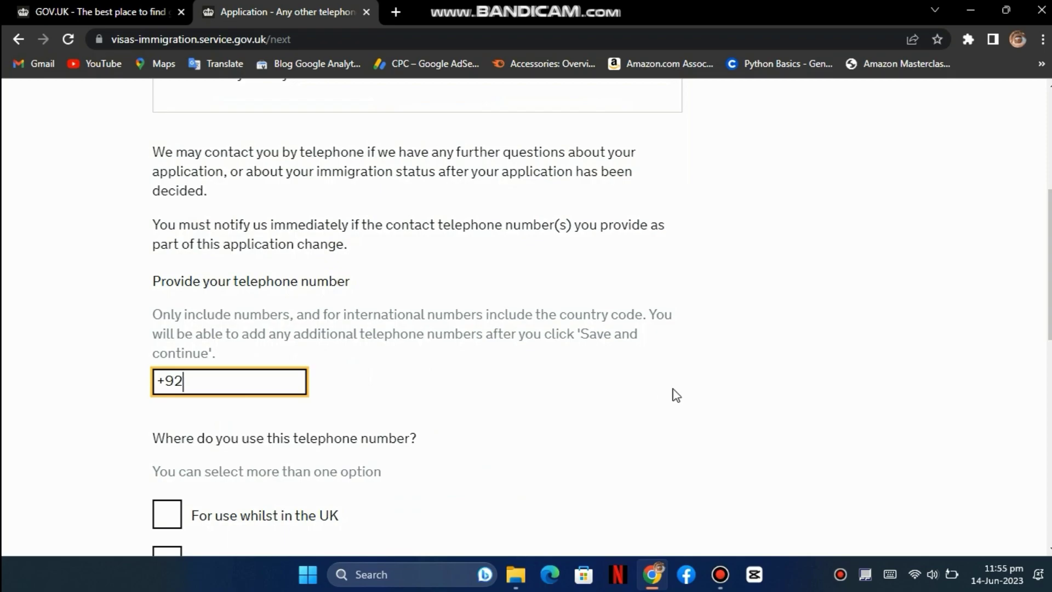
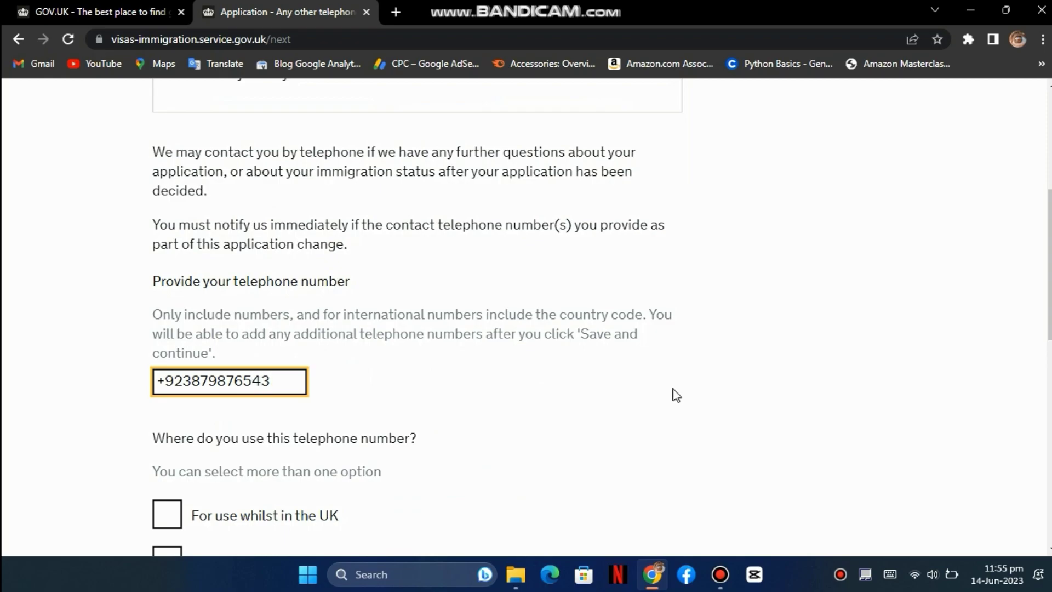
- Mark it as a mobile for use outside the UK, save, and answer No to other numbers
{"action": "scroll", "coordinate": [418, 404], "scroll_direction": "down", "scroll_amount": 1}
{"action": "scroll", "coordinate": [245, 429], "scroll_direction": "down", "scroll_amount": 1}
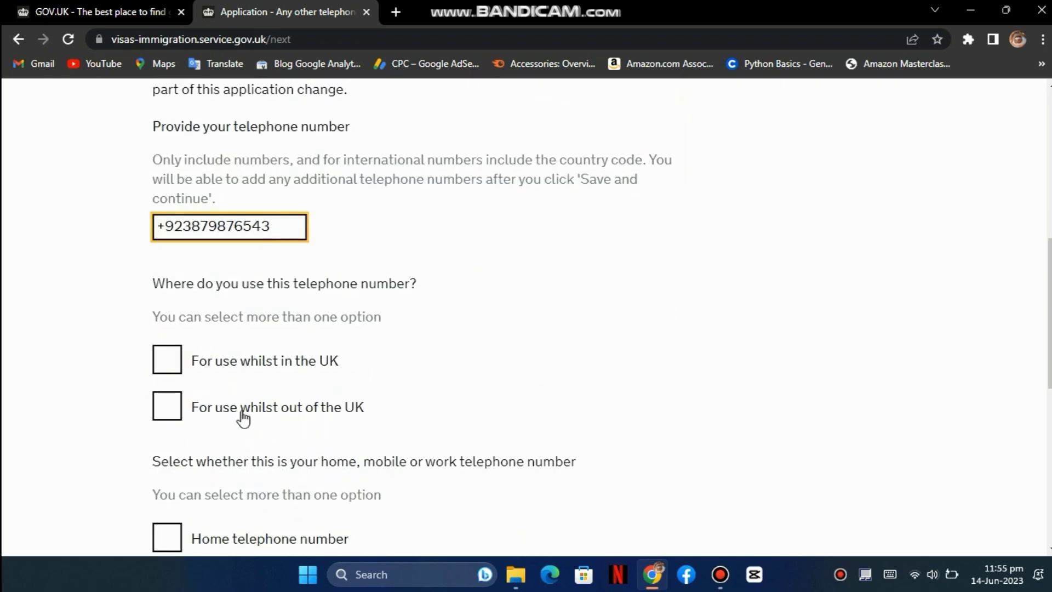
{"action": "left_click", "coordinate": [224, 409]}
{"action": "left_click", "coordinate": [243, 363]}
{"action": "left_click", "coordinate": [244, 364]}
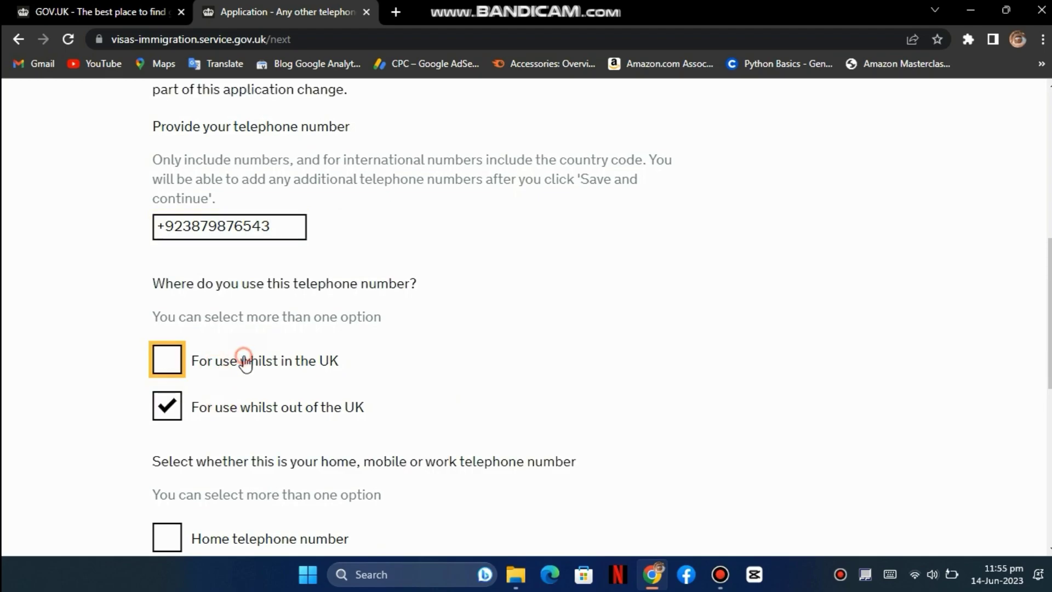
{"action": "scroll", "coordinate": [261, 427], "scroll_direction": "down", "scroll_amount": 2}
{"action": "scroll", "coordinate": [244, 393], "scroll_direction": "down", "scroll_amount": 1}
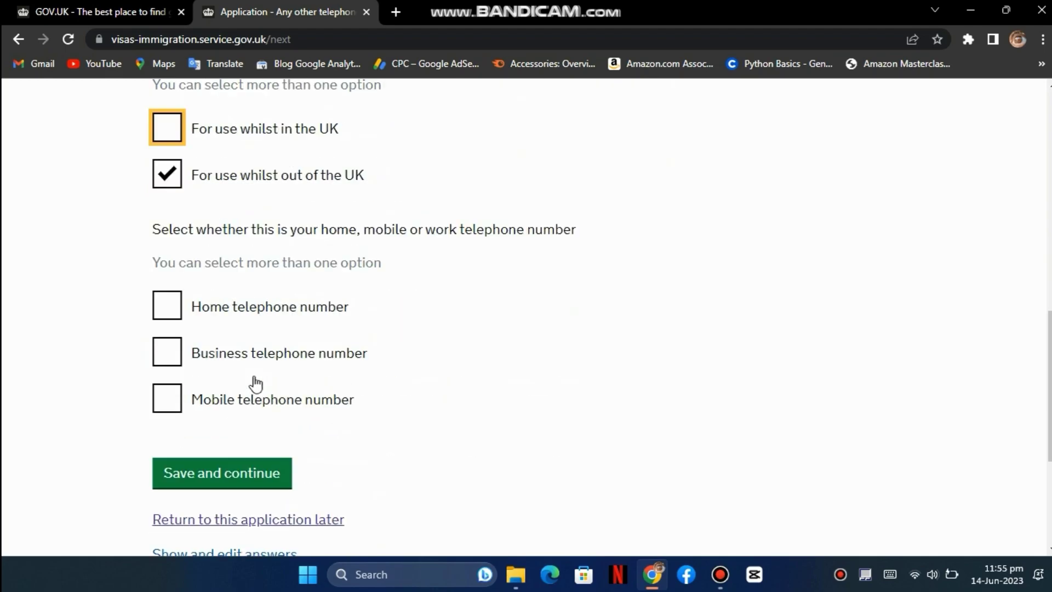
{"action": "left_click", "coordinate": [228, 398]}
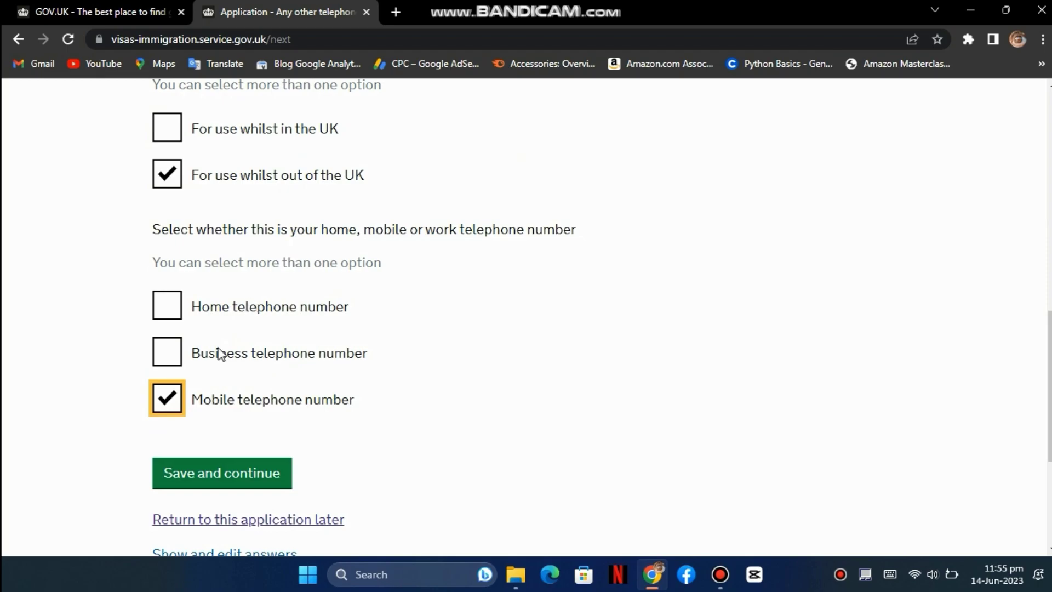
{"action": "left_click", "coordinate": [242, 476]}
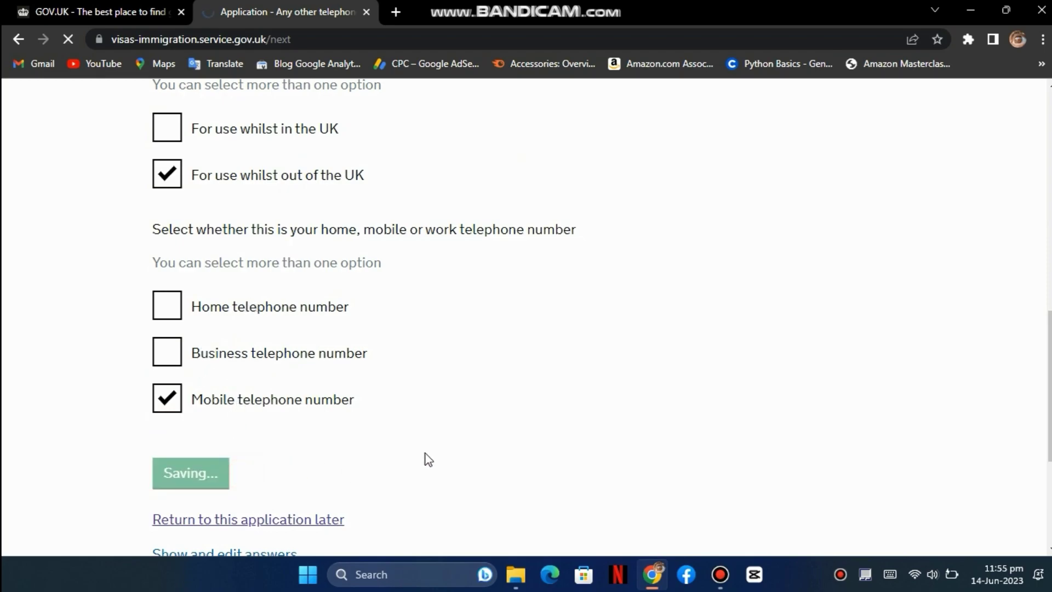
{"action": "scroll", "coordinate": [426, 453], "scroll_direction": "down", "scroll_amount": 1}
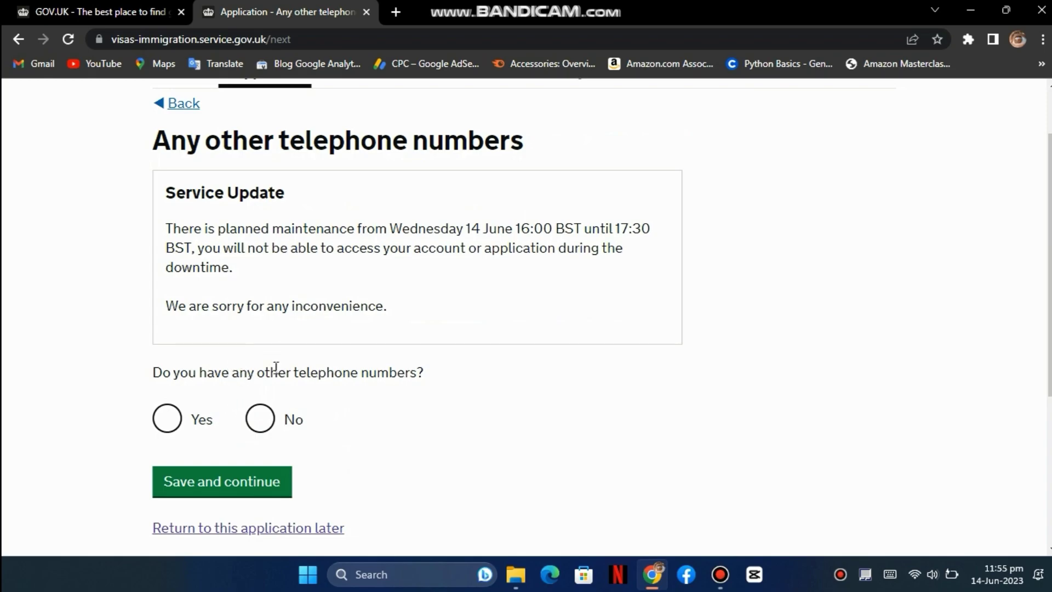
{"action": "left_click", "coordinate": [271, 426]}
- Choose 'I can be contacted by telephone call and text message (SMS)' and save
{"action": "left_click", "coordinate": [251, 483]}
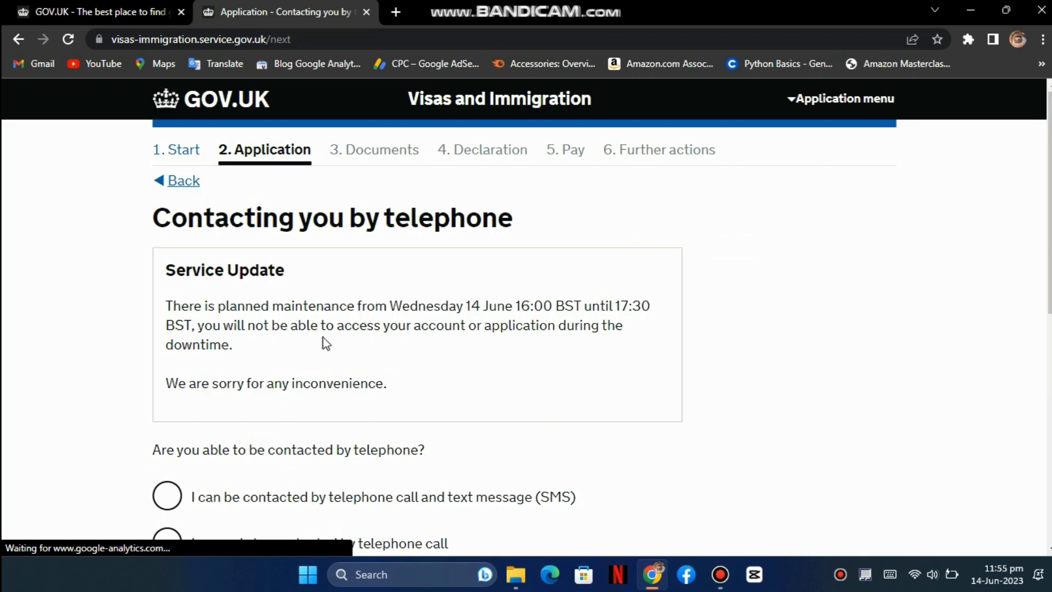
{"action": "scroll", "coordinate": [446, 364], "scroll_direction": "down", "scroll_amount": 3}
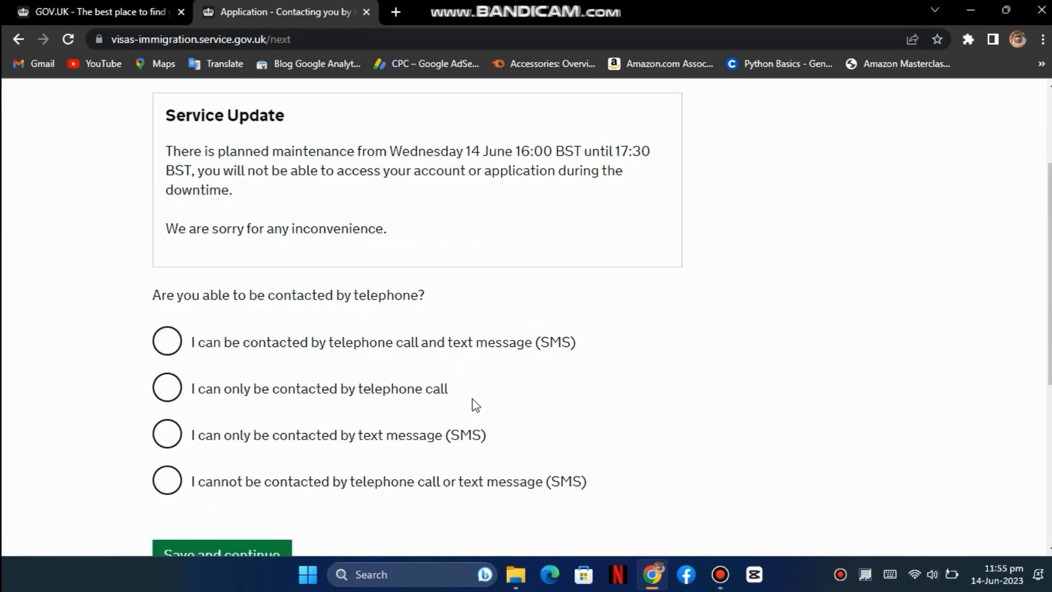
{"action": "scroll", "coordinate": [476, 405], "scroll_direction": "down", "scroll_amount": 1}
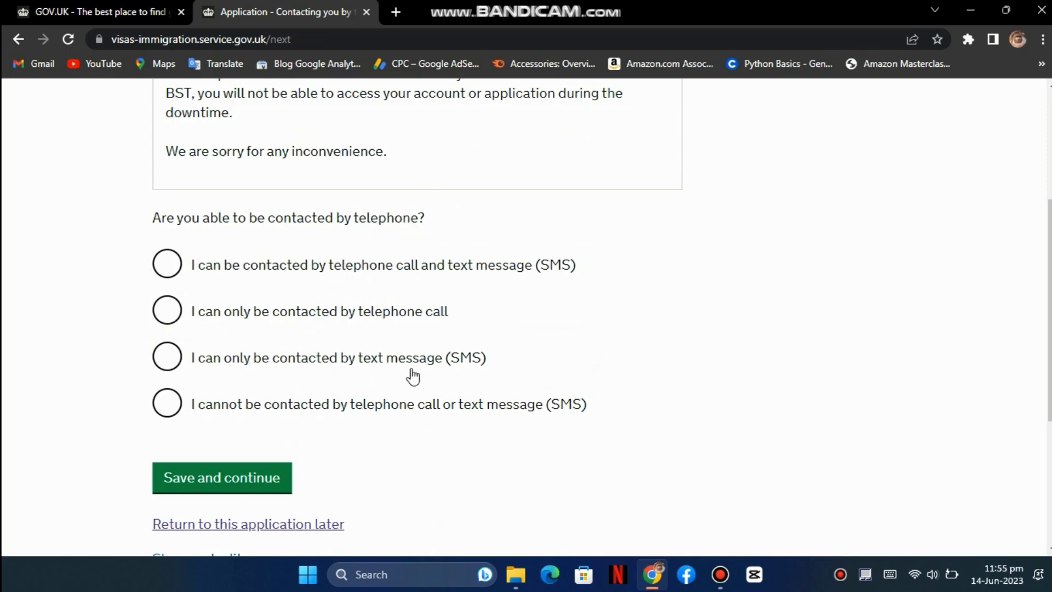
{"action": "left_click", "coordinate": [358, 406]}
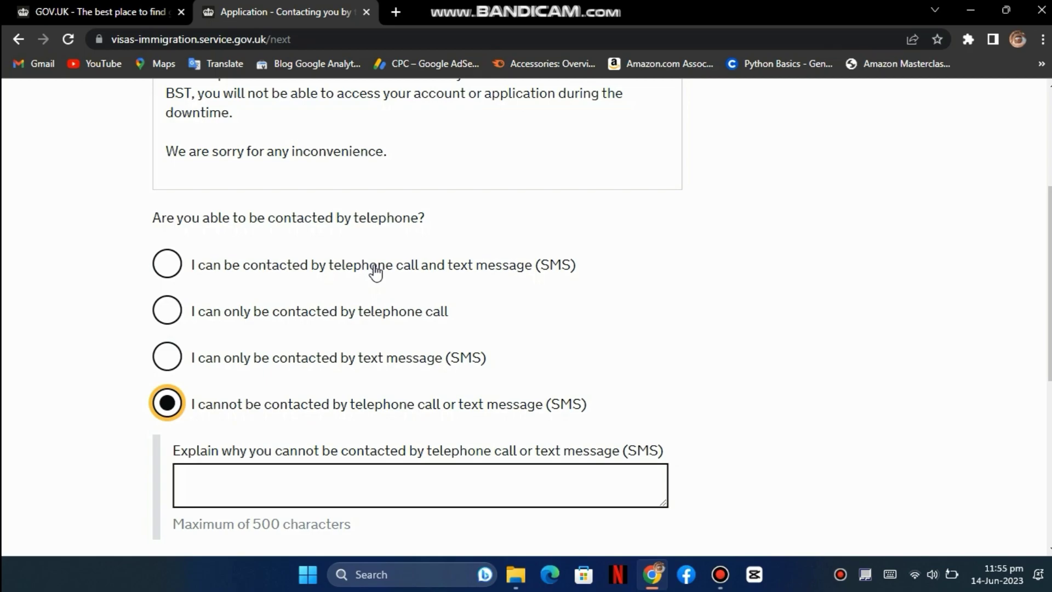
{"action": "left_click", "coordinate": [373, 268]}
{"action": "left_click", "coordinate": [251, 477]}
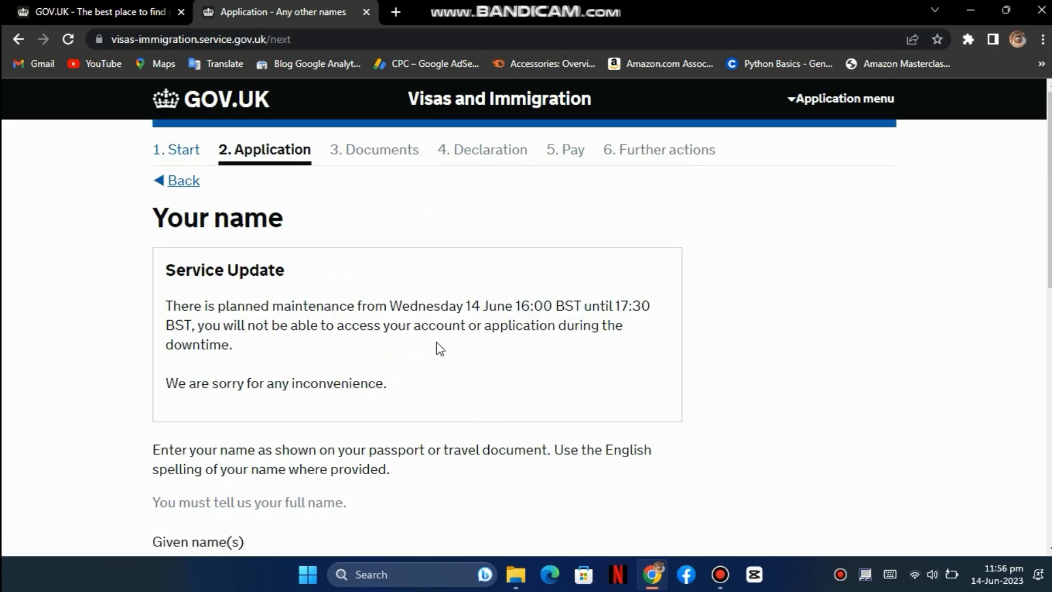
- Enter the applicant's given and family names and save
{"action": "scroll", "coordinate": [214, 367], "scroll_direction": "down", "scroll_amount": 5}
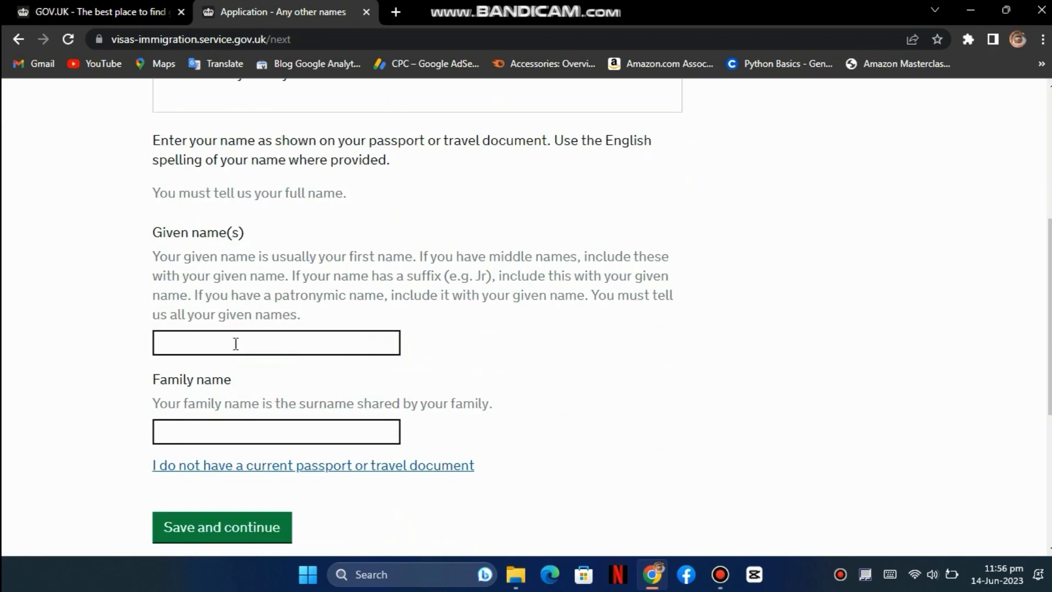
{"action": "left_click", "coordinate": [271, 336]}
{"action": "type", "text": "Katrina"}
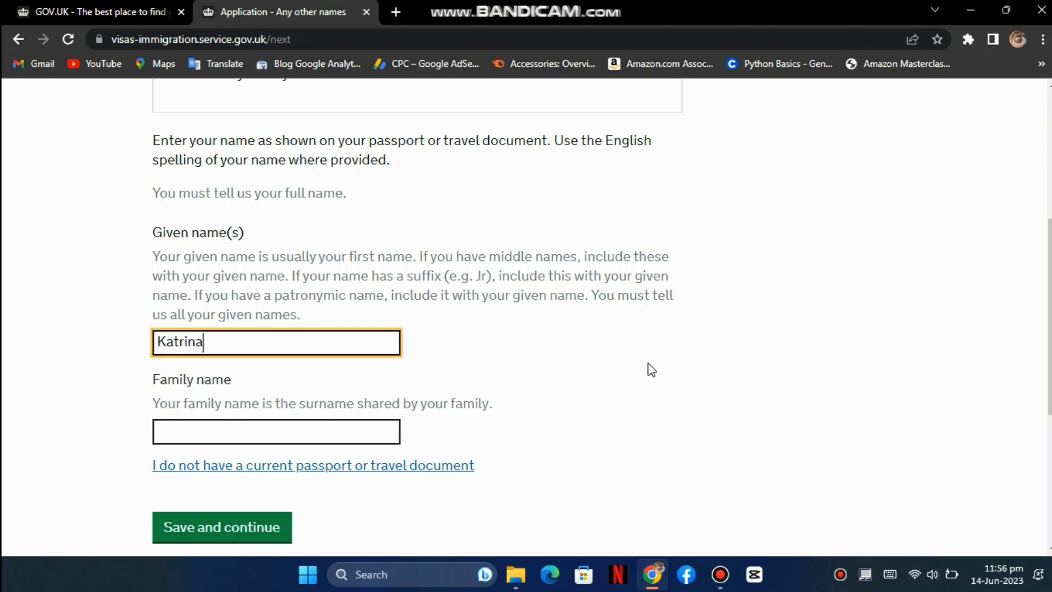
{"action": "key", "text": "Tab"}
{"action": "type", "text": "Kaif"}
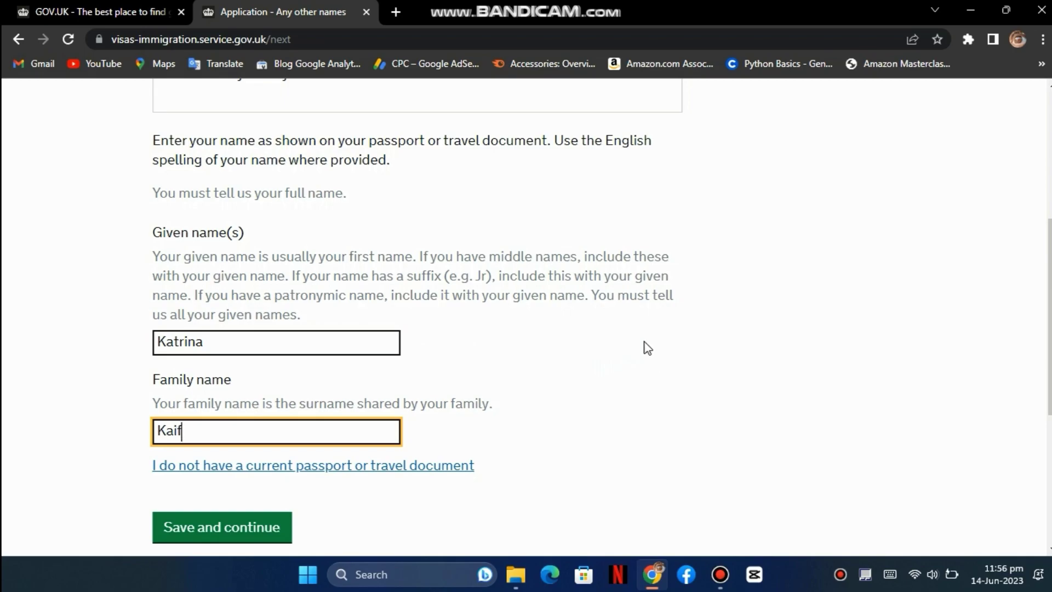
{"action": "scroll", "coordinate": [646, 348], "scroll_direction": "down", "scroll_amount": 1}
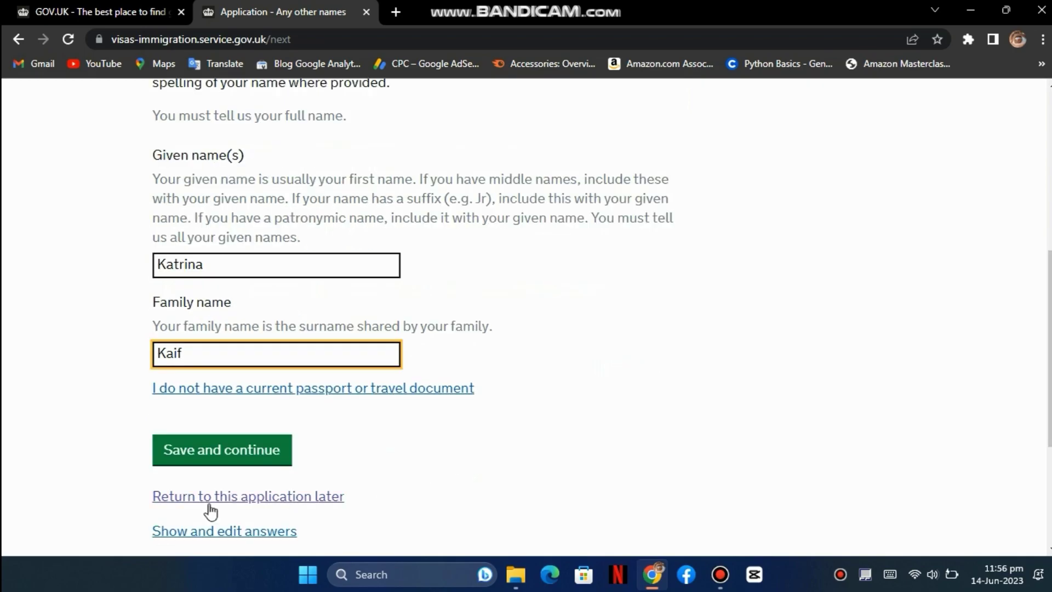
{"action": "left_click", "coordinate": [240, 451]}
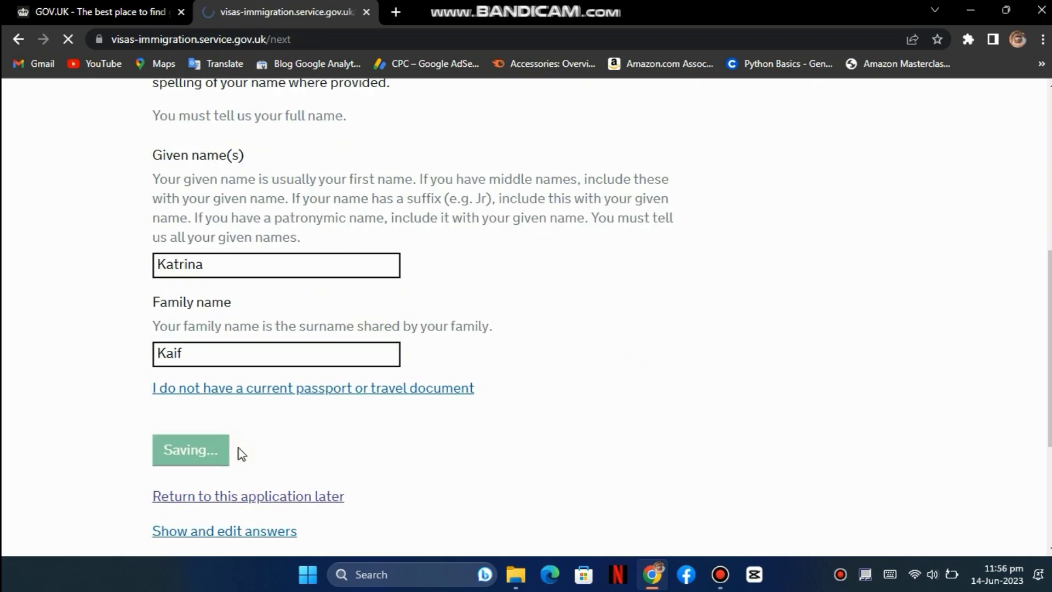
- Set sex to Female and relationship status to 'Married or a civil partner', then save
{"action": "scroll", "coordinate": [358, 411], "scroll_direction": "down", "scroll_amount": 2}
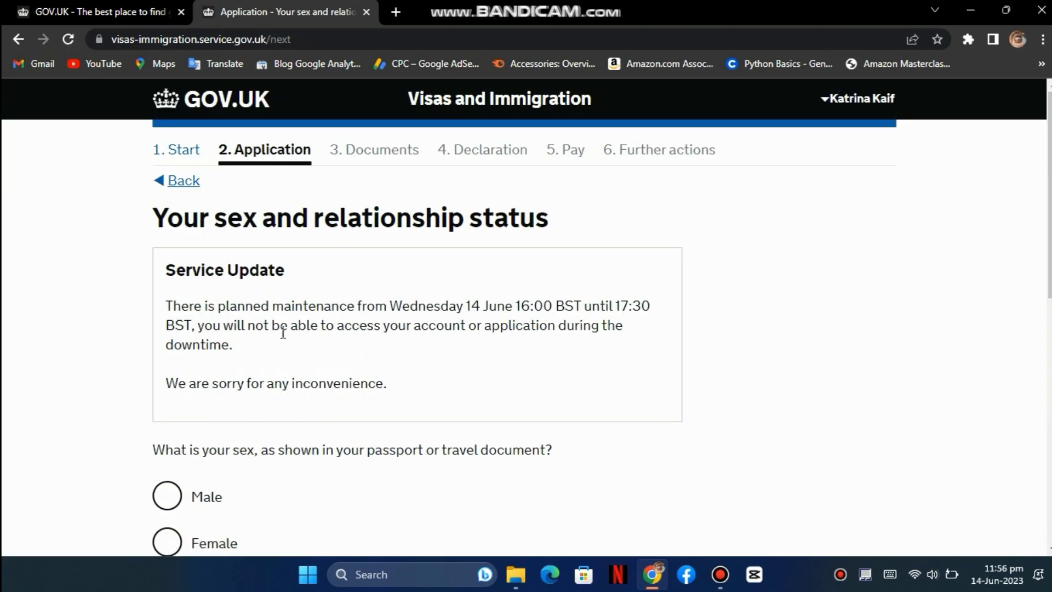
{"action": "scroll", "coordinate": [429, 296], "scroll_direction": "down", "scroll_amount": 3}
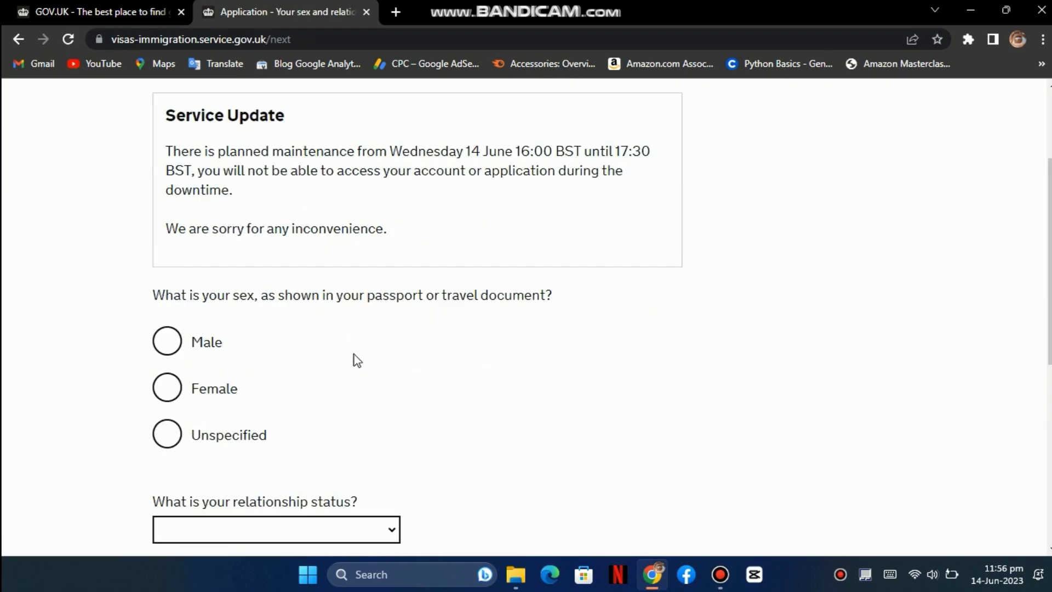
{"action": "left_click", "coordinate": [191, 353]}
{"action": "left_click", "coordinate": [181, 391]}
{"action": "left_click", "coordinate": [178, 430]}
{"action": "left_click", "coordinate": [211, 395]}
{"action": "scroll", "coordinate": [383, 356], "scroll_direction": "down", "scroll_amount": 3}
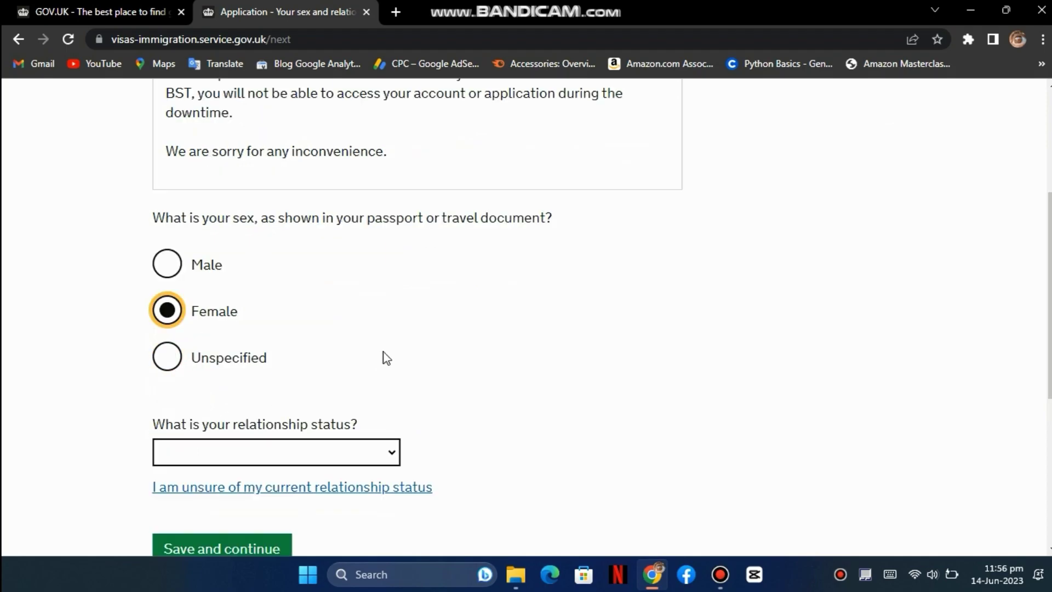
{"action": "left_click", "coordinate": [392, 376]}
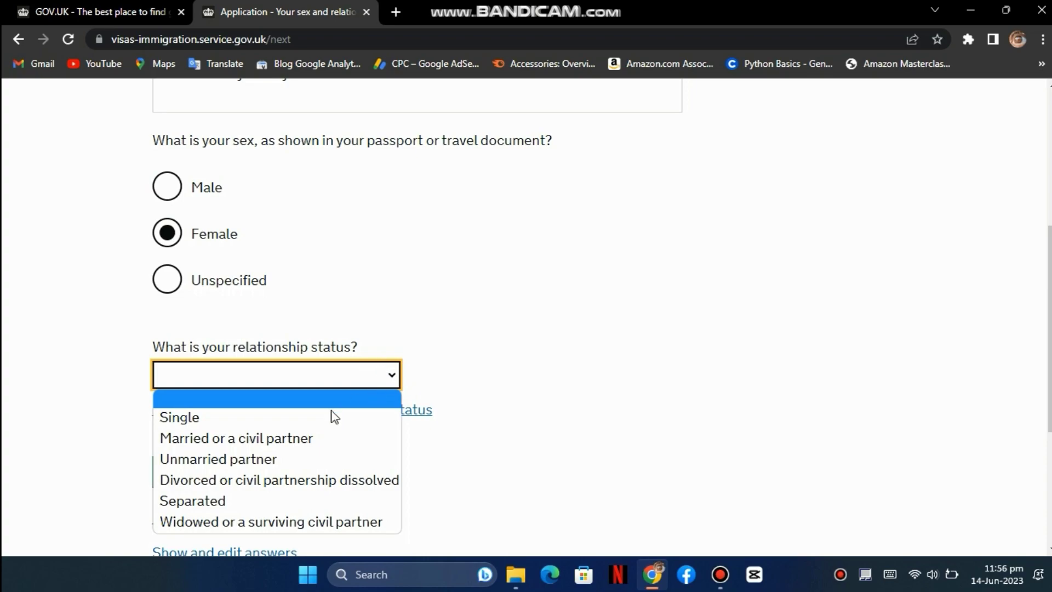
{"action": "left_click", "coordinate": [275, 441]}
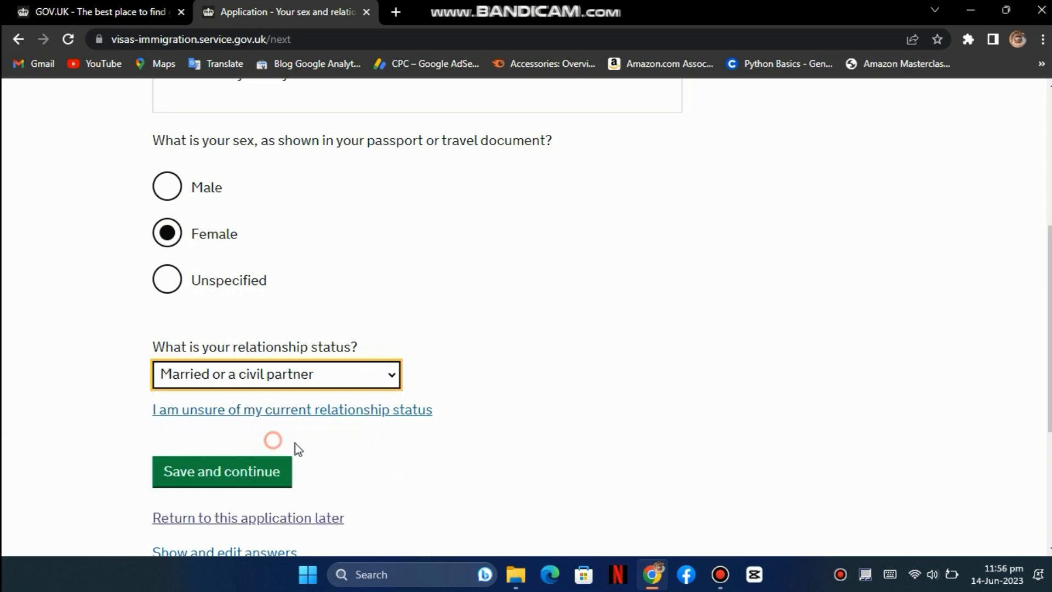
{"action": "scroll", "coordinate": [500, 385], "scroll_direction": "down", "scroll_amount": 1}
{"action": "left_click", "coordinate": [233, 387]}
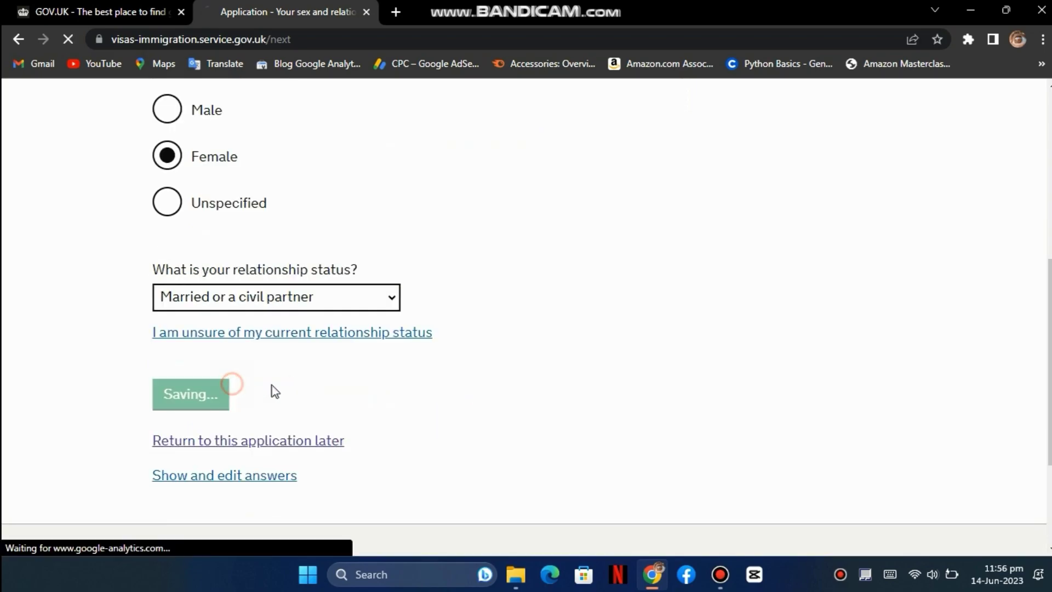
- Confirm the home address is also the correspondence address and save
{"action": "scroll", "coordinate": [304, 368], "scroll_direction": "down", "scroll_amount": 3}
{"action": "left_click", "coordinate": [305, 353]}
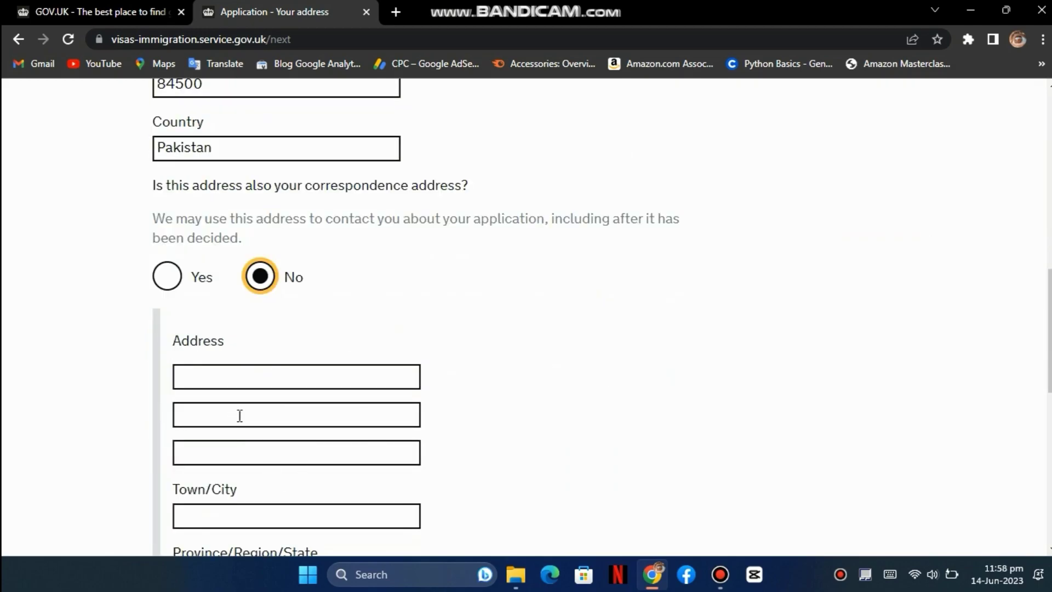
{"action": "left_click", "coordinate": [171, 286]}
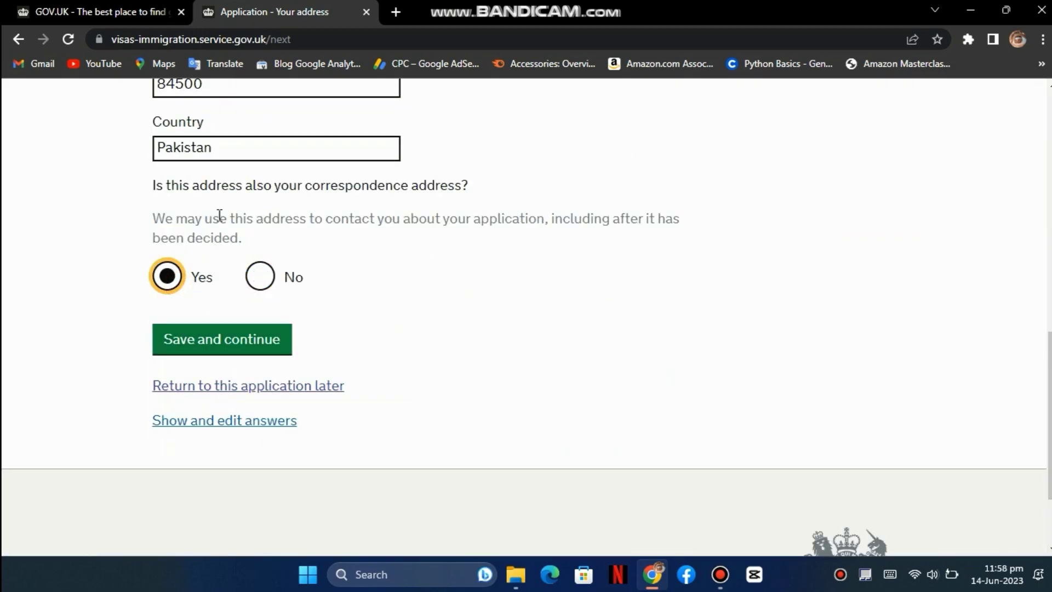
{"action": "scroll", "coordinate": [229, 188], "scroll_direction": "up", "scroll_amount": 3}
{"action": "scroll", "coordinate": [228, 188], "scroll_direction": "down", "scroll_amount": 2}
{"action": "left_click", "coordinate": [222, 417]}
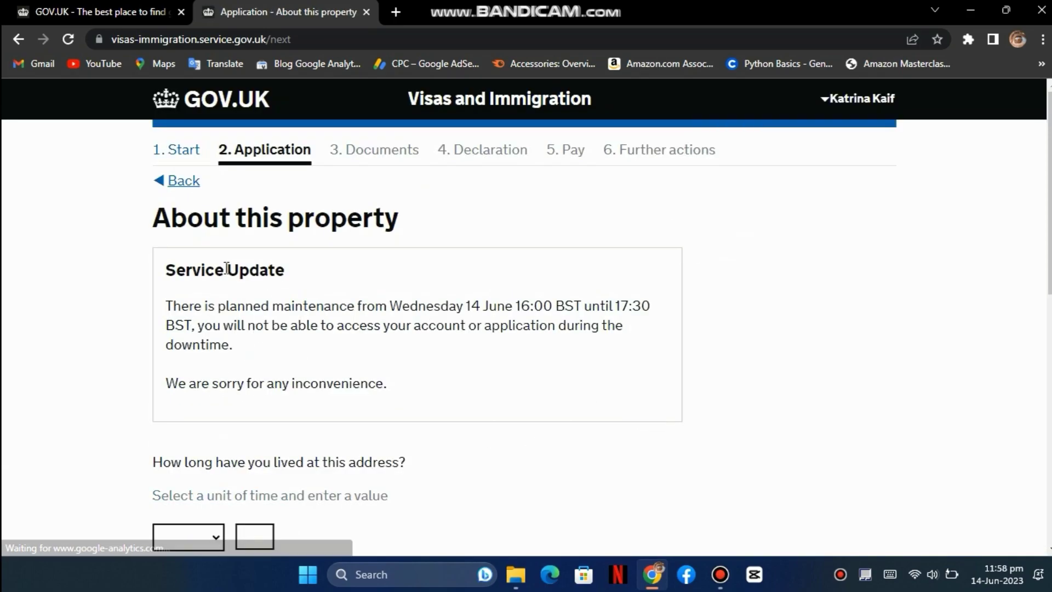
- Enter 4 Years as the time lived at the address
{"action": "scroll", "coordinate": [317, 271], "scroll_direction": "down", "scroll_amount": 3}
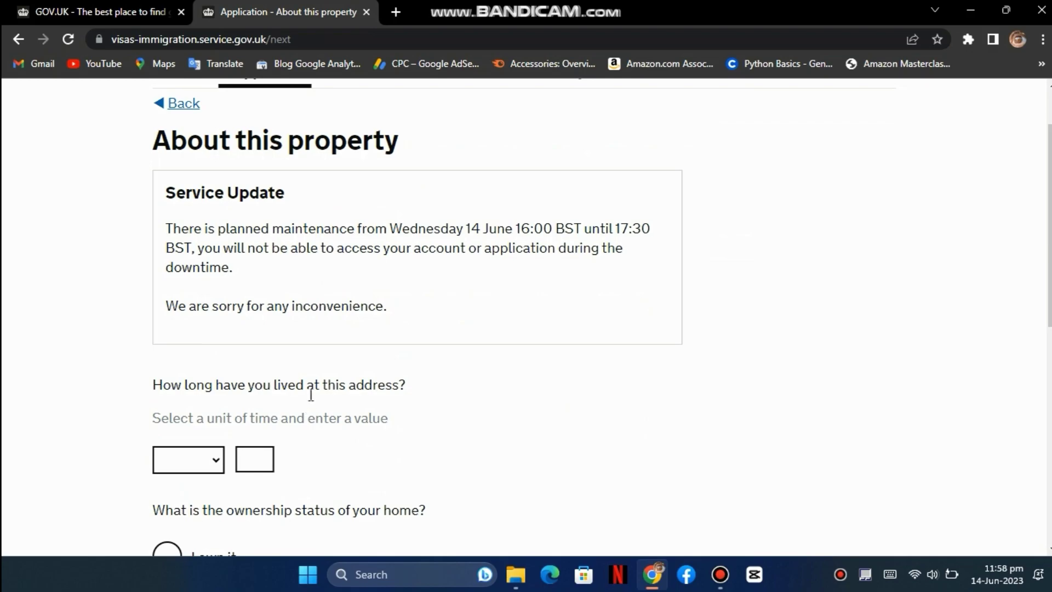
{"action": "scroll", "coordinate": [318, 395], "scroll_direction": "down", "scroll_amount": 2}
{"action": "left_click", "coordinate": [204, 305]}
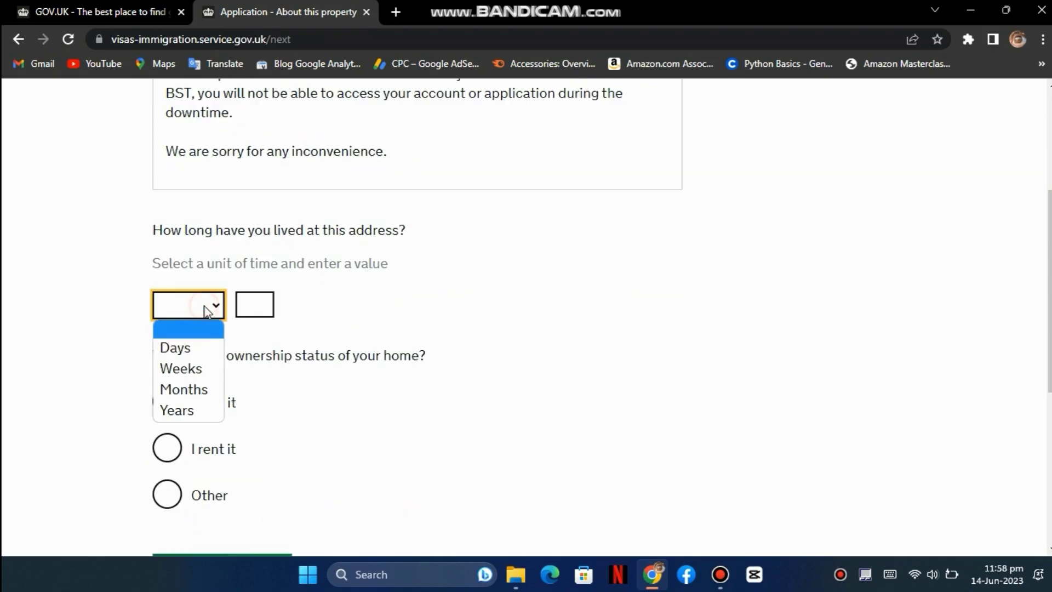
{"action": "left_click", "coordinate": [191, 408]}
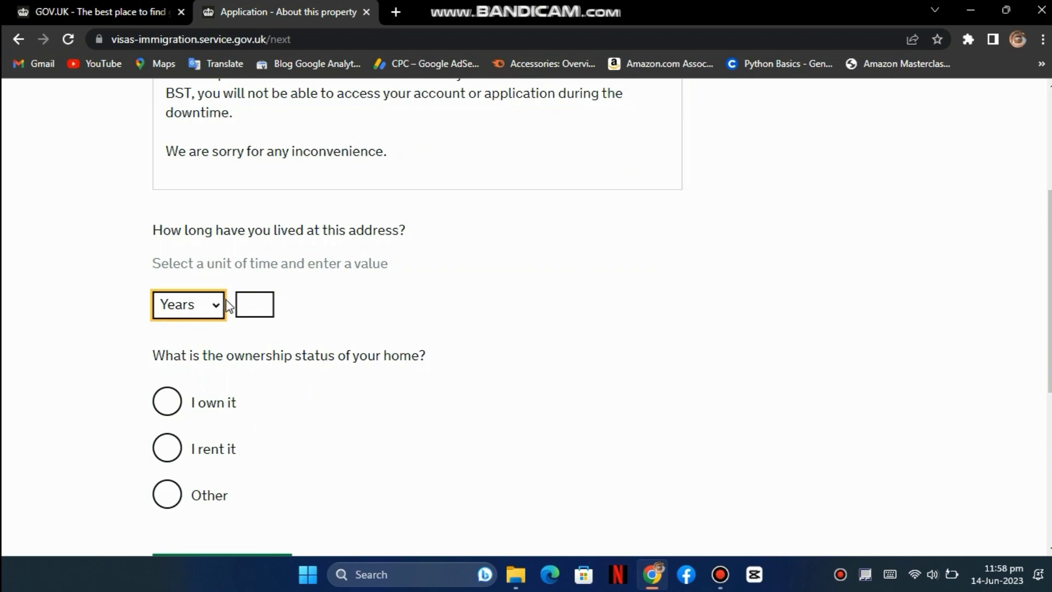
{"action": "left_click", "coordinate": [252, 304]}
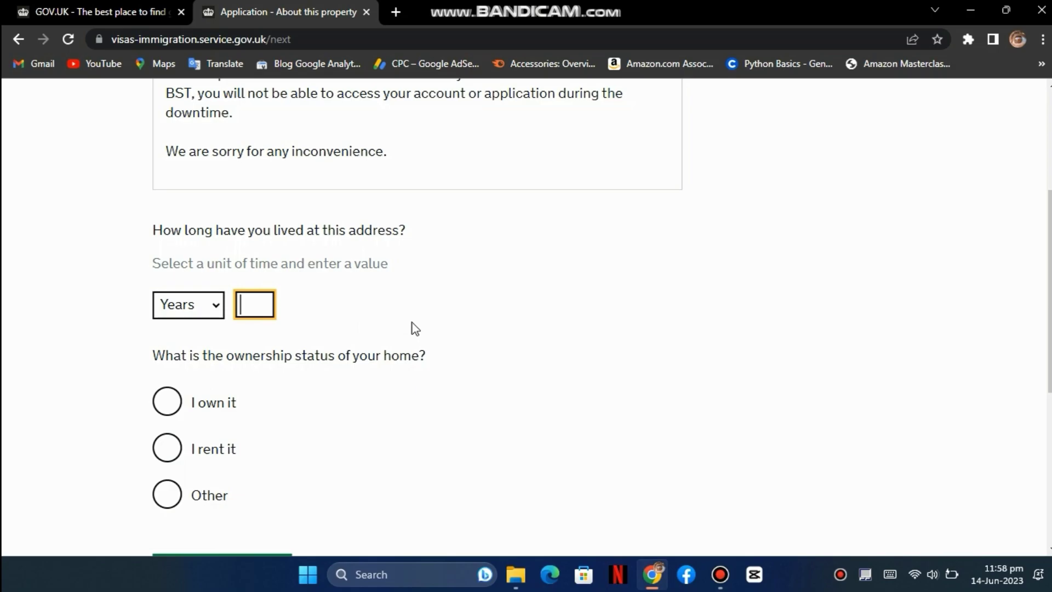
{"action": "type", "text": "4"}
{"action": "scroll", "coordinate": [343, 324], "scroll_direction": "down", "scroll_amount": 1}
- Set ownership to Other, noting the husband's father owns it and the family lives jointly
{"action": "left_click", "coordinate": [167, 425]}
{"action": "scroll", "coordinate": [359, 390], "scroll_direction": "down", "scroll_amount": 2}
{"action": "left_click", "coordinate": [417, 376]}
{"action": "type", "text": "my husband owns the property or you can s"}
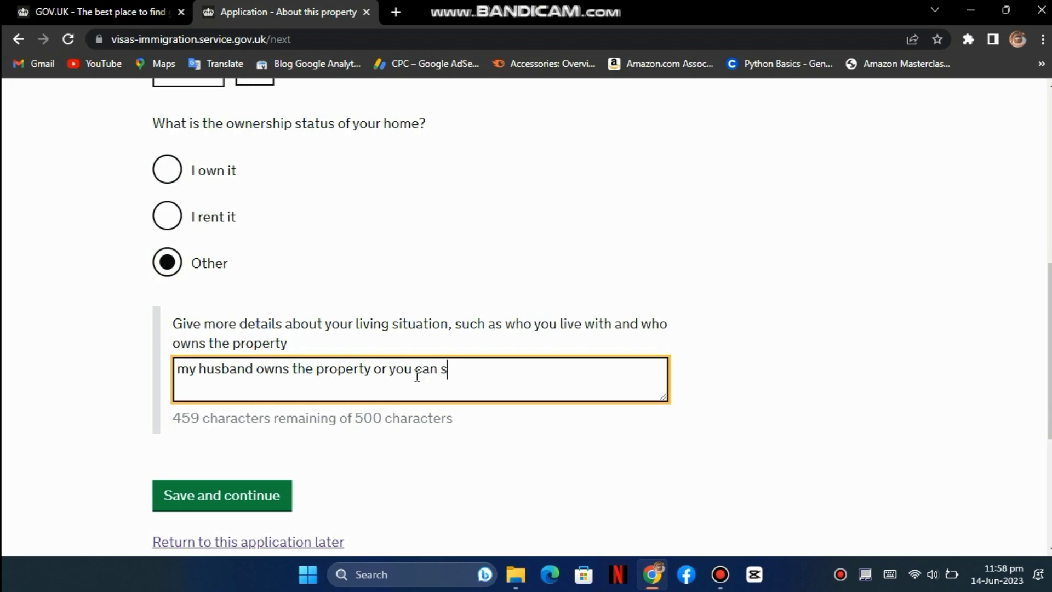
{"action": "type", "text": "ay my husband"}
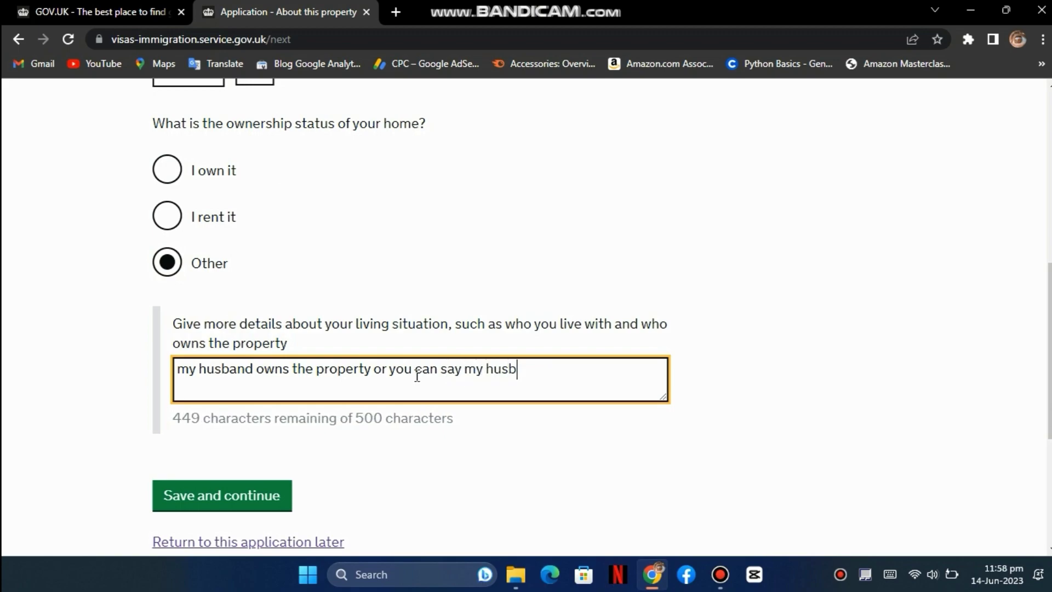
{"action": "type", "text": "'s "}
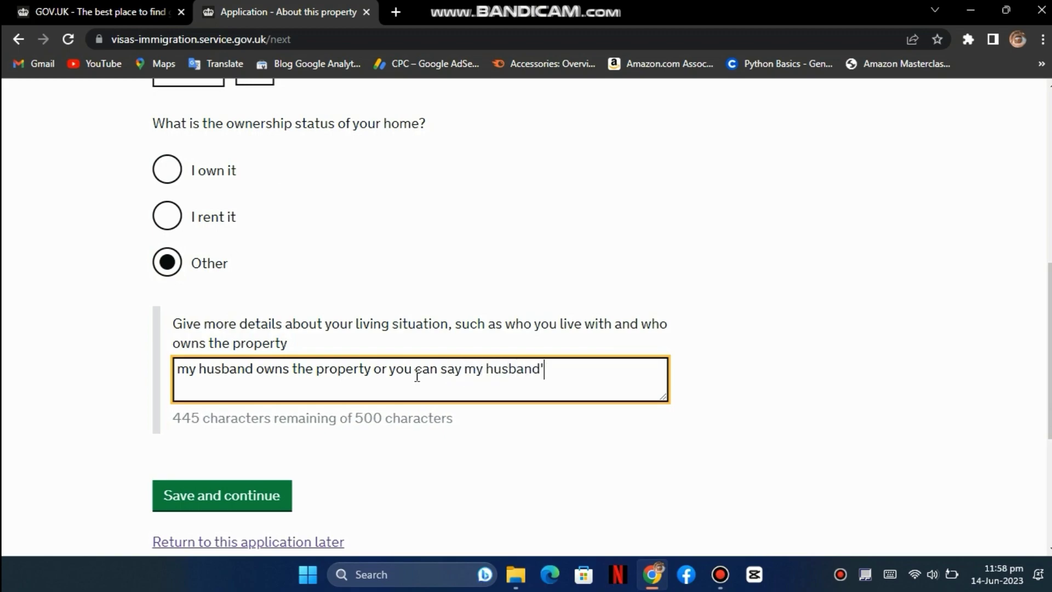
{"action": "type", "text": "fathe"}
{"action": "key", "text": "BackSpace"}
{"action": "key", "text": "BackSpace"}
{"action": "type", "text": "ther owns the"}
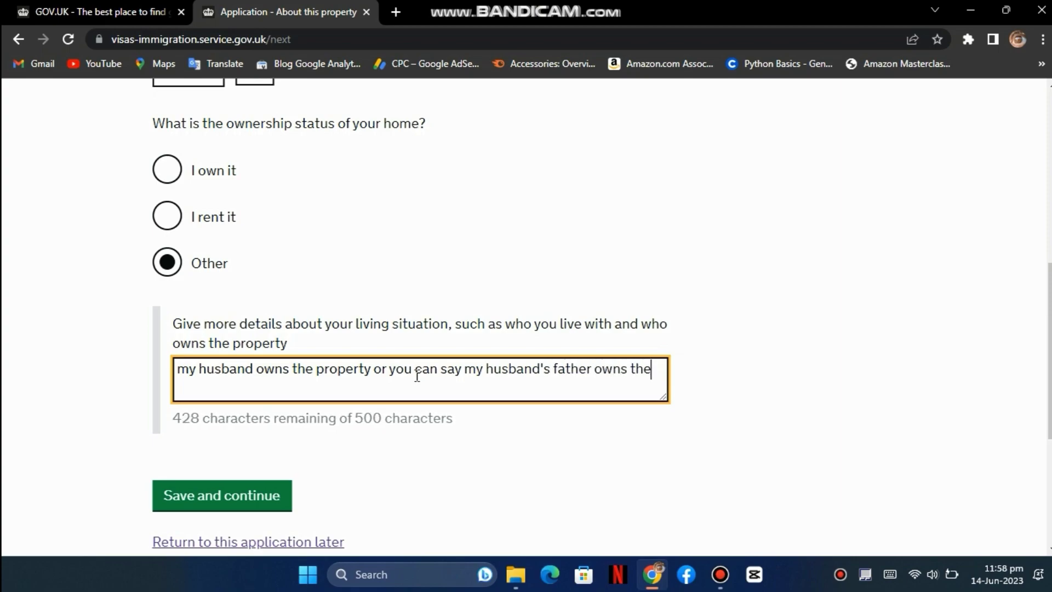
{"action": "type", "text": " property"}
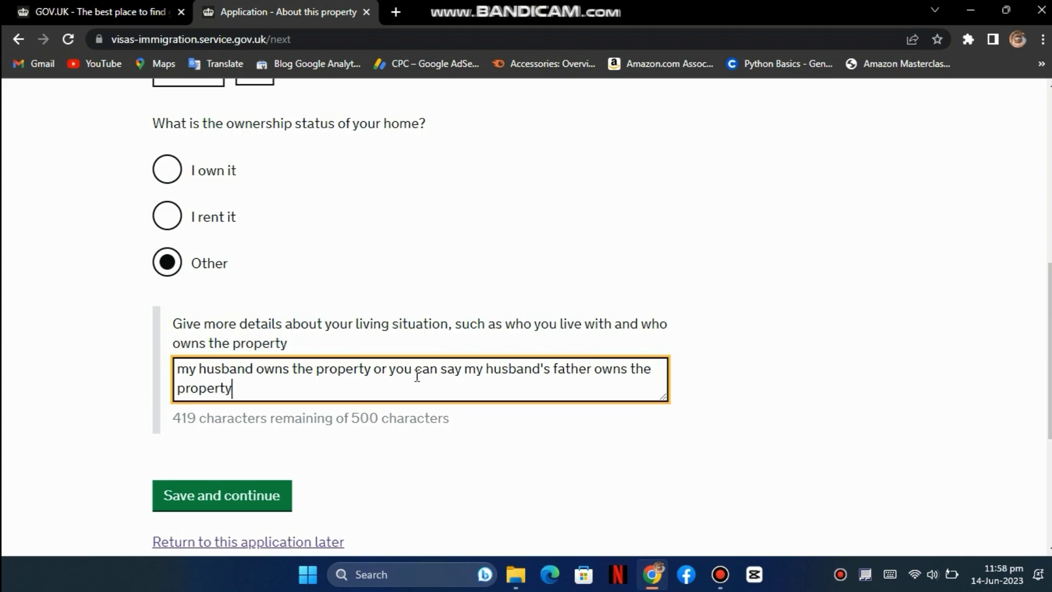
{"action": "type", "text": " and we li"}
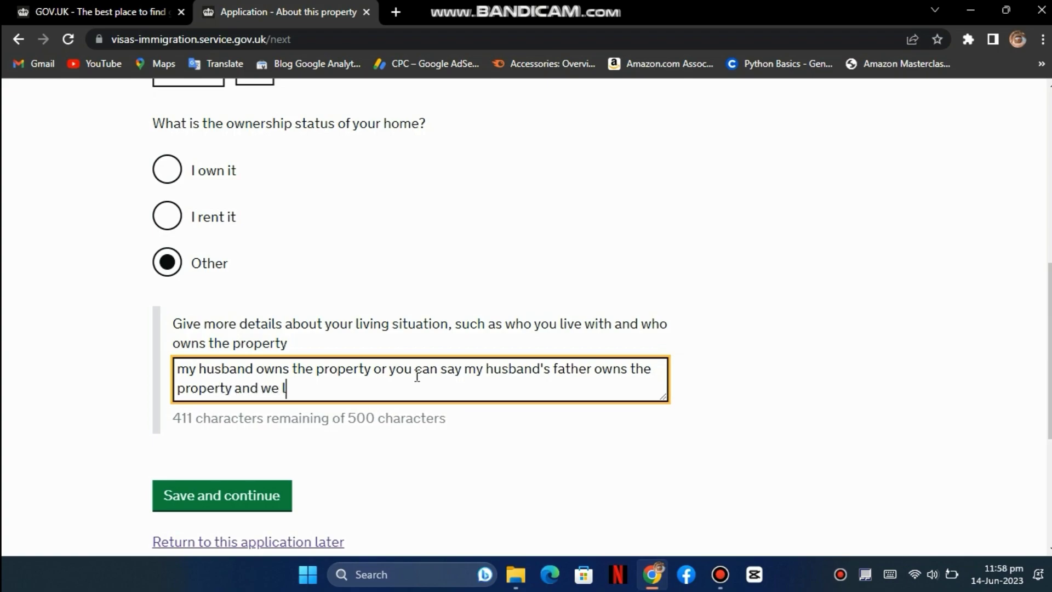
{"action": "type", "text": "ve "}
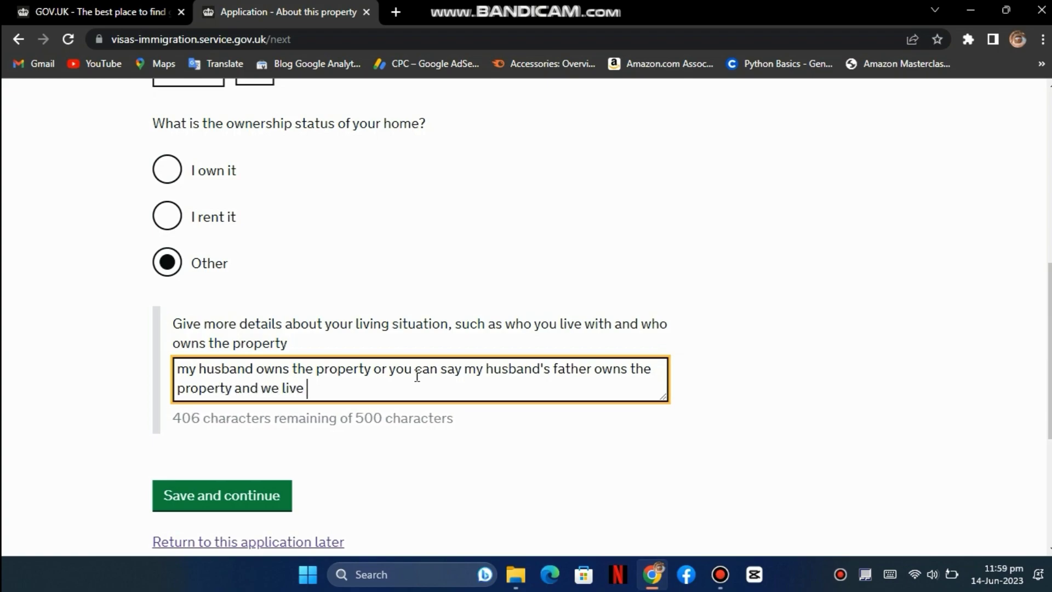
{"action": "type", "text": "in joint "}
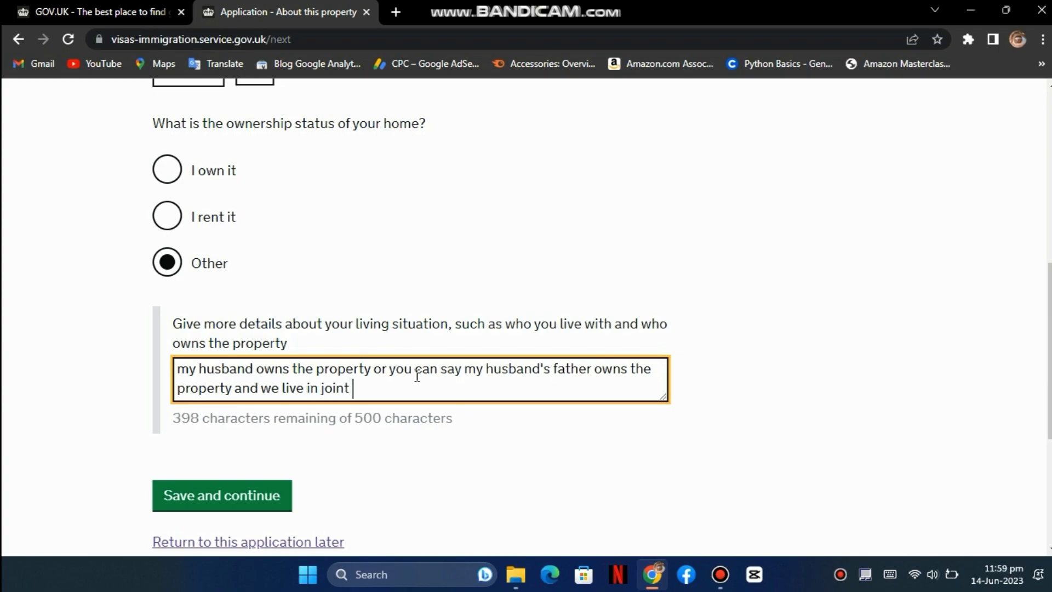
{"action": "type", "text": "family s"}
{"action": "key", "text": "BackSpace"}
{"action": "key", "text": "BackSpace"}
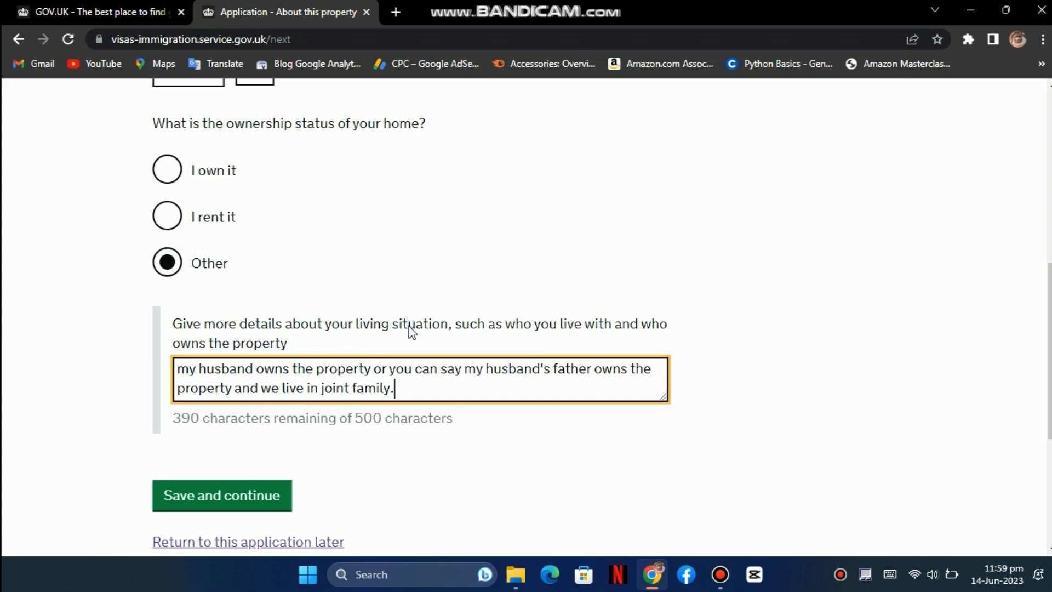
{"action": "left_click", "coordinate": [271, 491]}
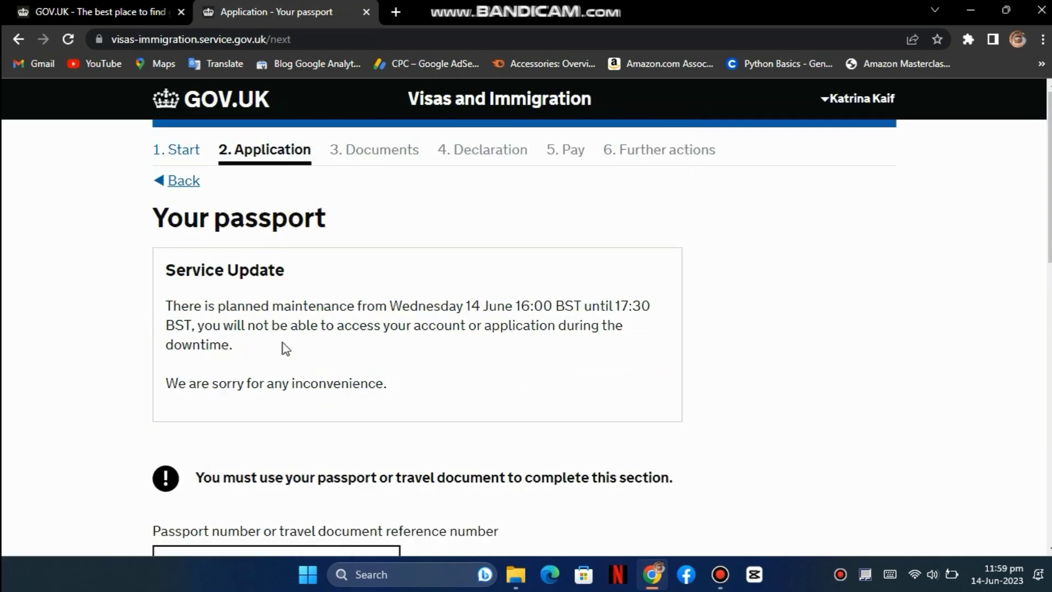
- Enter the passport number and LAHORE as the issuing authority
{"action": "scroll", "coordinate": [278, 342], "scroll_direction": "down", "scroll_amount": 3}
{"action": "left_click", "coordinate": [241, 402]}
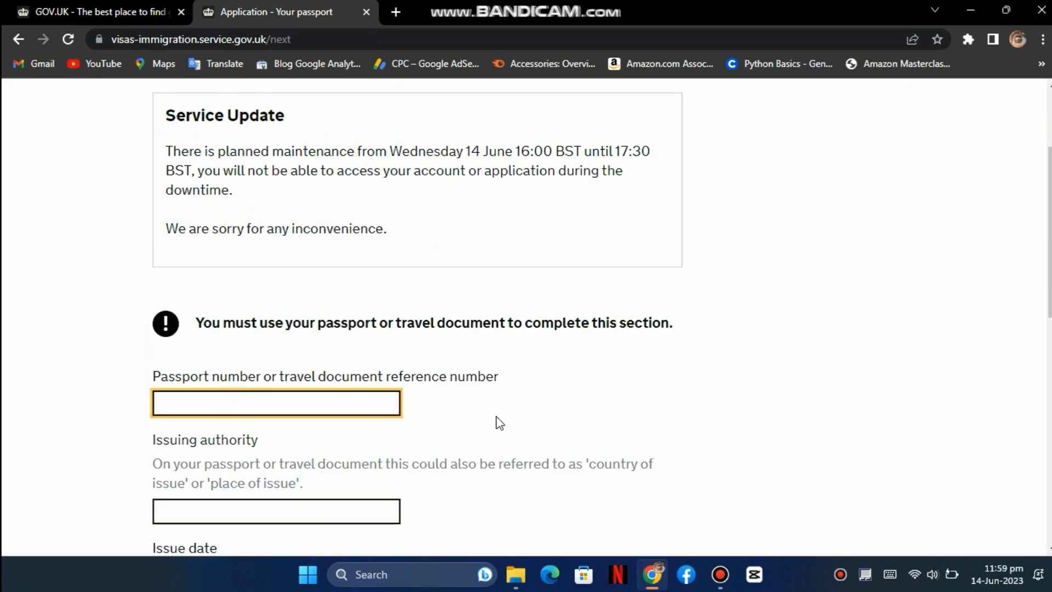
{"action": "type", "text": "CD"}
{"action": "type", "text": "678910"}
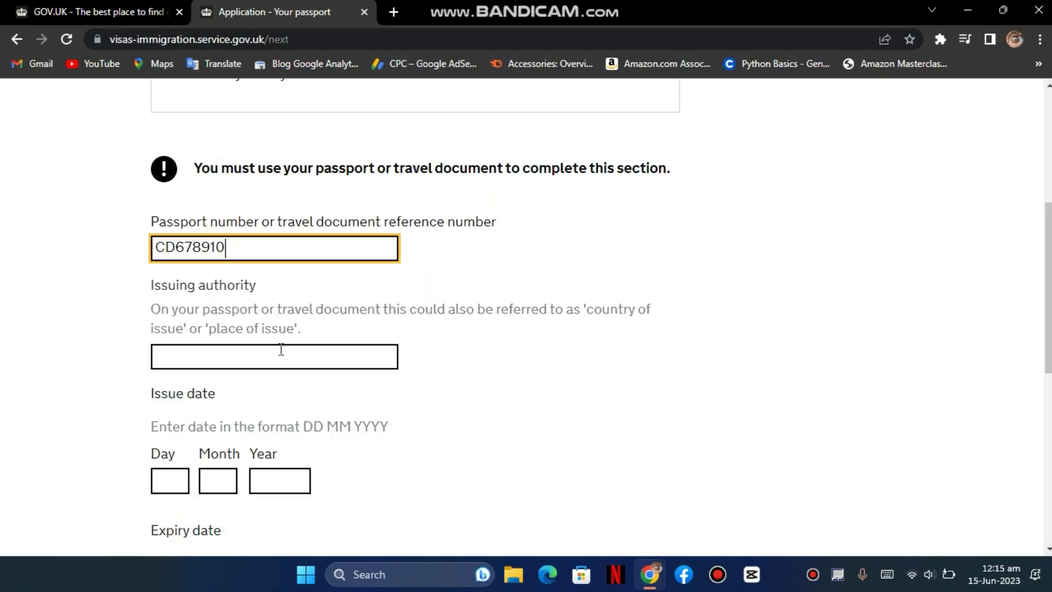
{"action": "left_click", "coordinate": [281, 357]}
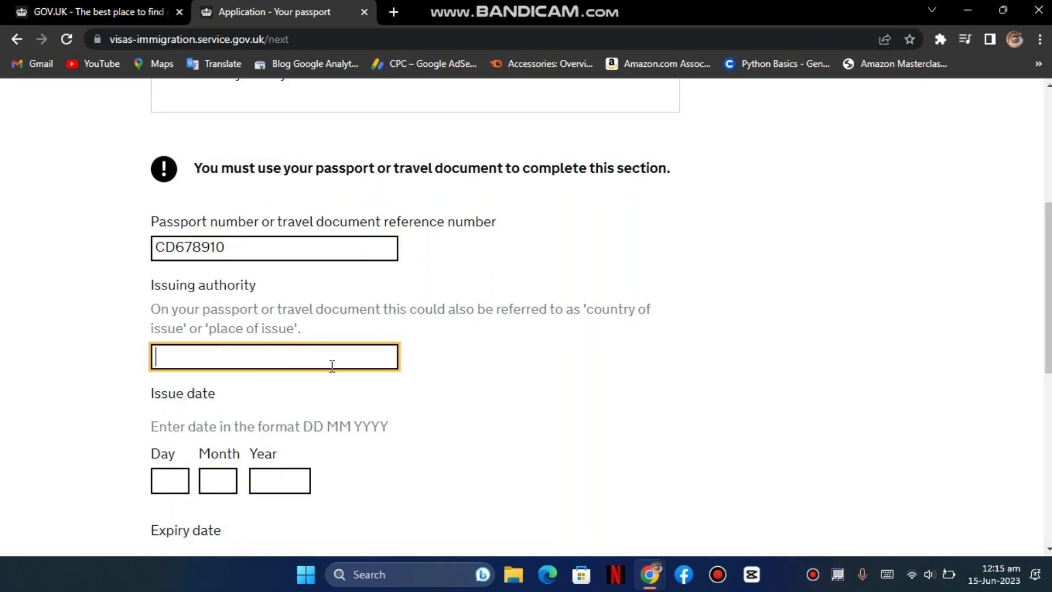
{"action": "type", "text": "city or countr"}
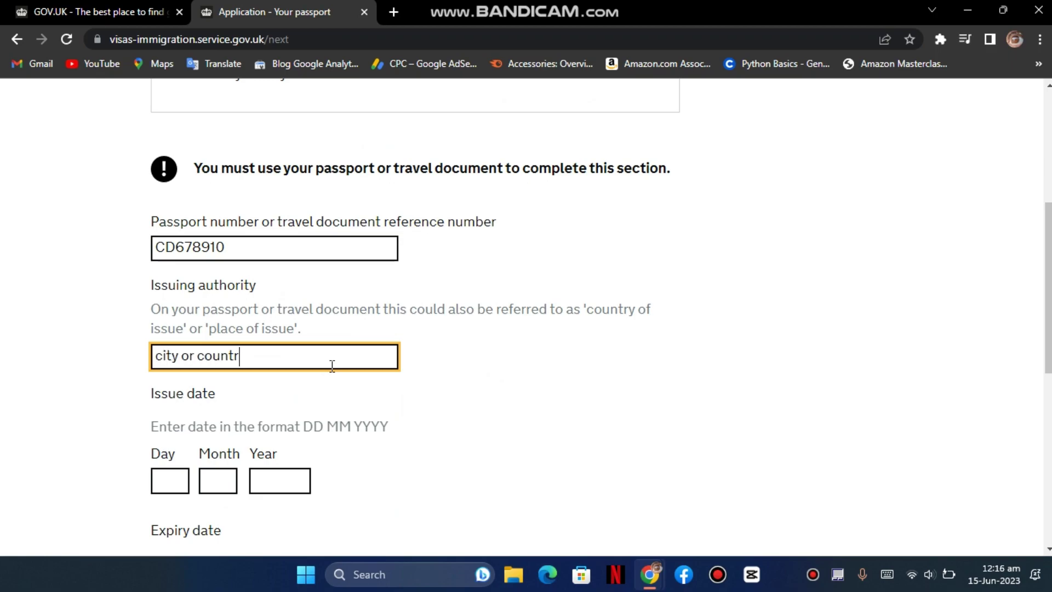
{"action": "key", "text": "ctrl+shift+Left"}
{"action": "key", "text": "ctrl+shift+Left"}
{"action": "key", "text": "ctrl+shift+Left"}
{"action": "type", "text": "LAHORE"}
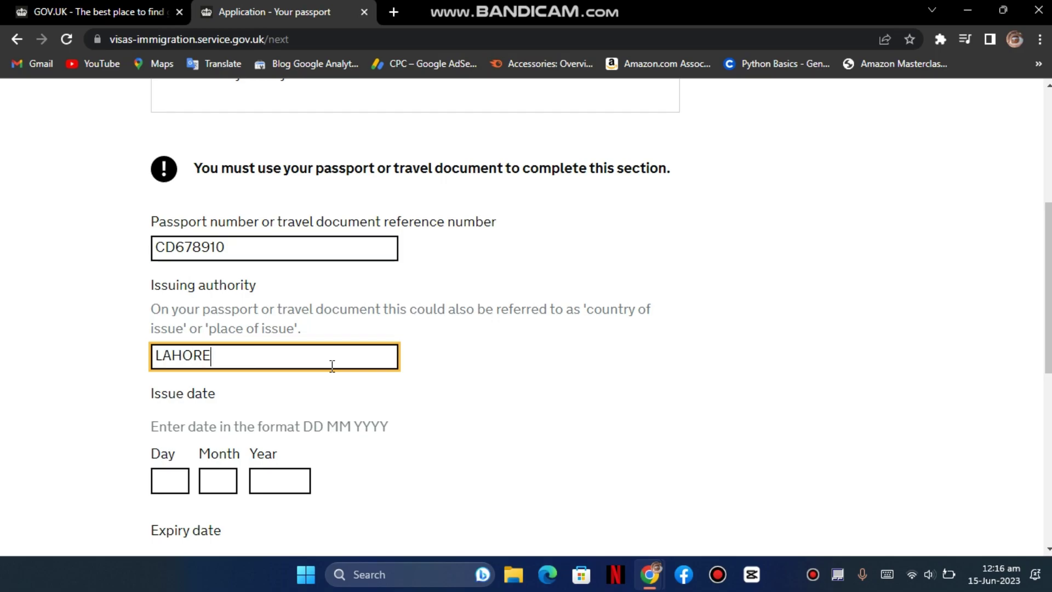
- Set the issue date to 01 01 2020 and expiry to 01 01 2025, then save
{"action": "key", "text": "Tab"}
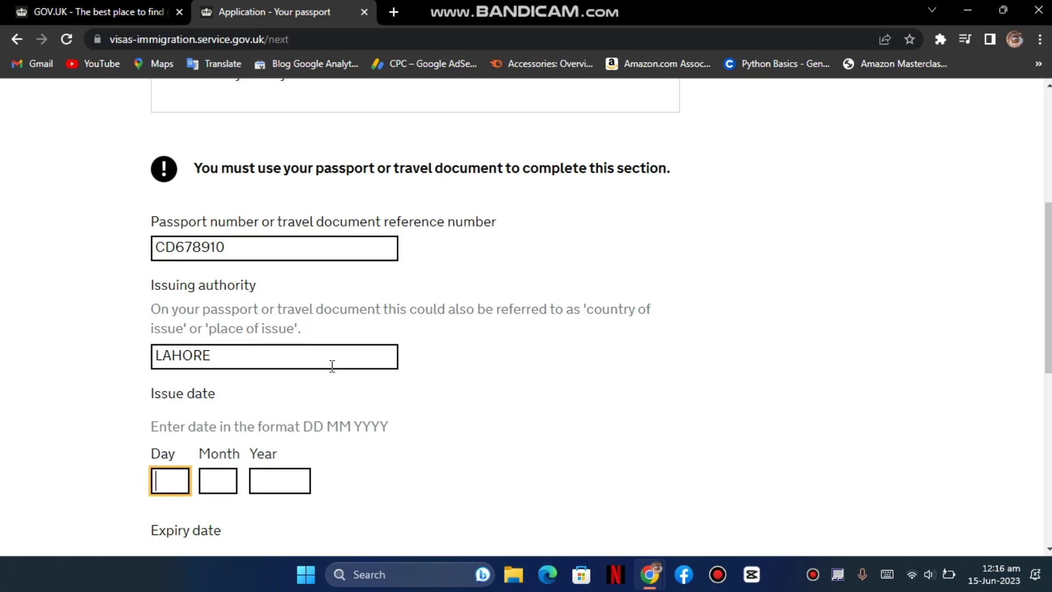
{"action": "scroll", "coordinate": [375, 349], "scroll_direction": "down", "scroll_amount": 3}
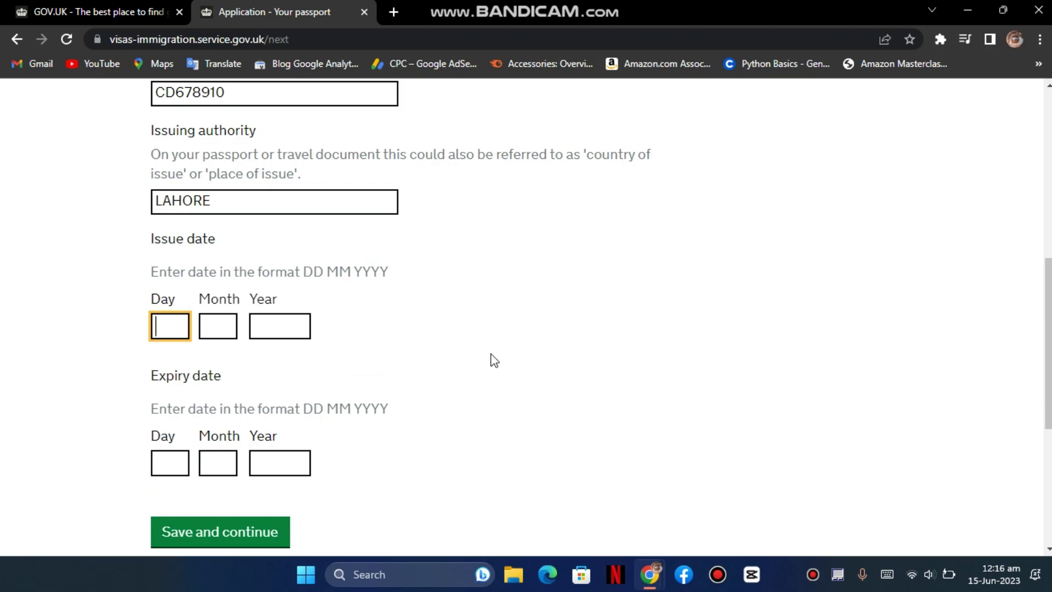
{"action": "type", "text": "01"}
{"action": "key", "text": "Tab"}
{"action": "type", "text": "01"}
{"action": "key", "text": "Tab"}
{"action": "type", "text": "20"}
{"action": "type", "text": "20"}
{"action": "key", "text": "Tab"}
{"action": "key", "text": "Tab"}
{"action": "type", "text": "01"}
{"action": "key", "text": "Tab"}
{"action": "type", "text": "2025"}
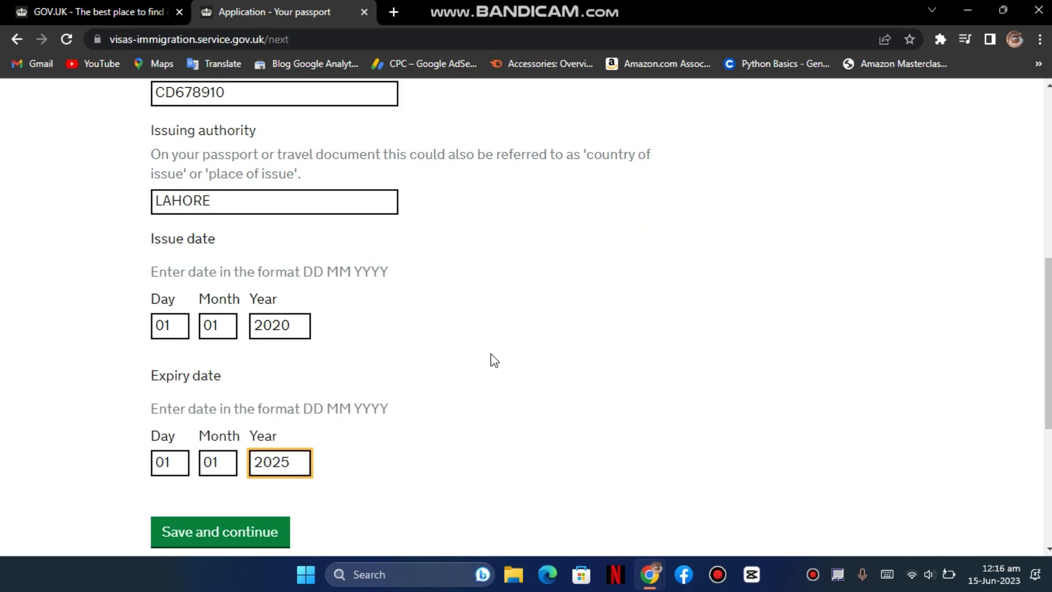
{"action": "scroll", "coordinate": [495, 361], "scroll_direction": "down", "scroll_amount": 1}
{"action": "left_click", "coordinate": [236, 455]}
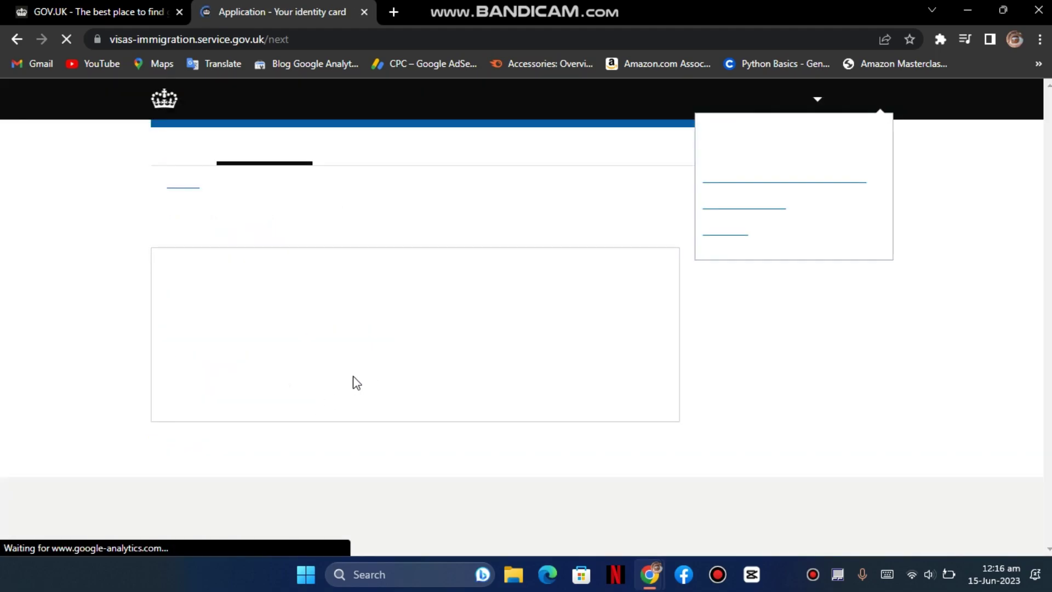
- Answer No to holding a valid national identity card and save the page
{"action": "scroll", "coordinate": [316, 337], "scroll_direction": "down", "scroll_amount": 3}
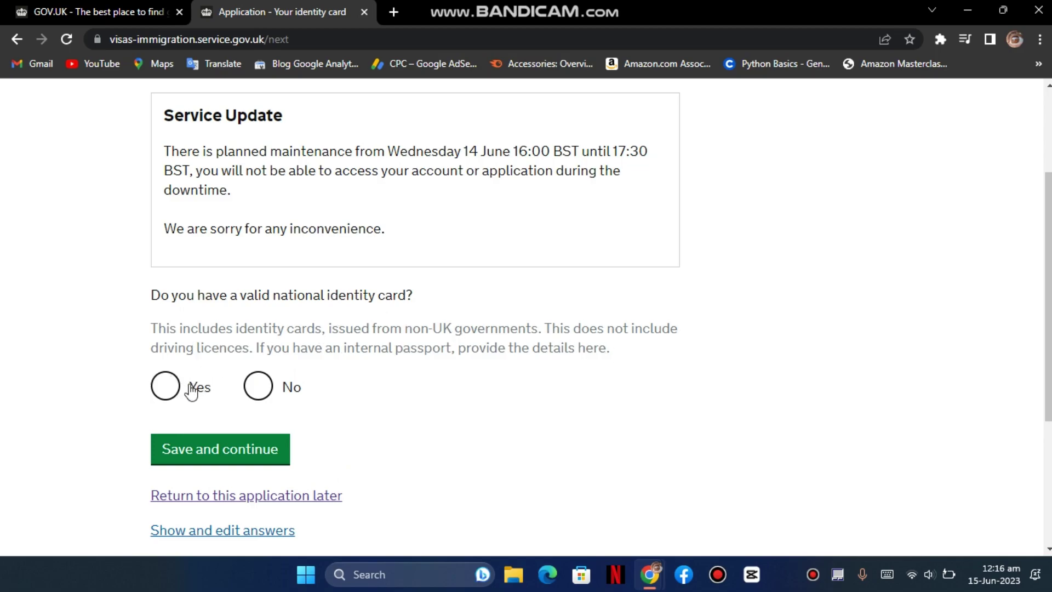
{"action": "left_click", "coordinate": [165, 386]}
{"action": "scroll", "coordinate": [219, 378], "scroll_direction": "down", "scroll_amount": 3}
{"action": "left_click", "coordinate": [265, 340]}
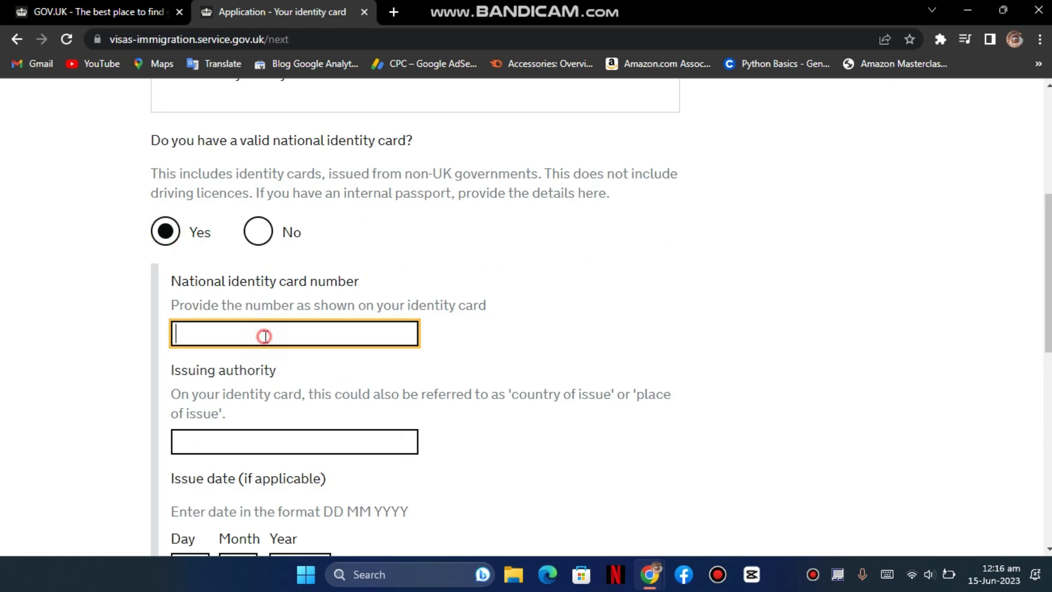
{"action": "left_click", "coordinate": [237, 441]}
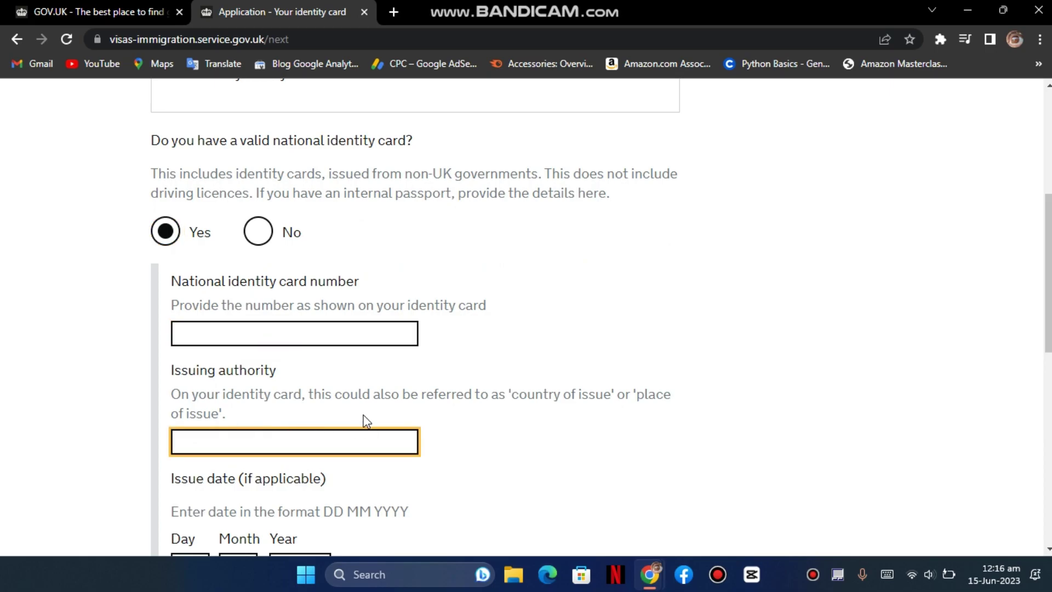
{"action": "scroll", "coordinate": [364, 418], "scroll_direction": "down", "scroll_amount": 1}
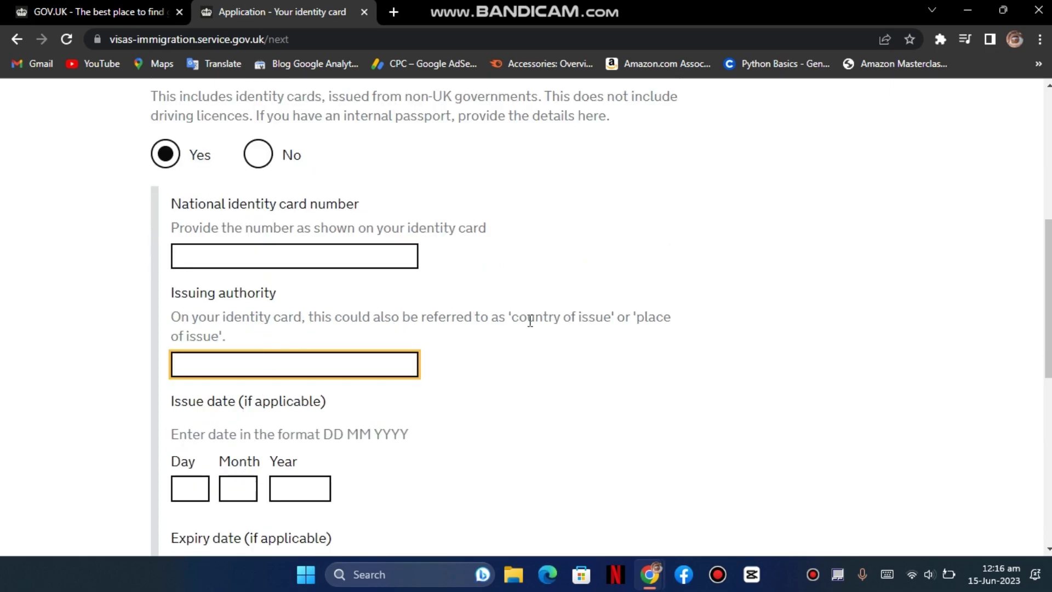
{"action": "scroll", "coordinate": [262, 363], "scroll_direction": "down", "scroll_amount": 1}
{"action": "left_click_drag", "start_coordinate": [554, 241], "coordinate": [563, 241]}
{"action": "left_click", "coordinate": [200, 410]}
{"action": "scroll", "coordinate": [265, 409], "scroll_direction": "down", "scroll_amount": 1}
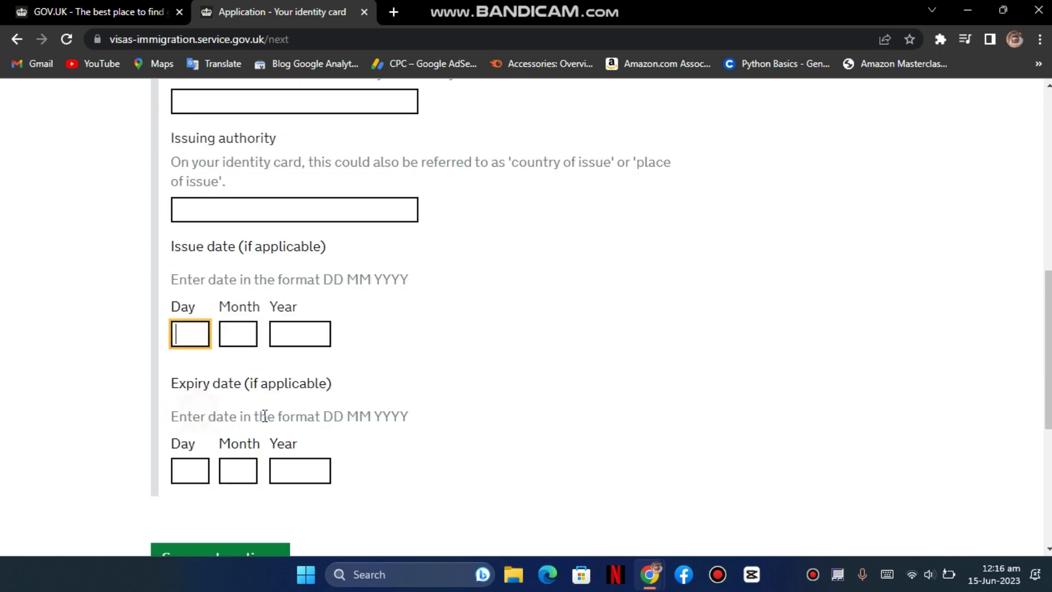
{"action": "scroll", "coordinate": [274, 395], "scroll_direction": "up", "scroll_amount": 4}
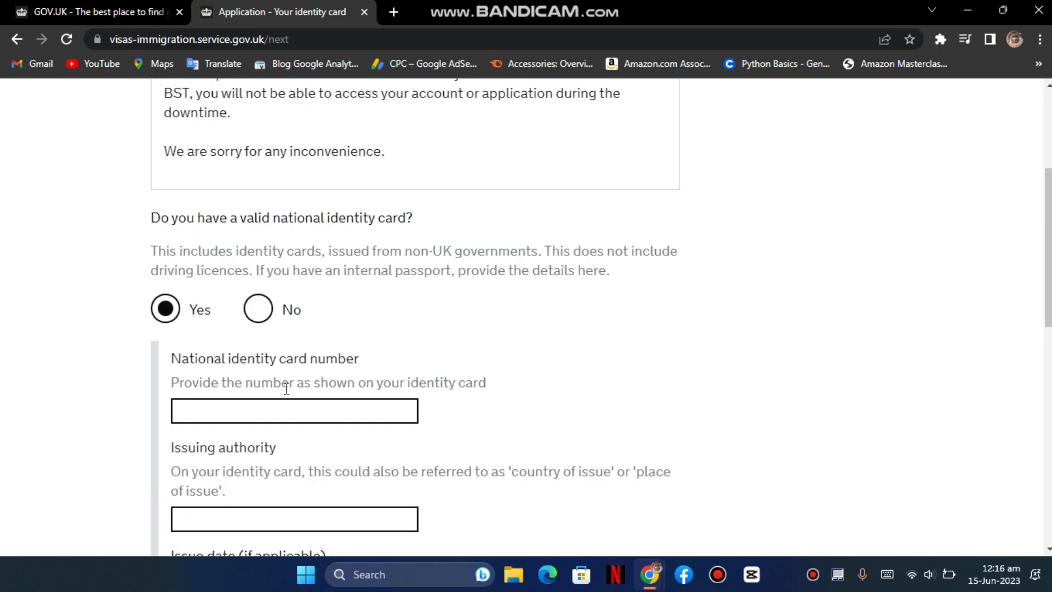
{"action": "left_click", "coordinate": [263, 317]}
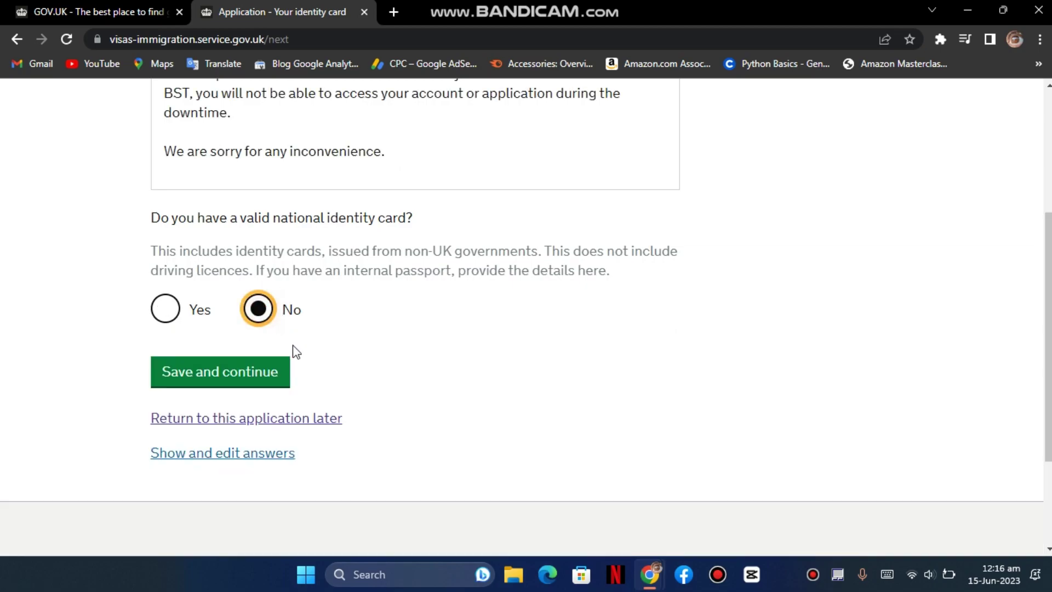
{"action": "left_click", "coordinate": [225, 377]}
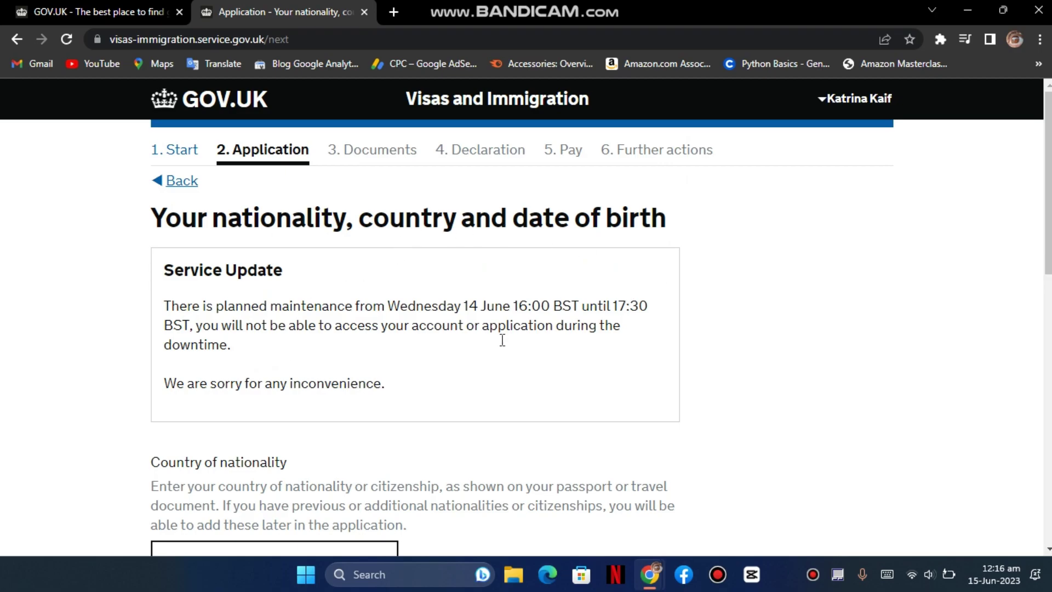
- Set Pakistan as both the country of nationality and the country of birth
{"action": "scroll", "coordinate": [526, 332], "scroll_direction": "down", "scroll_amount": 3}
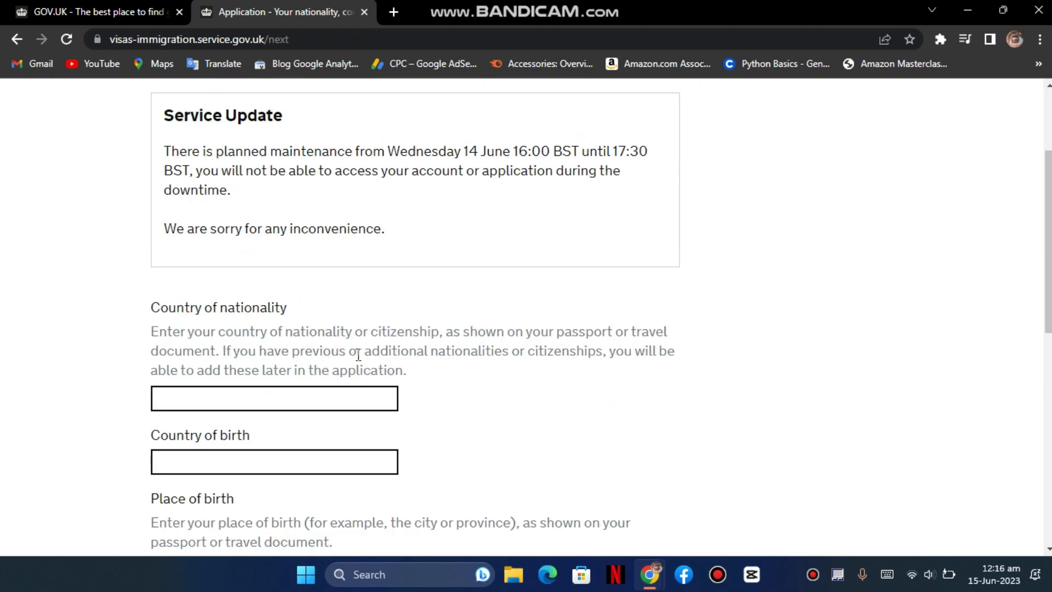
{"action": "left_click", "coordinate": [251, 392]}
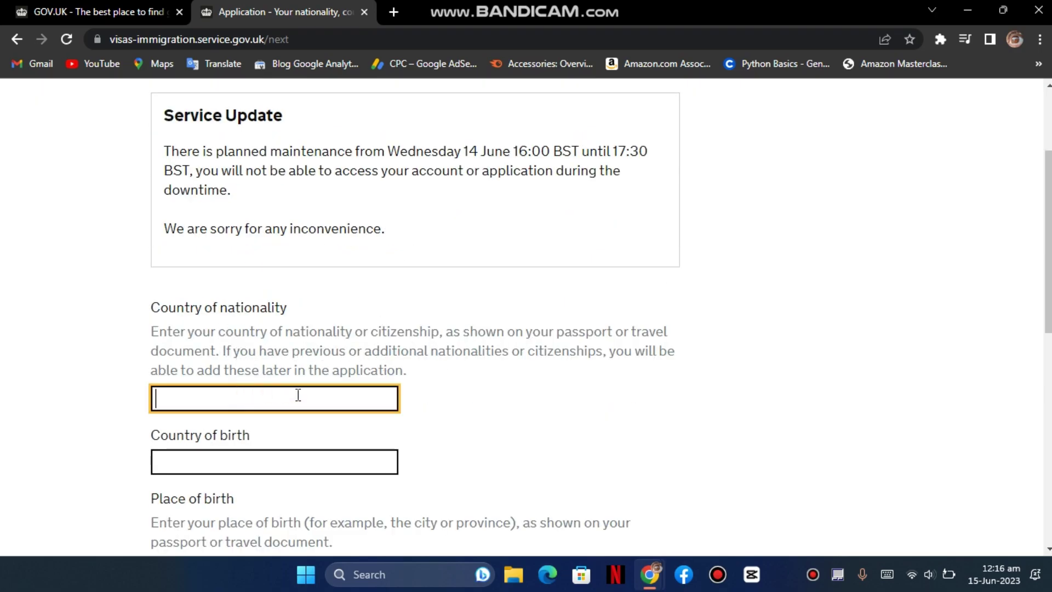
{"action": "type", "text": "Pakis"}
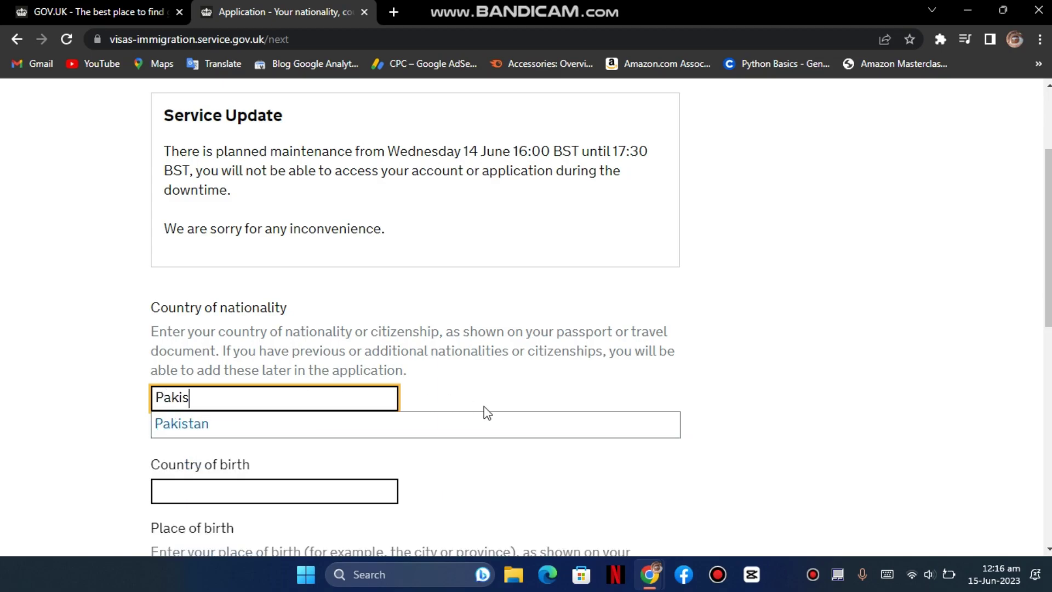
{"action": "left_click", "coordinate": [355, 424]}
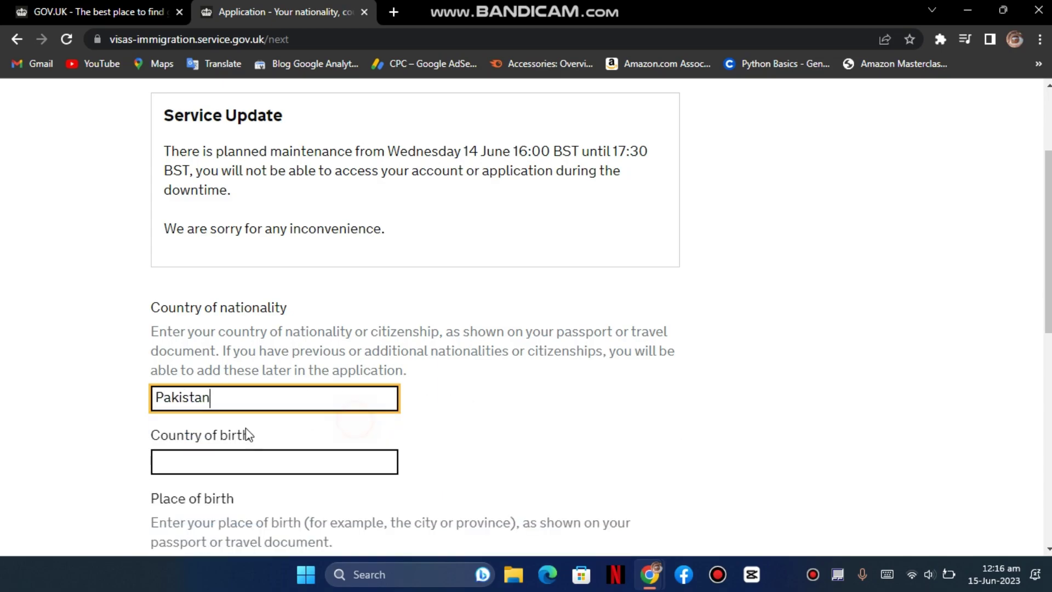
{"action": "scroll", "coordinate": [247, 428], "scroll_direction": "down", "scroll_amount": 1}
{"action": "left_click", "coordinate": [245, 385]}
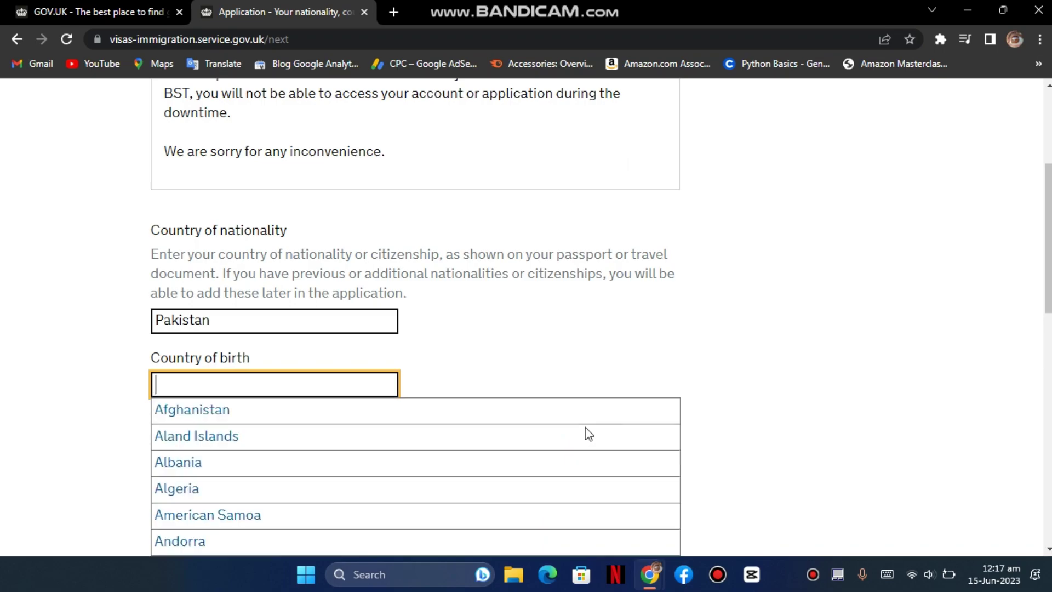
{"action": "type", "text": "Pakis"}
{"action": "left_click", "coordinate": [236, 410]}
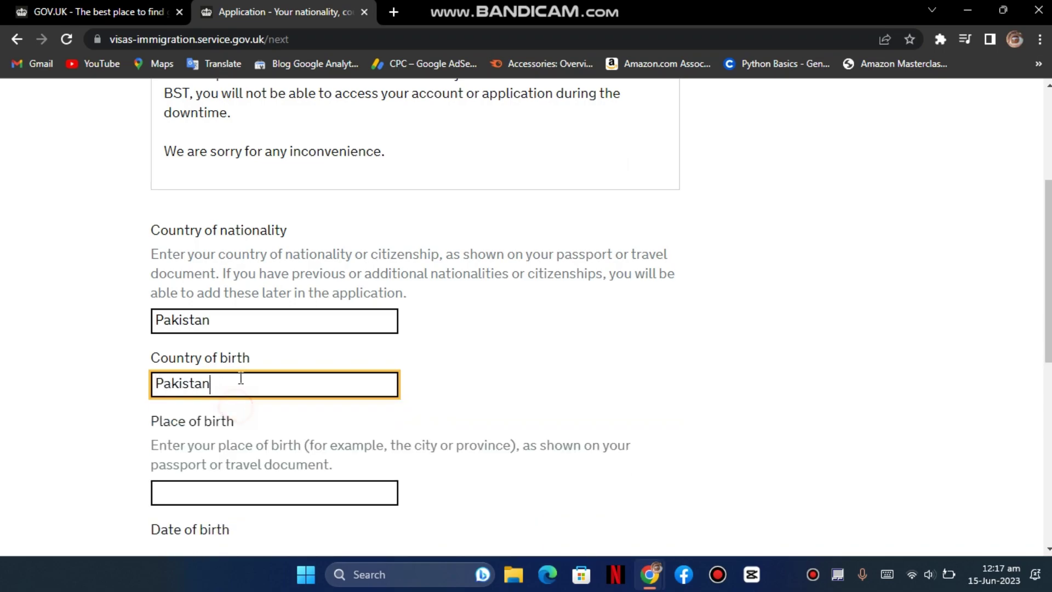
- Enter Lahore as place of birth and 01 01 1980 as birth date, then save
{"action": "scroll", "coordinate": [294, 407], "scroll_direction": "down", "scroll_amount": 1}
{"action": "left_click", "coordinate": [296, 410]}
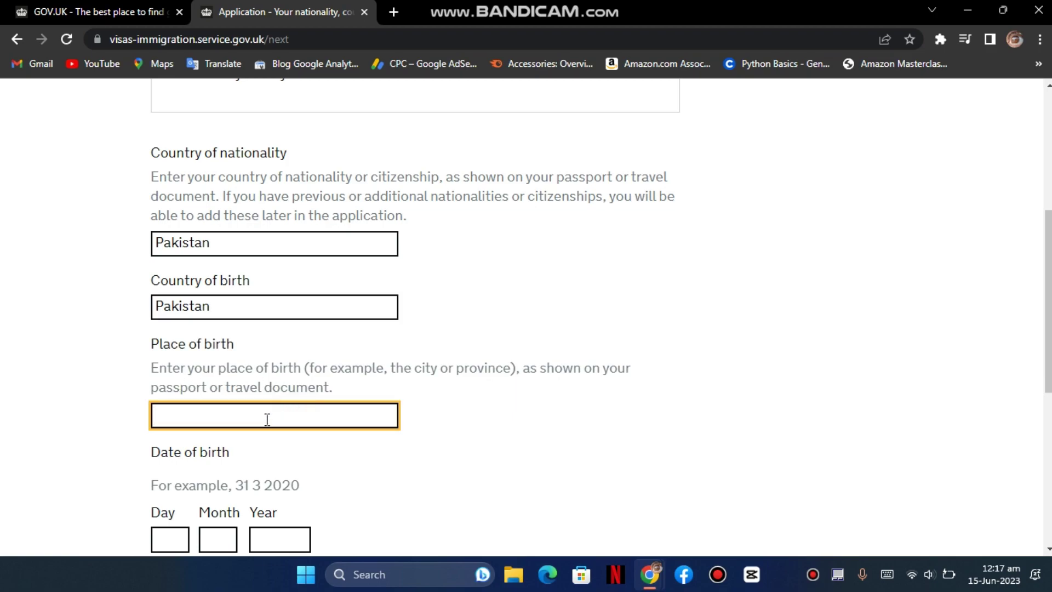
{"action": "type", "text": "Lahore"}
{"action": "key", "text": "Tab"}
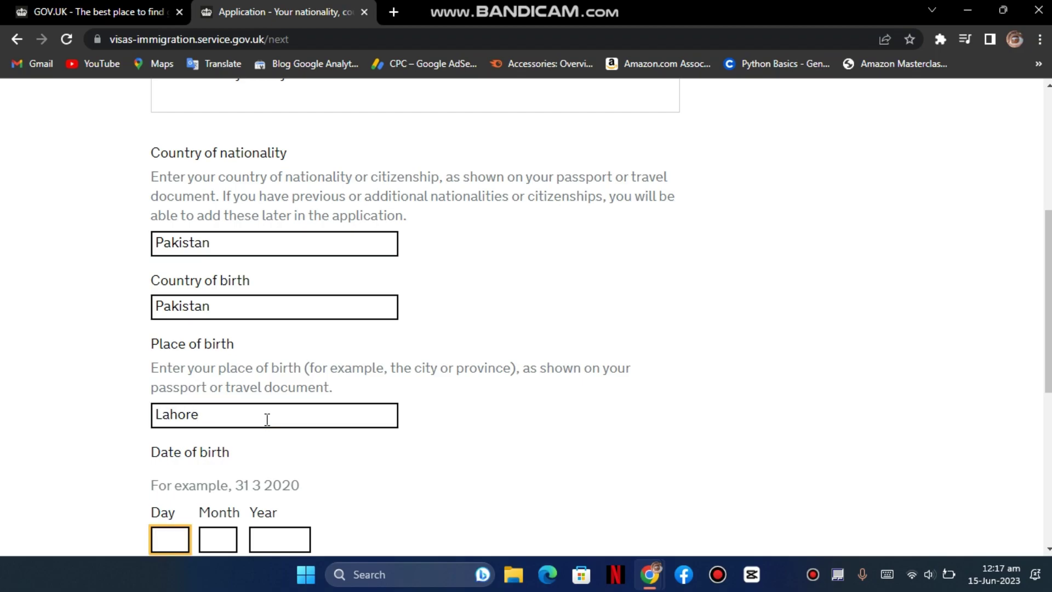
{"action": "scroll", "coordinate": [267, 420], "scroll_direction": "down", "scroll_amount": 3}
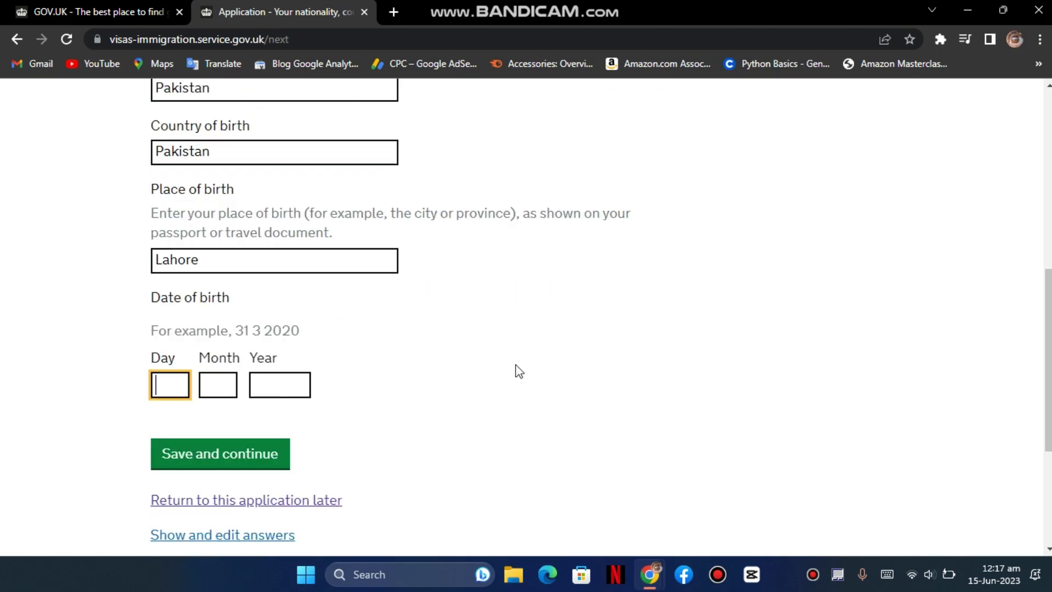
{"action": "type", "text": "01"}
{"action": "key", "text": "Tab"}
{"action": "type", "text": "01"}
{"action": "key", "text": "Tab"}
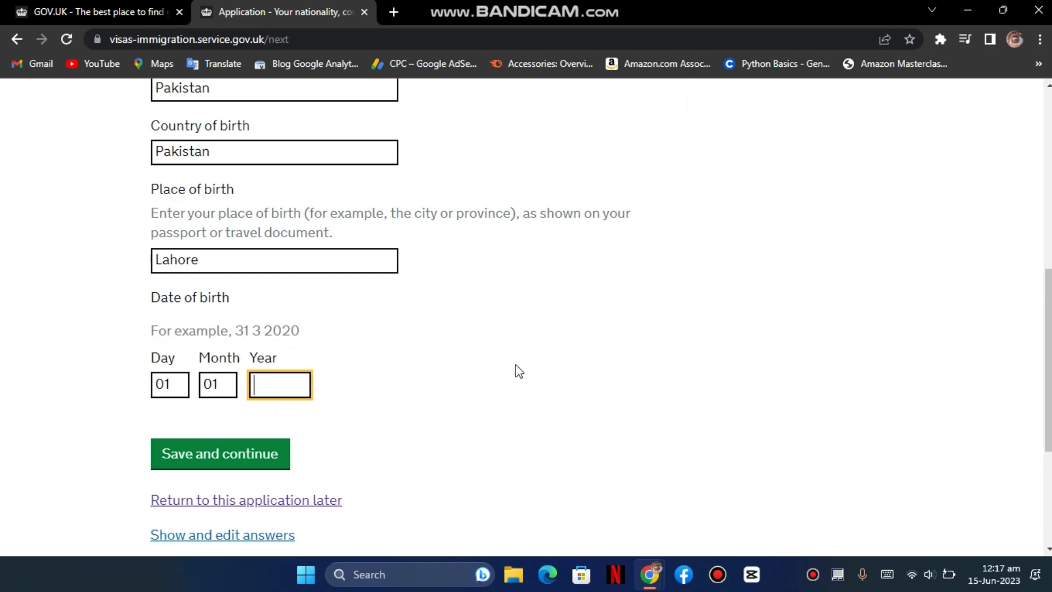
{"action": "type", "text": "1980"}
{"action": "left_click", "coordinate": [258, 456]}
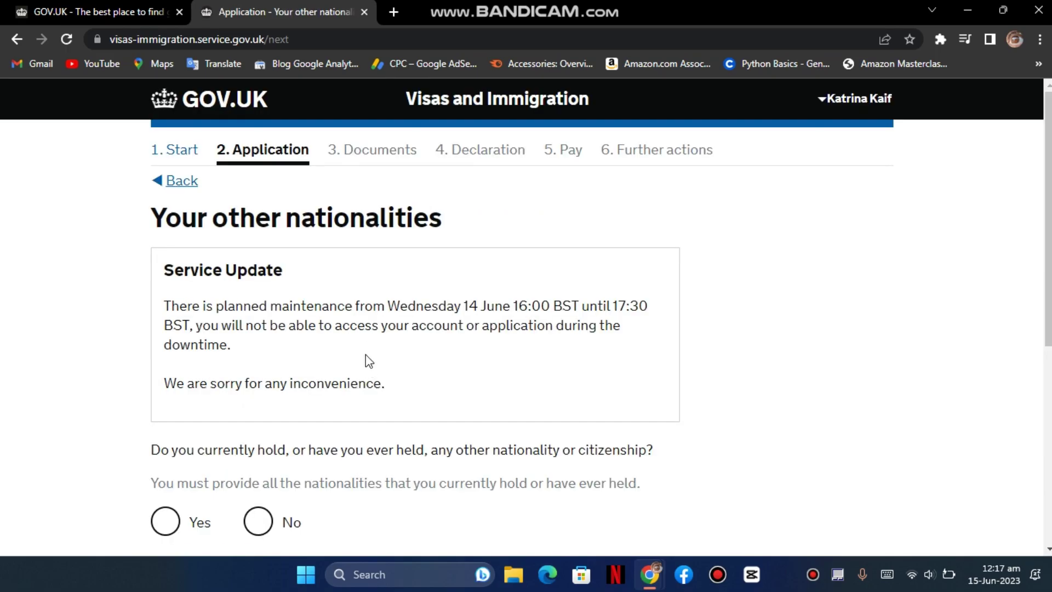
- Answer No to holding any other nationality and save the page
{"action": "scroll", "coordinate": [249, 384], "scroll_direction": "down", "scroll_amount": 1}
{"action": "left_click", "coordinate": [188, 442]}
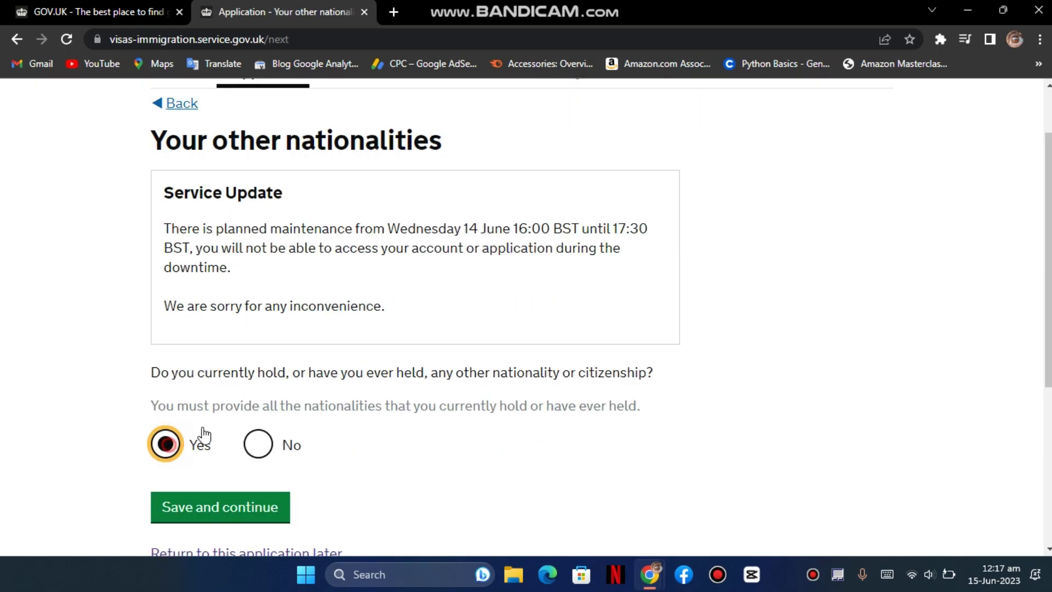
{"action": "scroll", "coordinate": [180, 422], "scroll_direction": "down", "scroll_amount": 1}
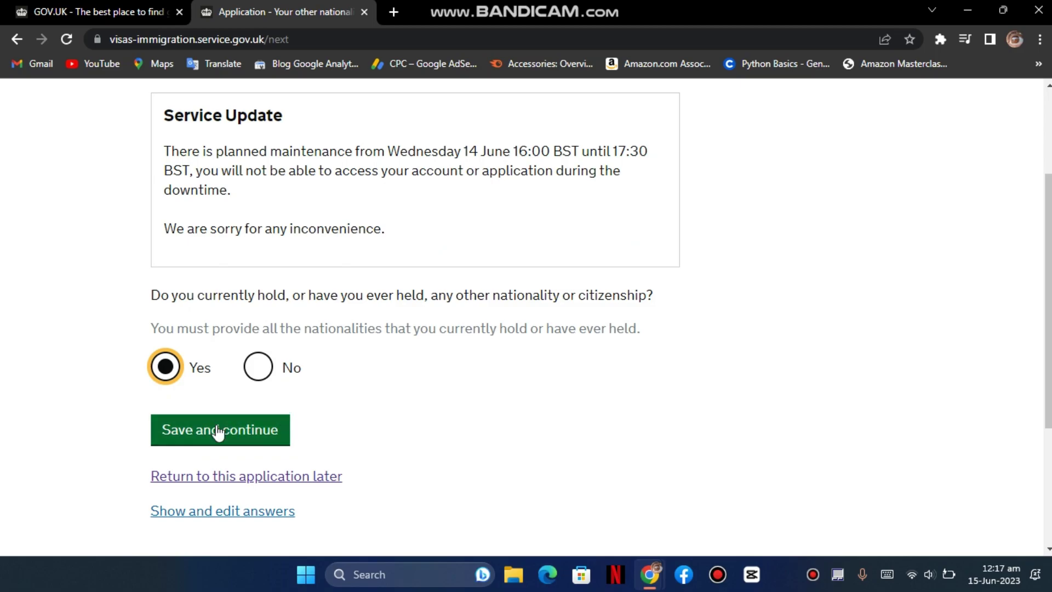
{"action": "left_click", "coordinate": [258, 366]}
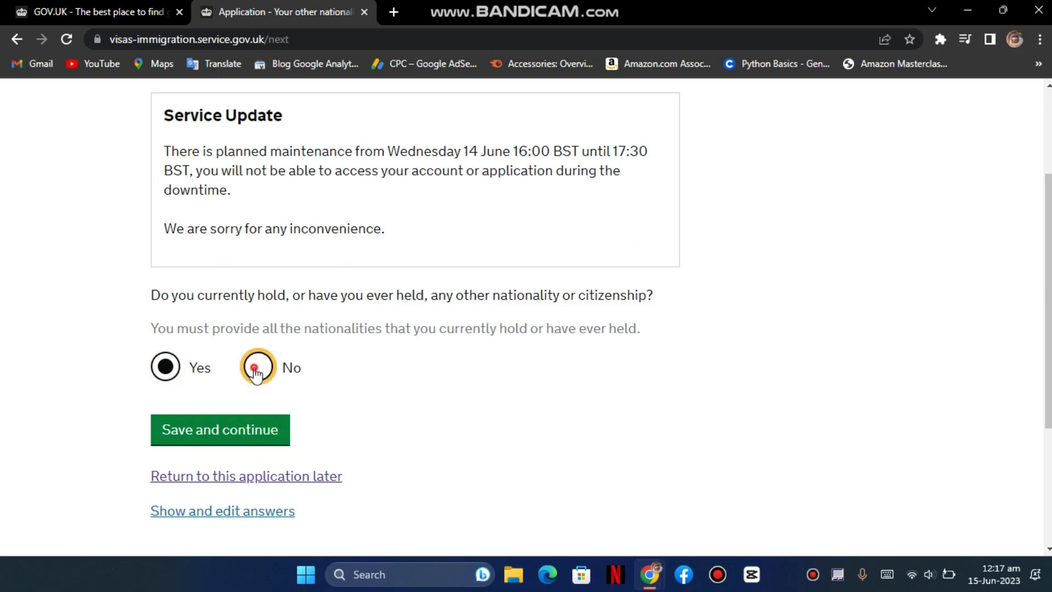
{"action": "left_click", "coordinate": [222, 429]}
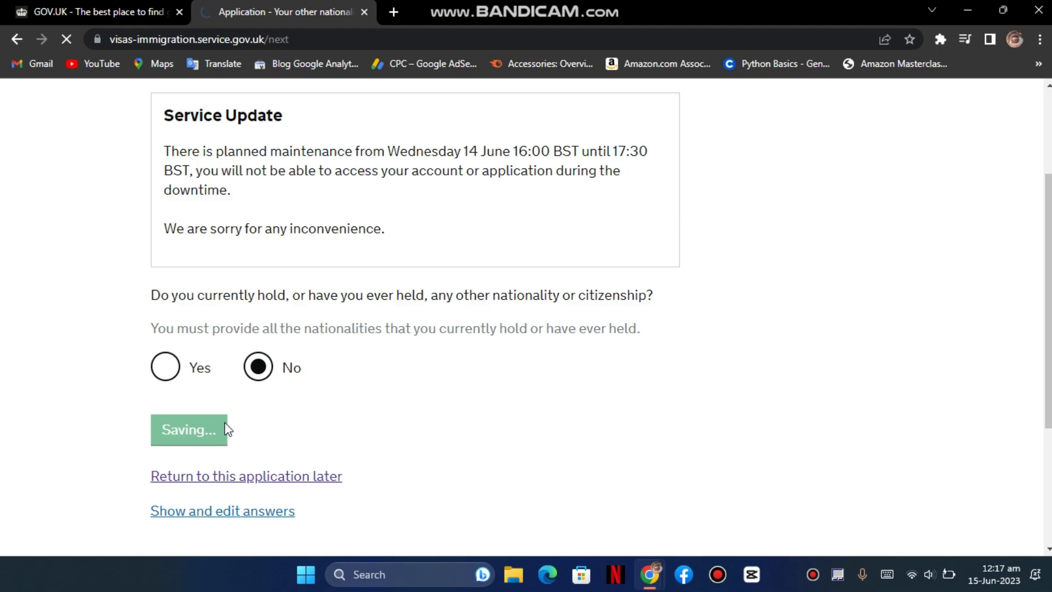
- Choose Married as the relationship status and save
{"action": "scroll", "coordinate": [296, 380], "scroll_direction": "down", "scroll_amount": 1}
{"action": "scroll", "coordinate": [296, 380], "scroll_direction": "down", "scroll_amount": 1}
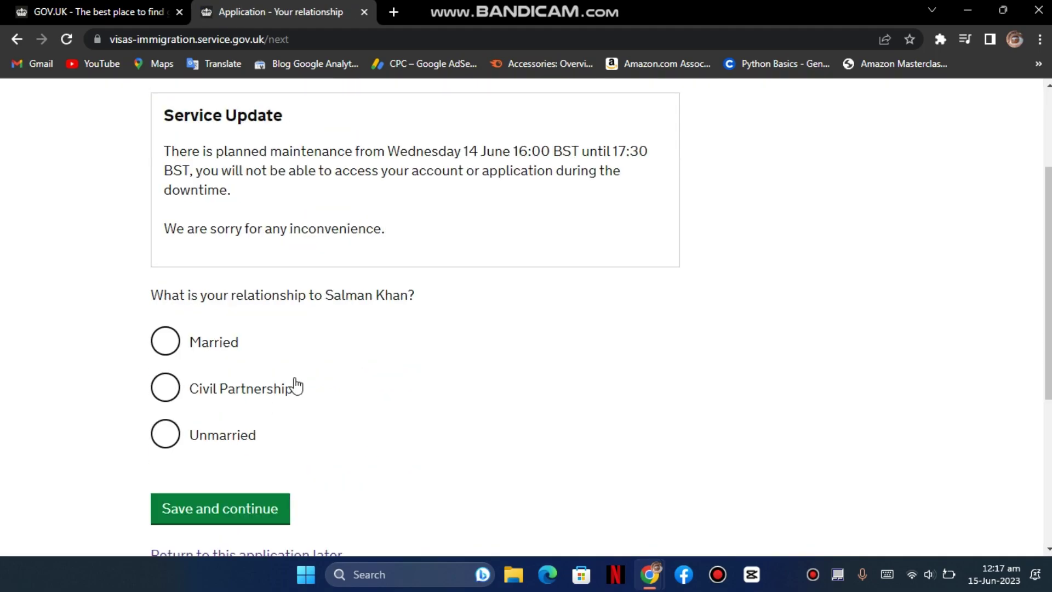
{"action": "left_click", "coordinate": [173, 356]}
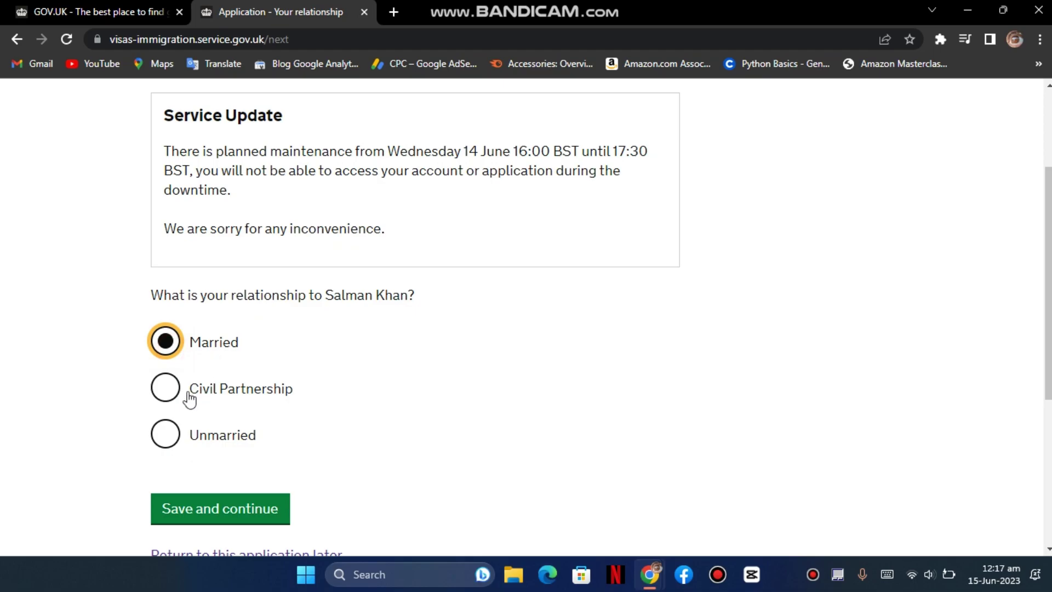
{"action": "scroll", "coordinate": [274, 376], "scroll_direction": "down", "scroll_amount": 1}
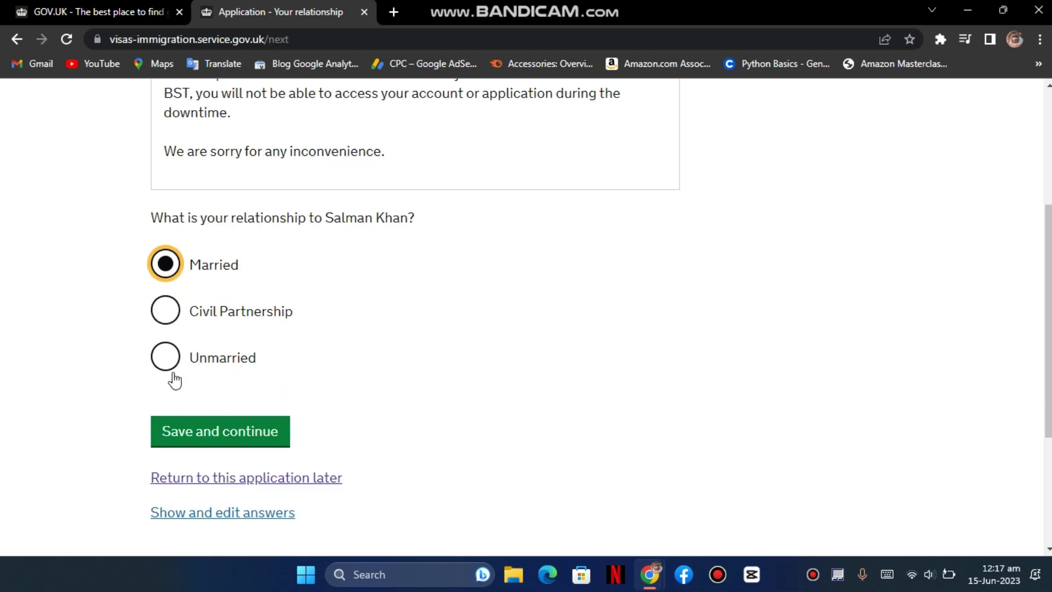
{"action": "left_click", "coordinate": [230, 437]}
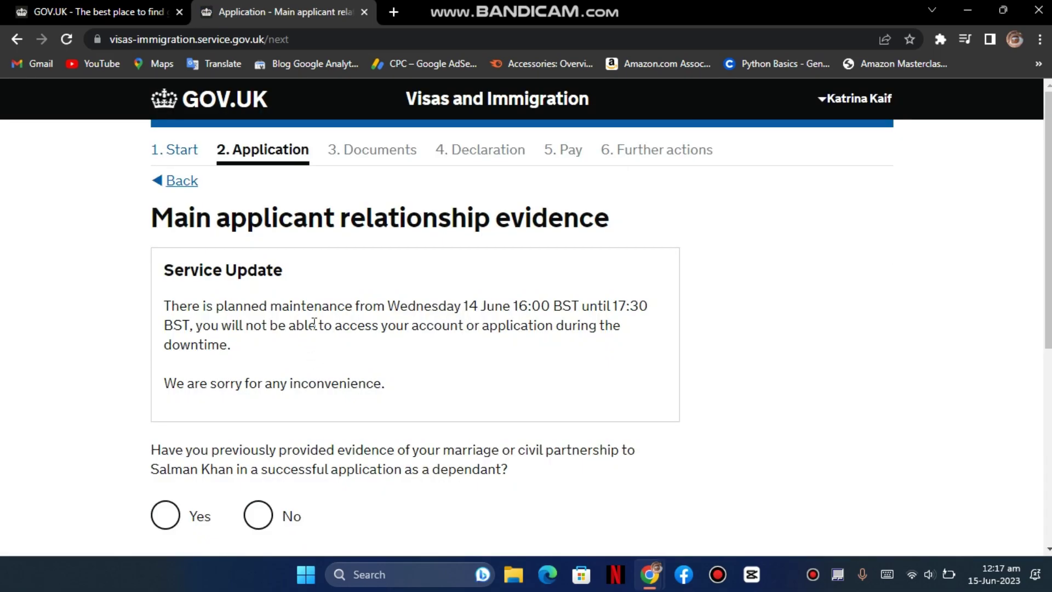
- Save the previous marriage evidence answer, then answer Yes to still being together
{"action": "scroll", "coordinate": [317, 328], "scroll_direction": "down", "scroll_amount": 1}
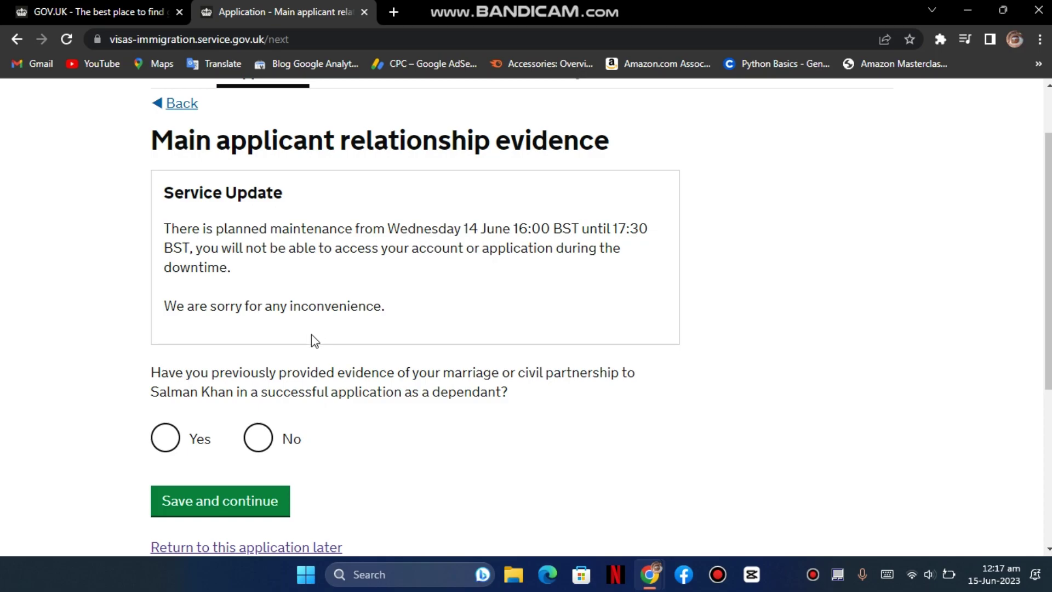
{"action": "scroll", "coordinate": [311, 340], "scroll_direction": "down", "scroll_amount": 1}
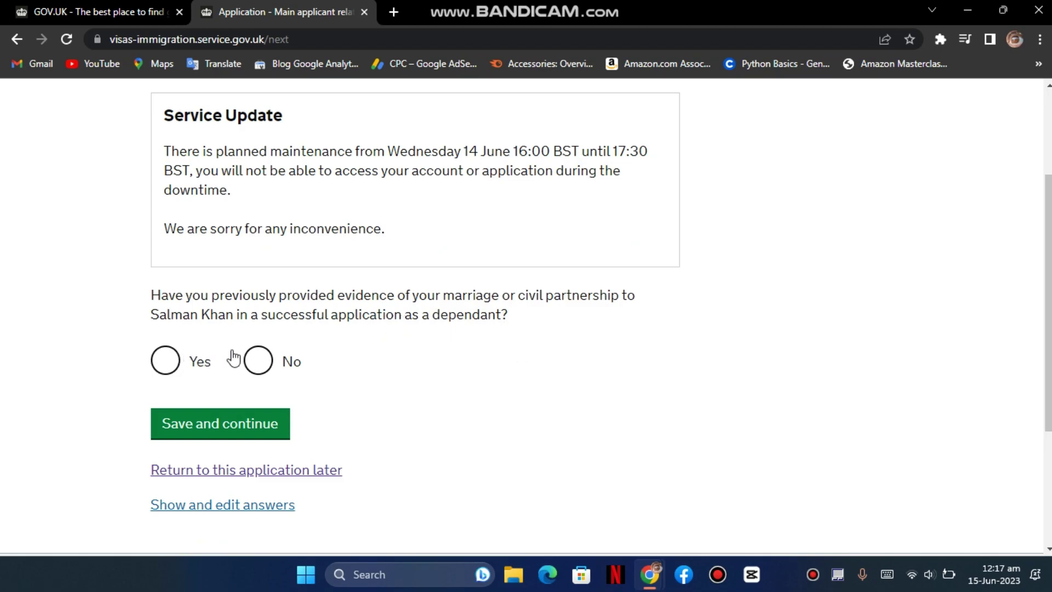
{"action": "left_click", "coordinate": [180, 357]}
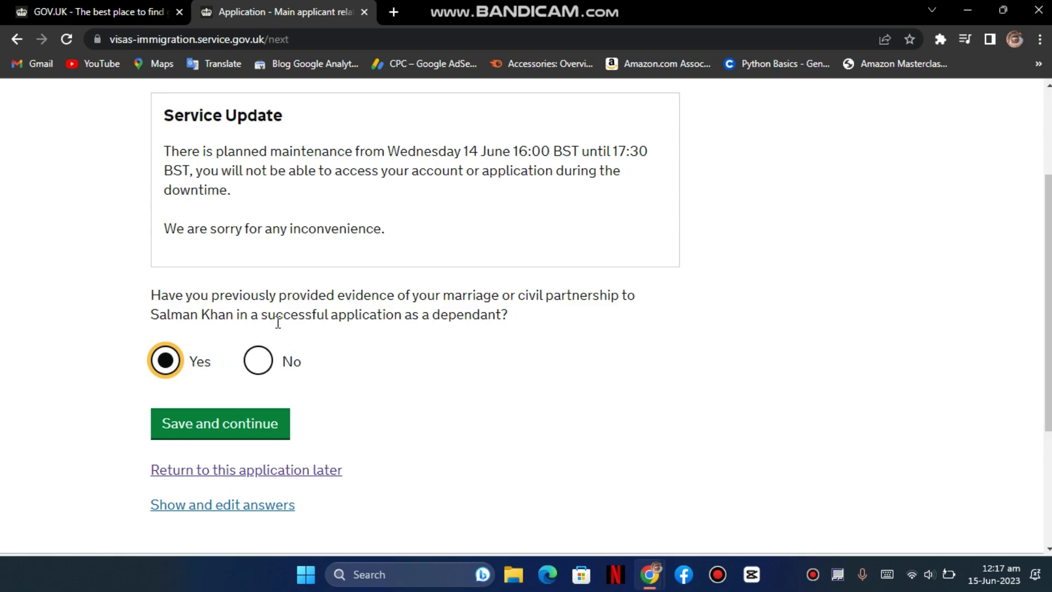
{"action": "left_click", "coordinate": [266, 364]}
{"action": "left_click", "coordinate": [264, 421]}
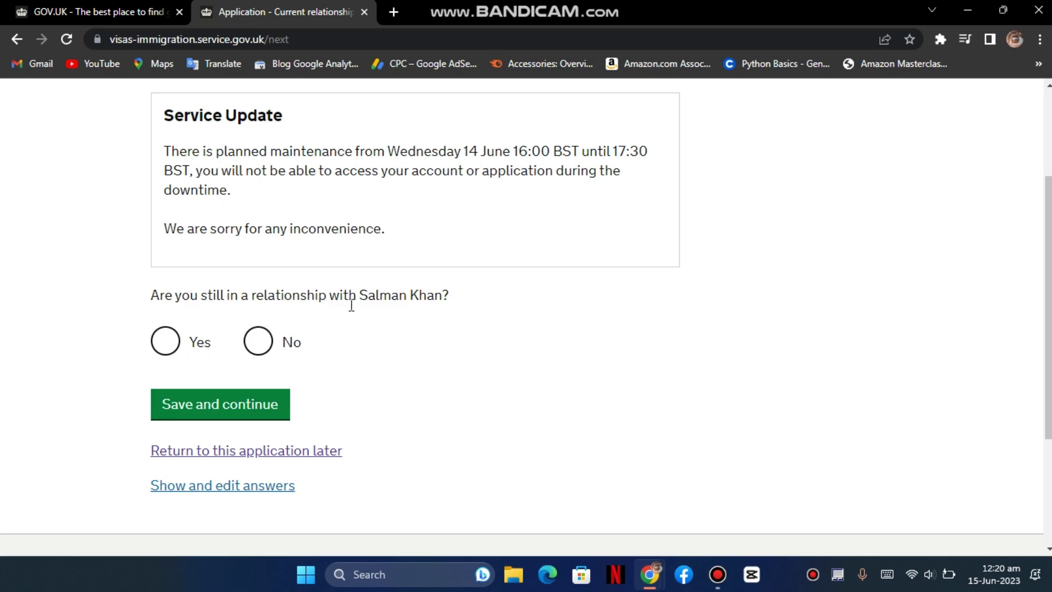
{"action": "left_click", "coordinate": [174, 344]}
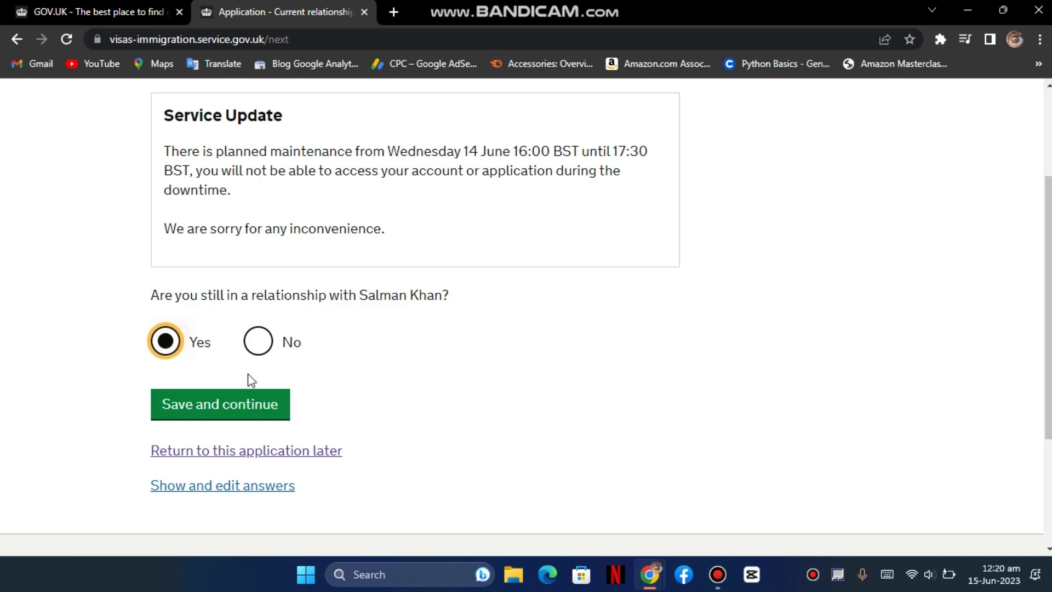
{"action": "left_click", "coordinate": [255, 406]}
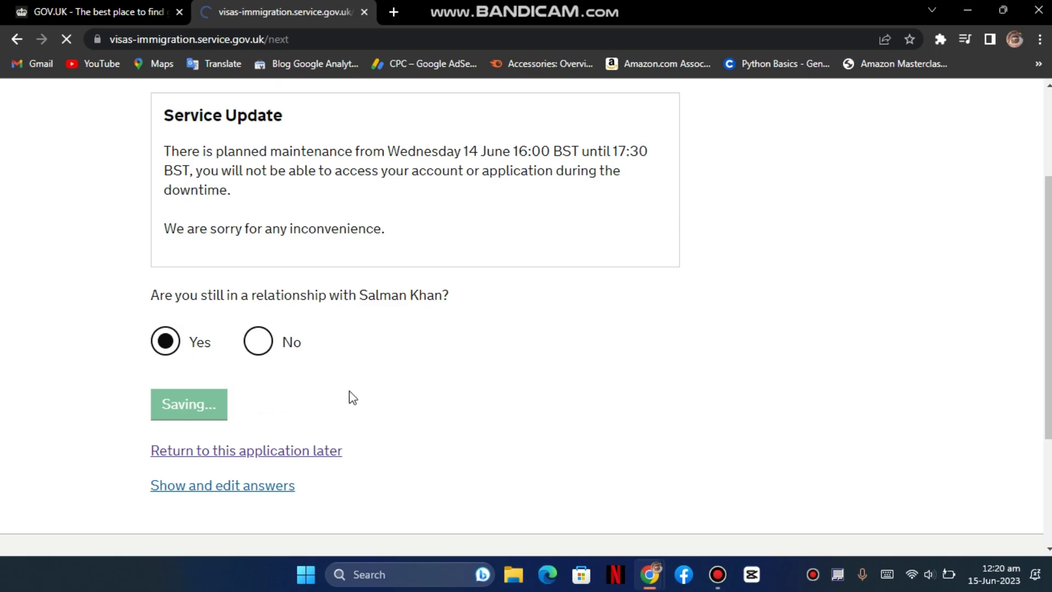
- Enter 15 08 2023 as the planned UK arrival date and save it
{"action": "scroll", "coordinate": [447, 314], "scroll_direction": "down", "scroll_amount": 3}
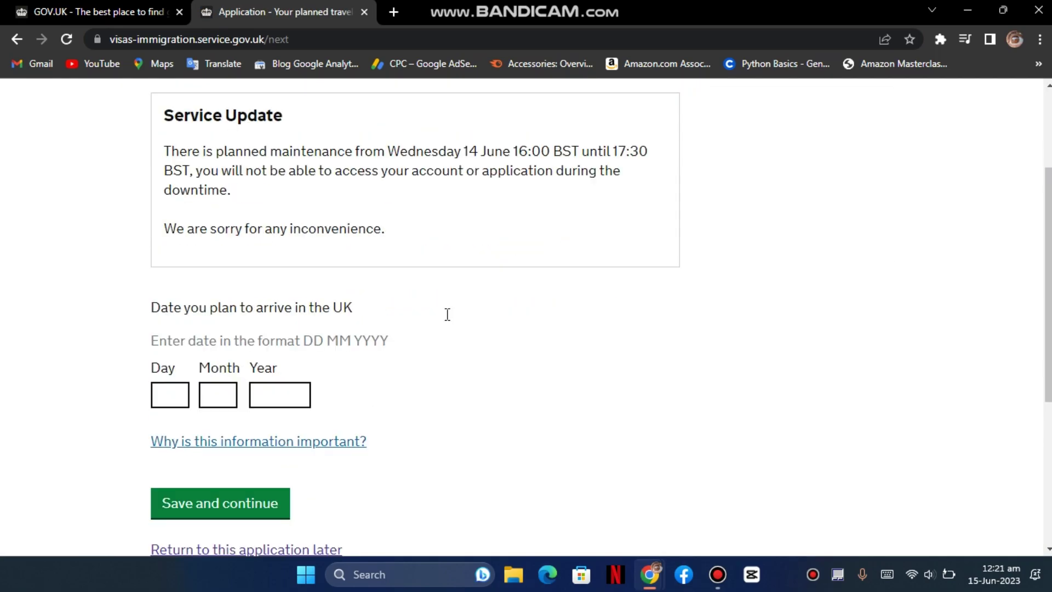
{"action": "left_click", "coordinate": [180, 389]}
{"action": "key", "text": "Tab"}
{"action": "key", "text": "shift+Tab"}
{"action": "type", "text": "15"}
{"action": "key", "text": "Tab"}
{"action": "type", "text": "08"}
{"action": "key", "text": "Tab"}
{"action": "type", "text": "2023"}
{"action": "key", "text": "Tab"}
{"action": "key", "text": "Tab"}
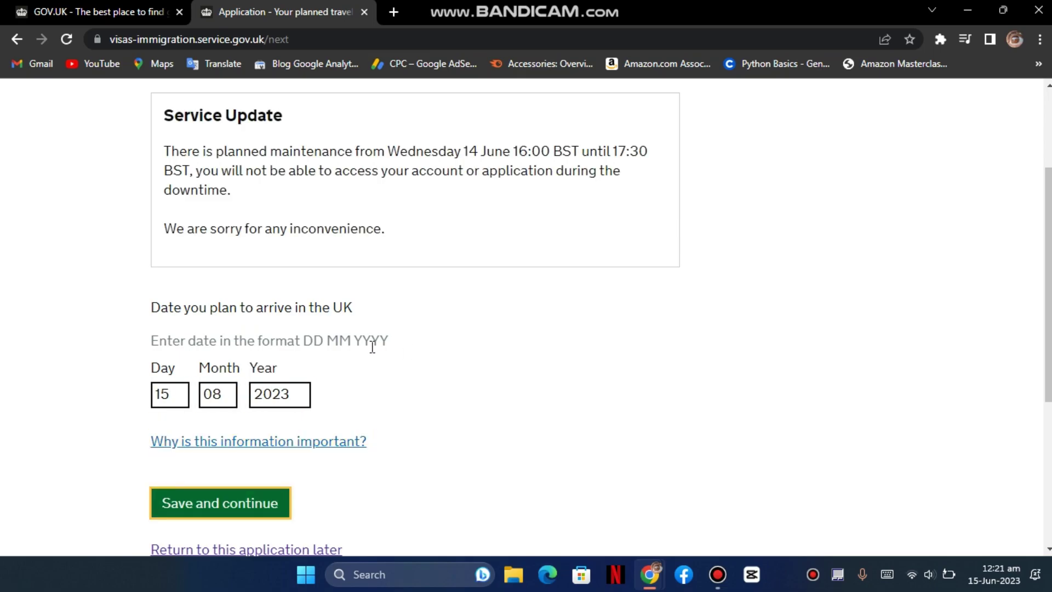
{"action": "scroll", "coordinate": [372, 347], "scroll_direction": "down", "scroll_amount": 1}
{"action": "left_click", "coordinate": [264, 423]}
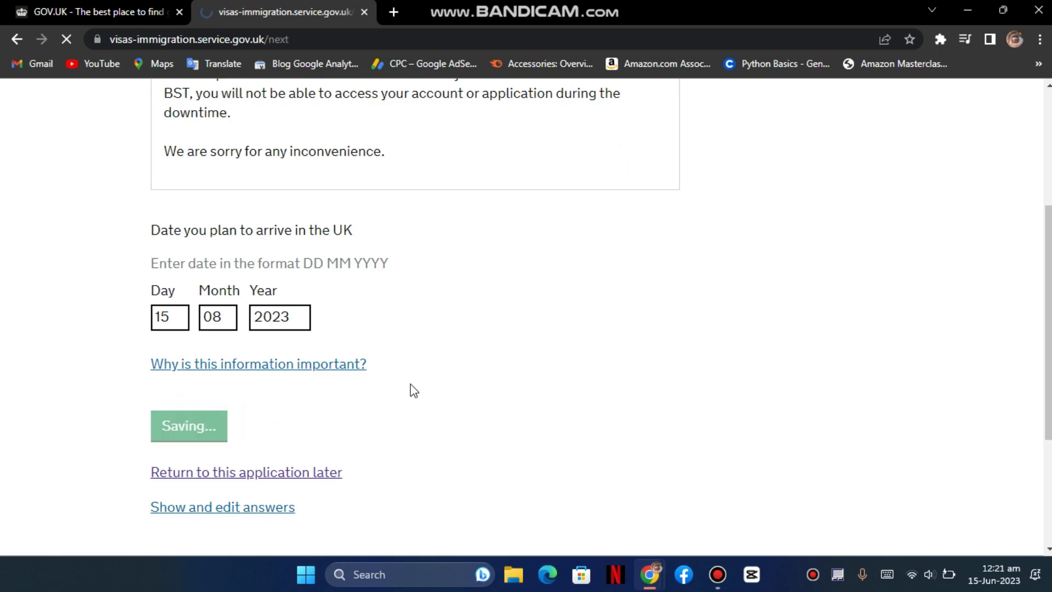
- Choose English as the preferred spoken language and save
{"action": "scroll", "coordinate": [452, 355], "scroll_direction": "down", "scroll_amount": 1}
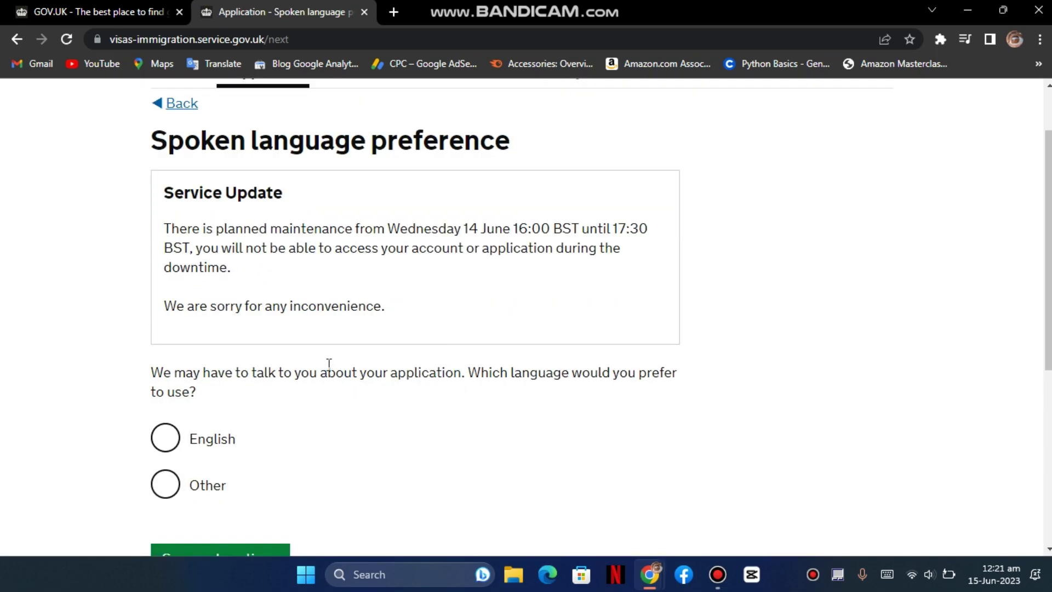
{"action": "scroll", "coordinate": [569, 405], "scroll_direction": "down", "scroll_amount": 1}
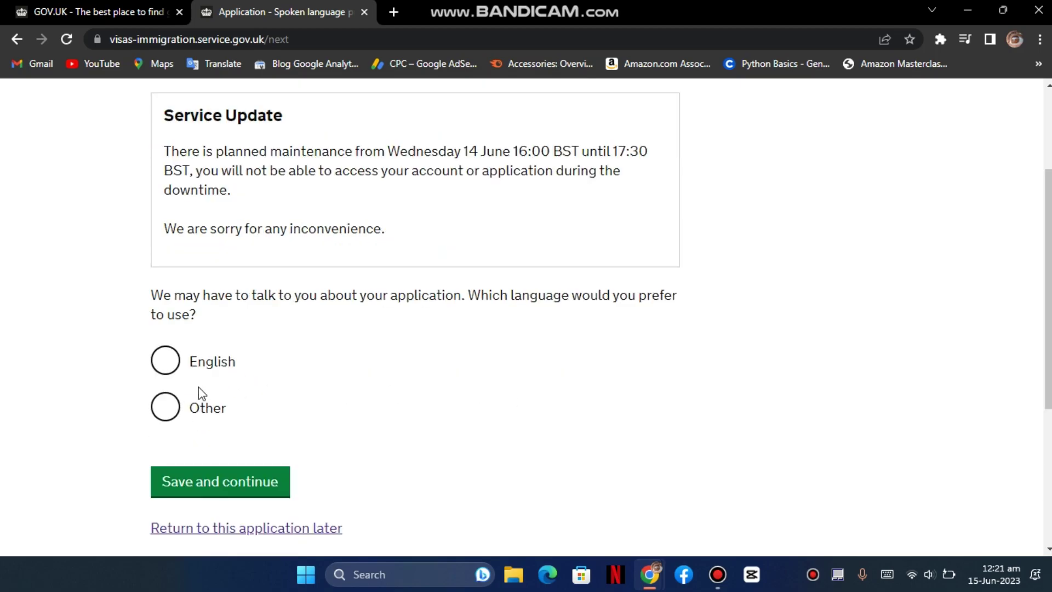
{"action": "left_click", "coordinate": [201, 412]}
{"action": "scroll", "coordinate": [296, 508], "scroll_direction": "down", "scroll_amount": 2}
{"action": "left_click", "coordinate": [295, 382]}
{"action": "left_click", "coordinate": [193, 215]}
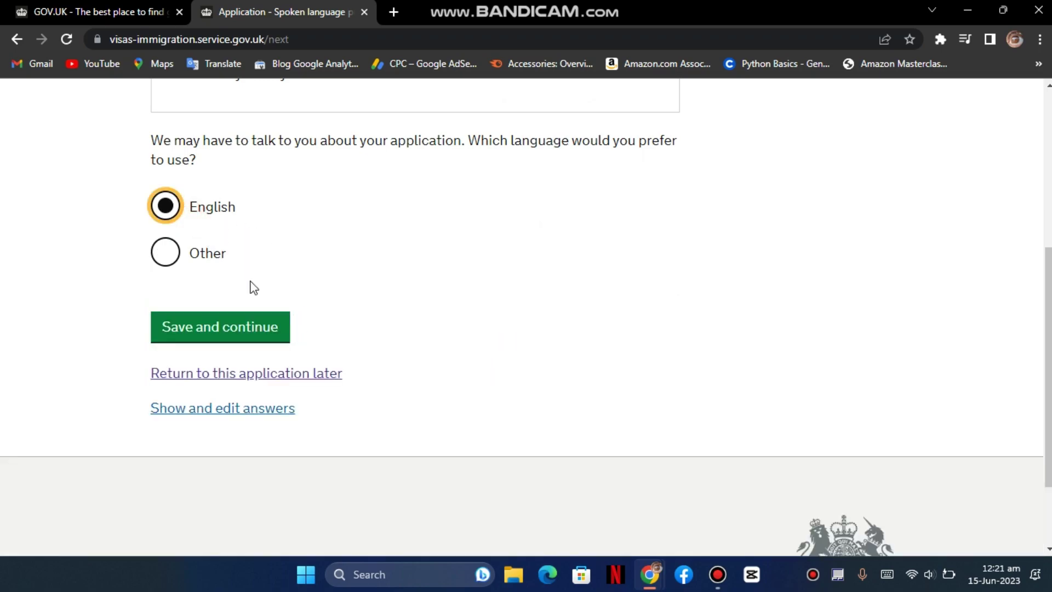
{"action": "left_click", "coordinate": [242, 326]}
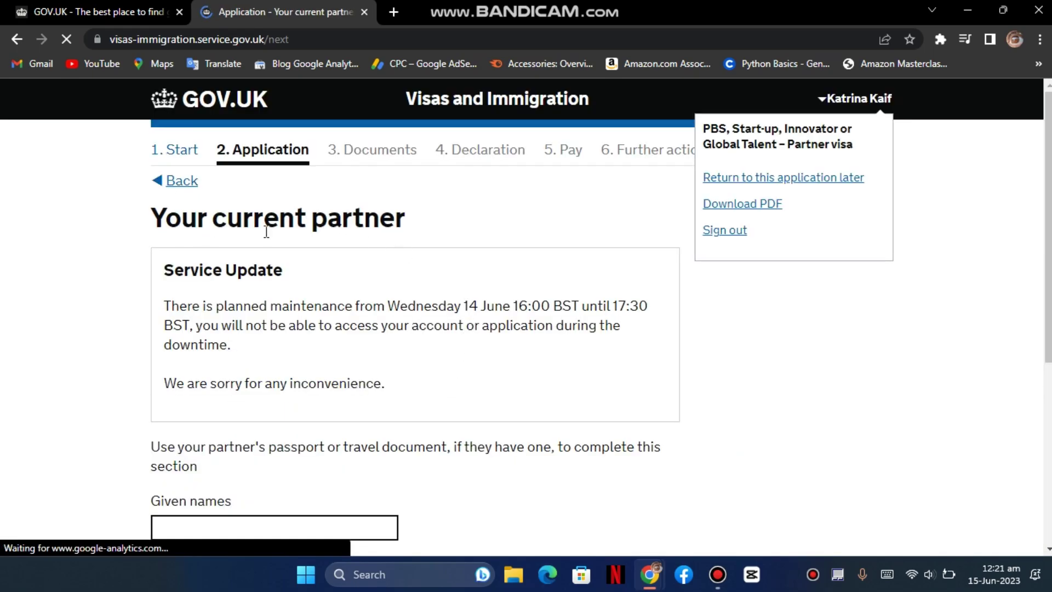
- Enter the partner's given and family names, birth date 01 01 1980 and Pakistani nationality
{"action": "scroll", "coordinate": [389, 301], "scroll_direction": "down", "scroll_amount": 1}
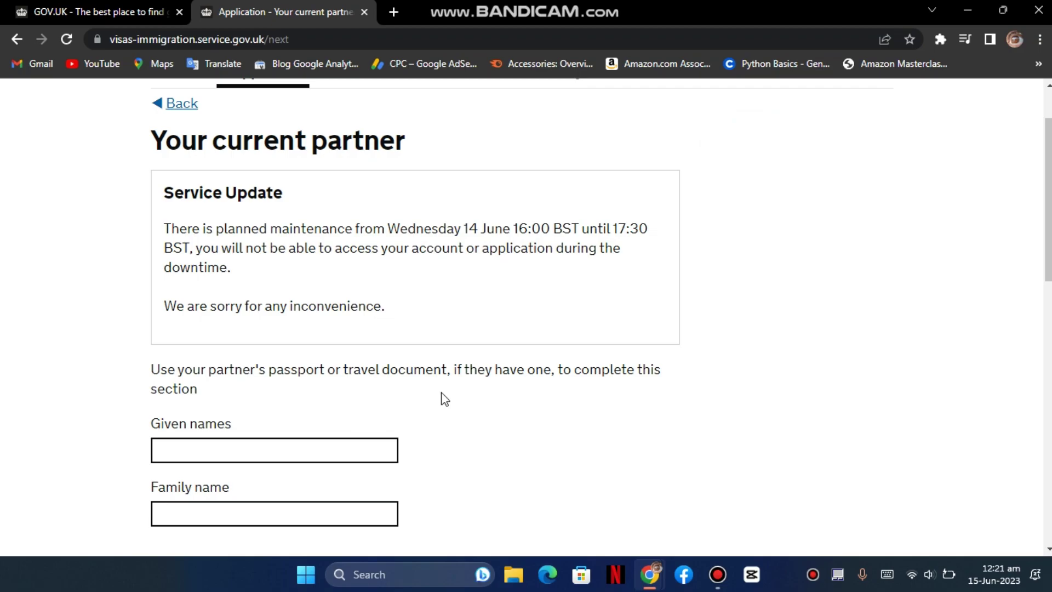
{"action": "scroll", "coordinate": [324, 415], "scroll_direction": "down", "scroll_amount": 1}
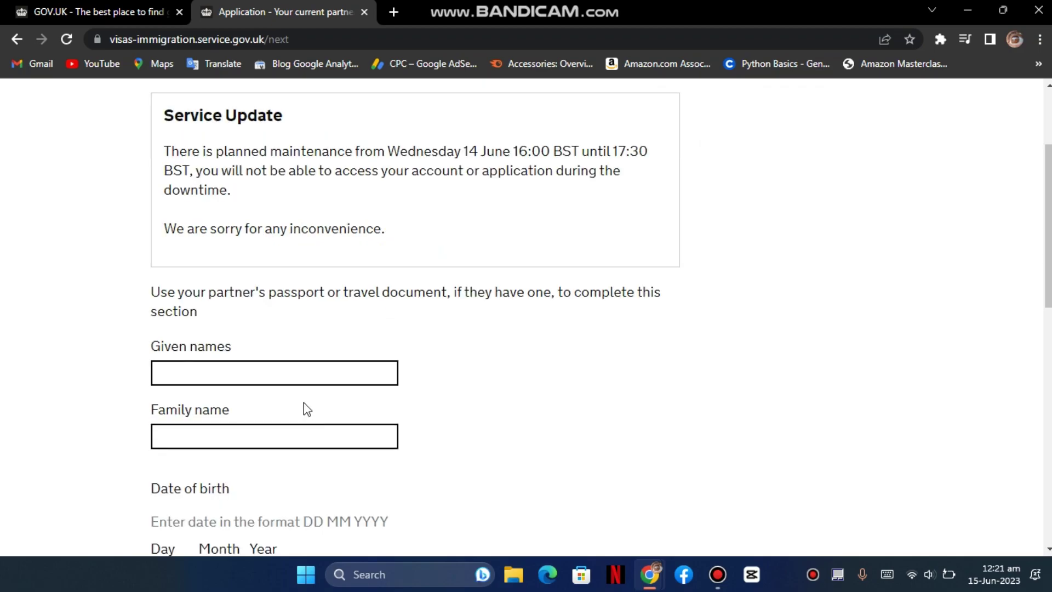
{"action": "left_click", "coordinate": [274, 373]}
{"action": "scroll", "coordinate": [258, 362], "scroll_direction": "up", "scroll_amount": 1}
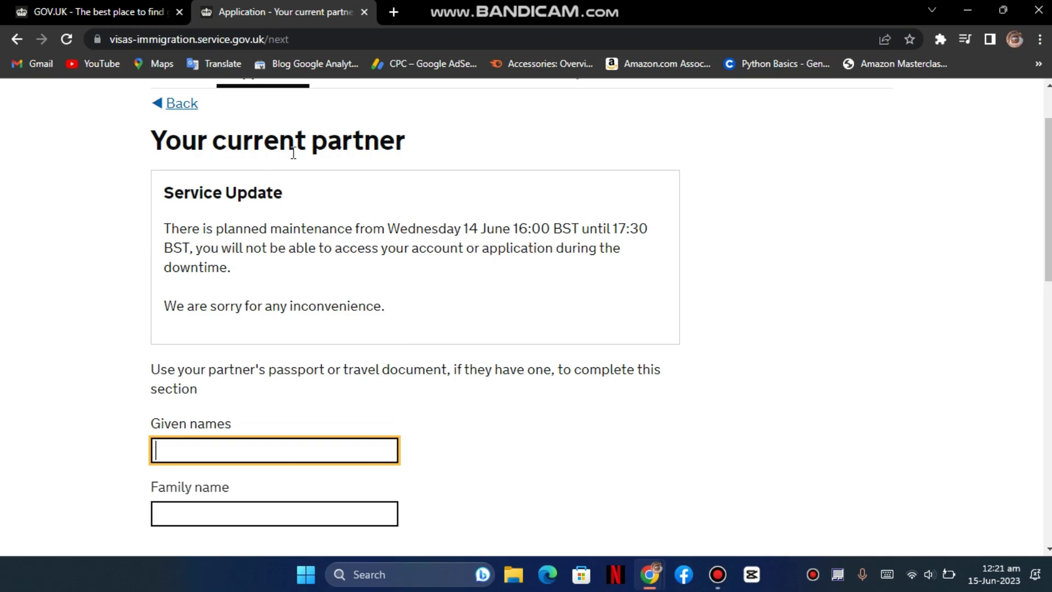
{"action": "scroll", "coordinate": [377, 407], "scroll_direction": "down", "scroll_amount": 1}
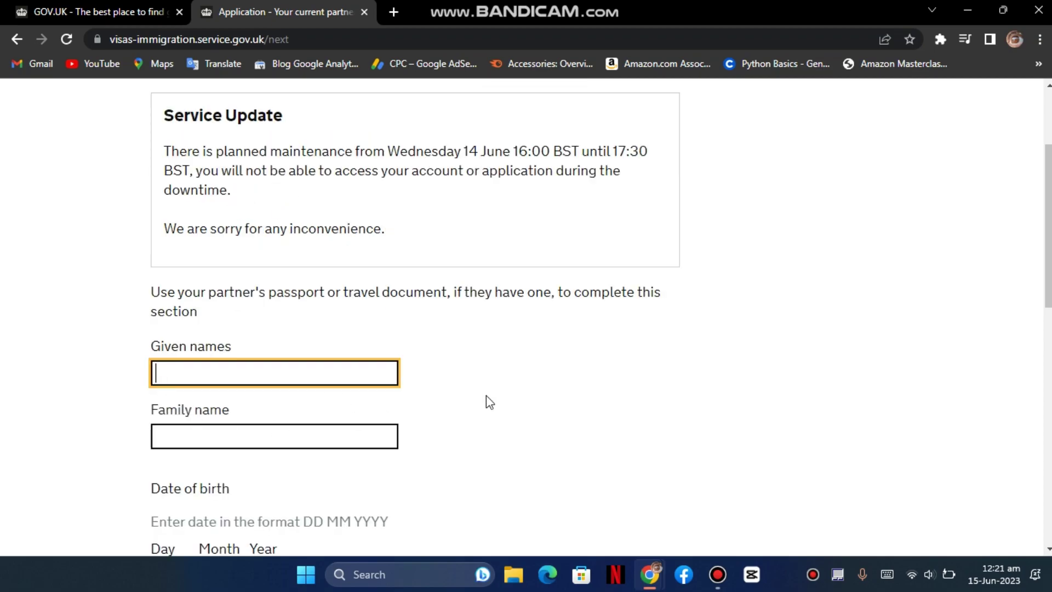
{"action": "type", "text": "salman"}
{"action": "key", "text": "Tab"}
{"action": "type", "text": "KH"}
{"action": "type", "text": "han"}
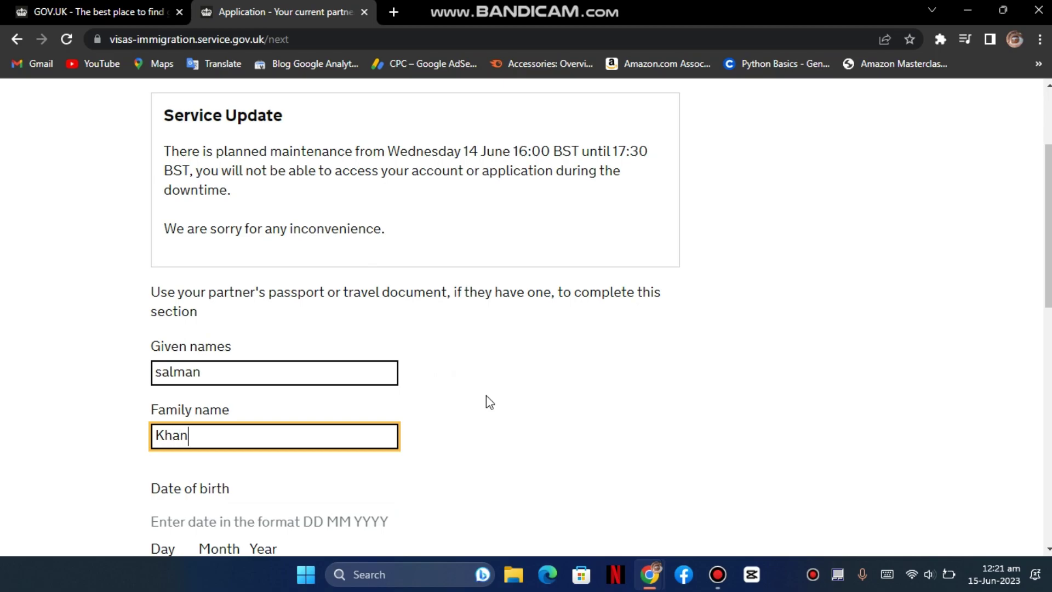
{"action": "key", "text": "Tab"}
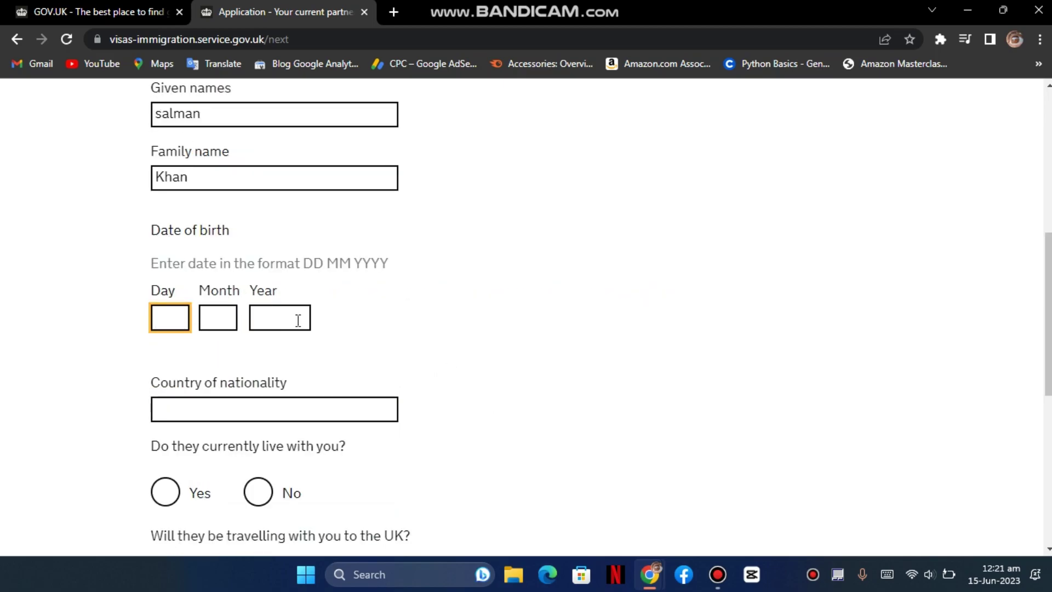
{"action": "type", "text": "01"}
{"action": "key", "text": "Tab"}
{"action": "type", "text": "01"}
{"action": "key", "text": "Tab"}
{"action": "type", "text": "1980"}
{"action": "key", "text": "Tab"}
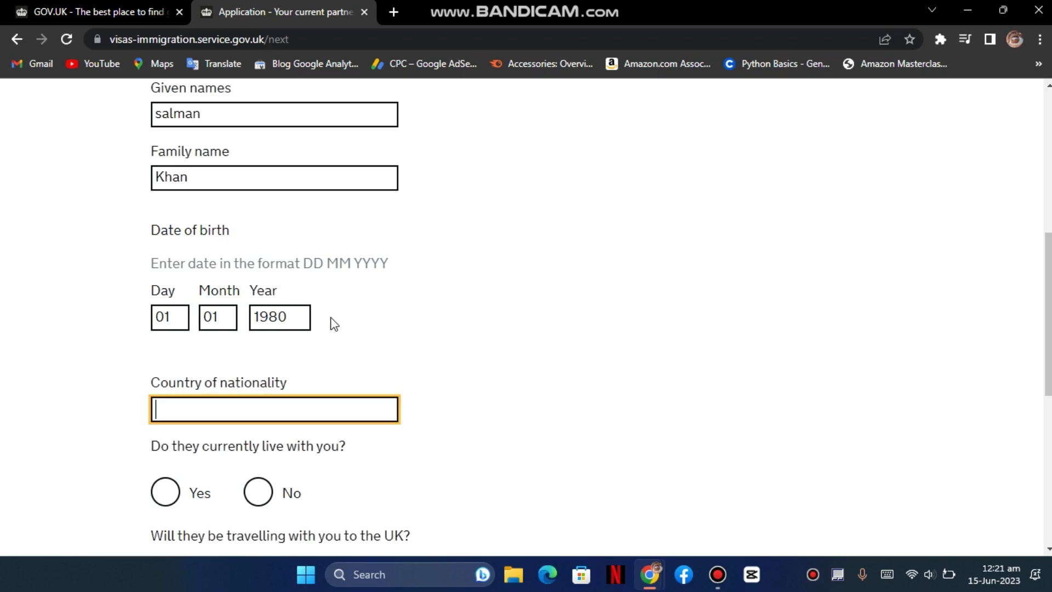
{"action": "type", "text": "Pk"}
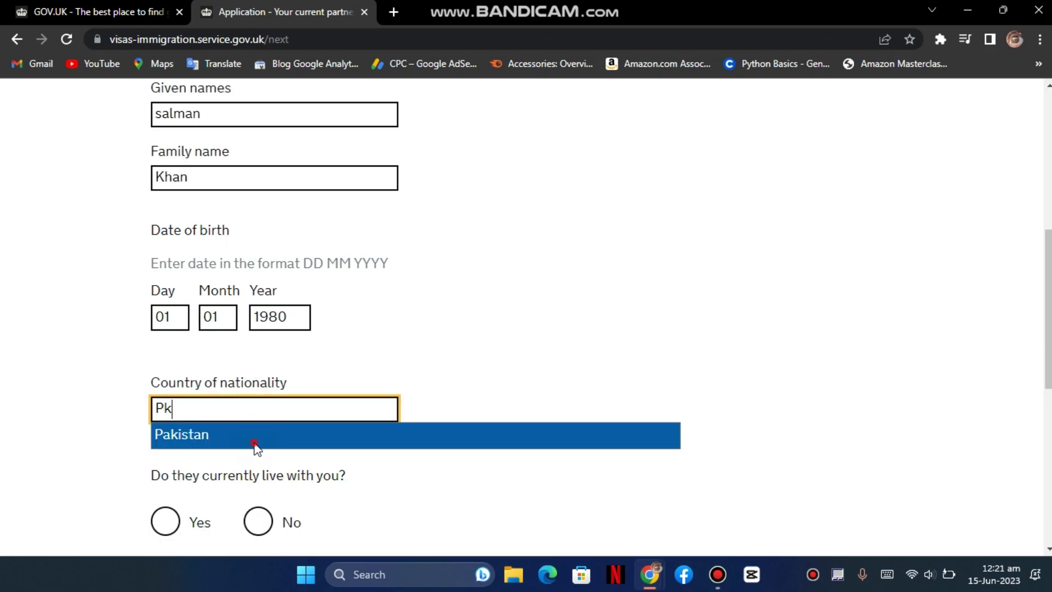
{"action": "left_click", "coordinate": [254, 442]}
- Answer Yes to living and travelling together, add the partner's passport number, and save
{"action": "scroll", "coordinate": [357, 434], "scroll_direction": "down", "scroll_amount": 1}
{"action": "scroll", "coordinate": [352, 446], "scroll_direction": "down", "scroll_amount": 1}
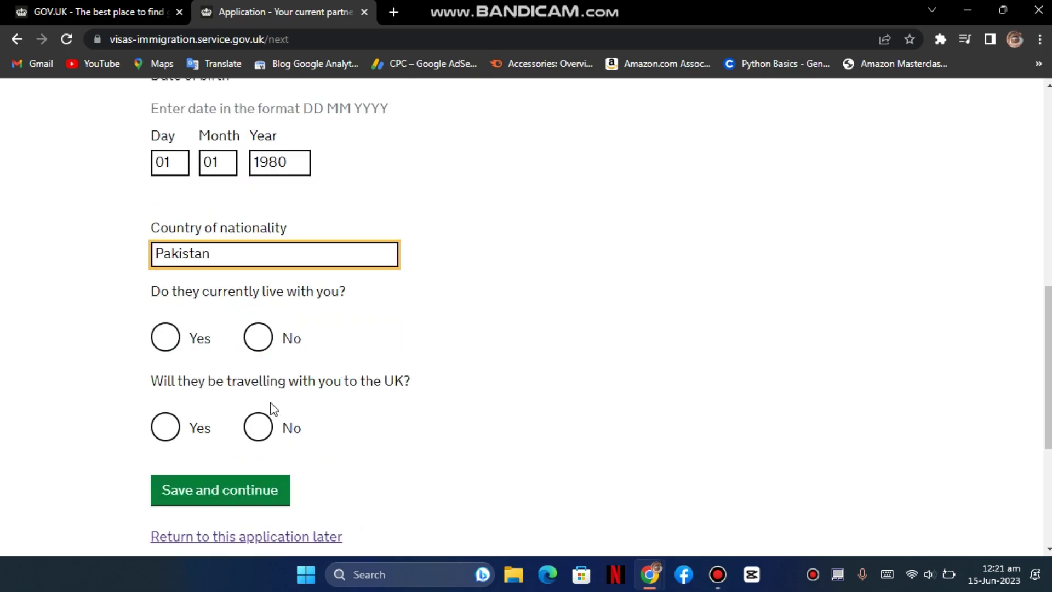
{"action": "left_click", "coordinate": [175, 339]}
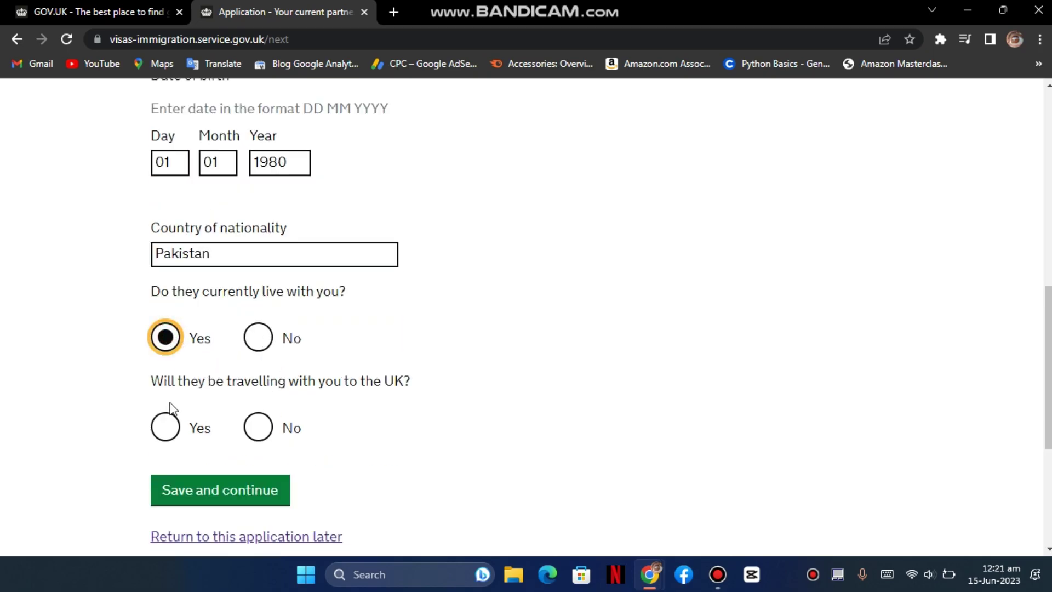
{"action": "left_click", "coordinate": [165, 427]}
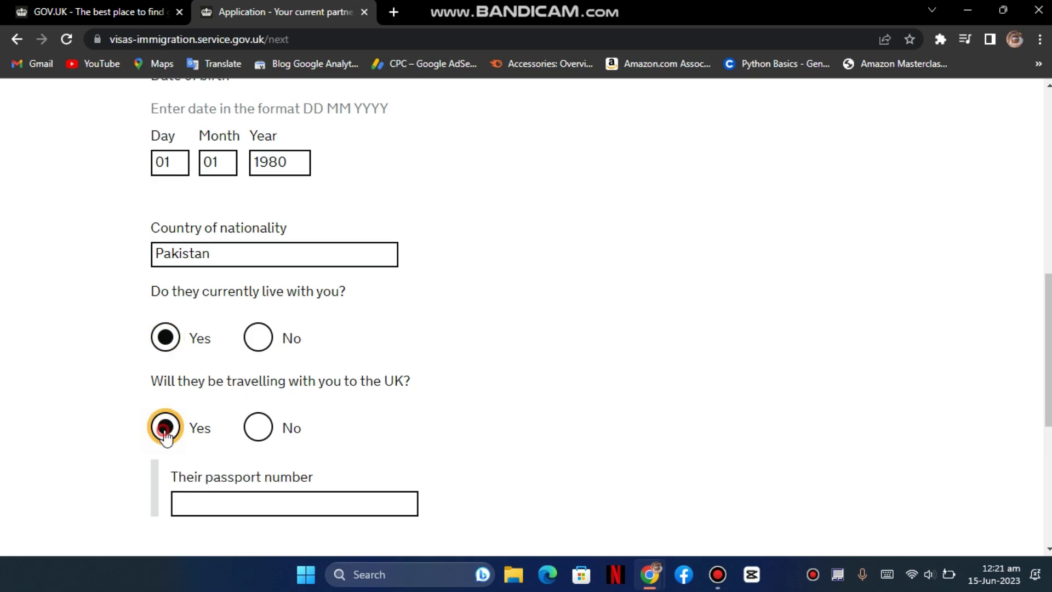
{"action": "left_click", "coordinate": [269, 439]}
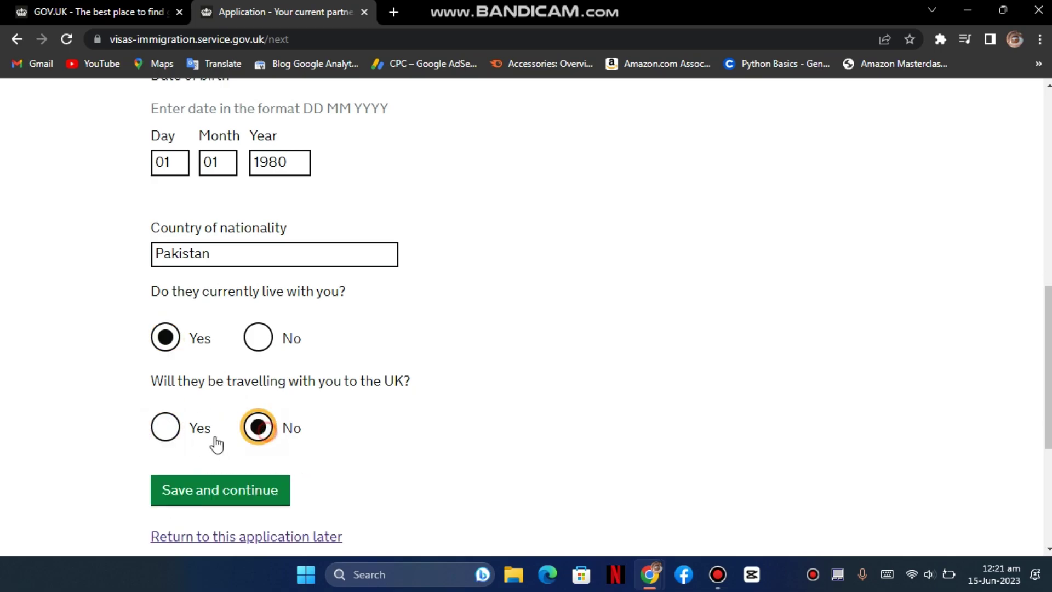
{"action": "left_click", "coordinate": [165, 427]}
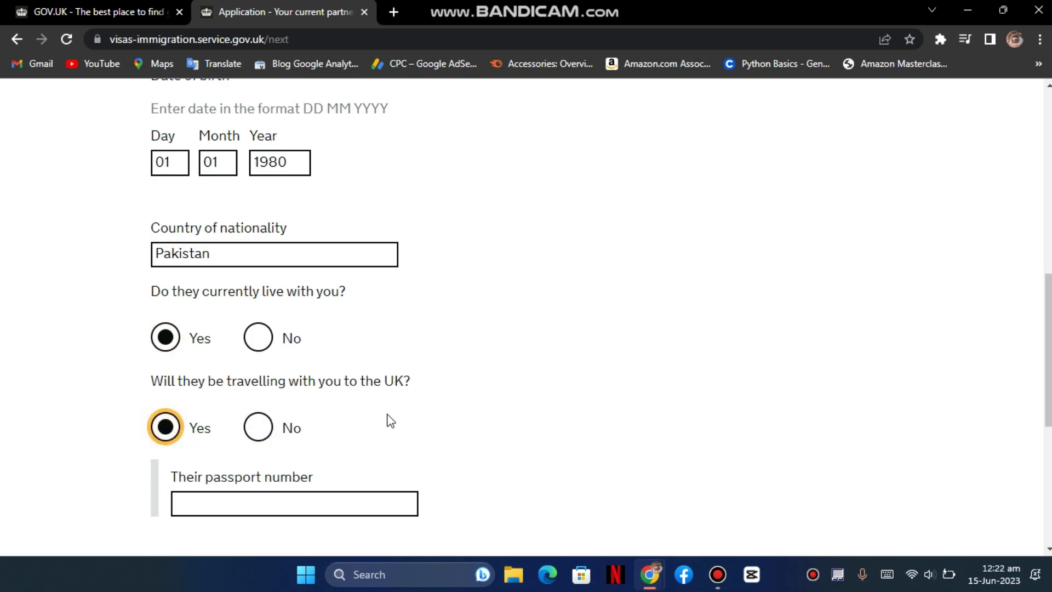
{"action": "scroll", "coordinate": [391, 421], "scroll_direction": "down", "scroll_amount": 1}
{"action": "left_click", "coordinate": [300, 430]}
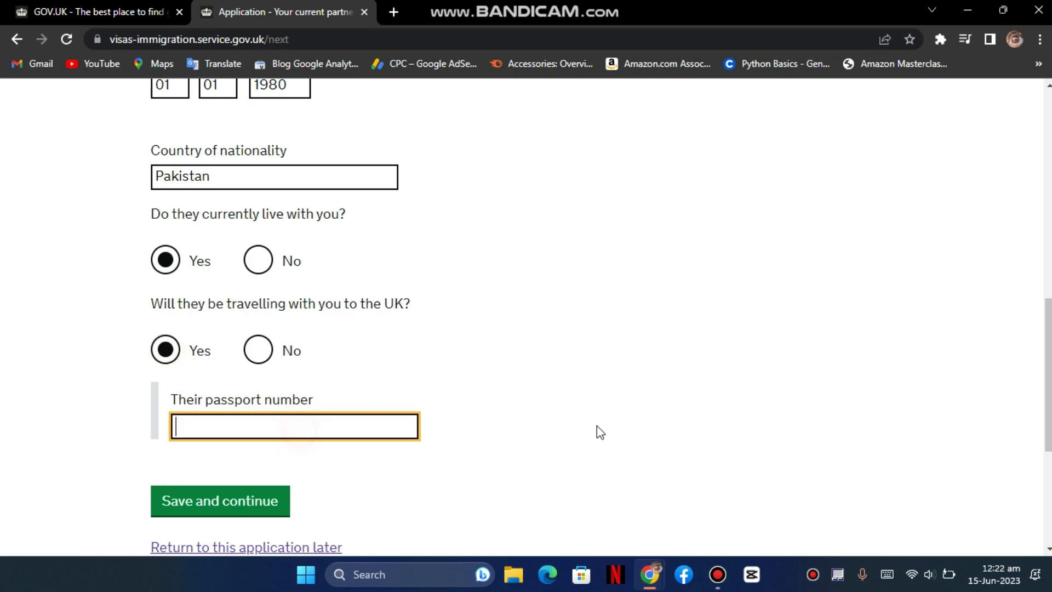
{"action": "type", "text": "AB12345"}
{"action": "left_click", "coordinate": [265, 502]}
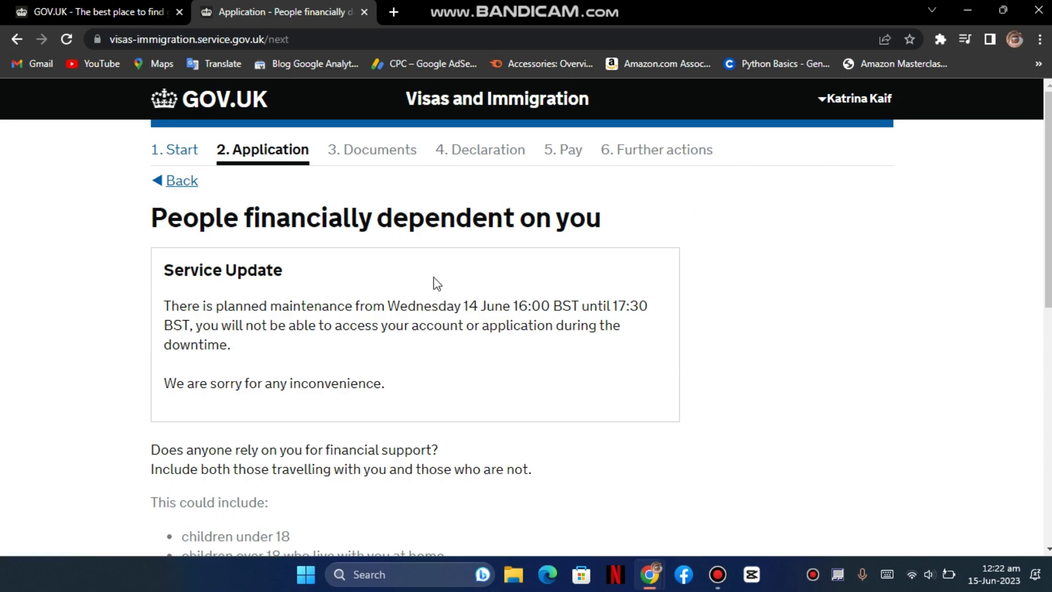
- Answer No to anyone relying on you financially and save the page
{"action": "scroll", "coordinate": [262, 402], "scroll_direction": "down", "scroll_amount": 3}
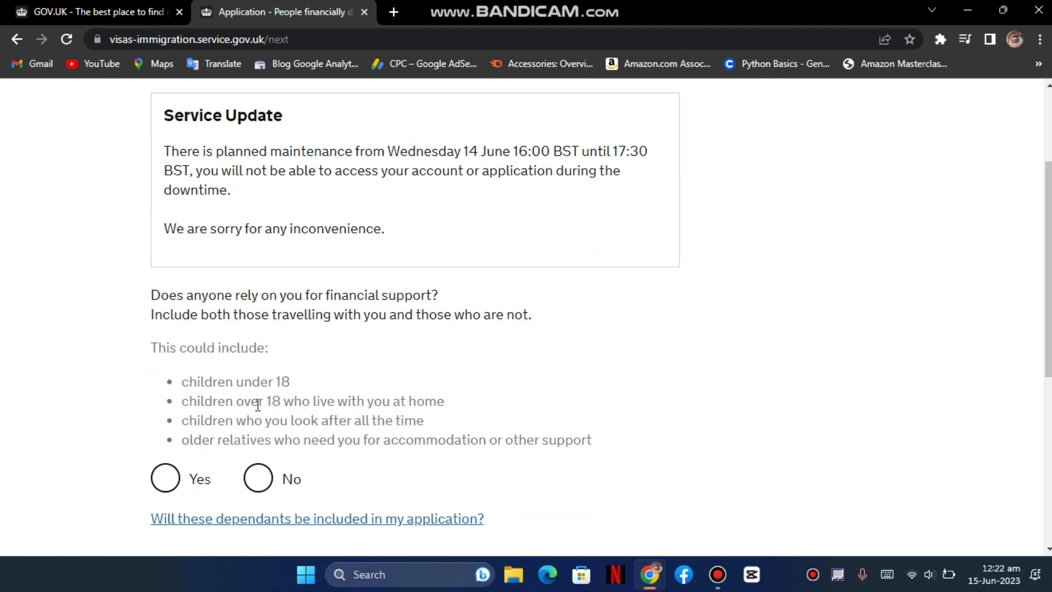
{"action": "scroll", "coordinate": [258, 405], "scroll_direction": "down", "scroll_amount": 1}
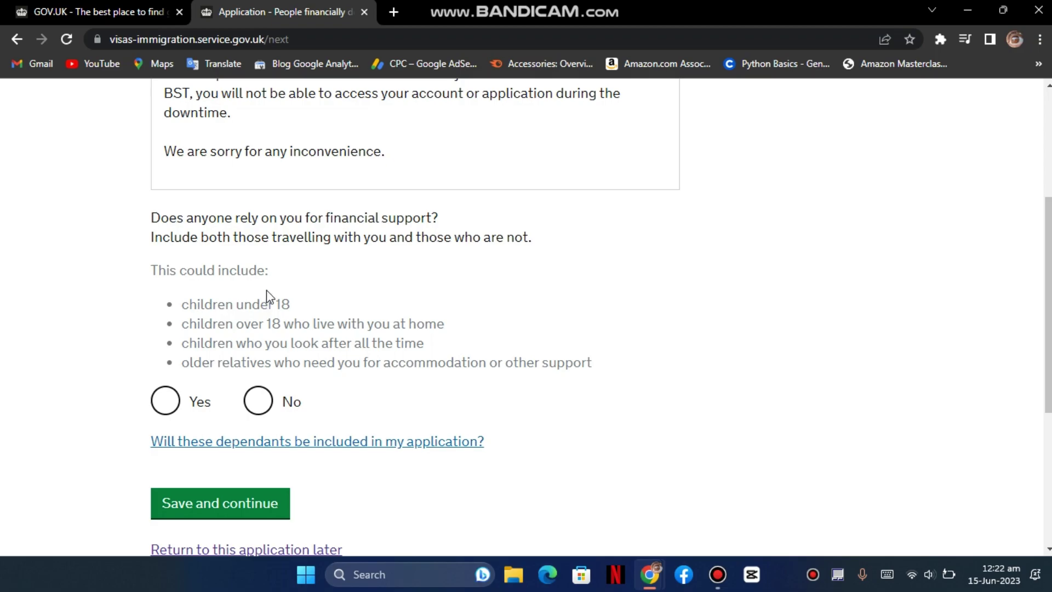
{"action": "left_click", "coordinate": [157, 412]}
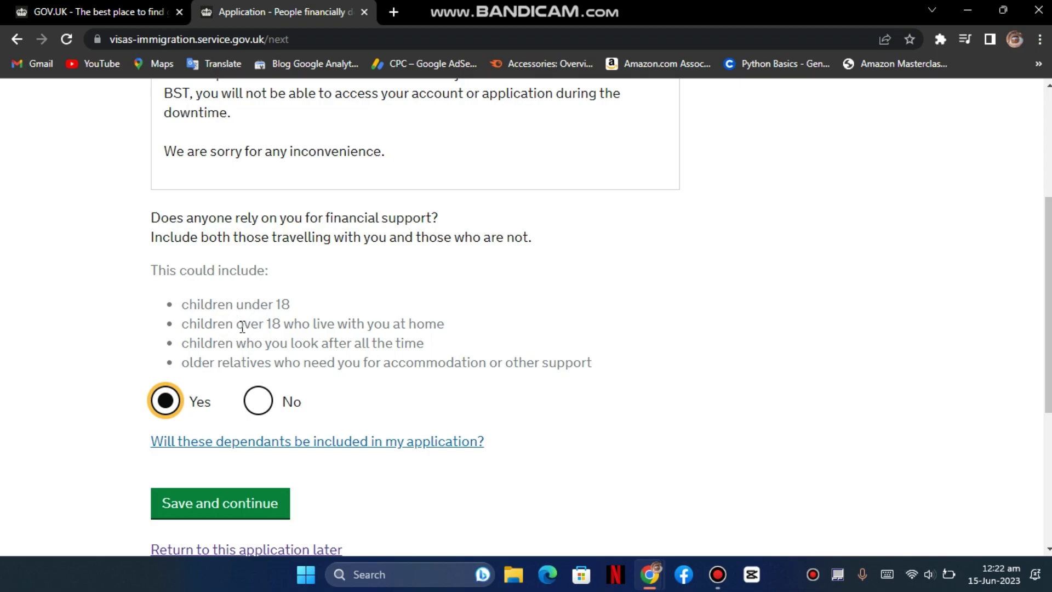
{"action": "left_click", "coordinate": [255, 400]}
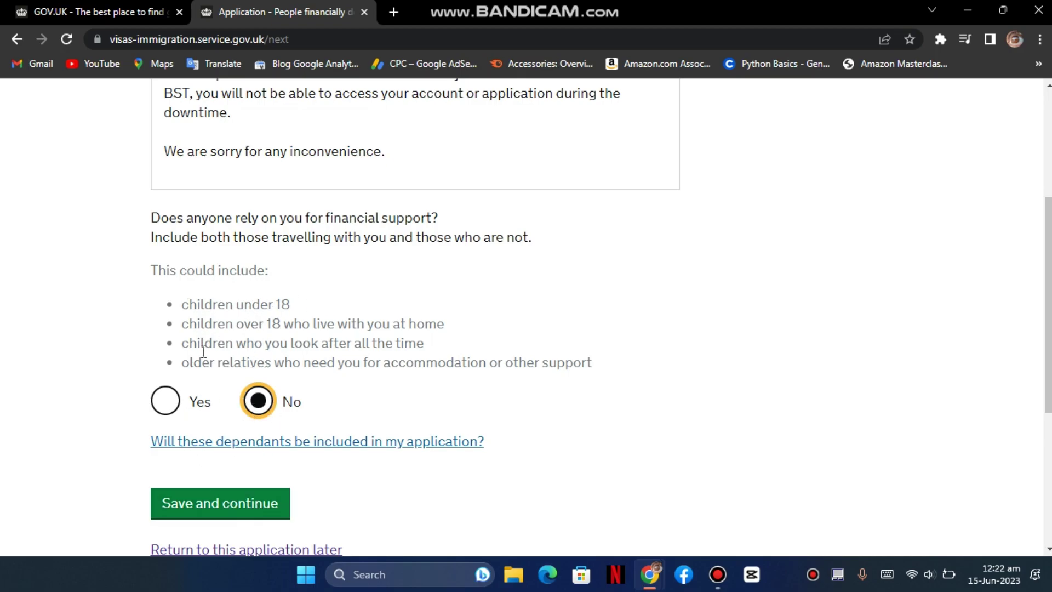
{"action": "left_click", "coordinate": [239, 518]}
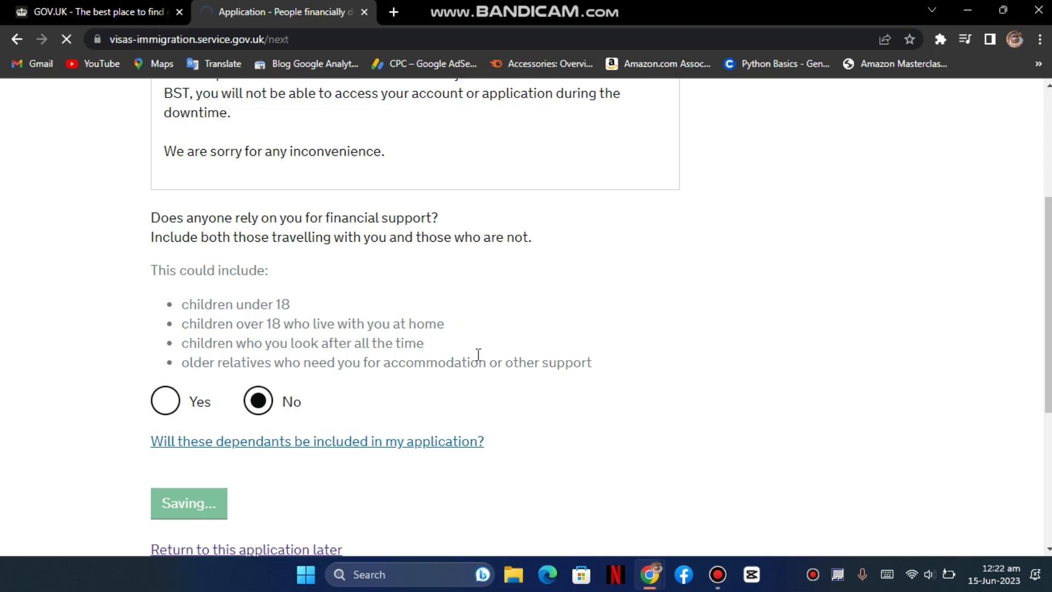
{"action": "scroll", "coordinate": [479, 354], "scroll_direction": "up", "scroll_amount": 3}
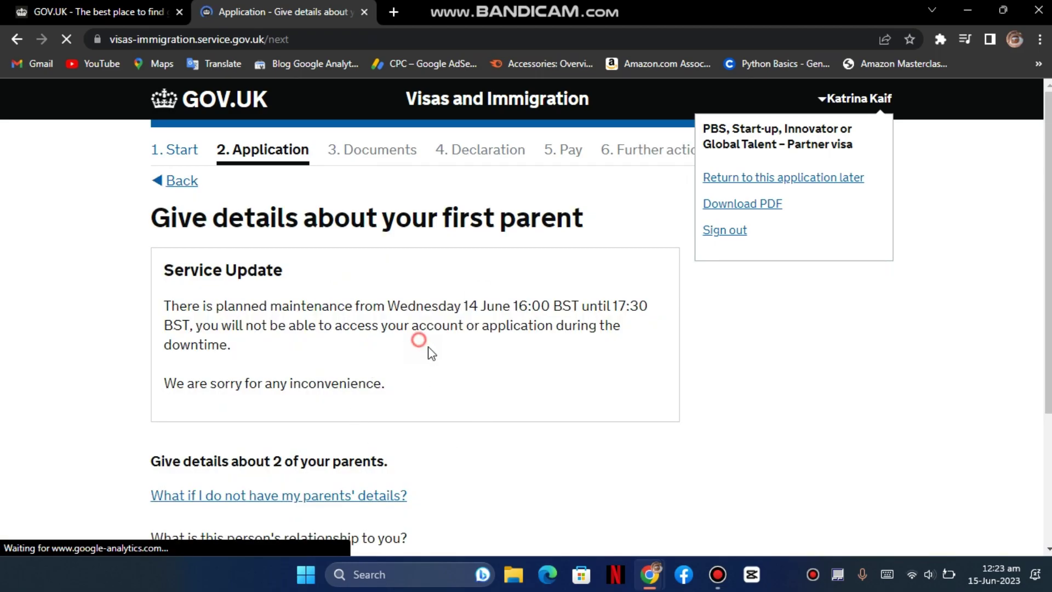
- Mark the first parent as Mother, entering her names and birth date 01 01 1950
{"action": "scroll", "coordinate": [447, 365], "scroll_direction": "down", "scroll_amount": 1}
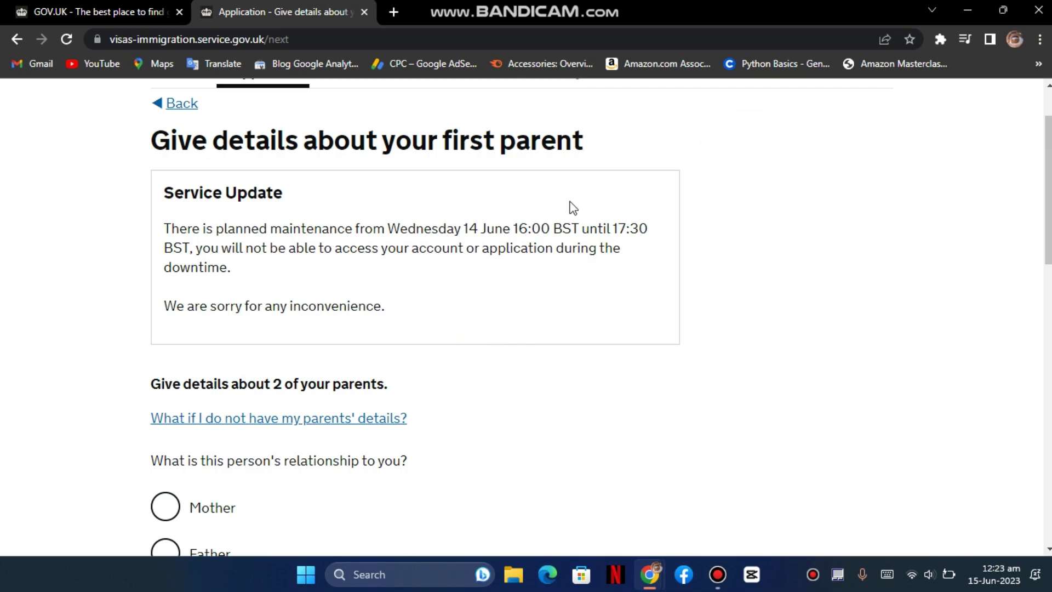
{"action": "scroll", "coordinate": [449, 422], "scroll_direction": "down", "scroll_amount": 2}
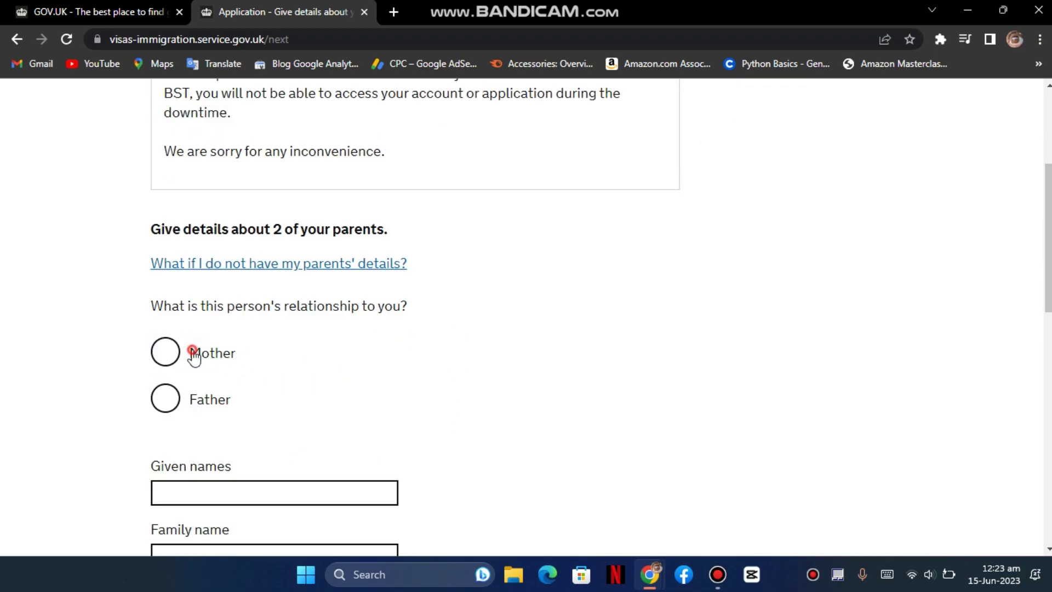
{"action": "left_click", "coordinate": [193, 355]}
{"action": "scroll", "coordinate": [245, 360], "scroll_direction": "down", "scroll_amount": 2}
{"action": "left_click", "coordinate": [247, 335]}
{"action": "type", "text": "abc"}
{"action": "key", "text": "Tab"}
{"action": "type", "text": "def"}
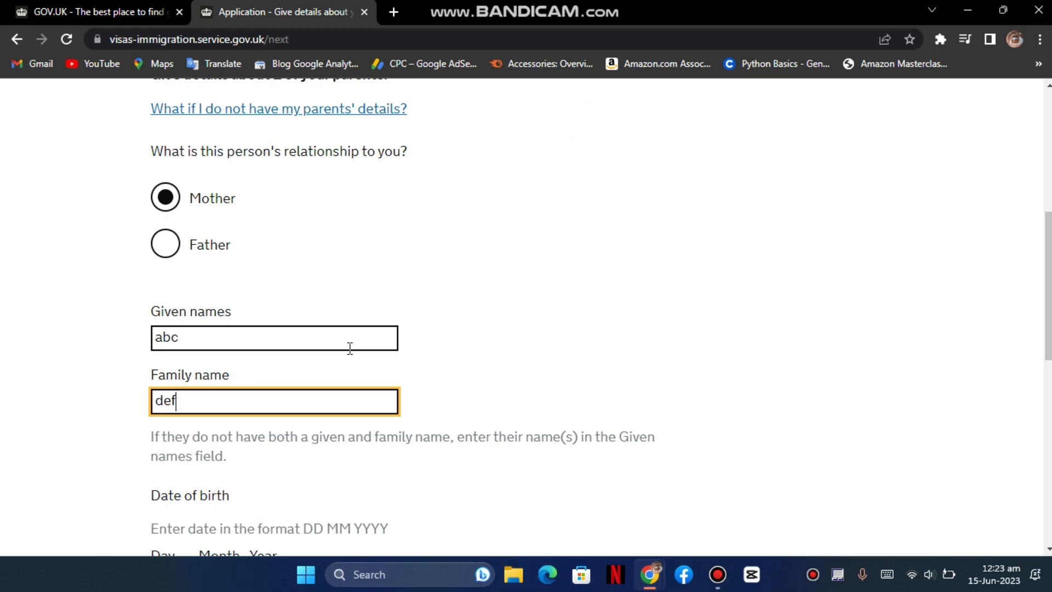
{"action": "key", "text": "Tab"}
{"action": "type", "text": "01"}
{"action": "key", "text": "Tab"}
{"action": "type", "text": "01"}
{"action": "key", "text": "Tab"}
{"action": "type", "text": "1950"}
- Set her nationality to Pakistan, confirm it never changed, and save
{"action": "key", "text": "Tab"}
{"action": "type", "text": "pa"}
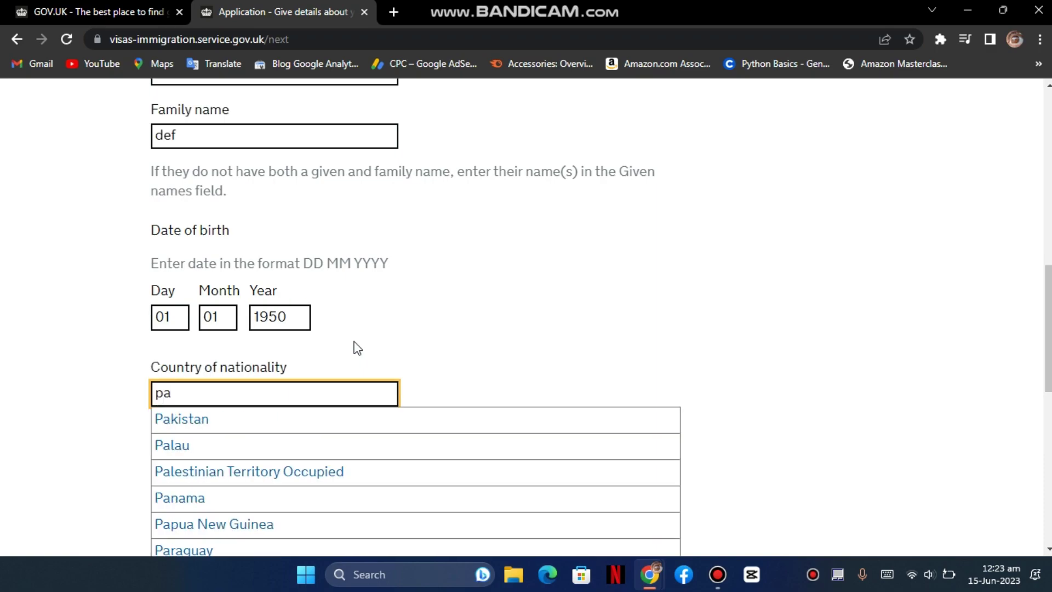
{"action": "left_click", "coordinate": [335, 419]}
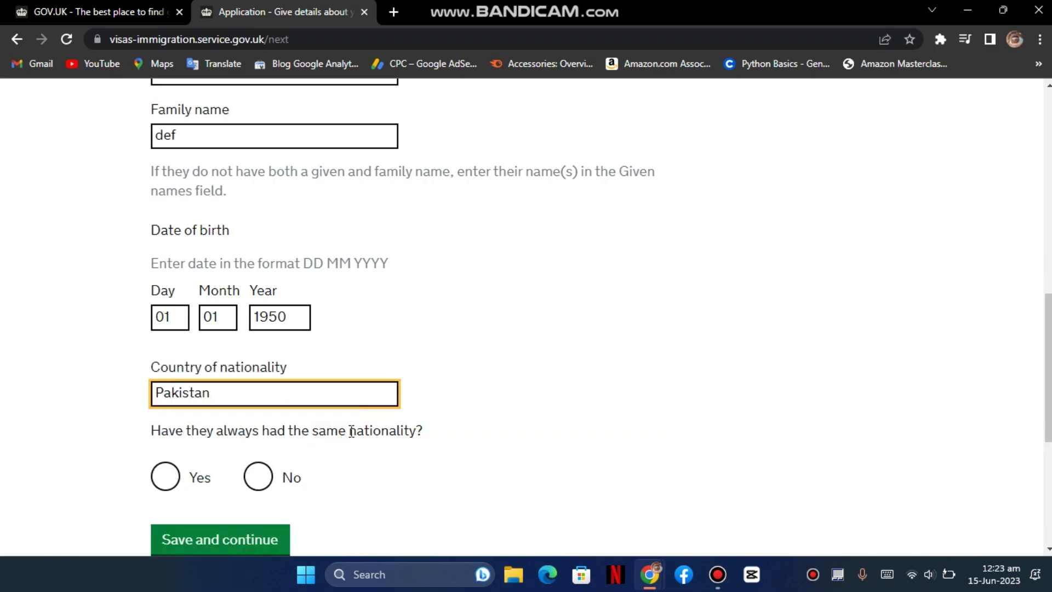
{"action": "left_click", "coordinate": [199, 470]}
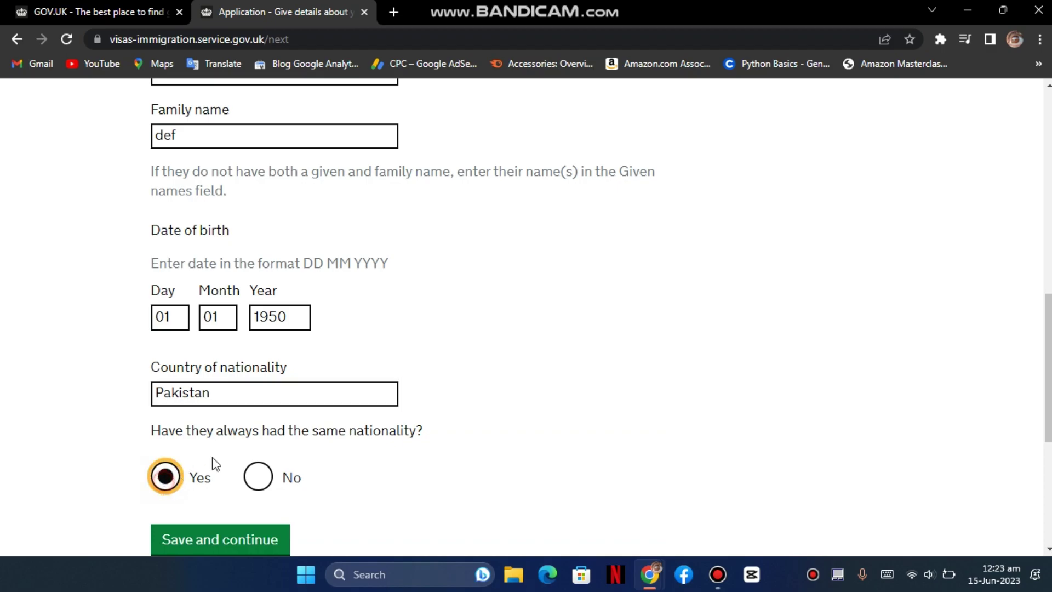
{"action": "scroll", "coordinate": [293, 468], "scroll_direction": "down", "scroll_amount": 1}
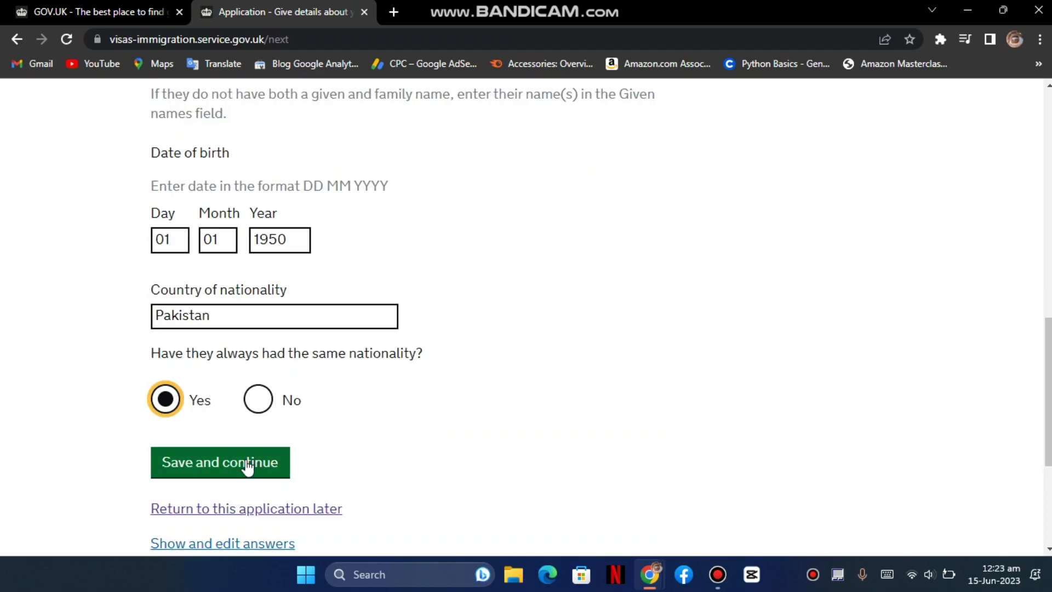
{"action": "scroll", "coordinate": [248, 467], "scroll_direction": "up", "scroll_amount": 3}
{"action": "scroll", "coordinate": [248, 467], "scroll_direction": "down", "scroll_amount": 2}
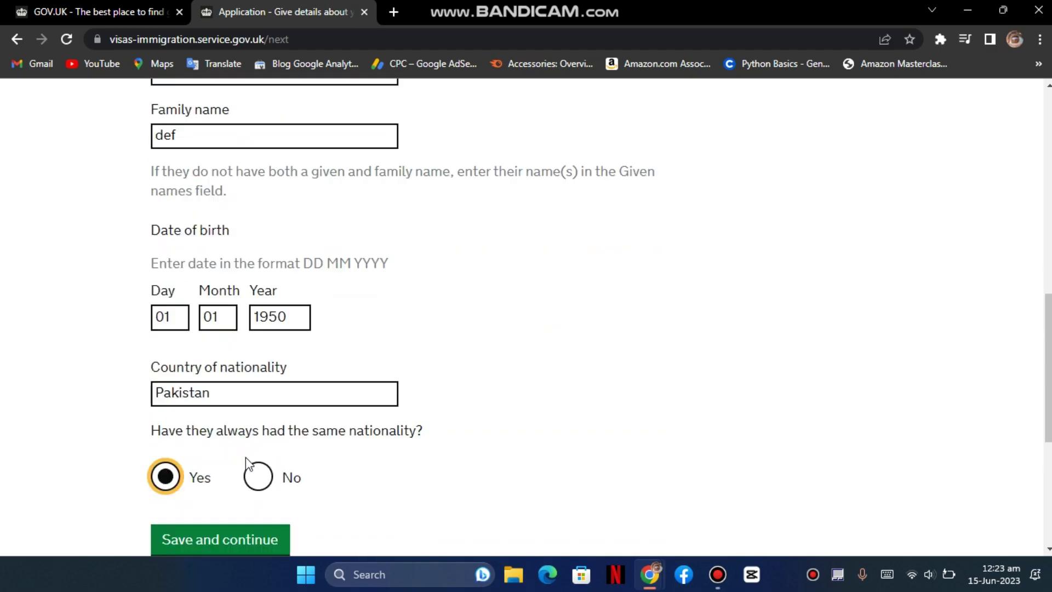
{"action": "scroll", "coordinate": [248, 465], "scroll_direction": "down", "scroll_amount": 1}
{"action": "left_click", "coordinate": [246, 463]}
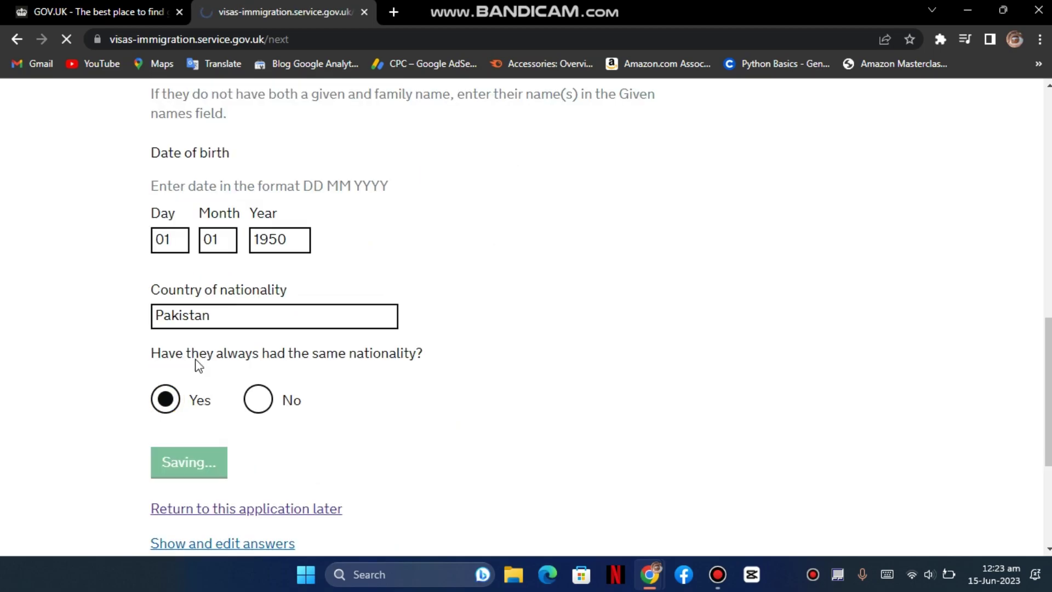
{"action": "scroll", "coordinate": [259, 367], "scroll_direction": "down", "scroll_amount": 2}
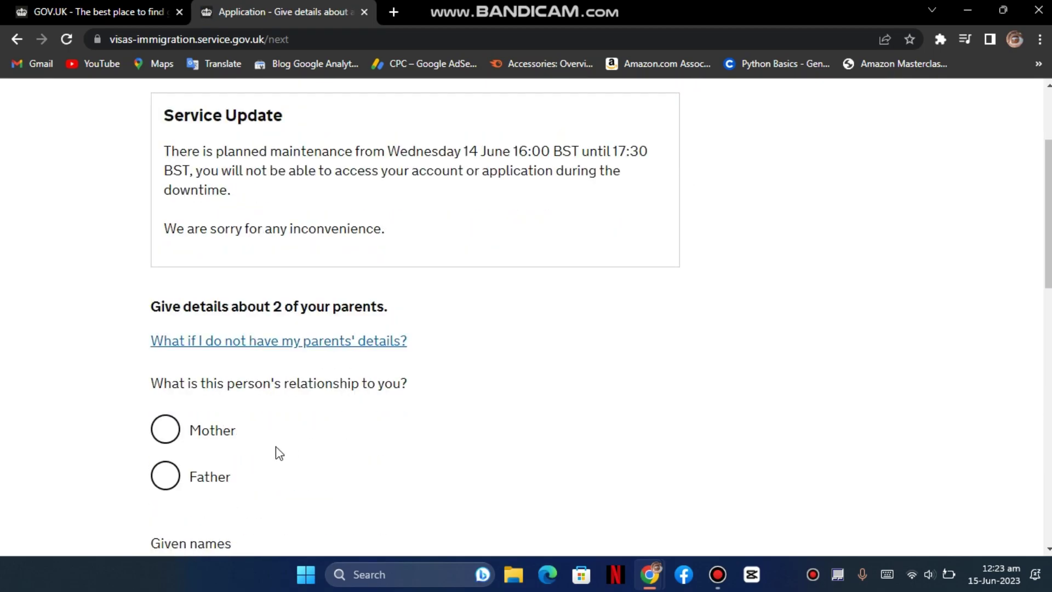
- Mark the second parent as Father, entering his names and birth date 01 01 1960
{"action": "left_click", "coordinate": [197, 478]}
{"action": "scroll", "coordinate": [383, 378], "scroll_direction": "down", "scroll_amount": 3}
{"action": "key", "text": "Tab"}
{"action": "type", "text": "ghi"}
{"action": "key", "text": "Tab"}
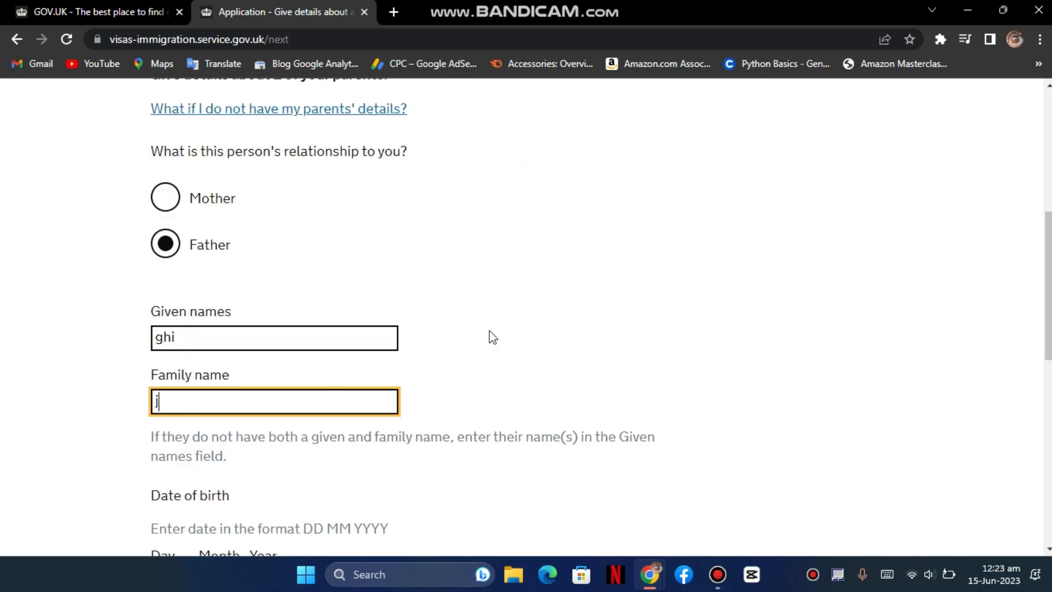
{"action": "type", "text": "jkl"}
{"action": "key", "text": "Tab"}
{"action": "type", "text": "01"}
{"action": "key", "text": "Tab"}
{"action": "type", "text": "01"}
{"action": "key", "text": "Tab"}
{"action": "type", "text": "1960"}
- Set his nationality to Pakistan, answer Yes to always holding it, and save
{"action": "key", "text": "Tab"}
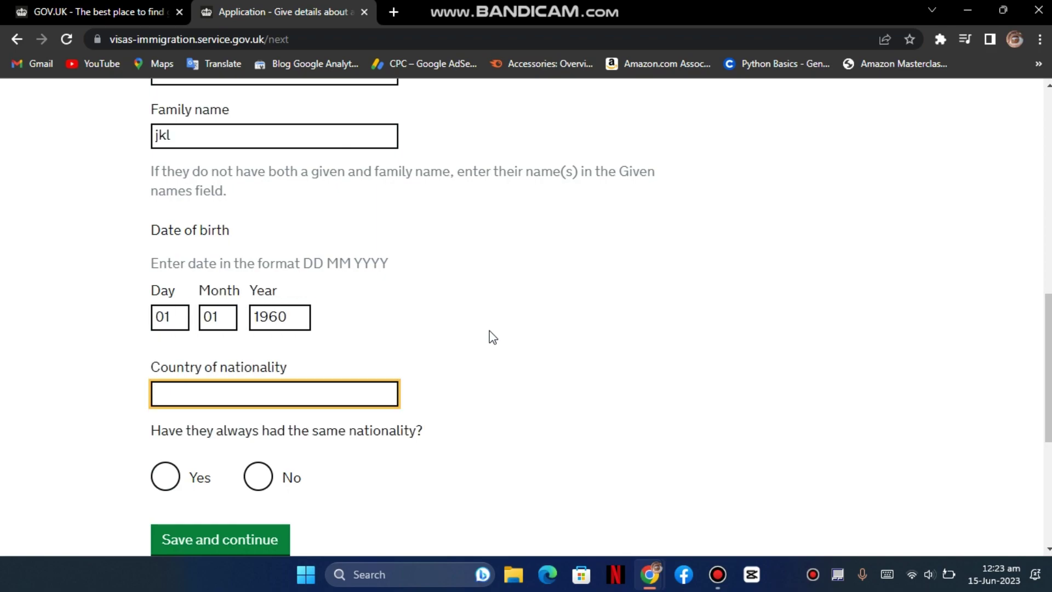
{"action": "type", "text": "pak"}
{"action": "left_click", "coordinate": [366, 422]}
{"action": "scroll", "coordinate": [222, 427], "scroll_direction": "down", "scroll_amount": 1}
{"action": "left_click", "coordinate": [257, 404]}
{"action": "left_click", "coordinate": [170, 409]}
{"action": "scroll", "coordinate": [211, 384], "scroll_direction": "down", "scroll_amount": 1}
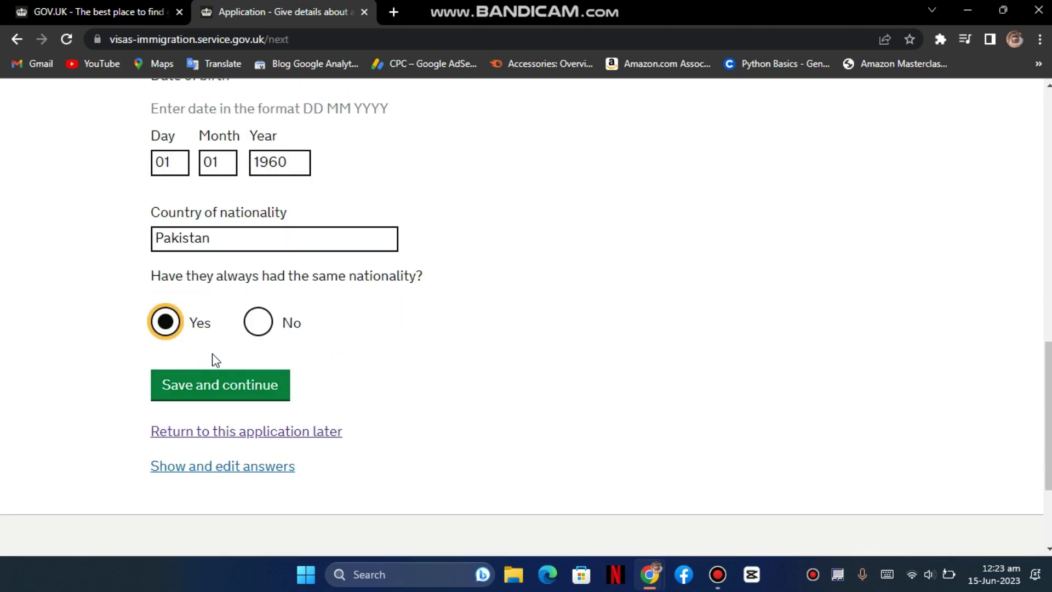
{"action": "left_click", "coordinate": [223, 389]}
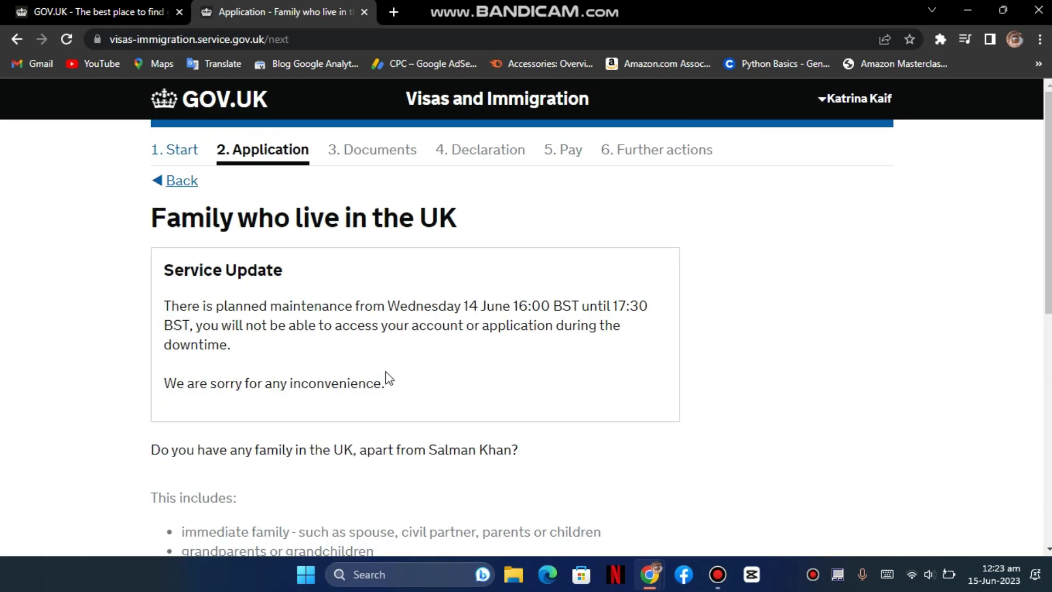
{"action": "scroll", "coordinate": [388, 378], "scroll_direction": "down", "scroll_amount": 3}
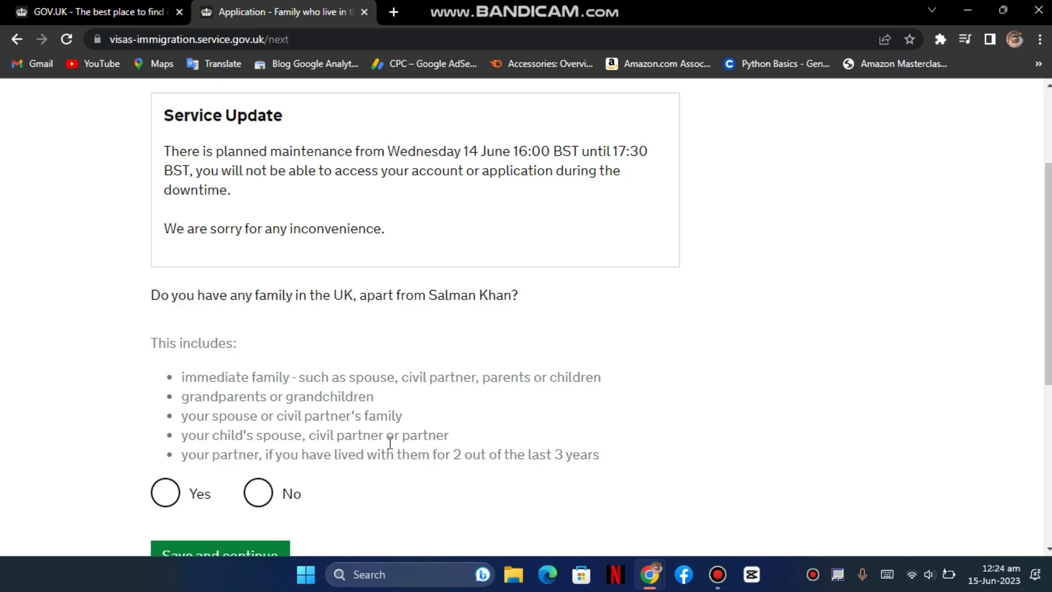
- Answer No to having family in the UK and save
{"action": "left_click", "coordinate": [200, 490]}
{"action": "scroll", "coordinate": [212, 454], "scroll_direction": "down", "scroll_amount": 1}
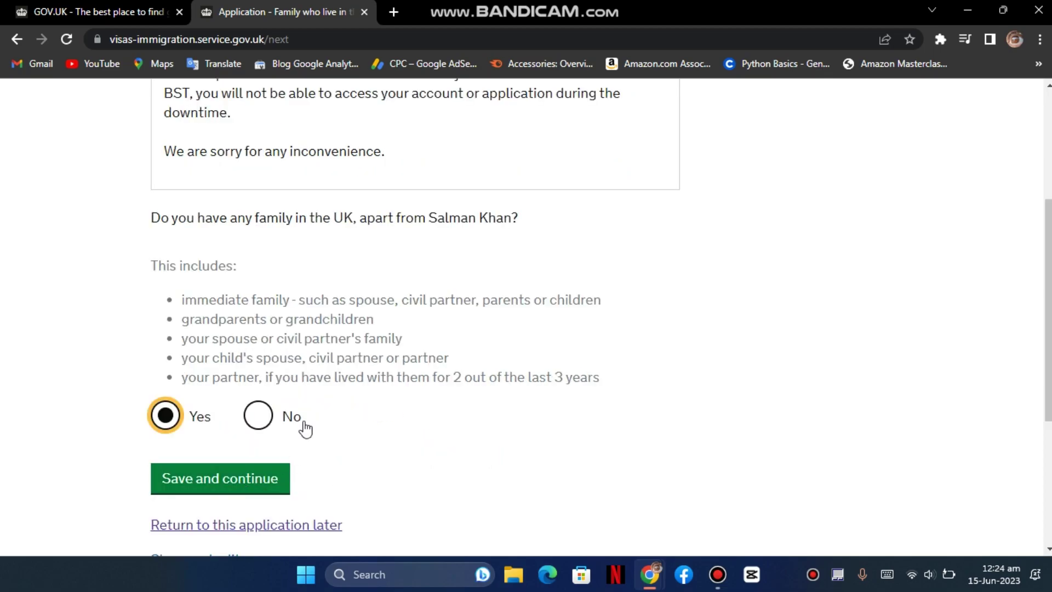
{"action": "left_click", "coordinate": [259, 419]}
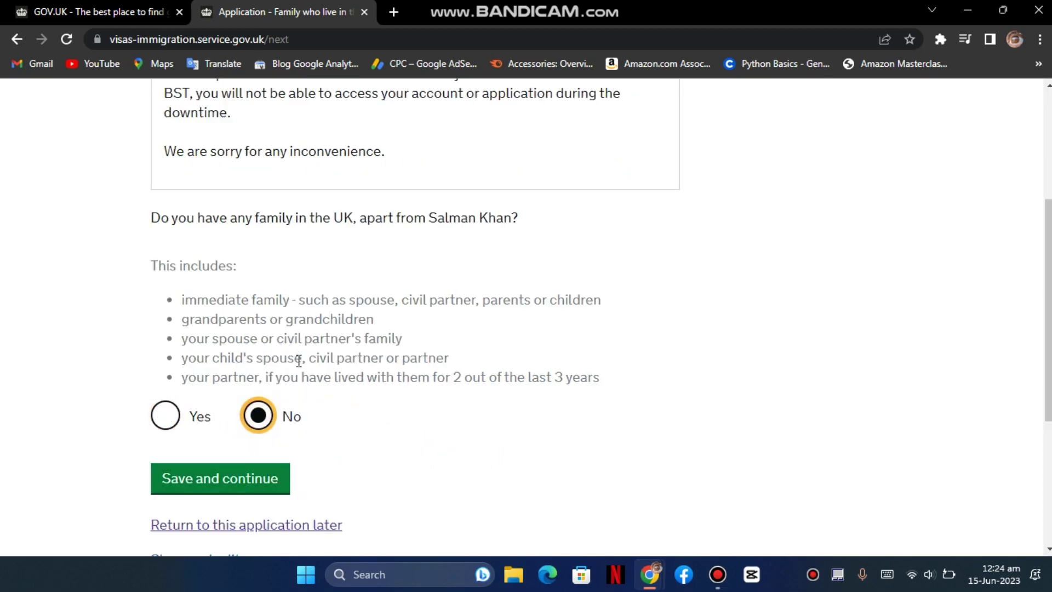
{"action": "left_click", "coordinate": [251, 477]}
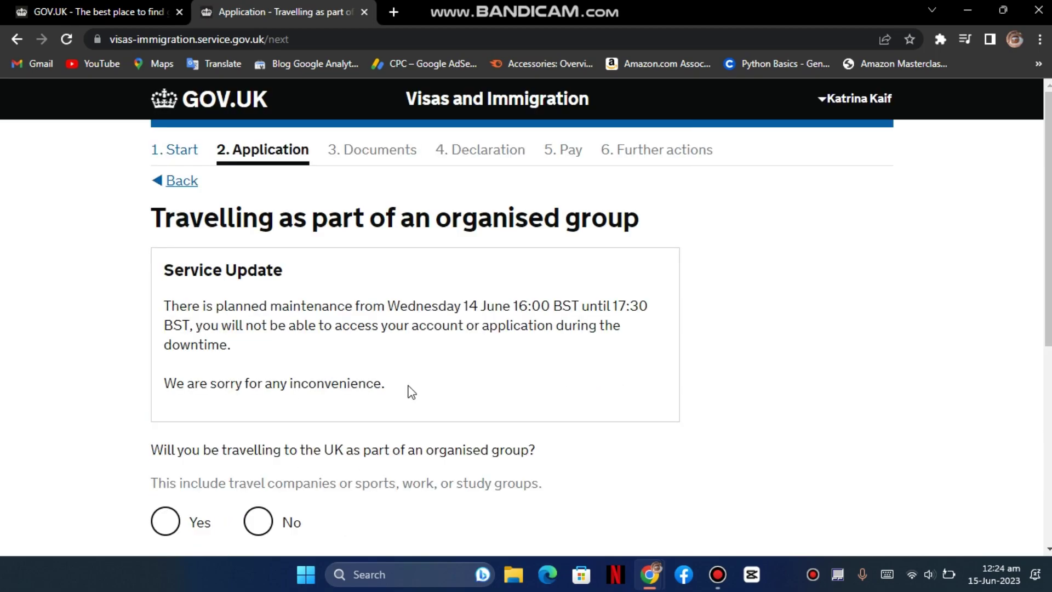
- Answer No to travelling in an organised group and save
{"action": "scroll", "coordinate": [472, 305], "scroll_direction": "down", "scroll_amount": 3}
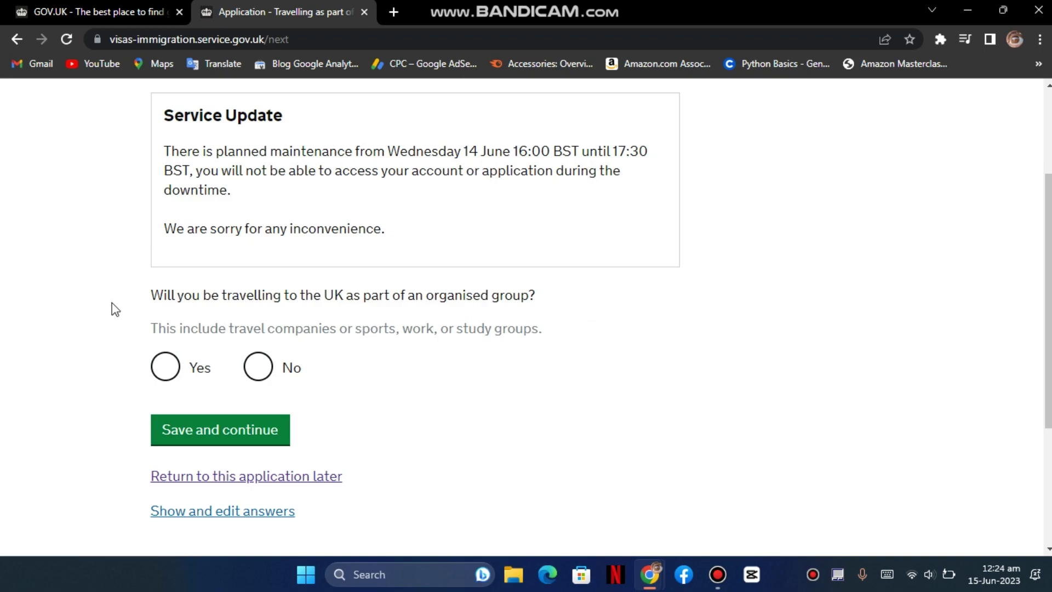
{"action": "left_click", "coordinate": [165, 371]}
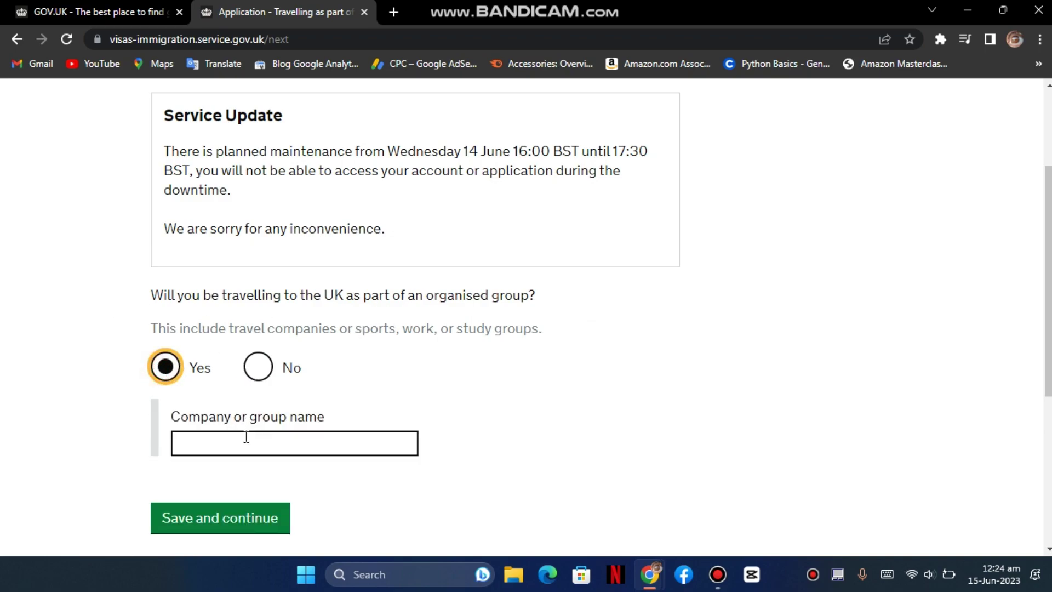
{"action": "left_click", "coordinate": [257, 374]}
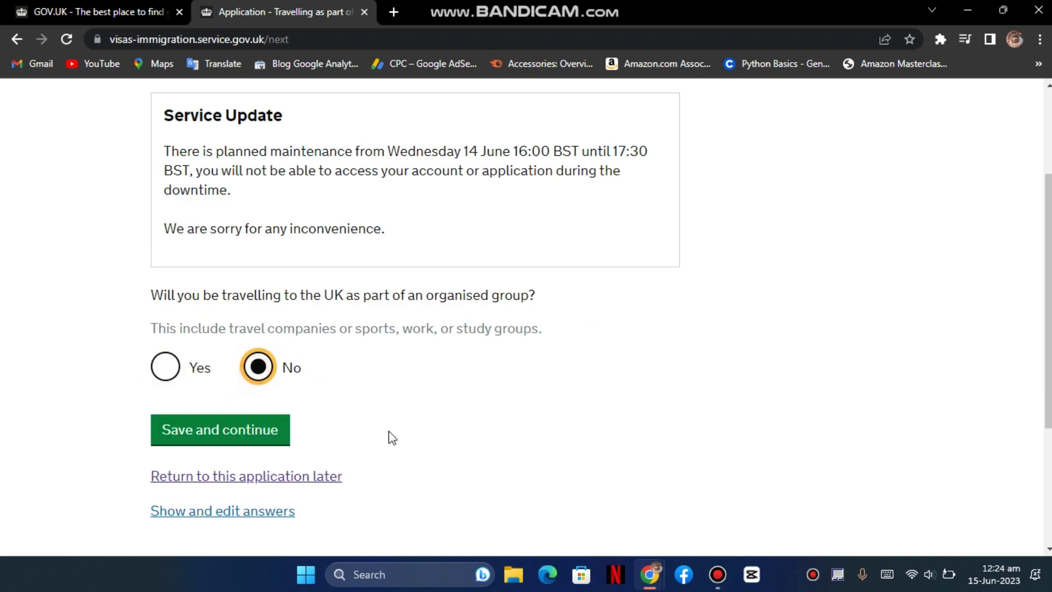
{"action": "left_click", "coordinate": [219, 434]}
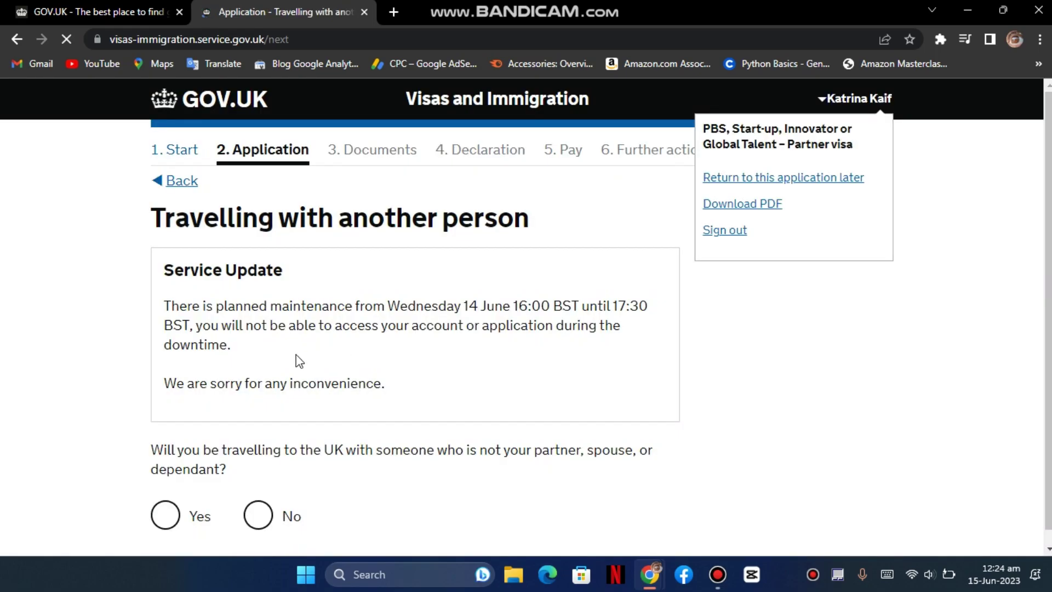
- Answer No to travelling with another person and save
{"action": "scroll", "coordinate": [182, 457], "scroll_direction": "down", "scroll_amount": 1}
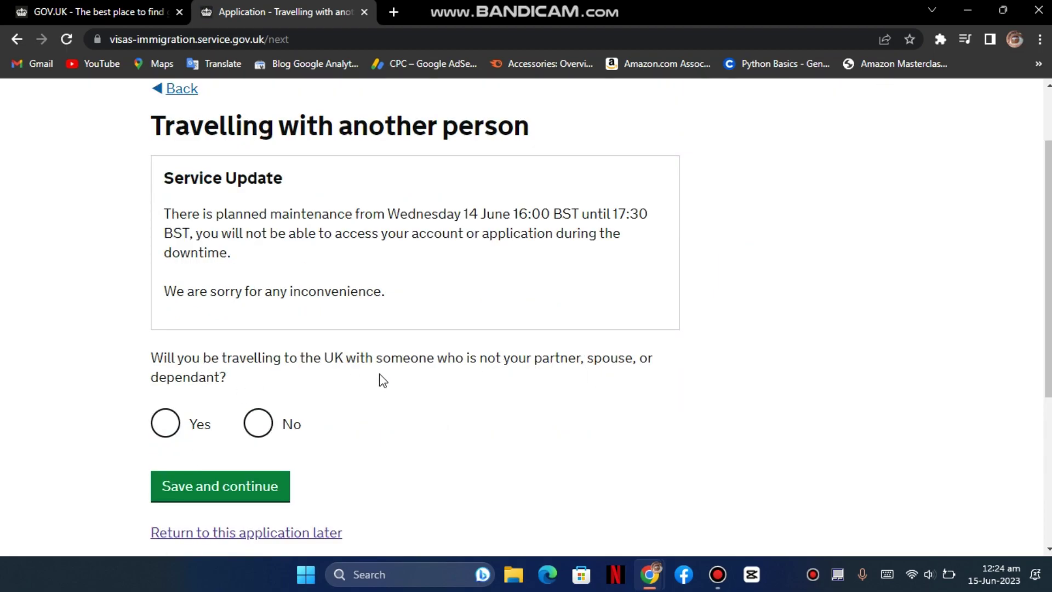
{"action": "left_click", "coordinate": [177, 419]}
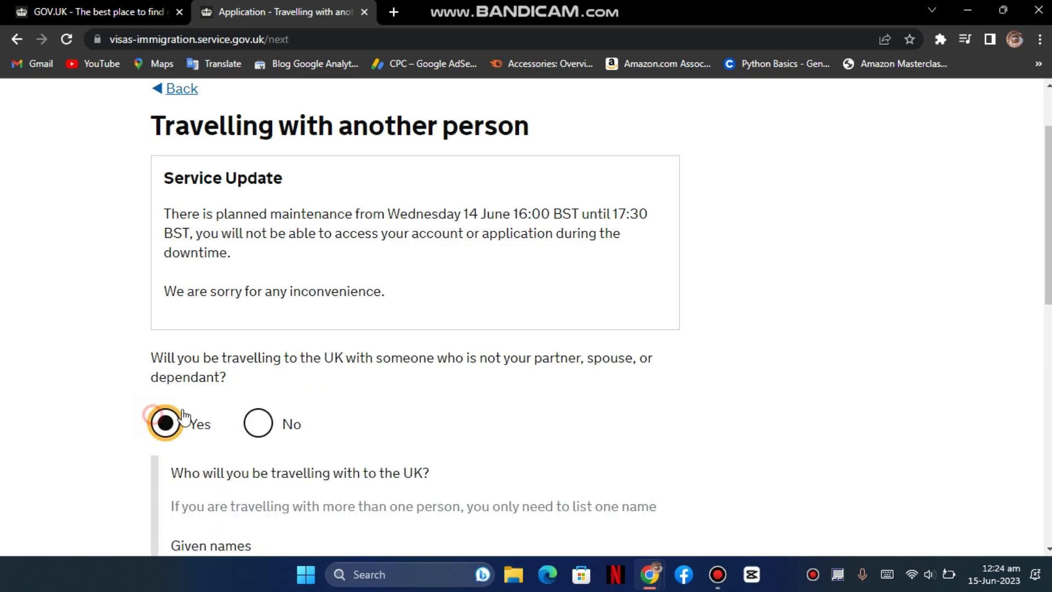
{"action": "scroll", "coordinate": [307, 442], "scroll_direction": "down", "scroll_amount": 3}
{"action": "scroll", "coordinate": [279, 462], "scroll_direction": "down", "scroll_amount": 4}
{"action": "scroll", "coordinate": [296, 413], "scroll_direction": "up", "scroll_amount": 6}
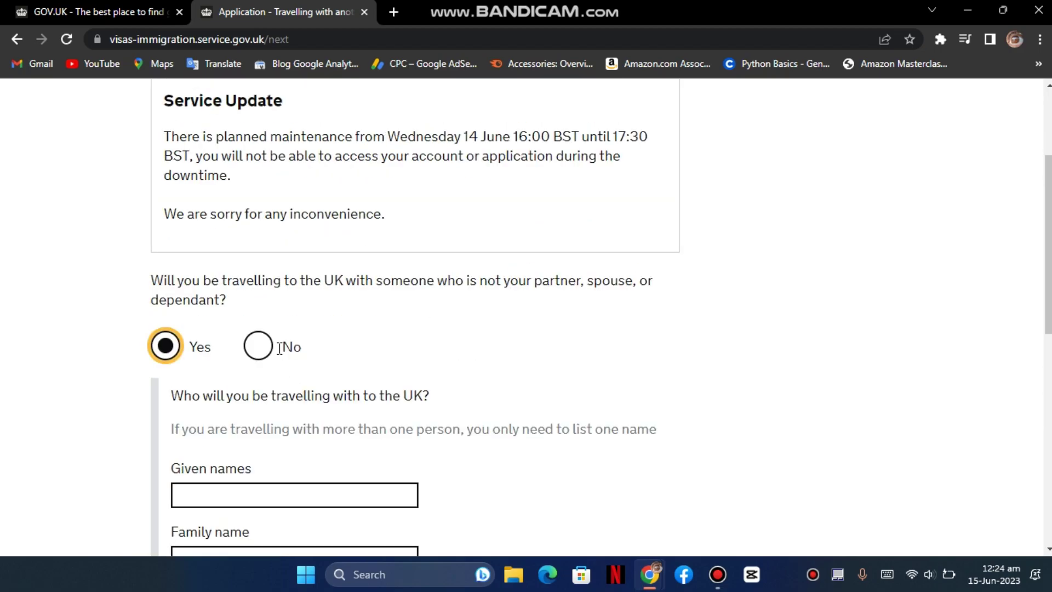
{"action": "left_click", "coordinate": [258, 345]}
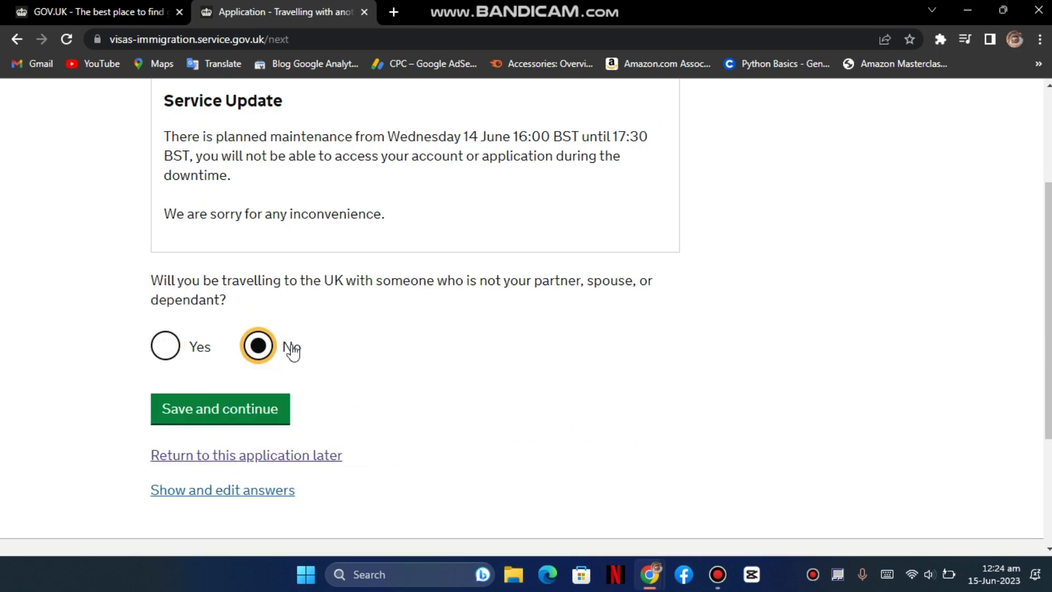
{"action": "left_click", "coordinate": [256, 409]}
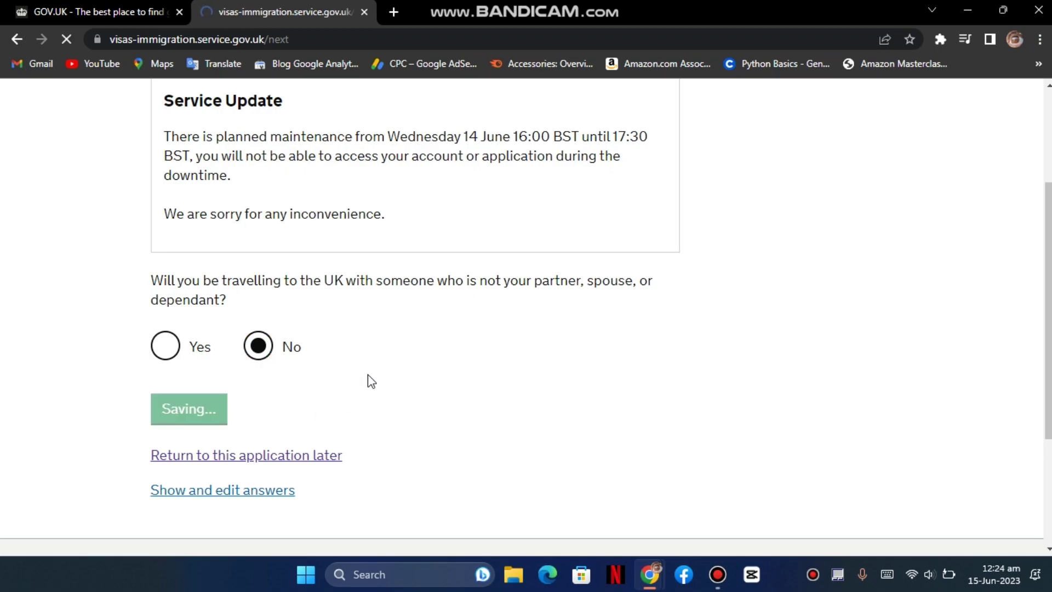
{"action": "scroll", "coordinate": [383, 319], "scroll_direction": "down", "scroll_amount": 3}
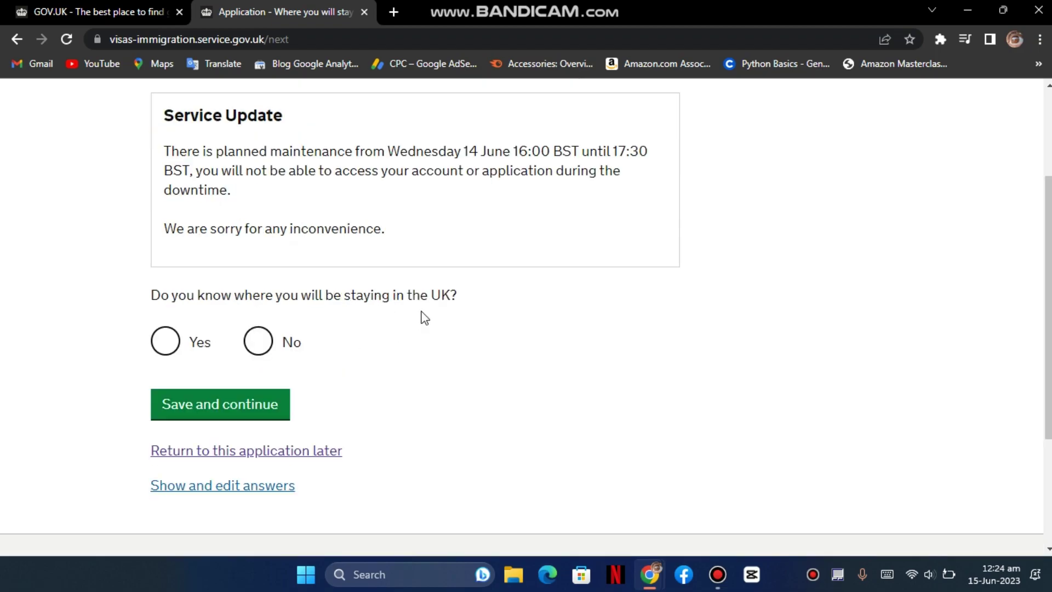
- Answer No to knowing your UK address and save
{"action": "left_click", "coordinate": [186, 346]}
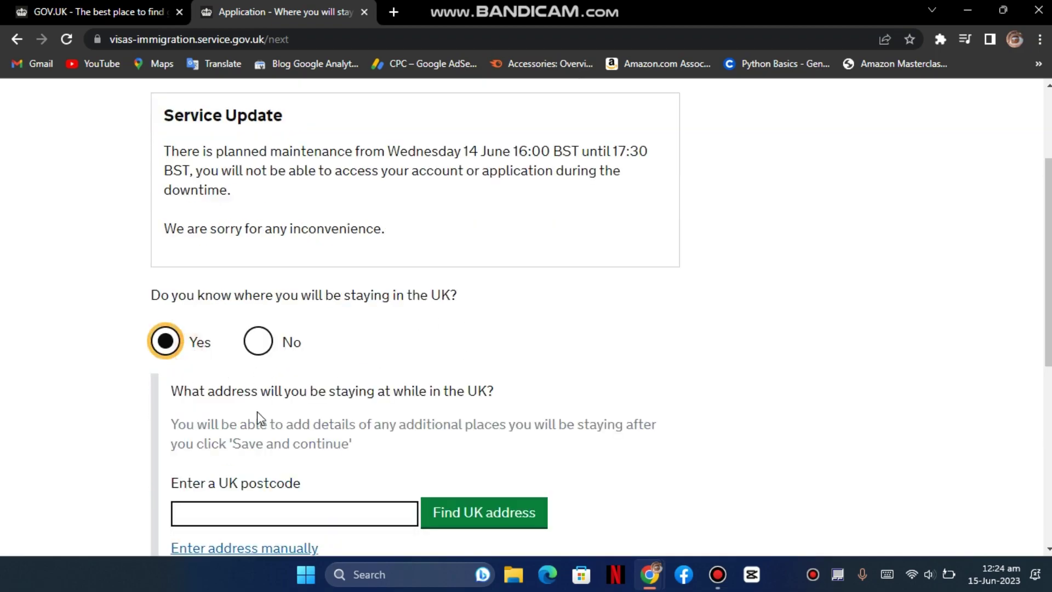
{"action": "scroll", "coordinate": [268, 406], "scroll_direction": "down", "scroll_amount": 1}
{"action": "left_click", "coordinate": [270, 428]}
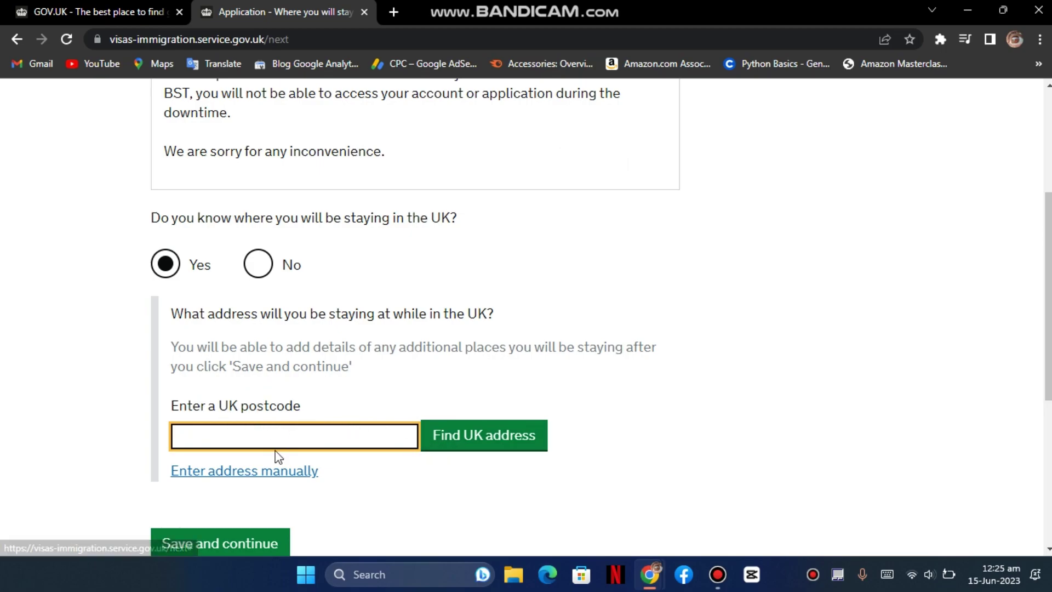
{"action": "left_click", "coordinate": [263, 270]}
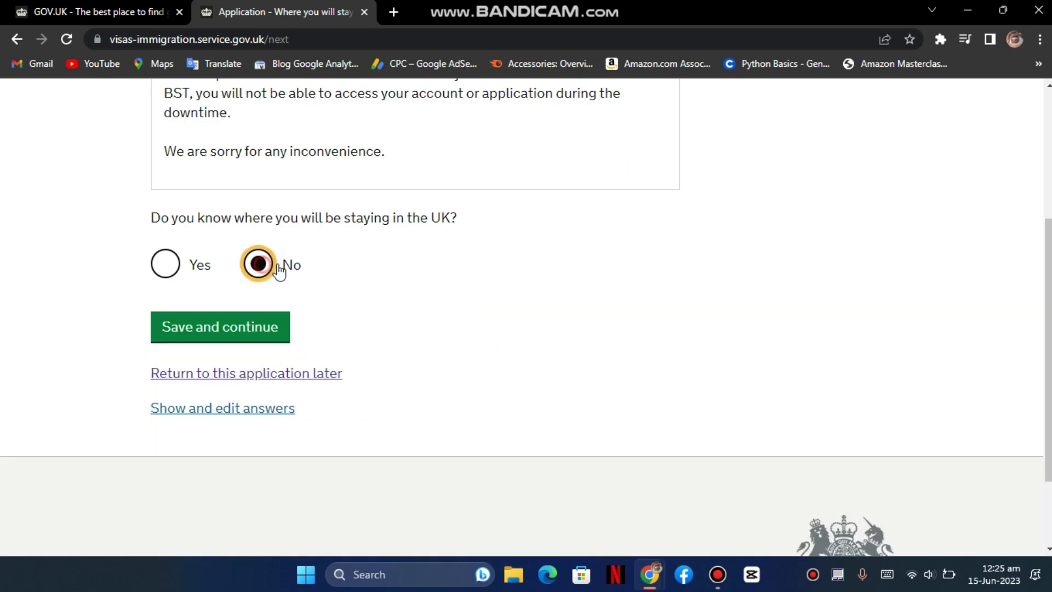
{"action": "left_click", "coordinate": [253, 339]}
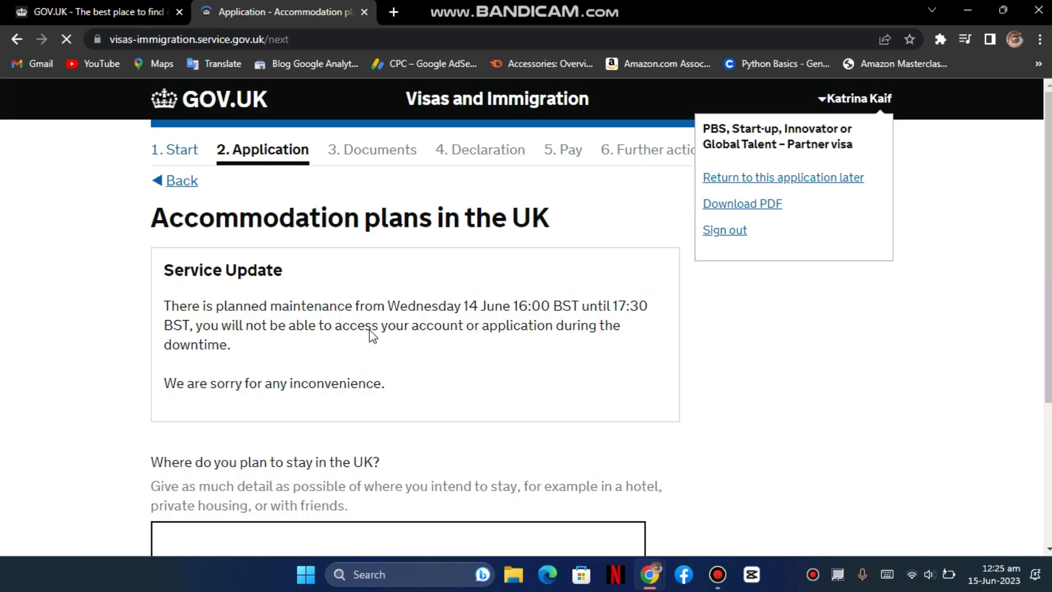
- Enter the accommodation plans 'whomever you are going to live with in UK' and save
{"action": "scroll", "coordinate": [396, 325], "scroll_direction": "down", "scroll_amount": 1}
{"action": "scroll", "coordinate": [399, 351], "scroll_direction": "down", "scroll_amount": 1}
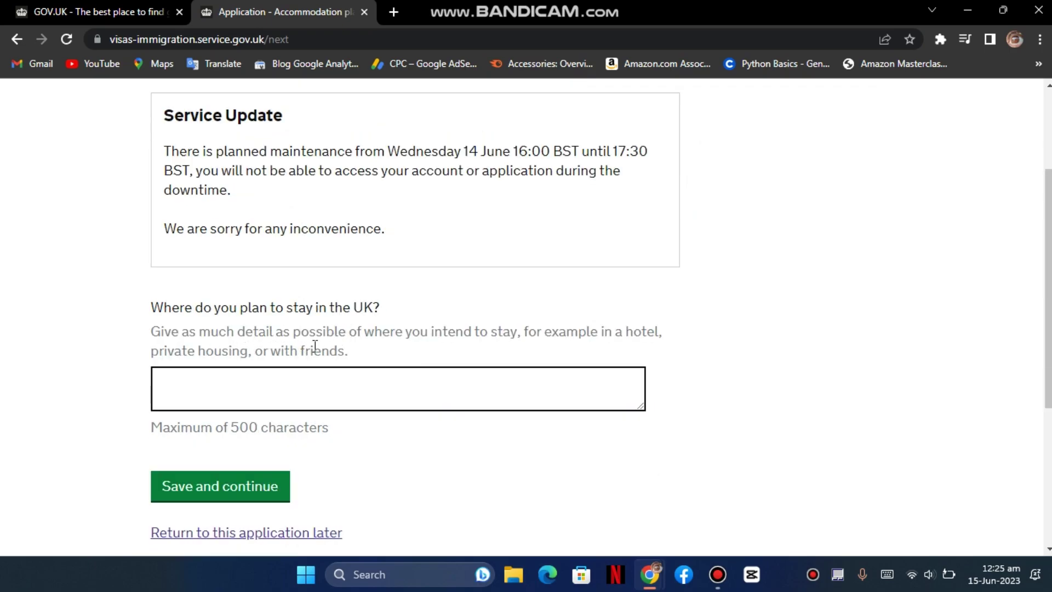
{"action": "left_click", "coordinate": [203, 383]}
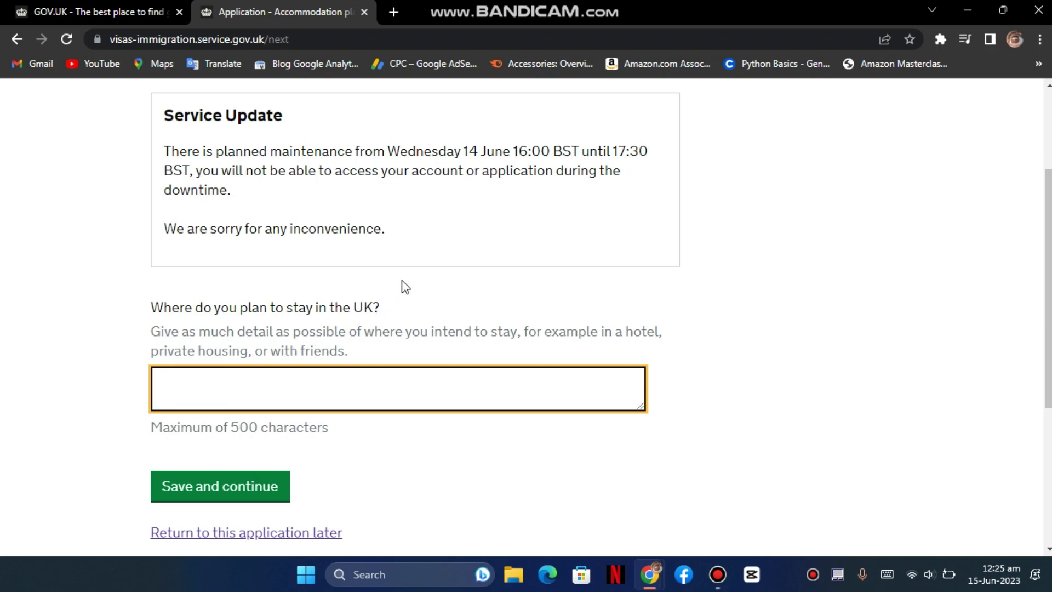
{"action": "type", "text": "whomever t"}
{"action": "key", "text": "BackSpace"}
{"action": "type", "text": "you"}
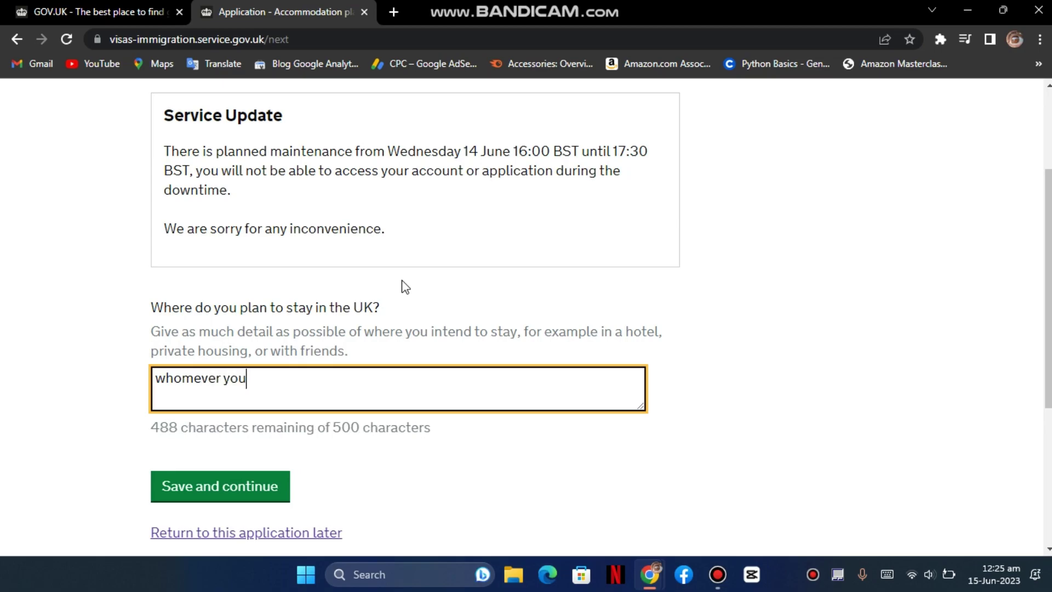
{"action": "type", "text": " are going"}
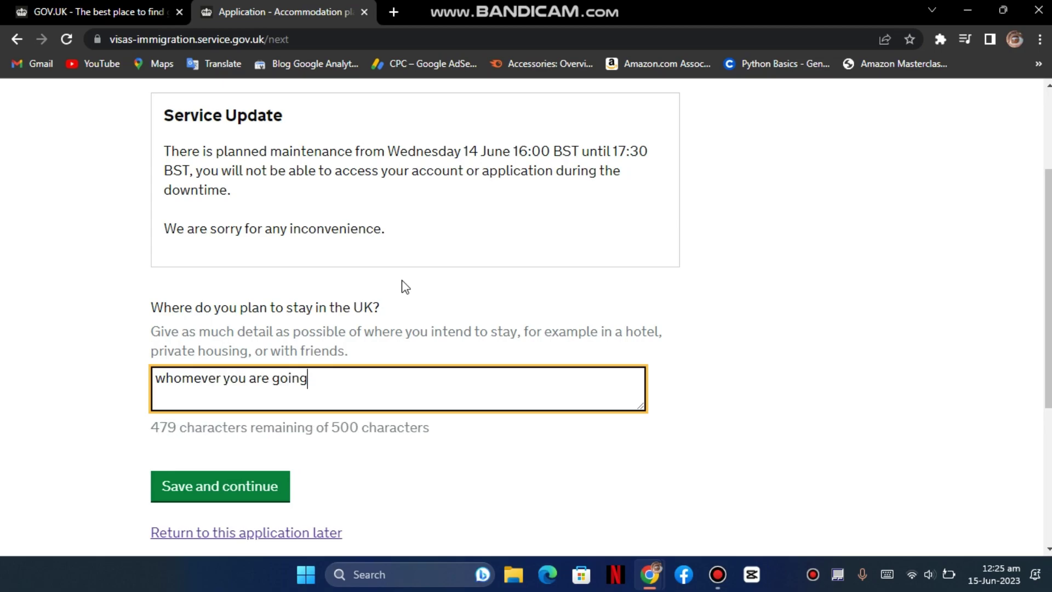
{"action": "type", "text": " to live with"}
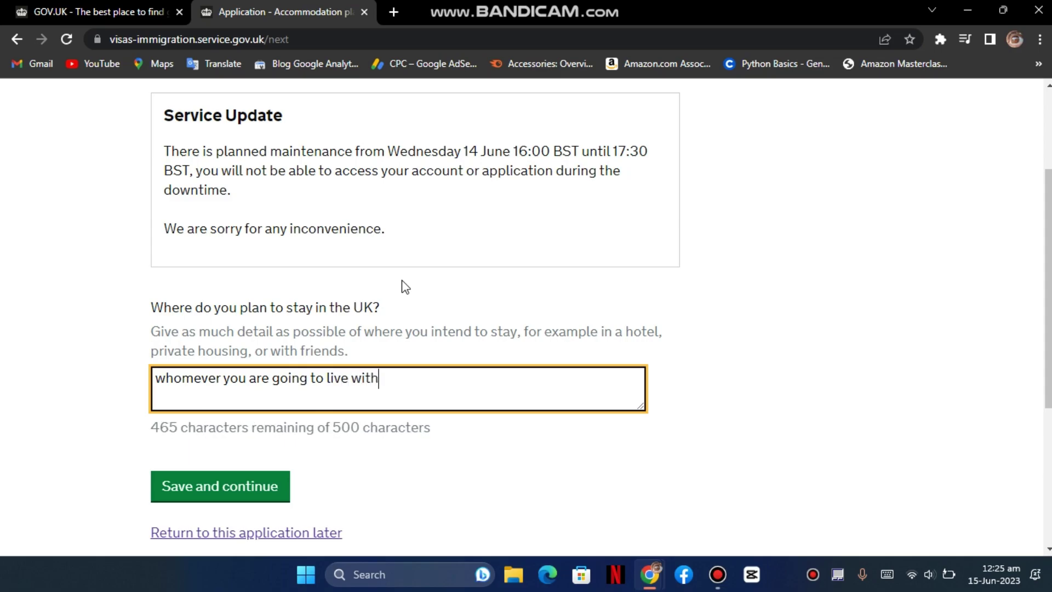
{"action": "type", "text": " in U"}
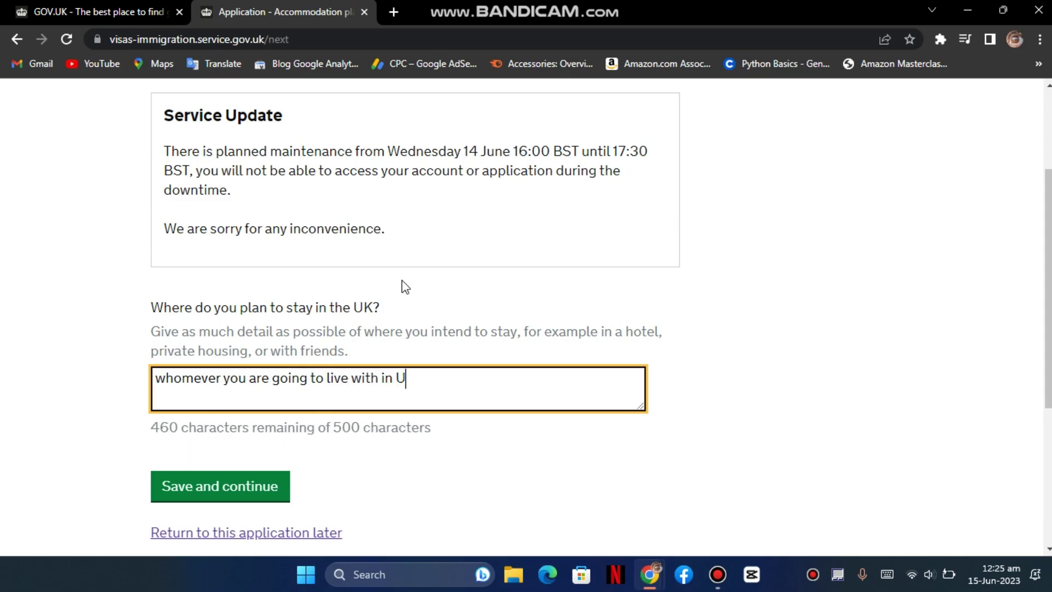
{"action": "type", "text": "K but"}
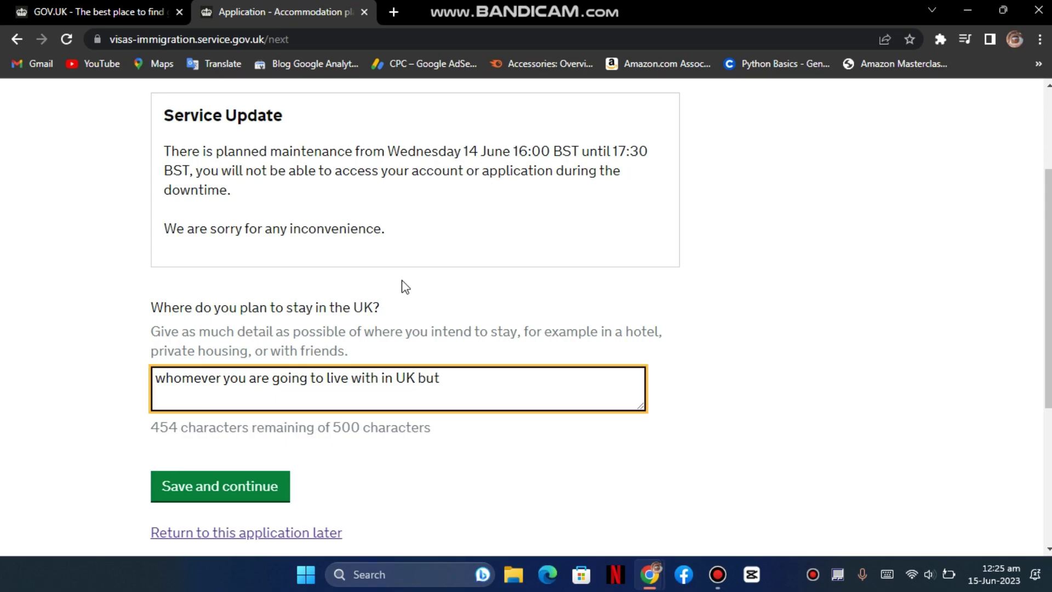
{"action": "key", "text": "BackSpace"}
{"action": "key", "text": "BackSpace"}
{"action": "key", "text": "BackSpace"}
{"action": "key", "text": "BackSpace"}
{"action": "key", "text": "BackSpace"}
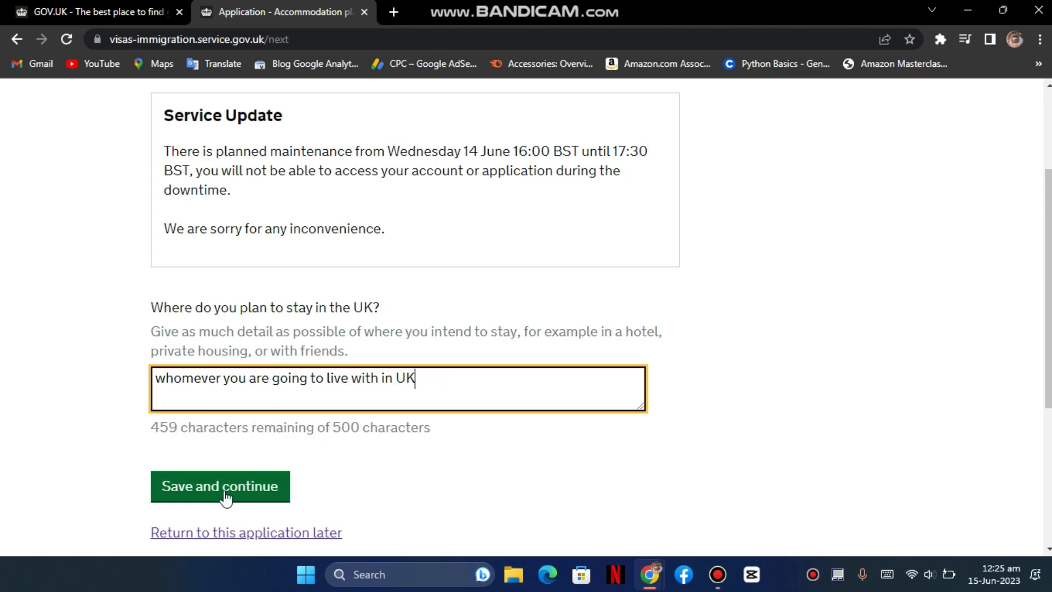
{"action": "left_click", "coordinate": [227, 493]}
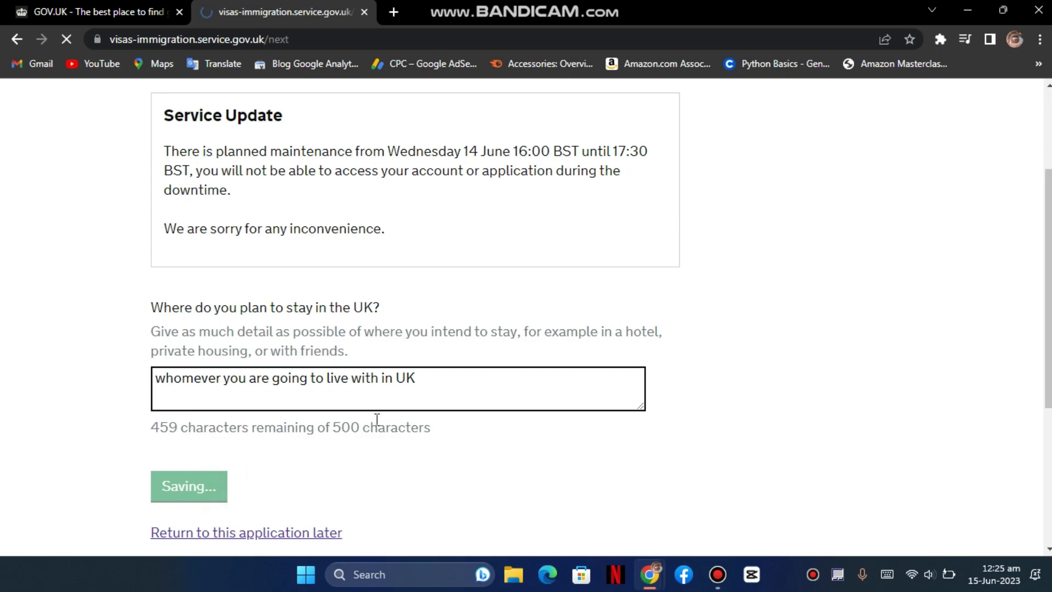
- Answer No to recently visiting the UK and save
{"action": "scroll", "coordinate": [378, 363], "scroll_direction": "down", "scroll_amount": 1}
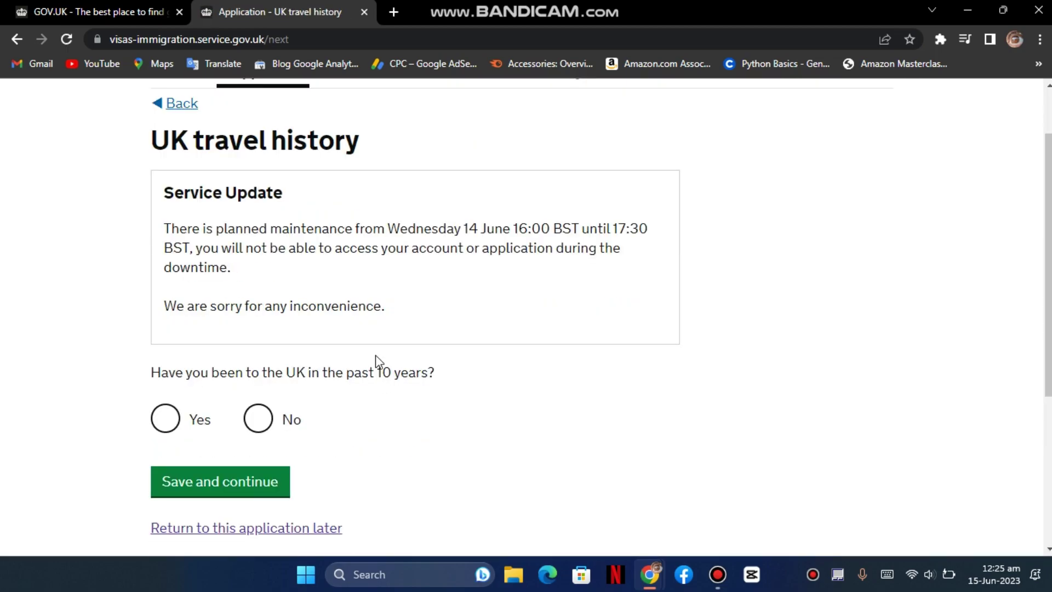
{"action": "scroll", "coordinate": [265, 258], "scroll_direction": "up", "scroll_amount": 1}
{"action": "scroll", "coordinate": [265, 263], "scroll_direction": "down", "scroll_amount": 1}
{"action": "left_click", "coordinate": [186, 421]}
{"action": "scroll", "coordinate": [252, 414], "scroll_direction": "down", "scroll_amount": 2}
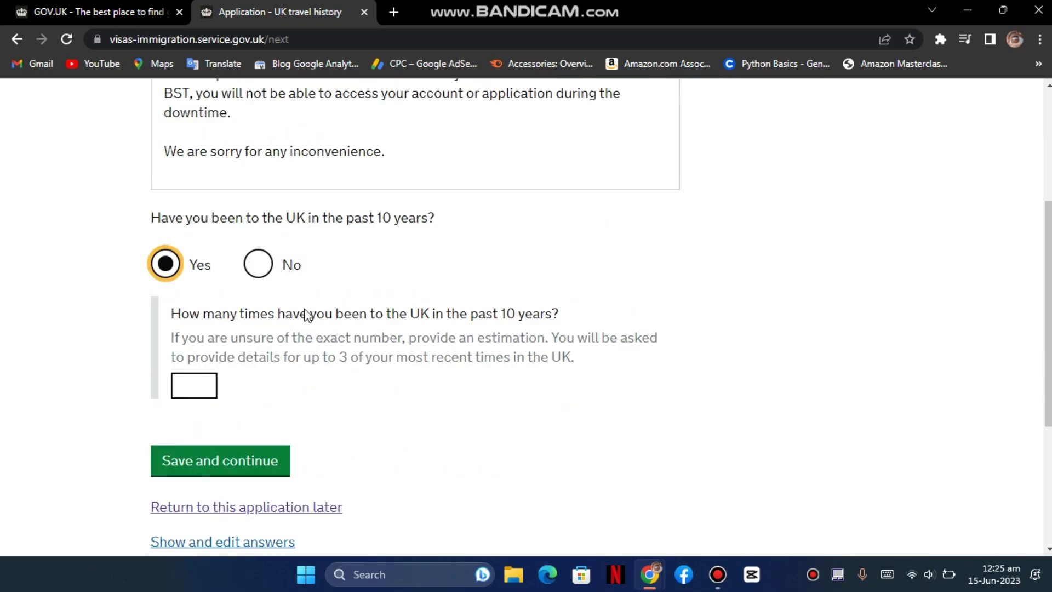
{"action": "left_click", "coordinate": [291, 263]}
{"action": "left_click", "coordinate": [249, 334]}
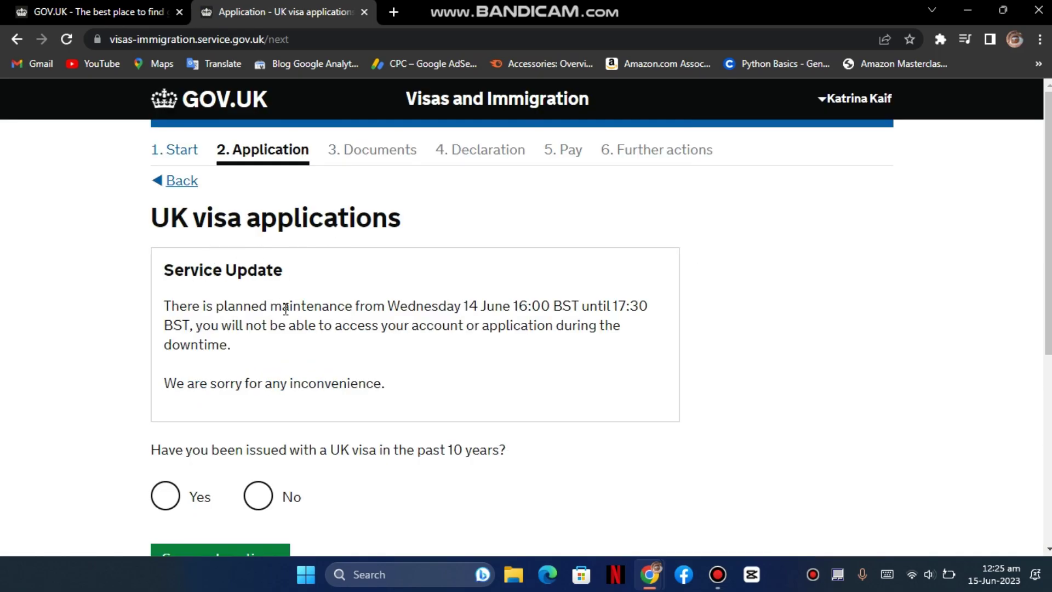
- Answer No to holding a recent UK visa and save
{"action": "scroll", "coordinate": [286, 310], "scroll_direction": "down", "scroll_amount": 2}
{"action": "left_click", "coordinate": [196, 340]}
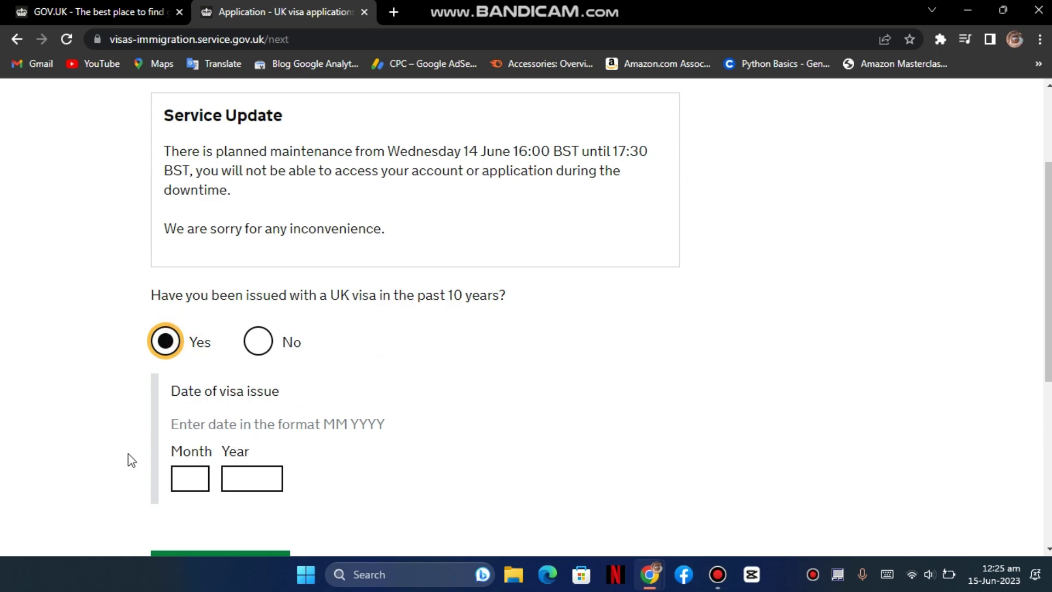
{"action": "left_click", "coordinate": [258, 341]}
{"action": "left_click", "coordinate": [250, 409]}
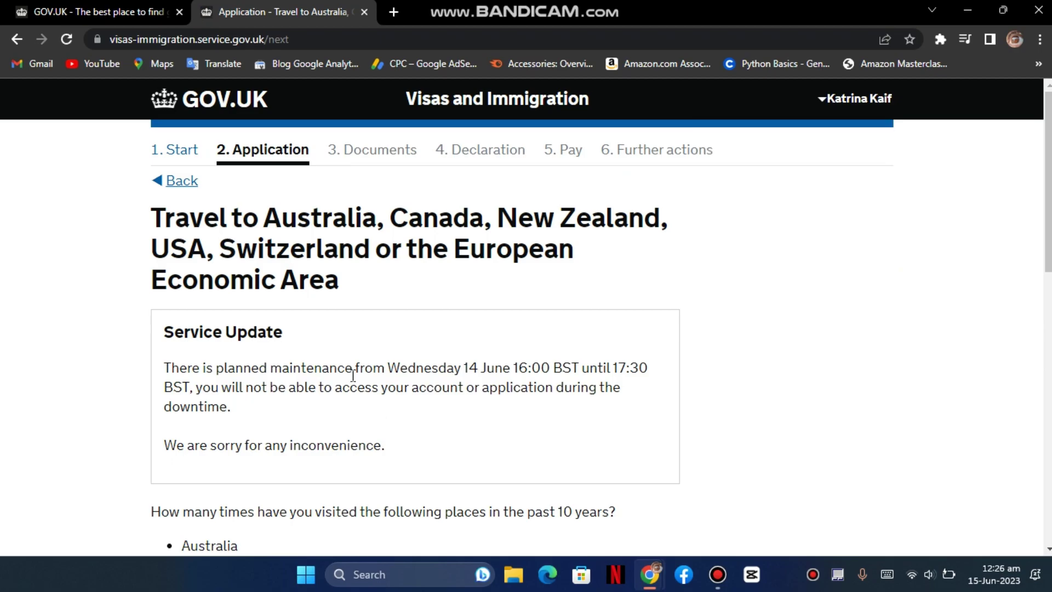
- Record Zero visits to the listed countries and save
{"action": "scroll", "coordinate": [294, 306], "scroll_direction": "down", "scroll_amount": 1}
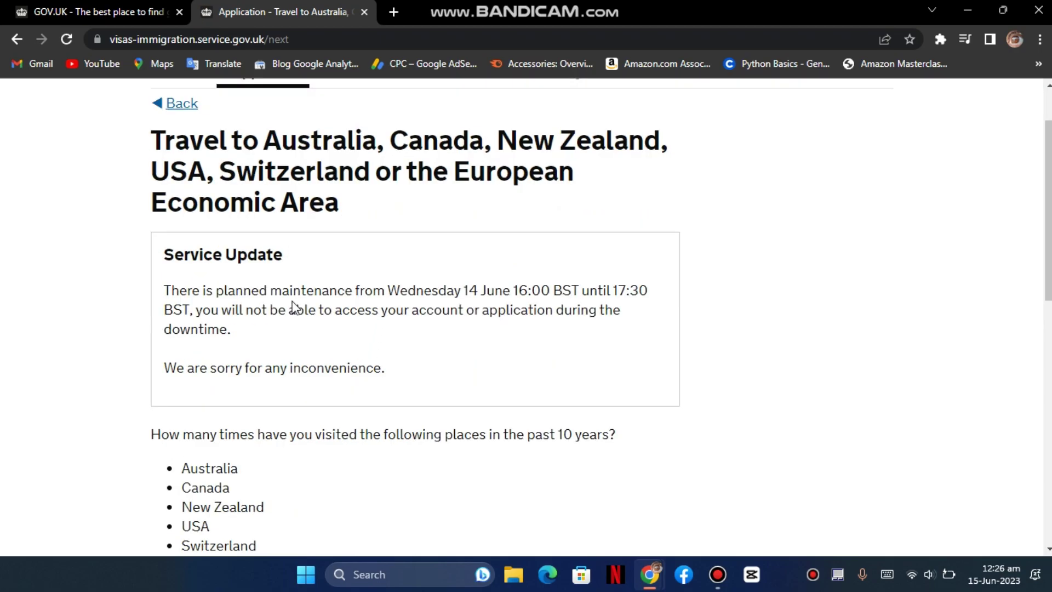
{"action": "scroll", "coordinate": [294, 301], "scroll_direction": "down", "scroll_amount": 1}
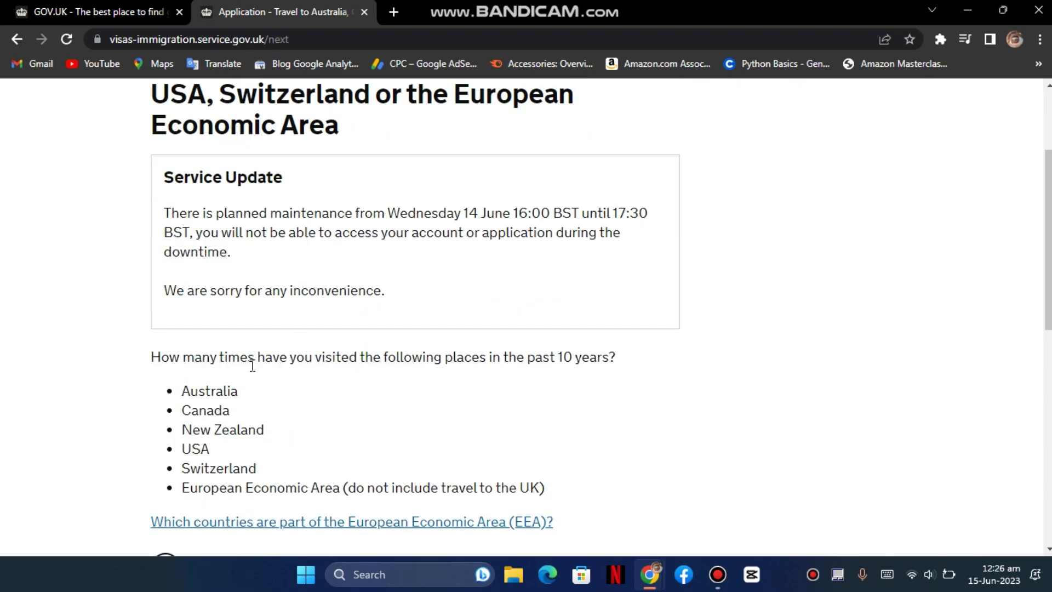
{"action": "scroll", "coordinate": [252, 364], "scroll_direction": "down", "scroll_amount": 1}
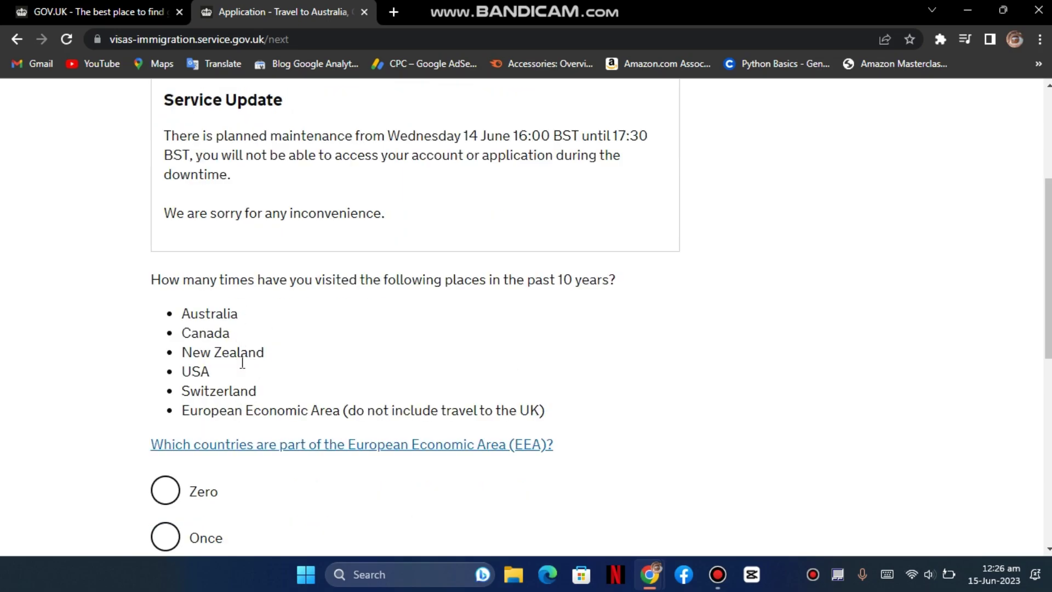
{"action": "scroll", "coordinate": [242, 363], "scroll_direction": "down", "scroll_amount": 1}
{"action": "scroll", "coordinate": [252, 372], "scroll_direction": "down", "scroll_amount": 1}
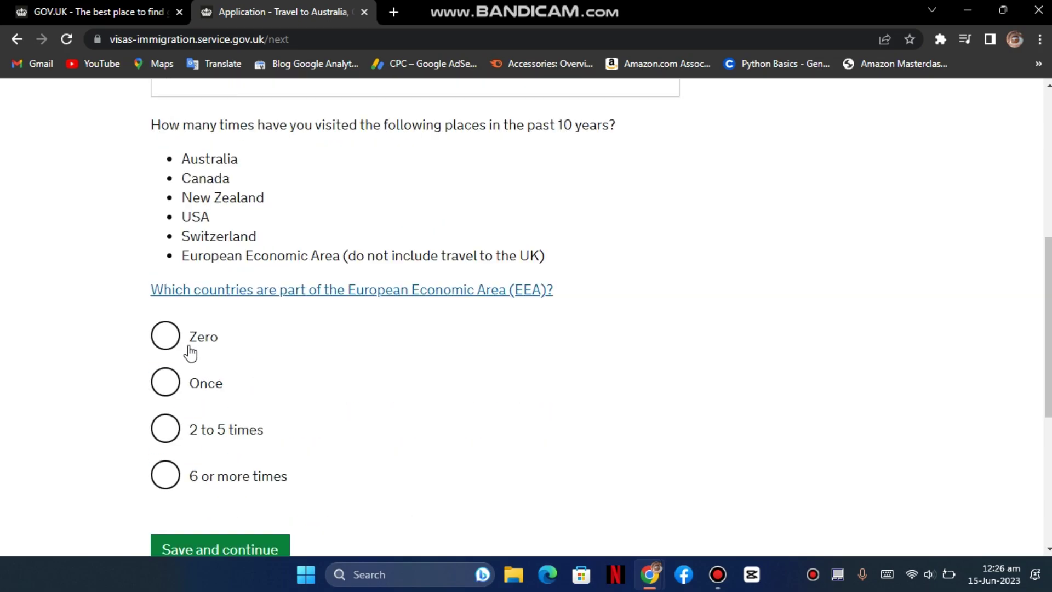
{"action": "left_click", "coordinate": [229, 341]}
{"action": "scroll", "coordinate": [230, 341], "scroll_direction": "down", "scroll_amount": 1}
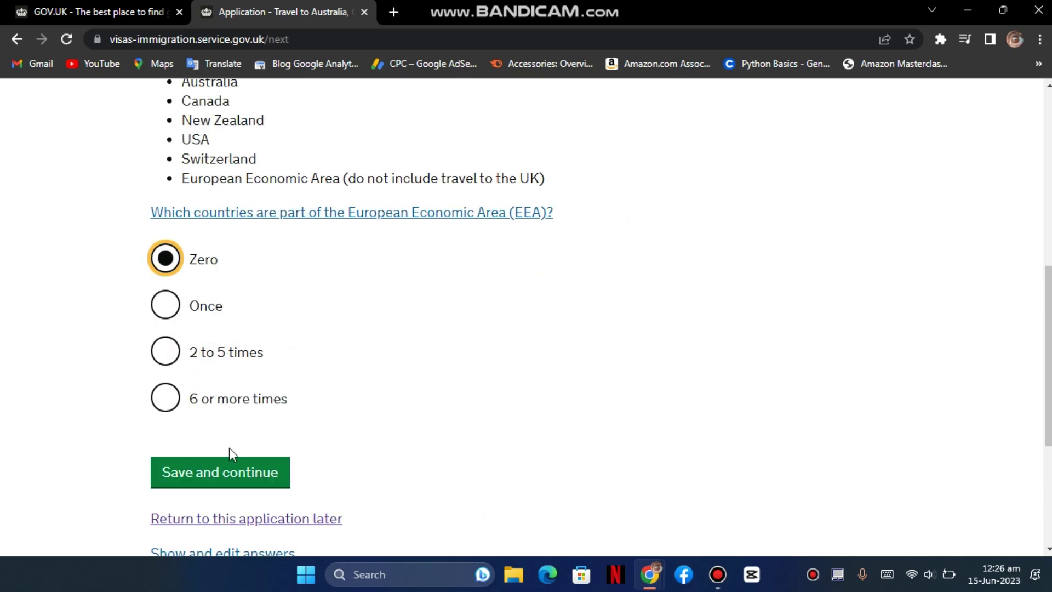
{"action": "left_click", "coordinate": [235, 474]}
- Answer No to visiting other countries in the last 10 years and save
{"action": "scroll", "coordinate": [282, 329], "scroll_direction": "down", "scroll_amount": 2}
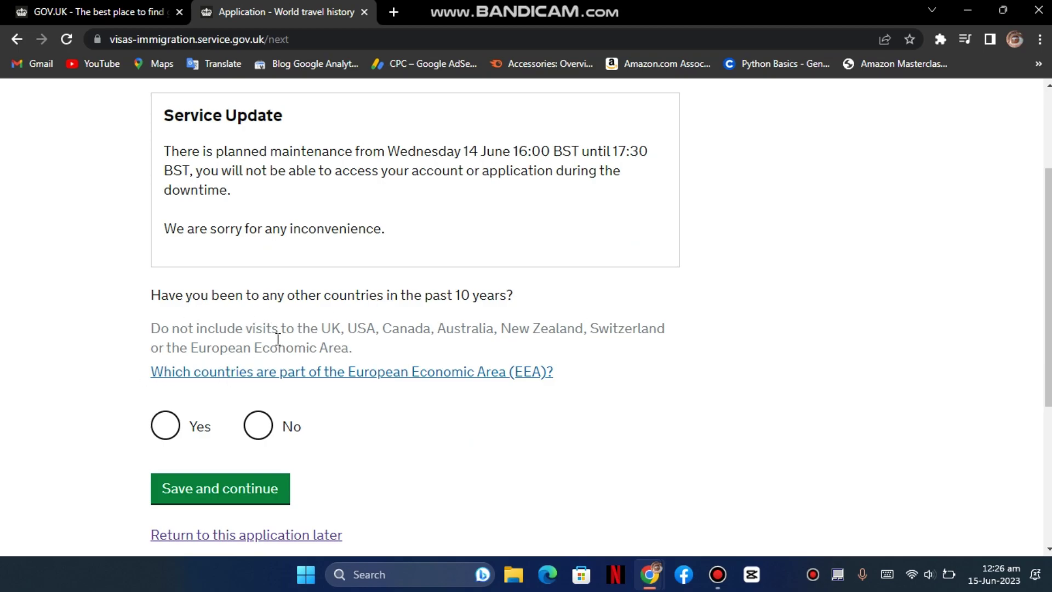
{"action": "scroll", "coordinate": [223, 369], "scroll_direction": "down", "scroll_amount": 1}
{"action": "left_click", "coordinate": [258, 348]}
{"action": "left_click", "coordinate": [226, 415]}
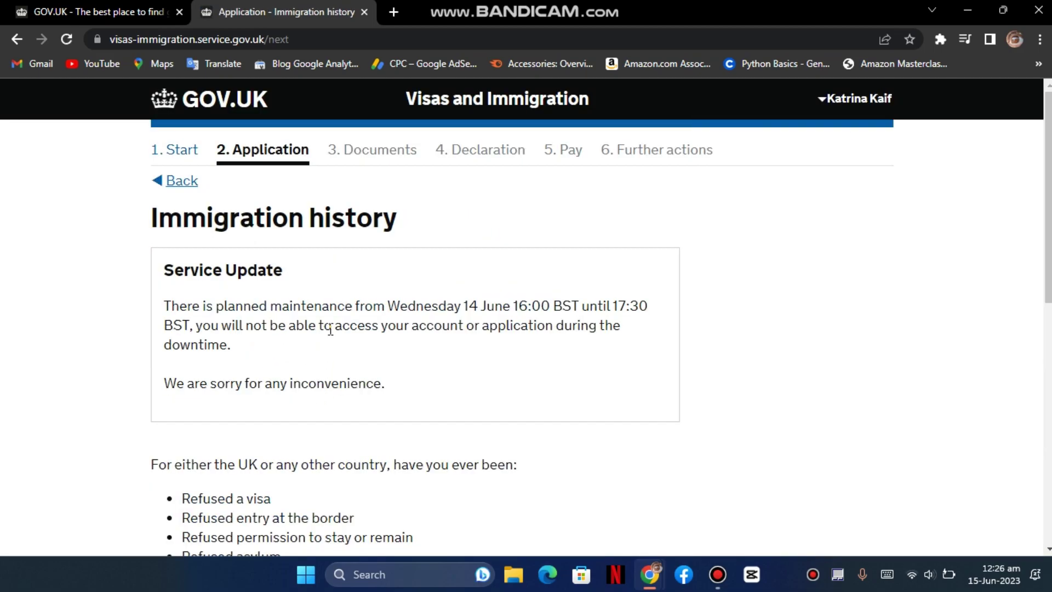
- Answer No to past refusals or removals on Immigration history and save
{"action": "scroll", "coordinate": [330, 330], "scroll_direction": "down", "scroll_amount": 2}
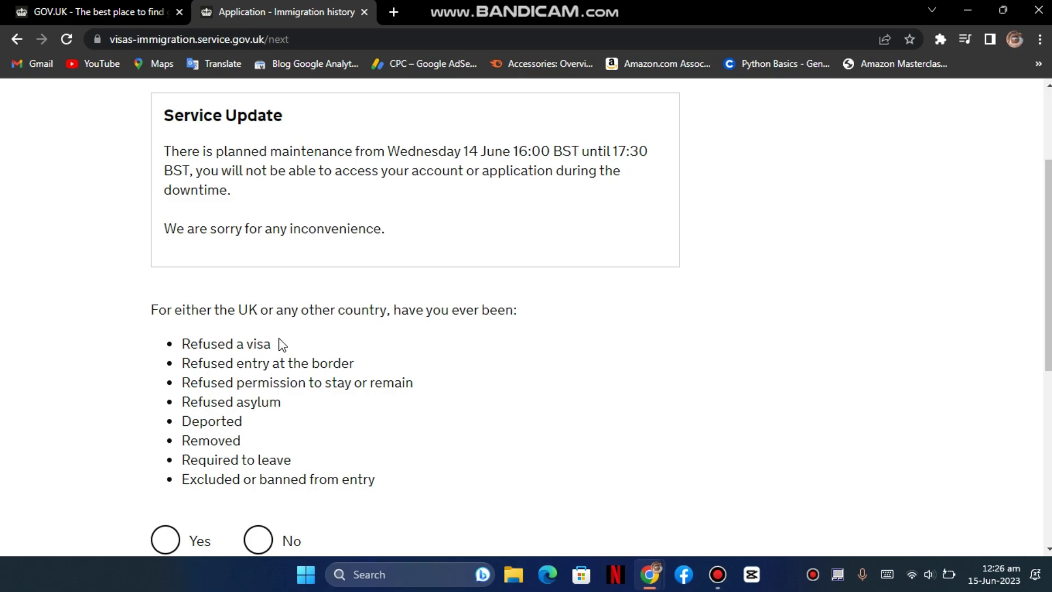
{"action": "scroll", "coordinate": [282, 345], "scroll_direction": "down", "scroll_amount": 1}
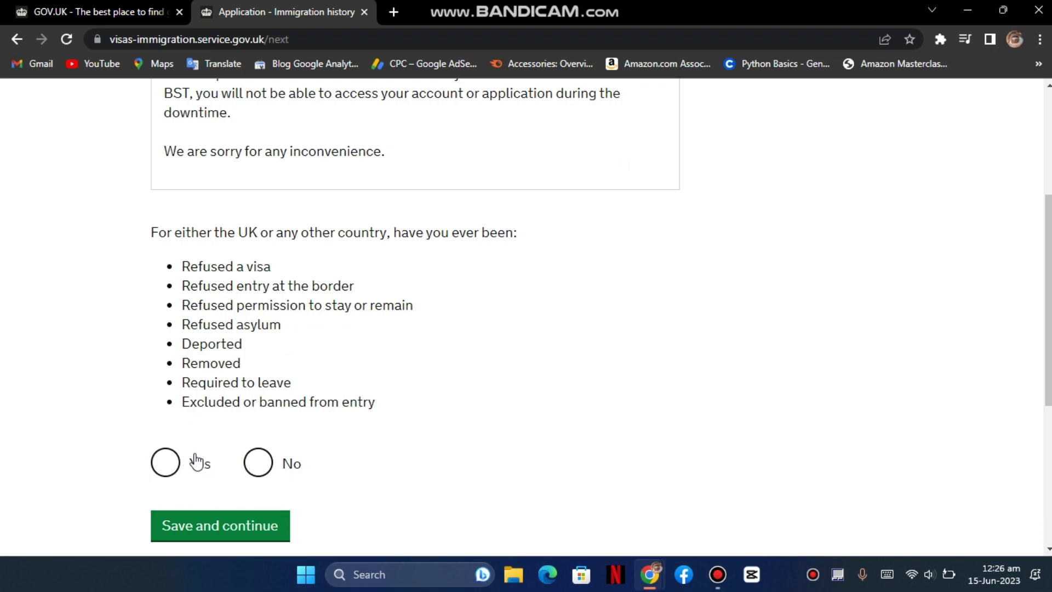
{"action": "left_click", "coordinate": [257, 462]}
{"action": "left_click", "coordinate": [239, 523]}
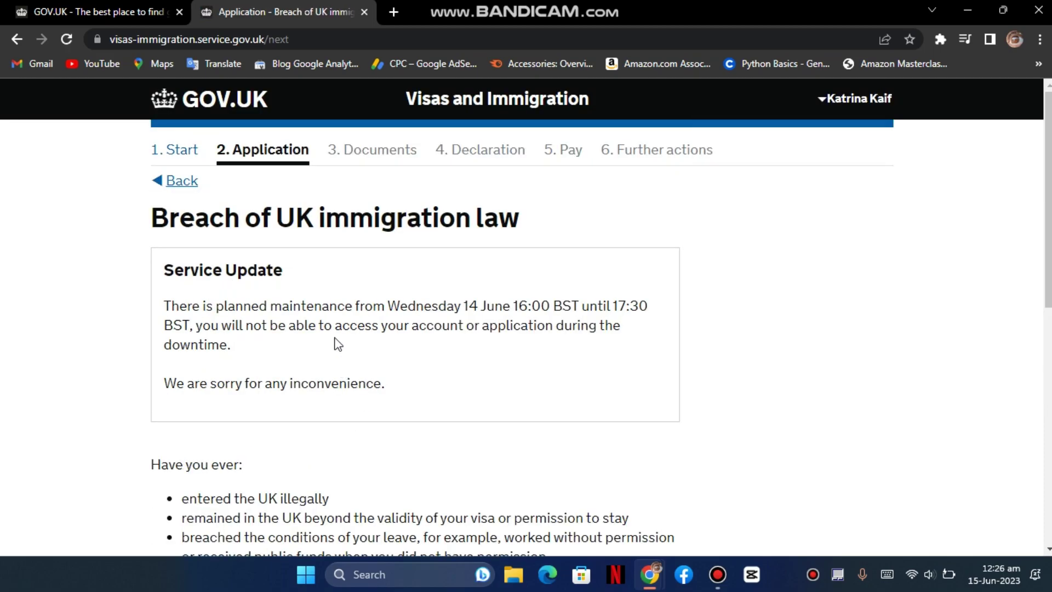
- Answer No to breaching UK immigration law and save
{"action": "scroll", "coordinate": [338, 344], "scroll_direction": "down", "scroll_amount": 3}
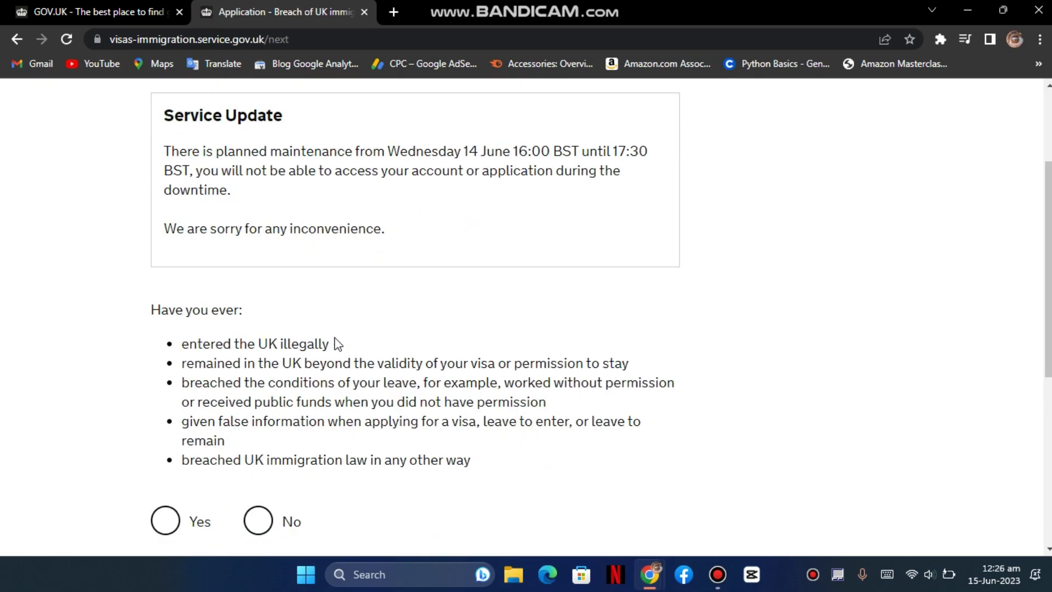
{"action": "scroll", "coordinate": [338, 344], "scroll_direction": "down", "scroll_amount": 1}
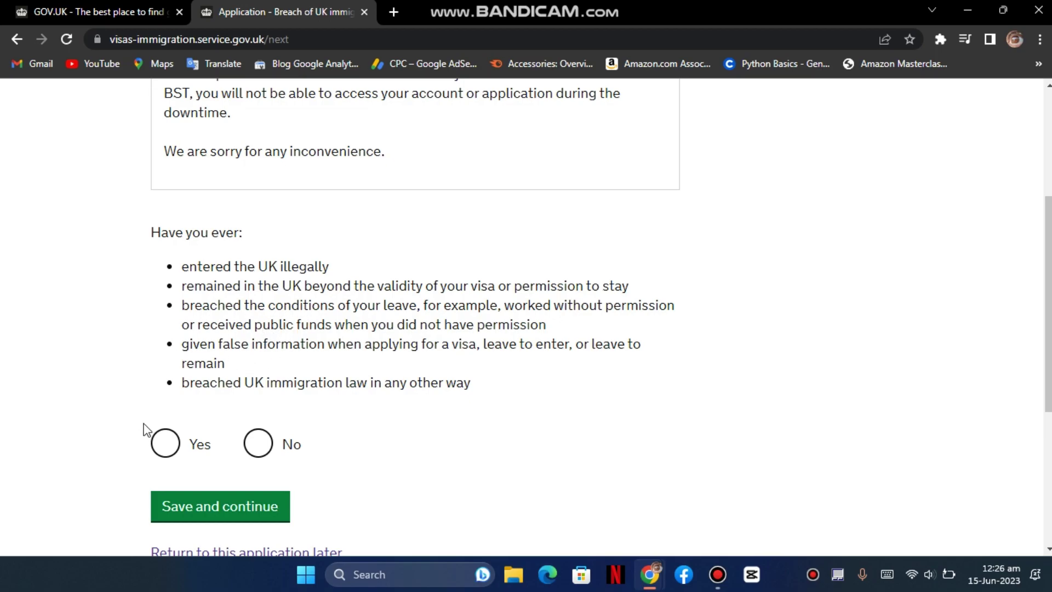
{"action": "left_click", "coordinate": [258, 442]}
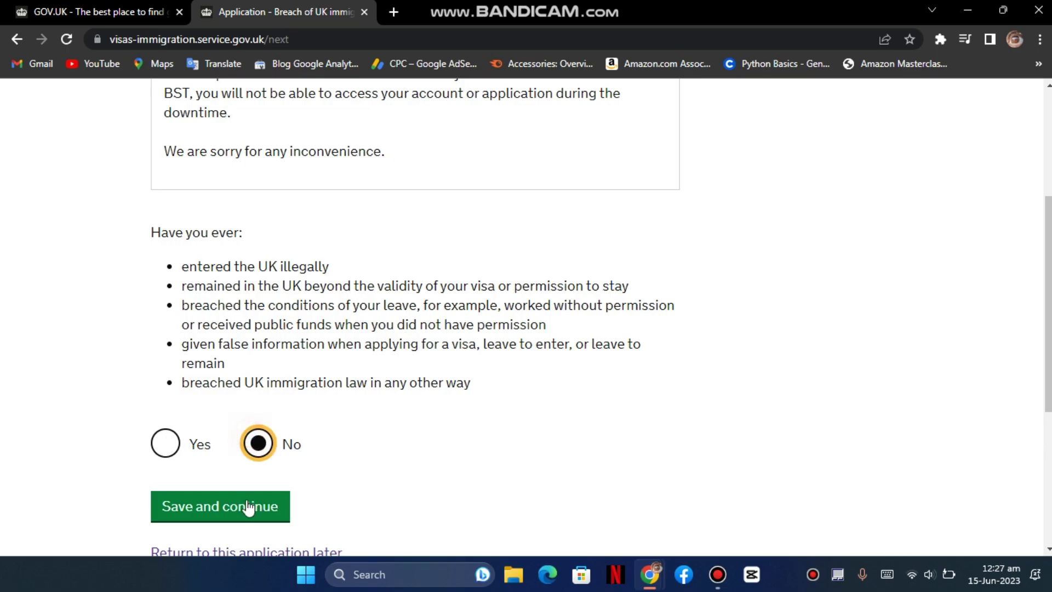
{"action": "left_click", "coordinate": [274, 507]}
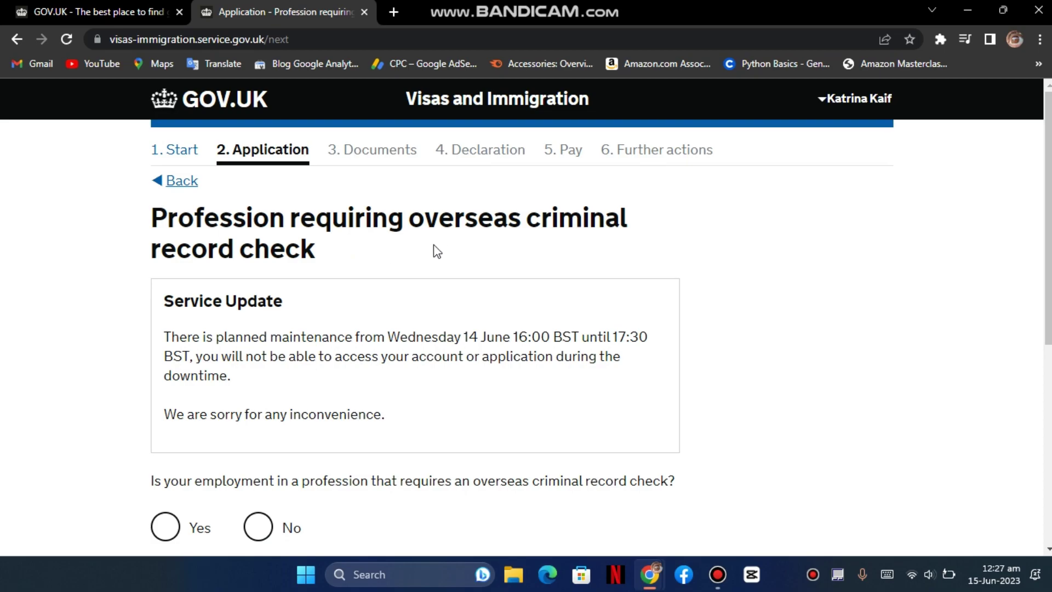
{"action": "scroll", "coordinate": [305, 314], "scroll_direction": "down", "scroll_amount": 3}
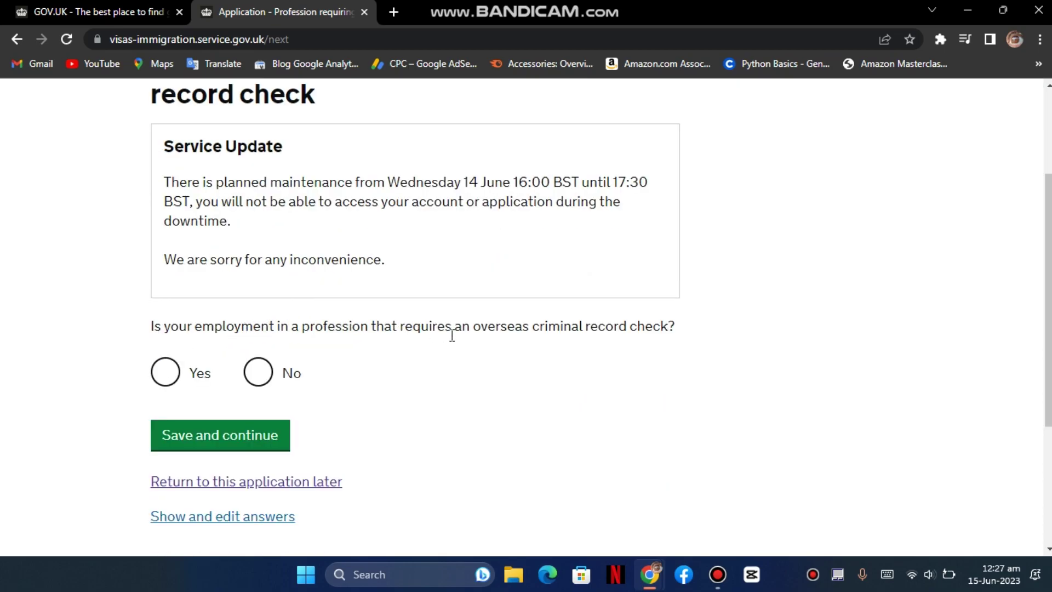
- Answer No to the criminal-record-check profession and 'No, I have never had any of these' for convictions
{"action": "left_click", "coordinate": [258, 373]}
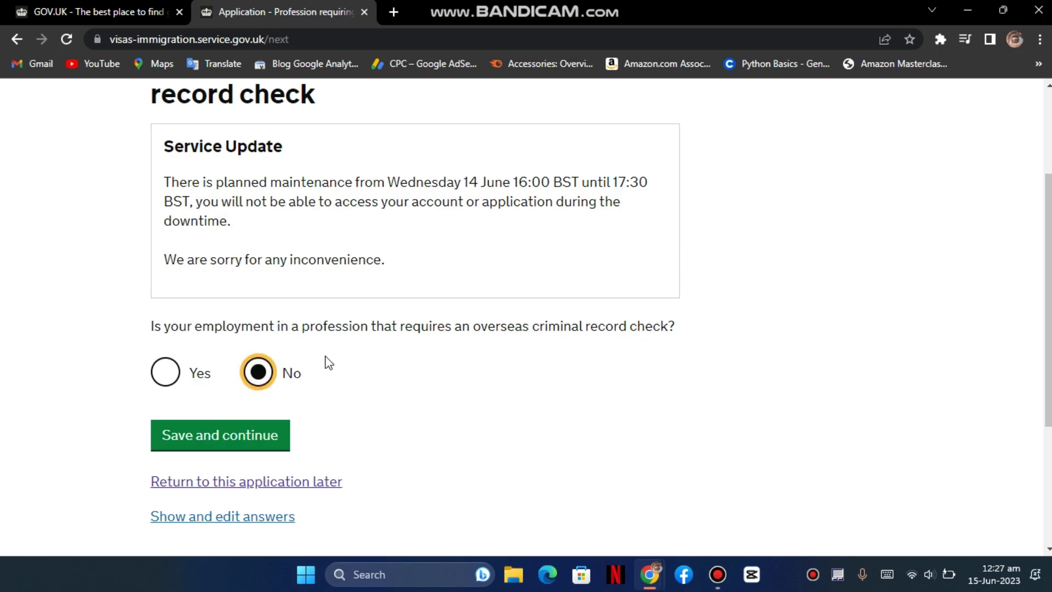
{"action": "left_click", "coordinate": [254, 425]}
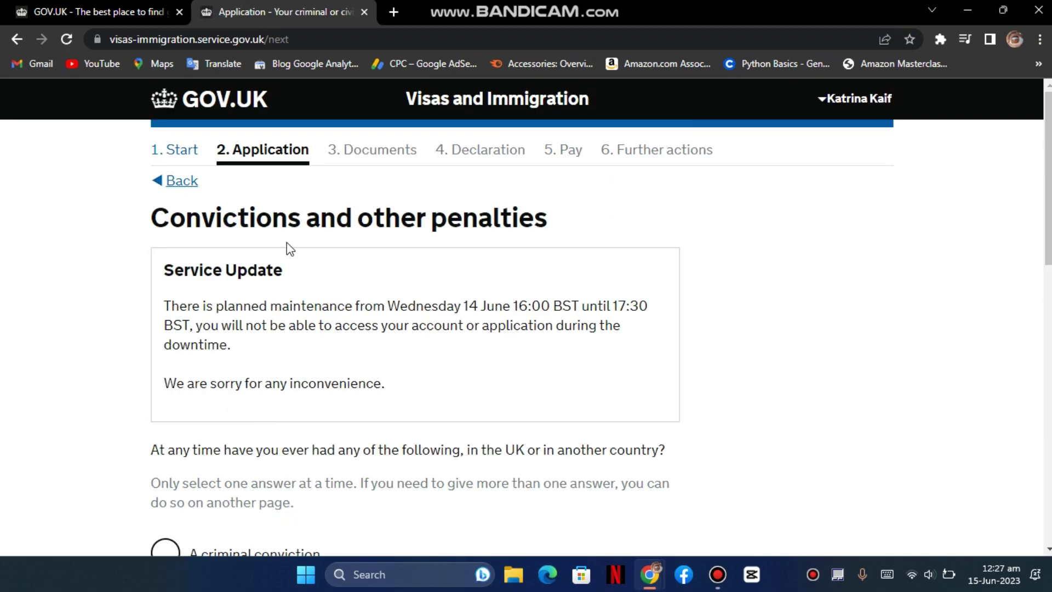
{"action": "scroll", "coordinate": [479, 224], "scroll_direction": "down", "scroll_amount": 3}
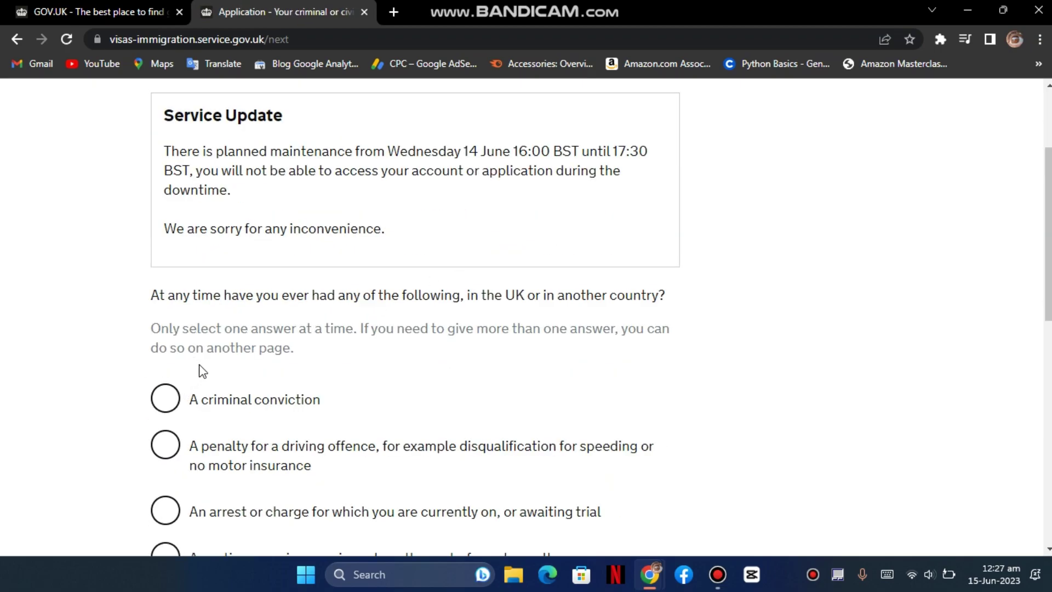
{"action": "scroll", "coordinate": [251, 413], "scroll_direction": "down", "scroll_amount": 3}
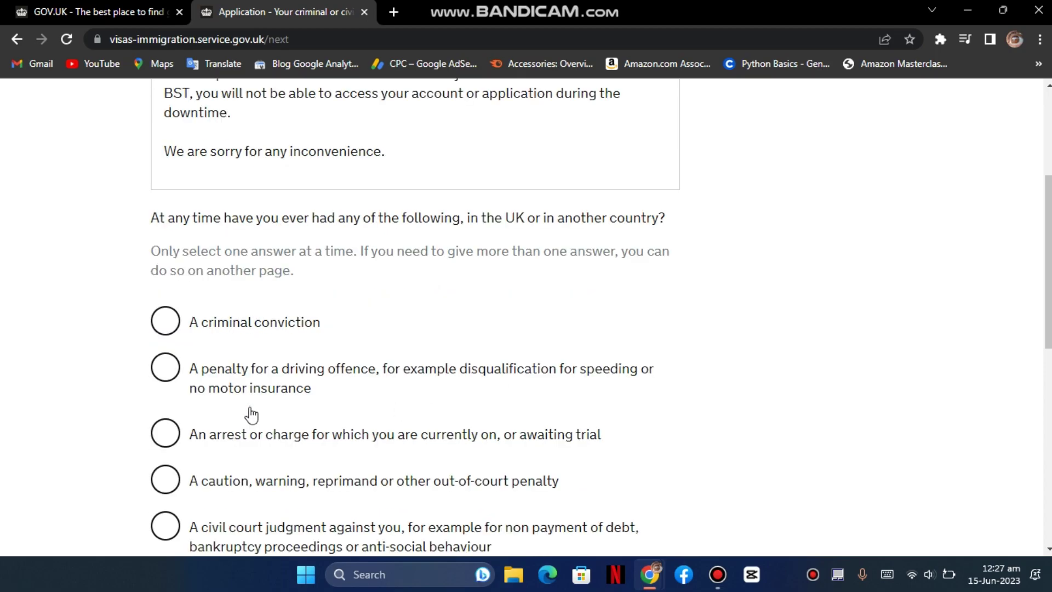
{"action": "scroll", "coordinate": [245, 329], "scroll_direction": "down", "scroll_amount": 1}
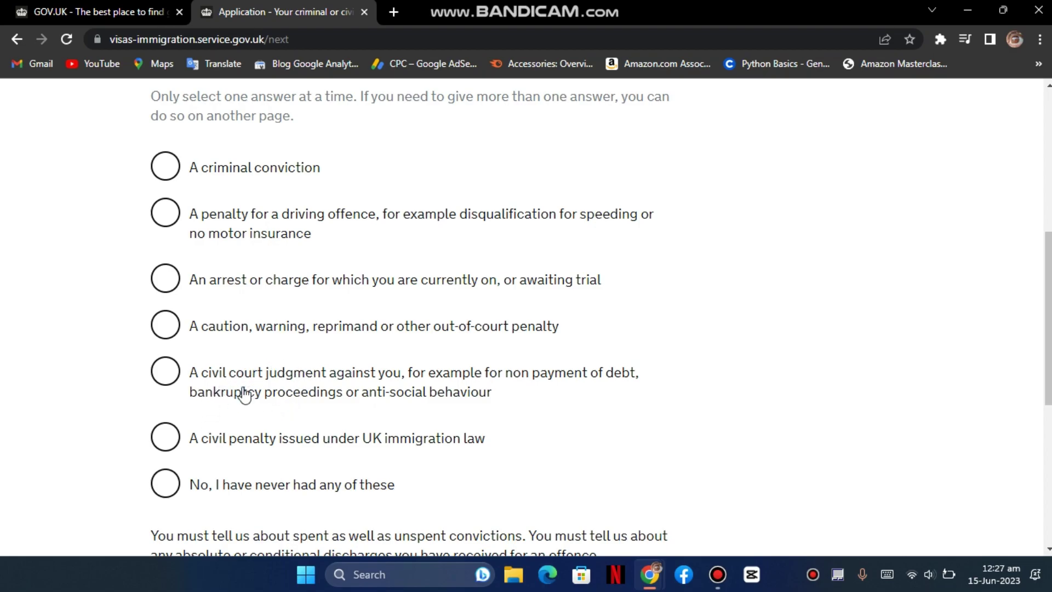
{"action": "scroll", "coordinate": [241, 395], "scroll_direction": "down", "scroll_amount": 1}
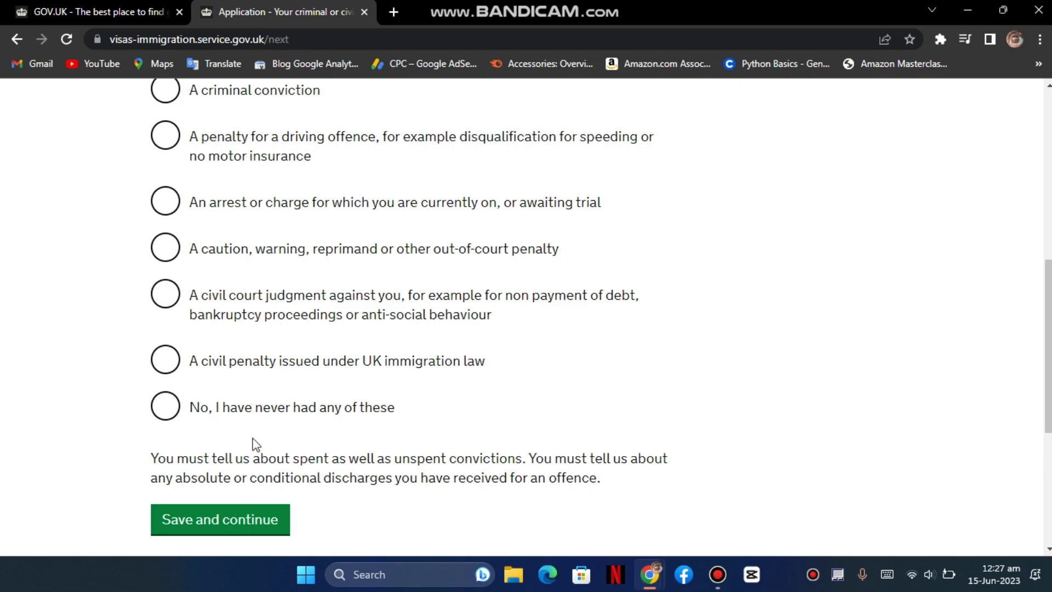
{"action": "left_click", "coordinate": [235, 410]}
{"action": "left_click", "coordinate": [254, 518]}
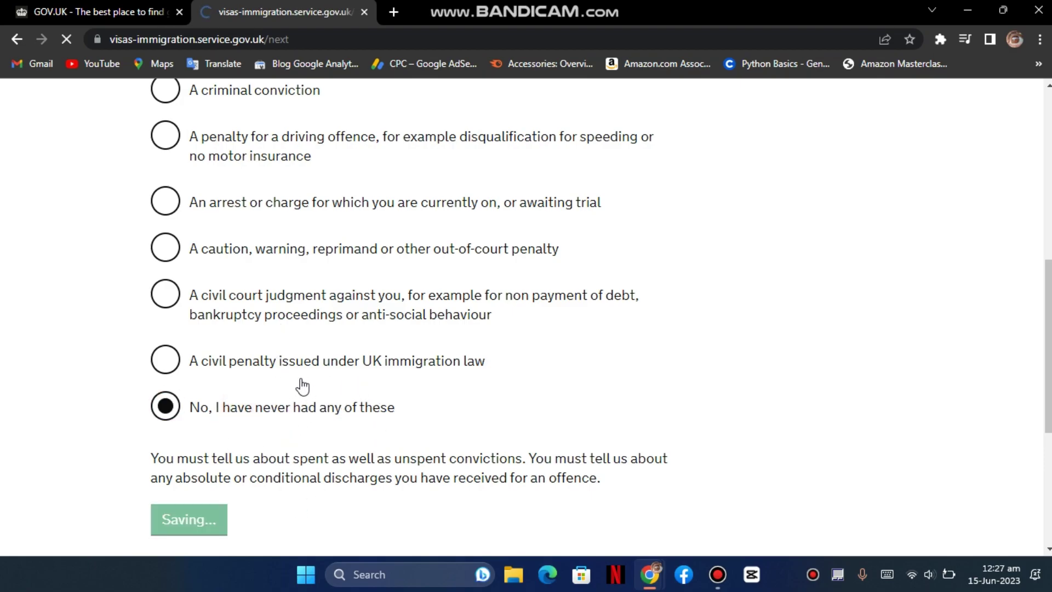
- Answer No to war crimes involvement, confirm reading the guidance, and save
{"action": "scroll", "coordinate": [300, 314], "scroll_direction": "down", "scroll_amount": 4}
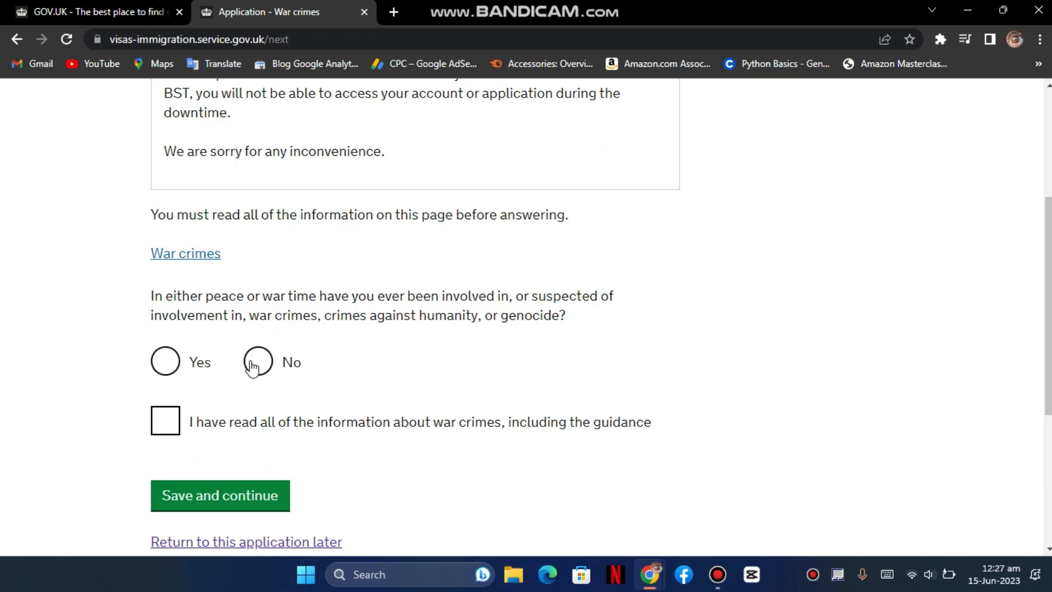
{"action": "left_click", "coordinate": [195, 350]}
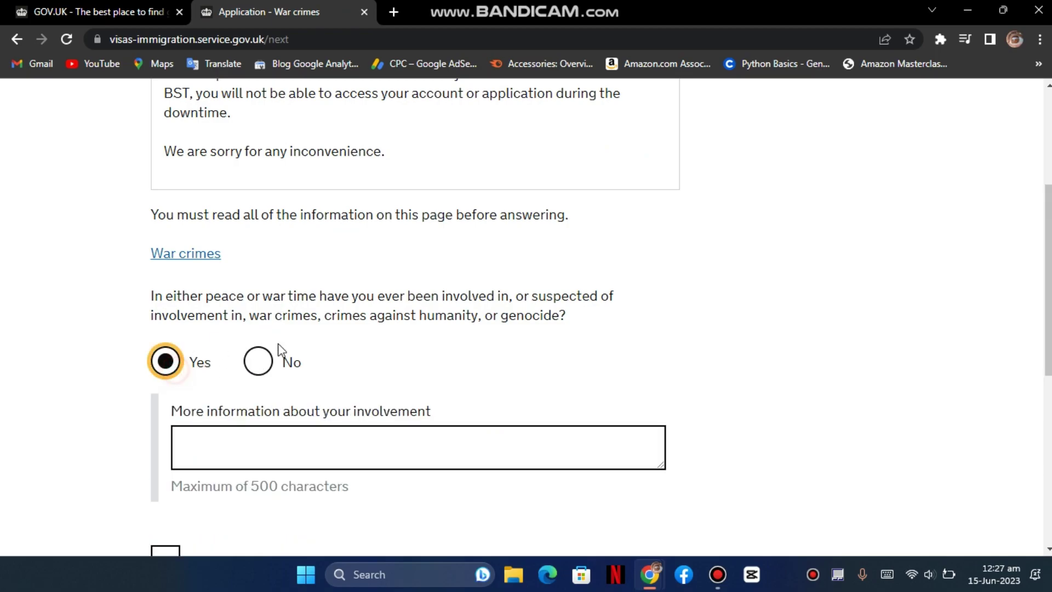
{"action": "left_click", "coordinate": [258, 370]}
{"action": "scroll", "coordinate": [252, 364], "scroll_direction": "down", "scroll_amount": 1}
{"action": "left_click", "coordinate": [171, 349]}
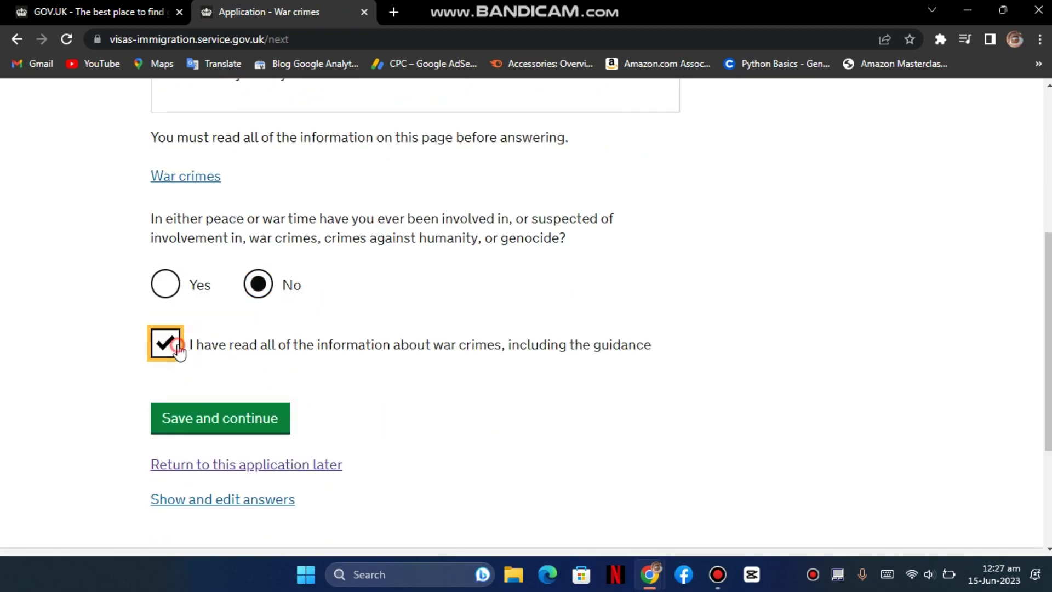
{"action": "left_click", "coordinate": [236, 428]}
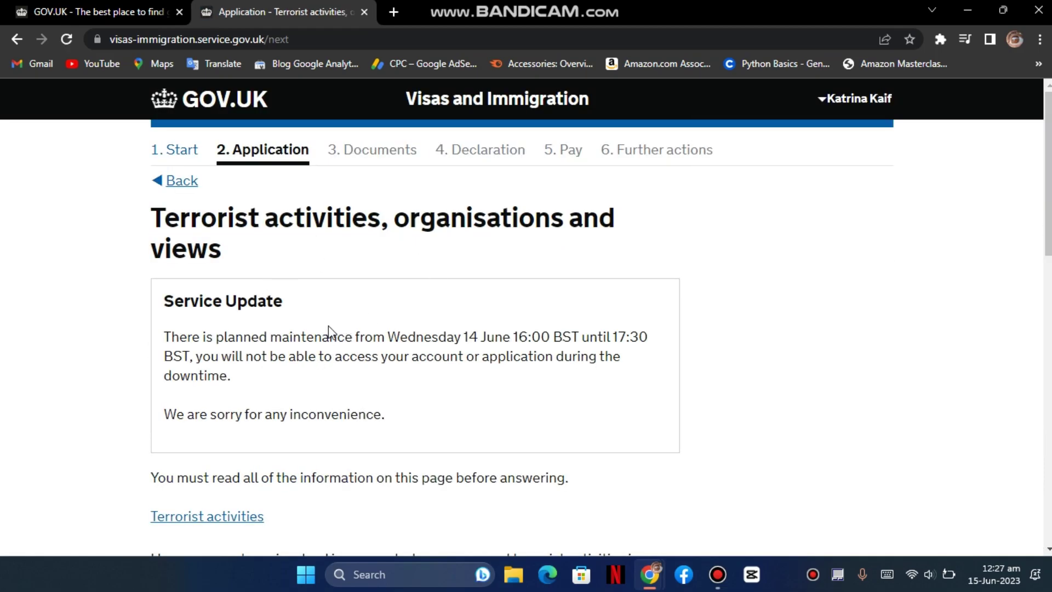
- Answer No to all terrorist activity questions, confirm reading the guidance, and save
{"action": "scroll", "coordinate": [329, 332], "scroll_direction": "down", "scroll_amount": 4}
{"action": "scroll", "coordinate": [322, 318], "scroll_direction": "down", "scroll_amount": 1}
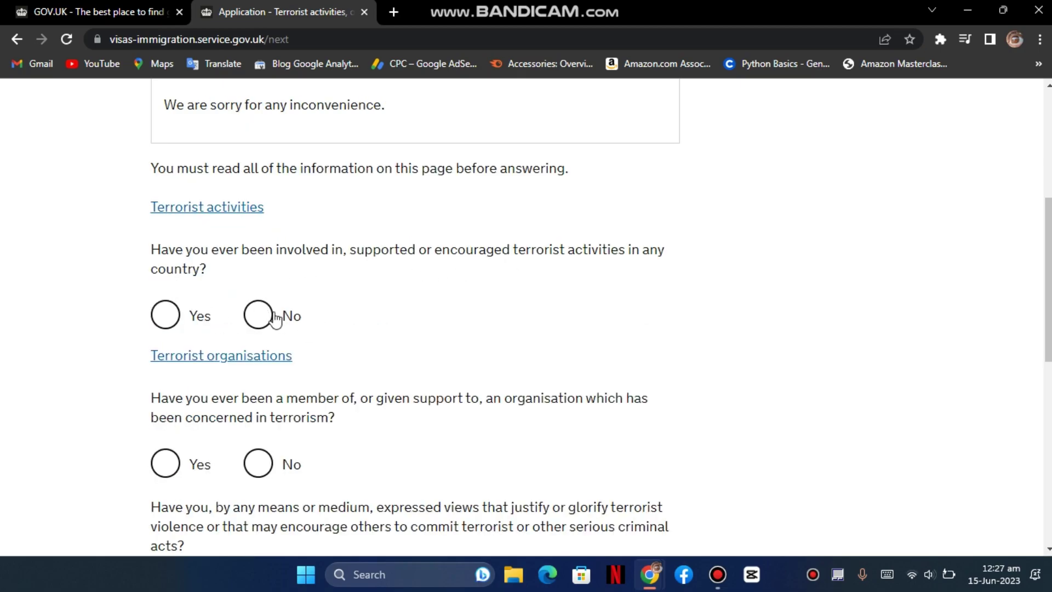
{"action": "left_click", "coordinate": [177, 316]}
{"action": "left_click", "coordinate": [261, 318]}
{"action": "scroll", "coordinate": [262, 317], "scroll_direction": "down", "scroll_amount": 3}
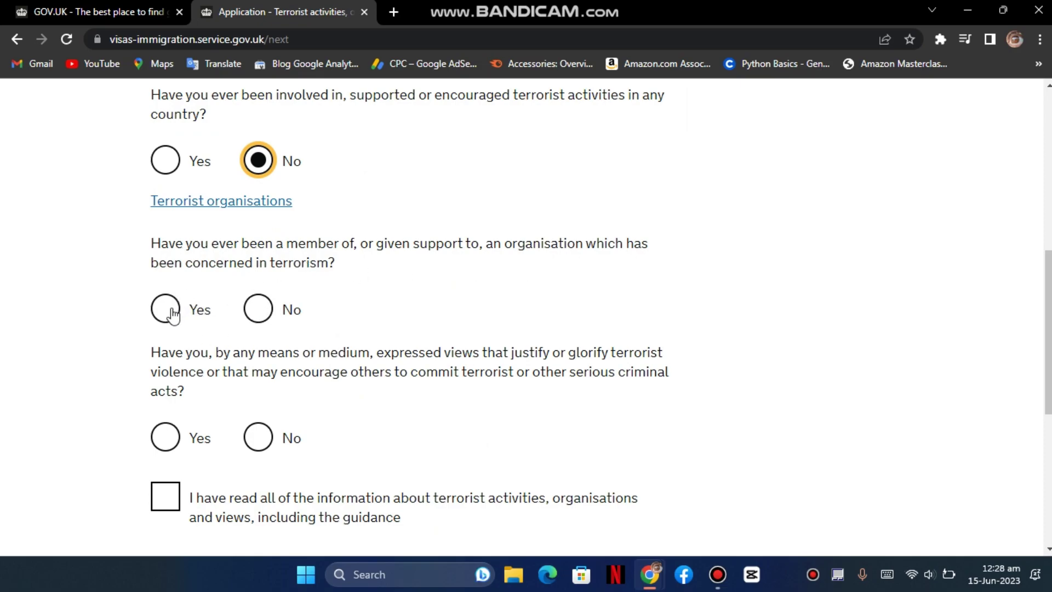
{"action": "left_click", "coordinate": [165, 310]}
{"action": "left_click", "coordinate": [258, 309]}
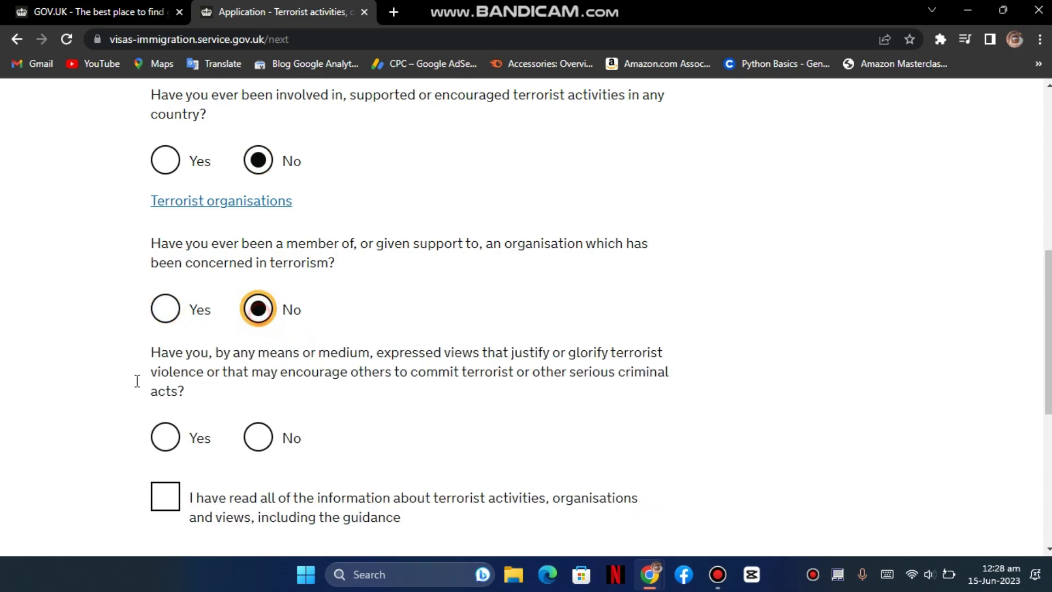
{"action": "left_click", "coordinate": [258, 438]}
{"action": "scroll", "coordinate": [268, 387], "scroll_direction": "down", "scroll_amount": 2}
{"action": "left_click", "coordinate": [173, 344]}
{"action": "left_click", "coordinate": [230, 435]}
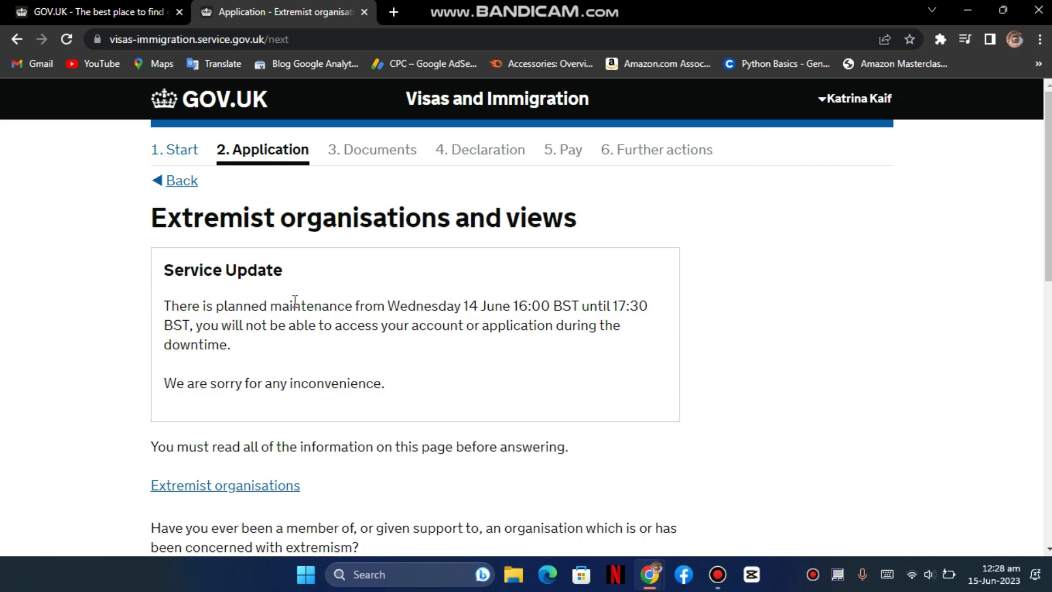
- Answer No to both extremism questions, confirm reading the guidance, and save
{"action": "scroll", "coordinate": [303, 328], "scroll_direction": "down", "scroll_amount": 5}
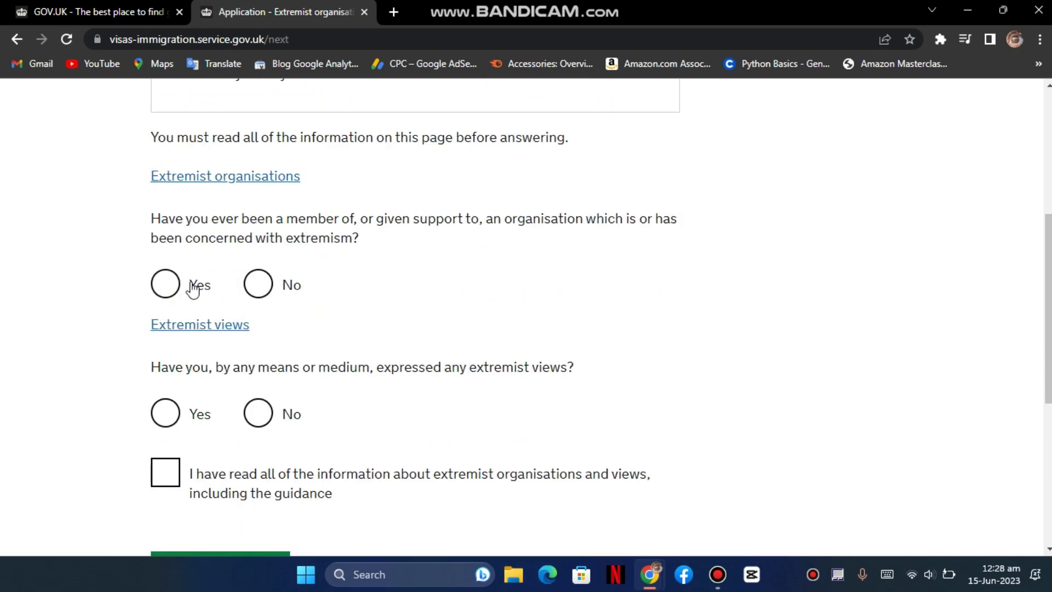
{"action": "left_click", "coordinate": [271, 283]}
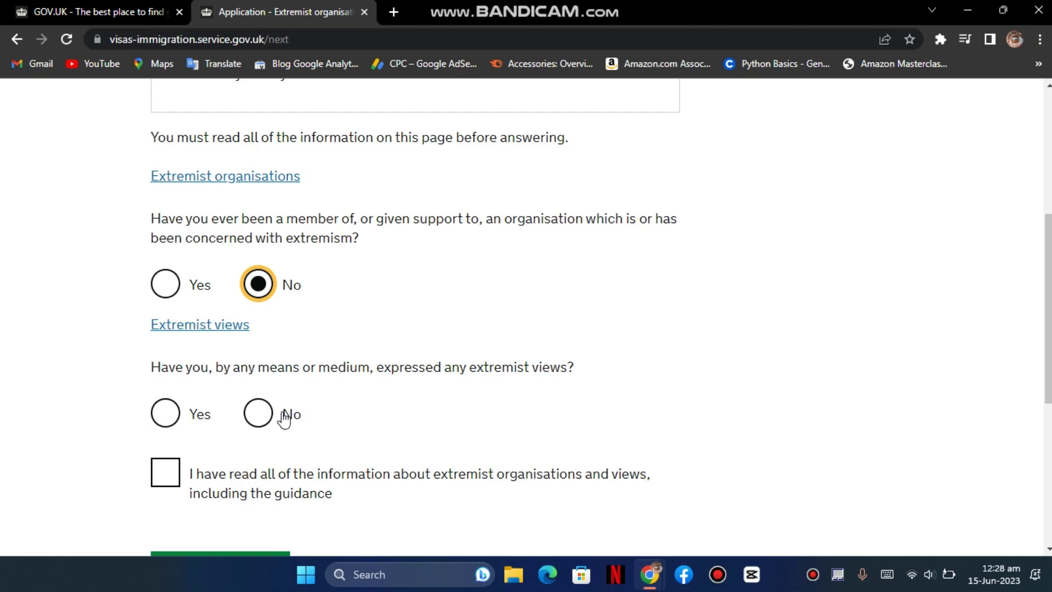
{"action": "left_click", "coordinate": [251, 417]}
{"action": "left_click", "coordinate": [189, 469]}
{"action": "scroll", "coordinate": [239, 489], "scroll_direction": "down", "scroll_amount": 1}
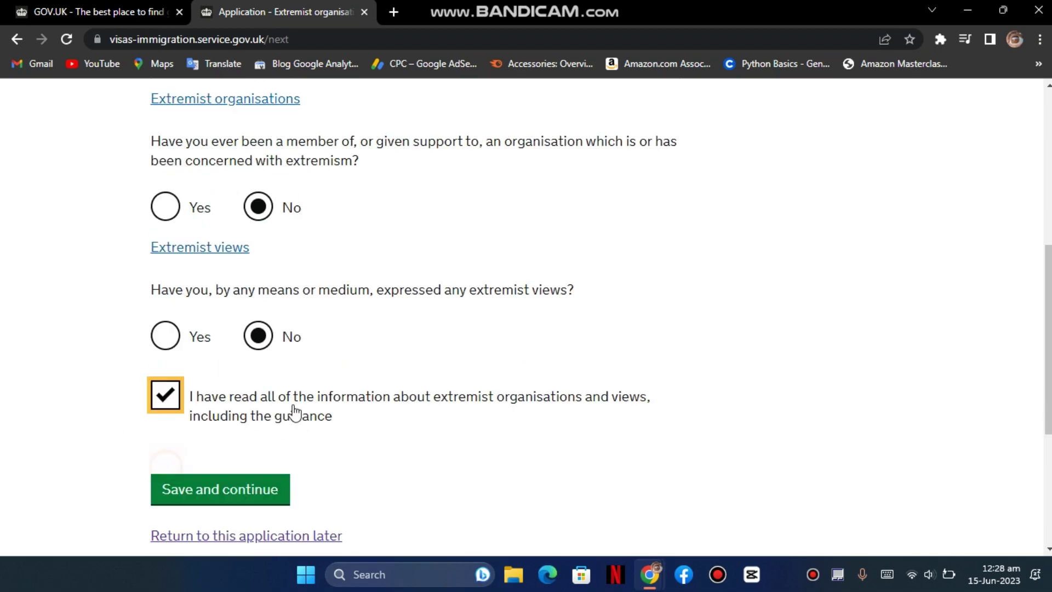
{"action": "left_click", "coordinate": [239, 488]}
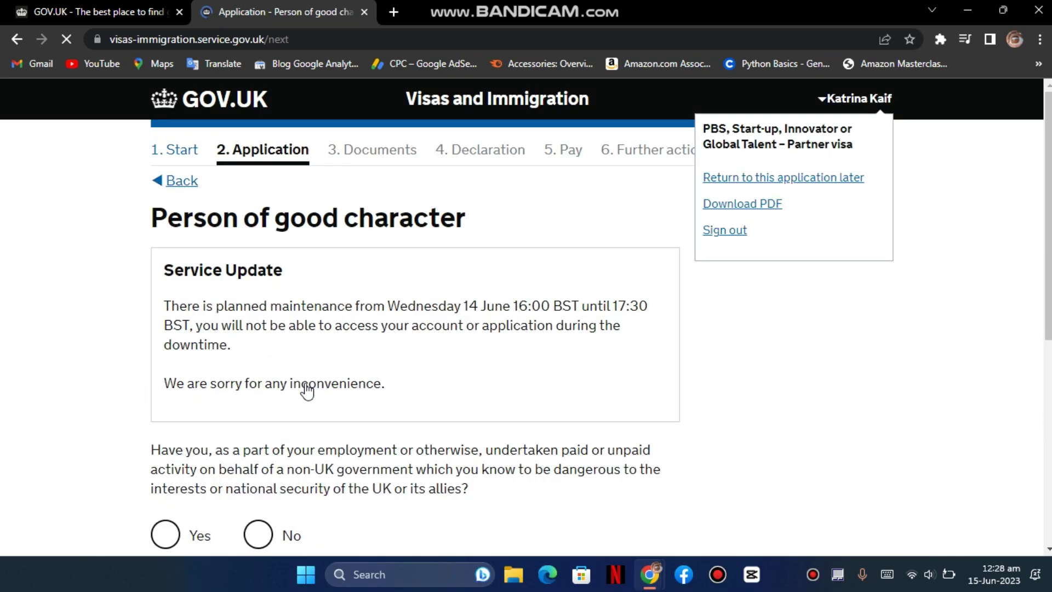
- Answer No to all three good character questions and save
{"action": "scroll", "coordinate": [339, 377], "scroll_direction": "down", "scroll_amount": 3}
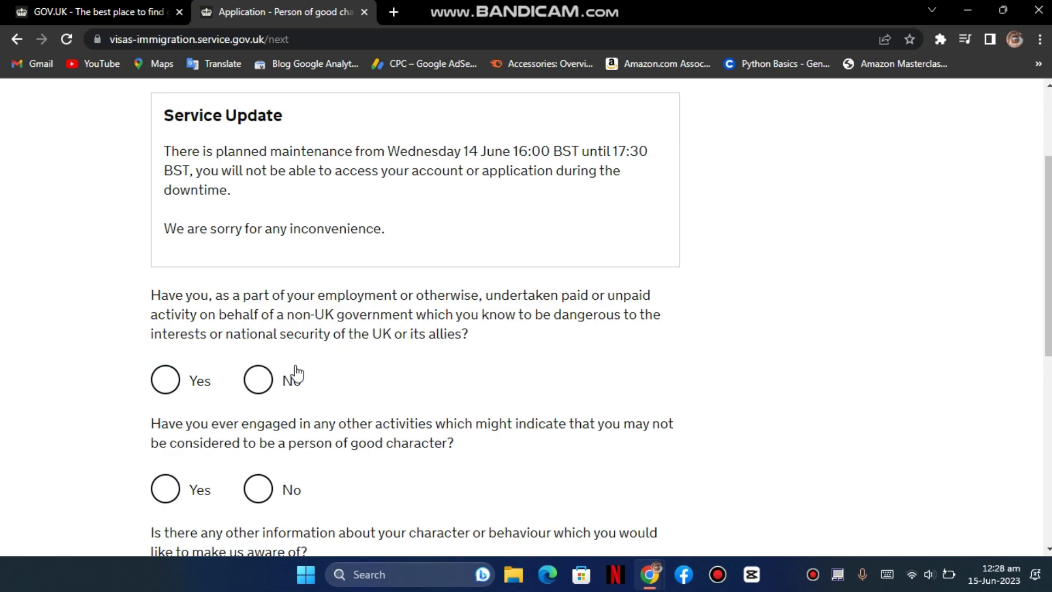
{"action": "left_click", "coordinate": [166, 376]}
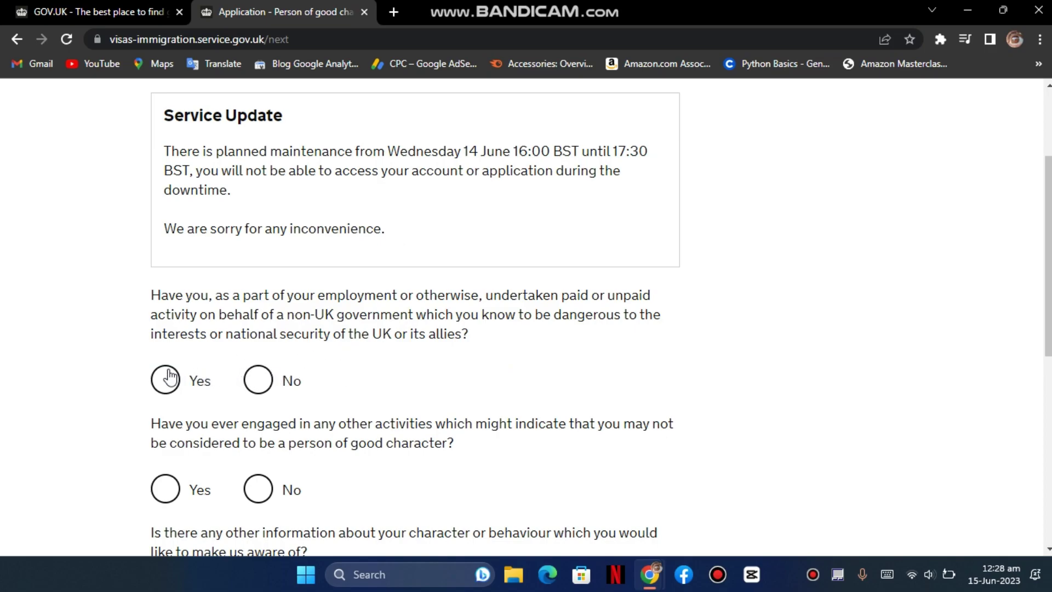
{"action": "left_click", "coordinate": [255, 377]}
{"action": "scroll", "coordinate": [259, 381], "scroll_direction": "down", "scroll_amount": 2}
{"action": "scroll", "coordinate": [260, 382], "scroll_direction": "down", "scroll_amount": 2}
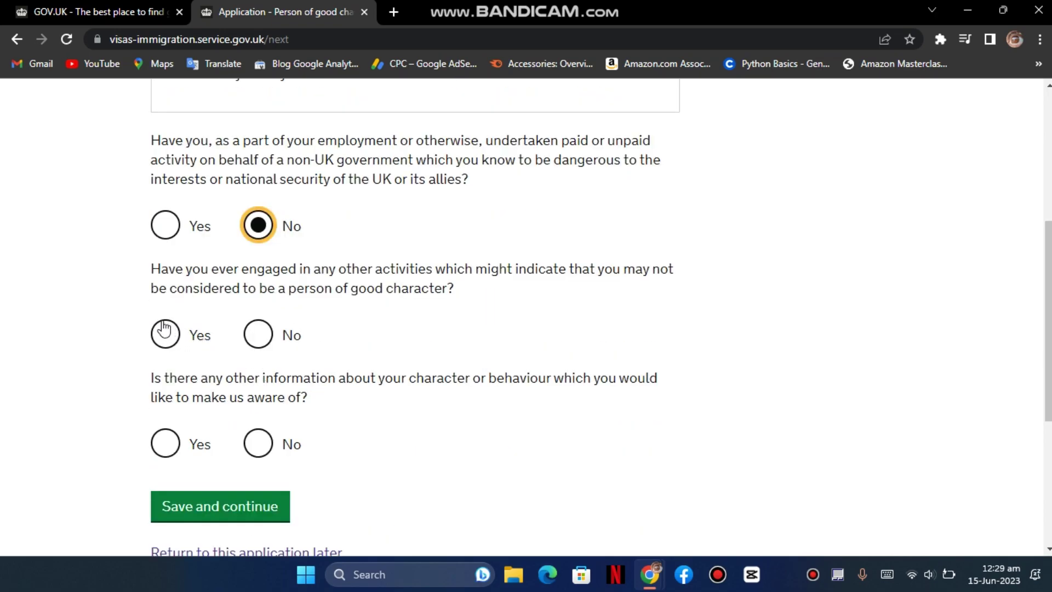
{"action": "left_click", "coordinate": [165, 331]}
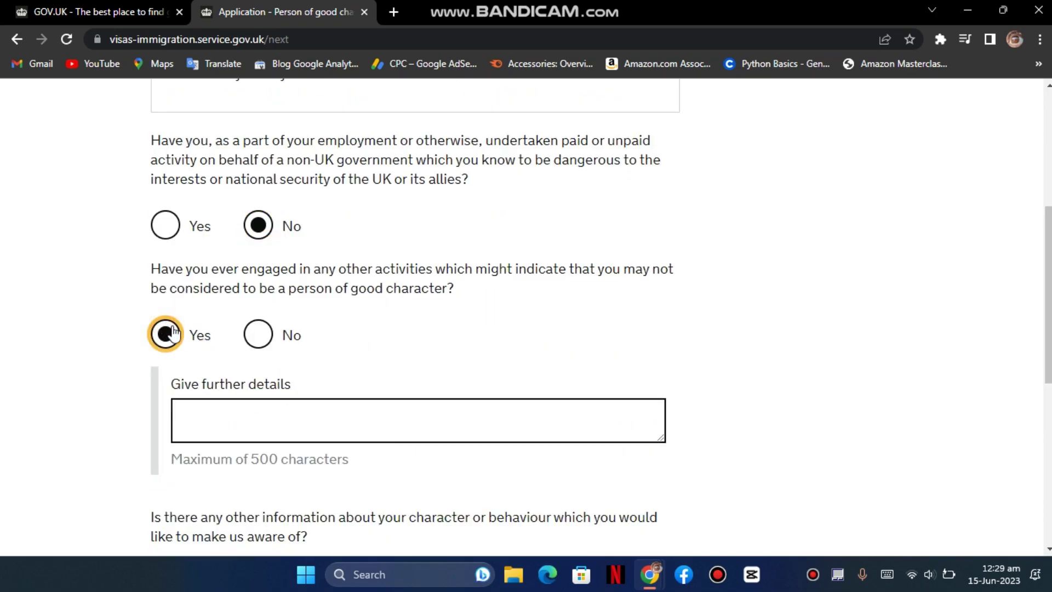
{"action": "left_click", "coordinate": [265, 342]}
{"action": "scroll", "coordinate": [258, 371], "scroll_direction": "down", "scroll_amount": 2}
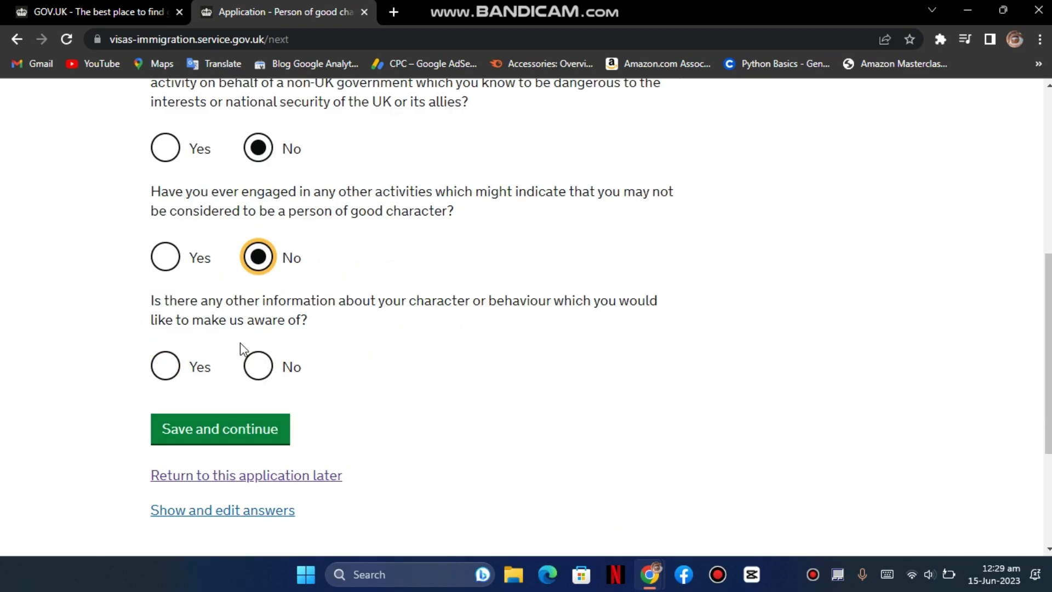
{"action": "left_click", "coordinate": [183, 364]}
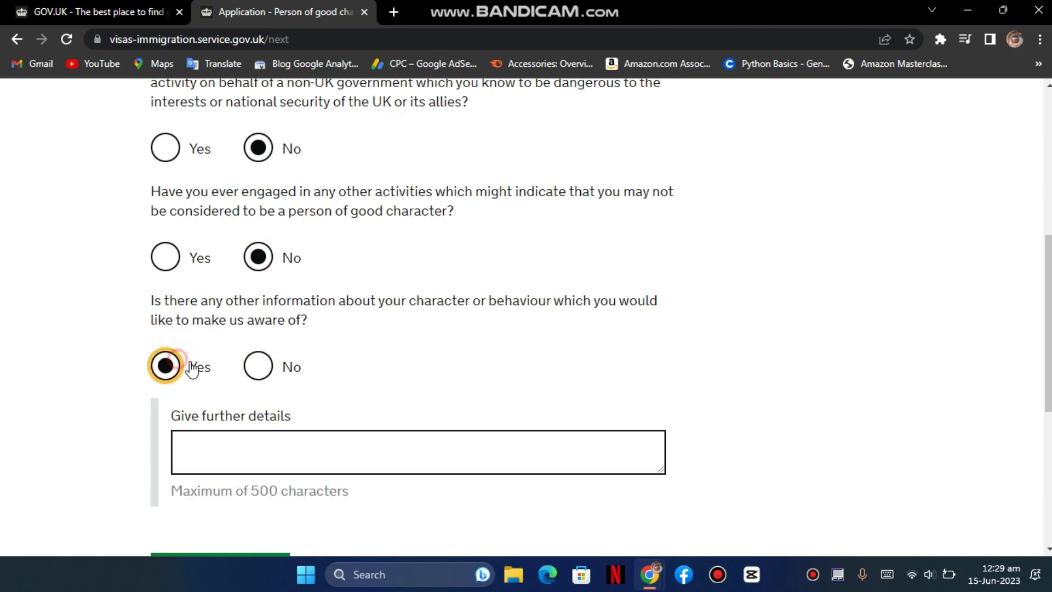
{"action": "left_click", "coordinate": [258, 367]}
{"action": "left_click", "coordinate": [279, 430]}
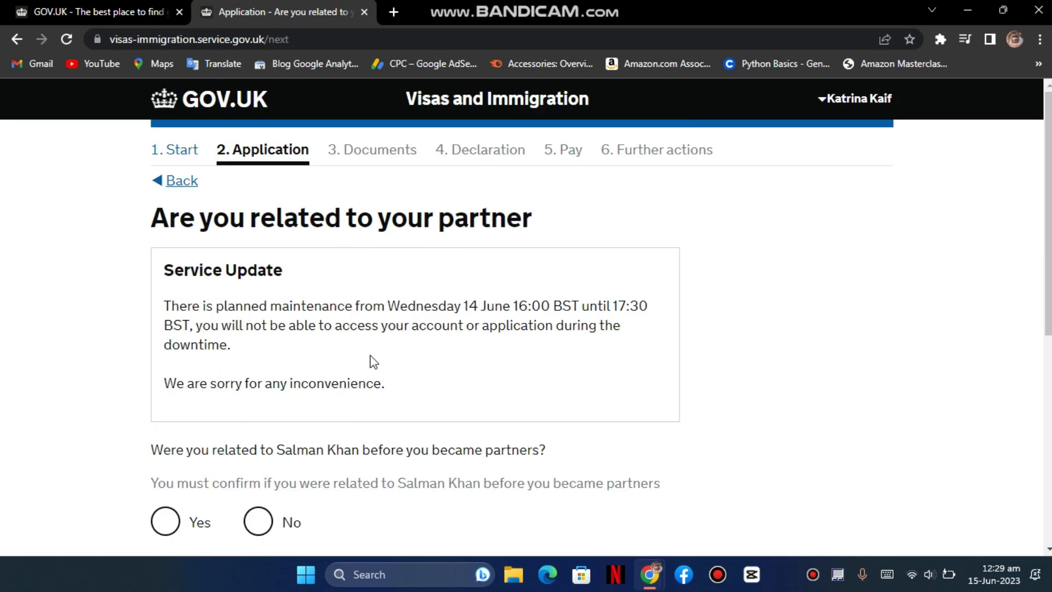
- Answer No to being related to your partner and save
{"action": "scroll", "coordinate": [382, 355], "scroll_direction": "down", "scroll_amount": 3}
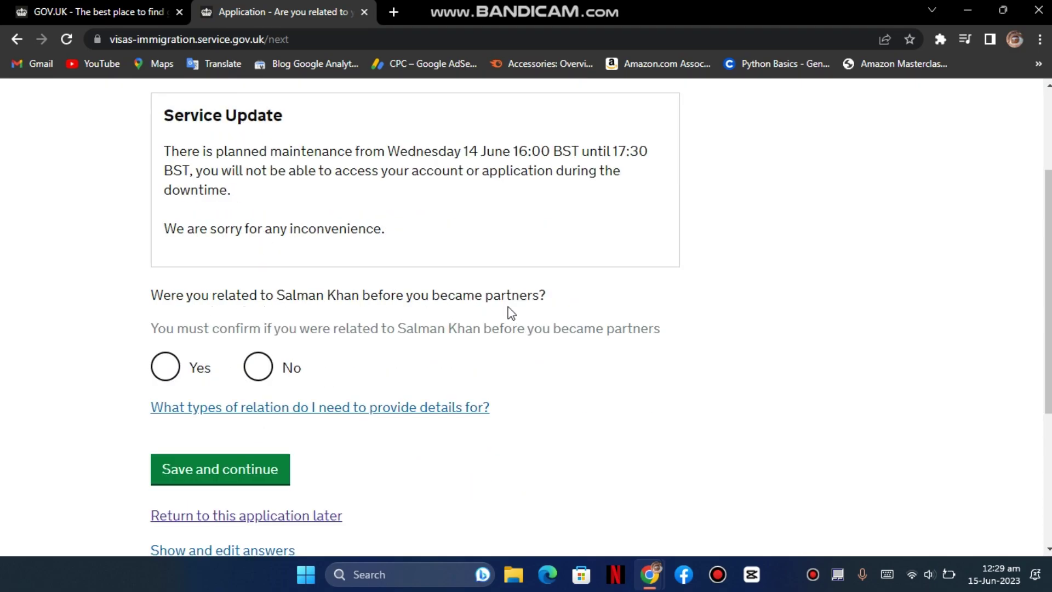
{"action": "left_click", "coordinate": [164, 376]}
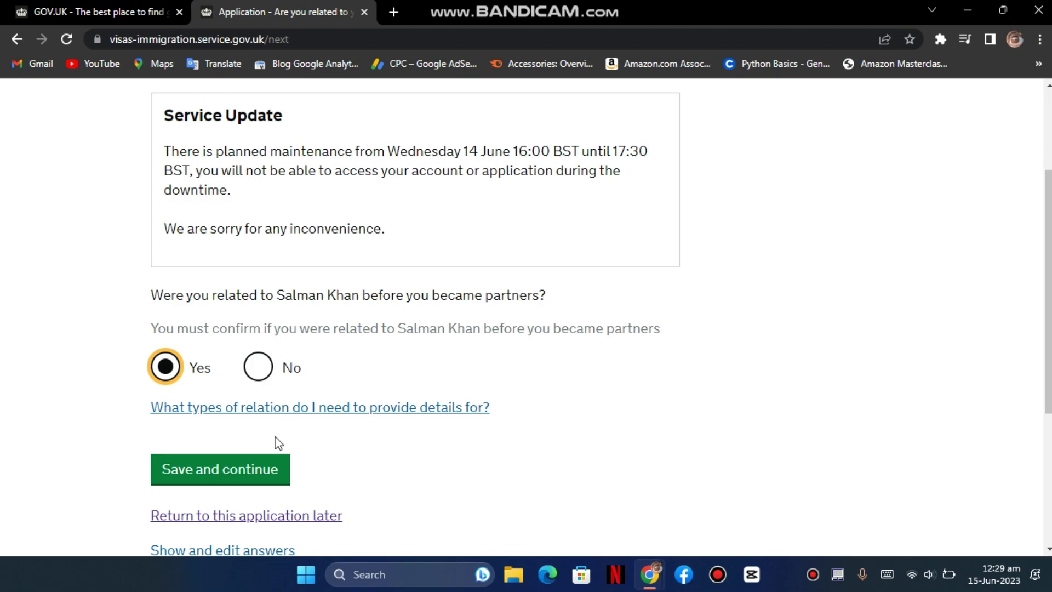
{"action": "left_click", "coordinate": [264, 369]}
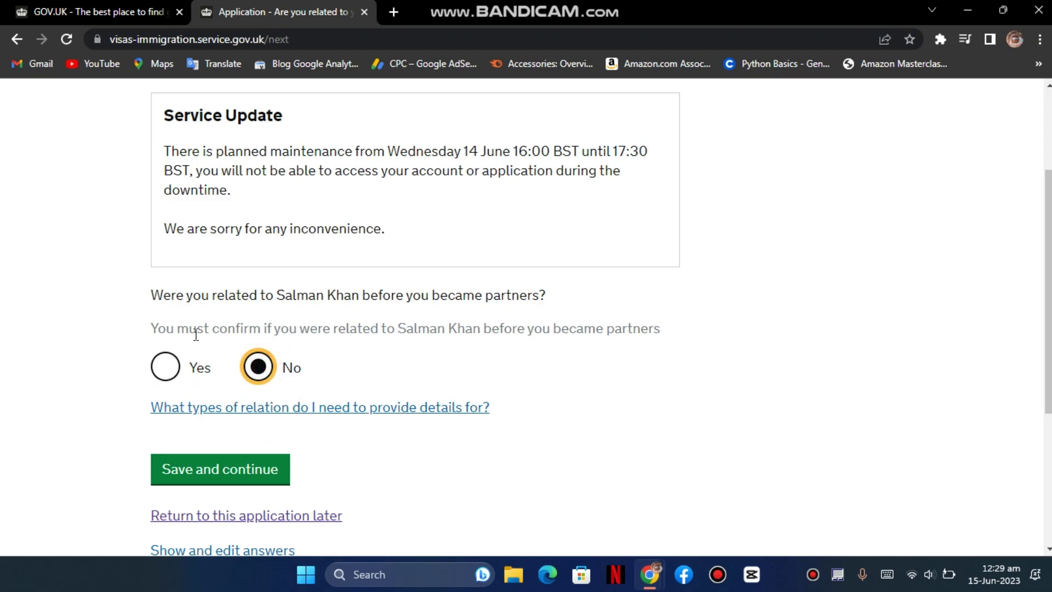
{"action": "left_click", "coordinate": [267, 468]}
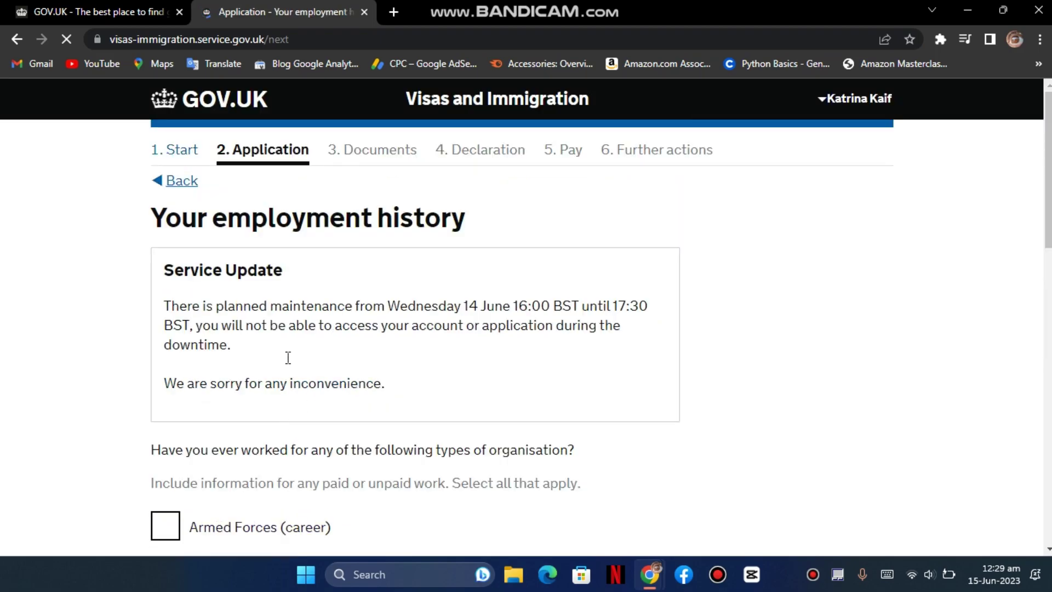
- Tick 'I have not worked in any of the jobs listed above' and save
{"action": "scroll", "coordinate": [348, 360], "scroll_direction": "down", "scroll_amount": 3}
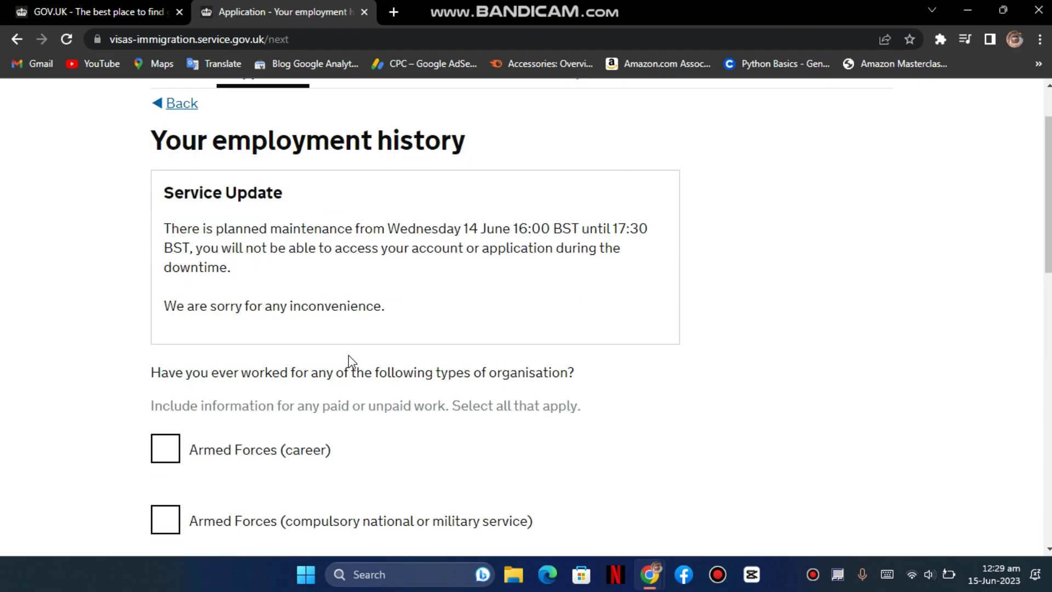
{"action": "scroll", "coordinate": [301, 399], "scroll_direction": "down", "scroll_amount": 4}
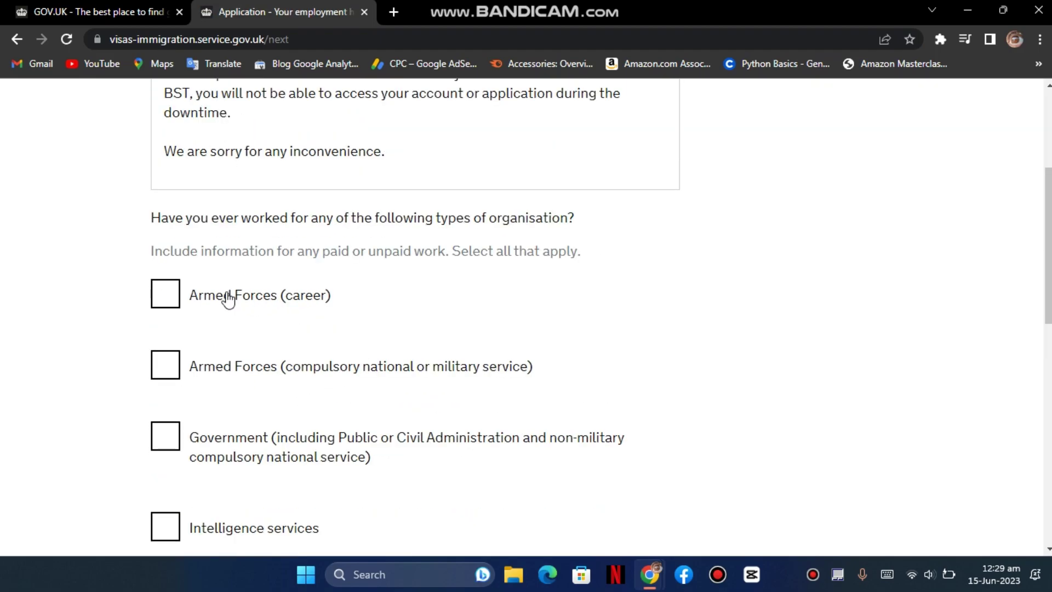
{"action": "scroll", "coordinate": [252, 351], "scroll_direction": "down", "scroll_amount": 3}
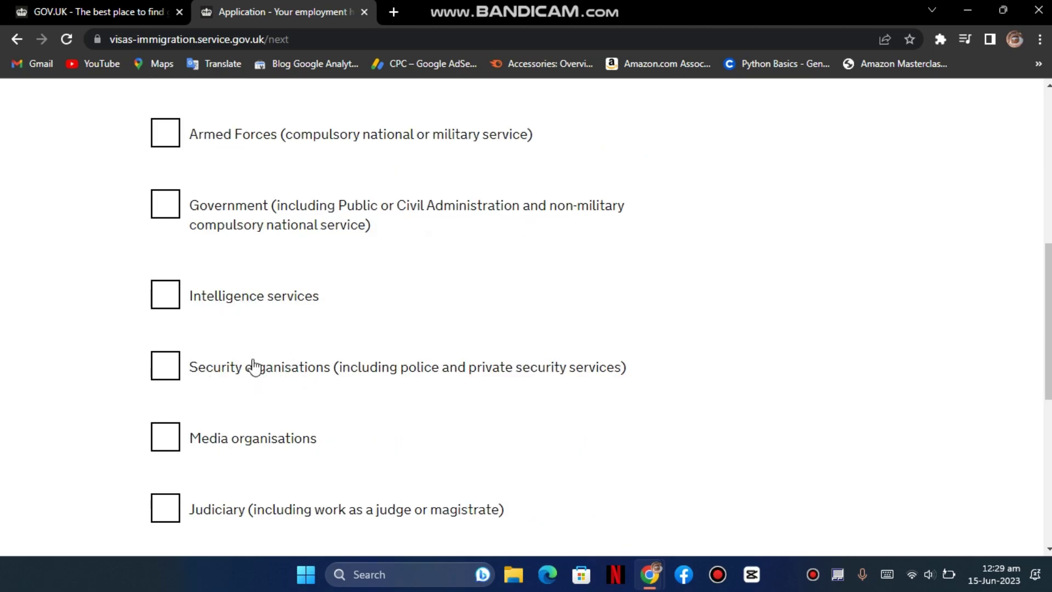
{"action": "scroll", "coordinate": [263, 376], "scroll_direction": "down", "scroll_amount": 1}
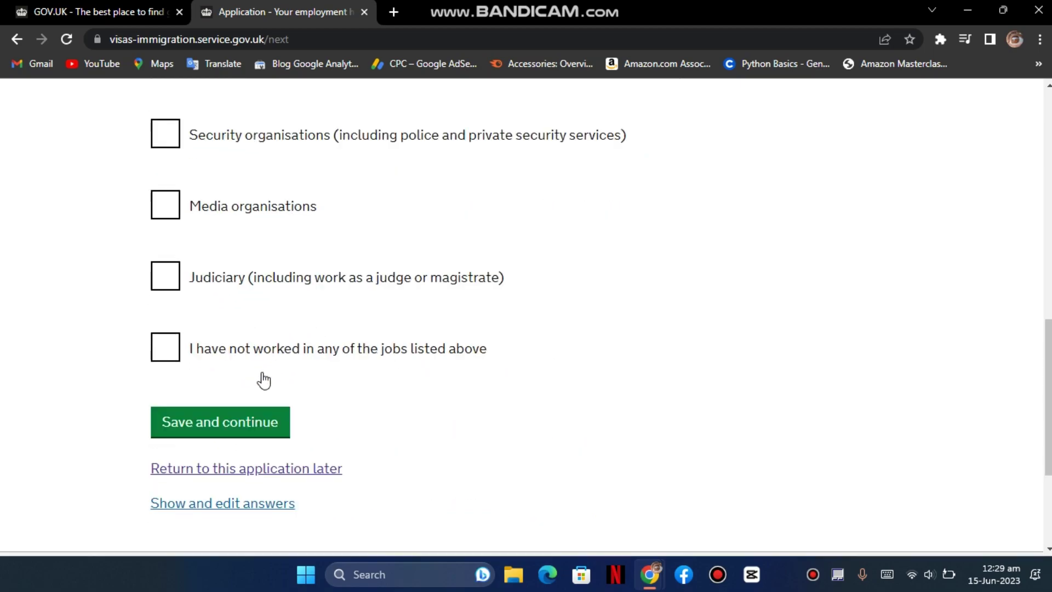
{"action": "left_click", "coordinate": [256, 353]}
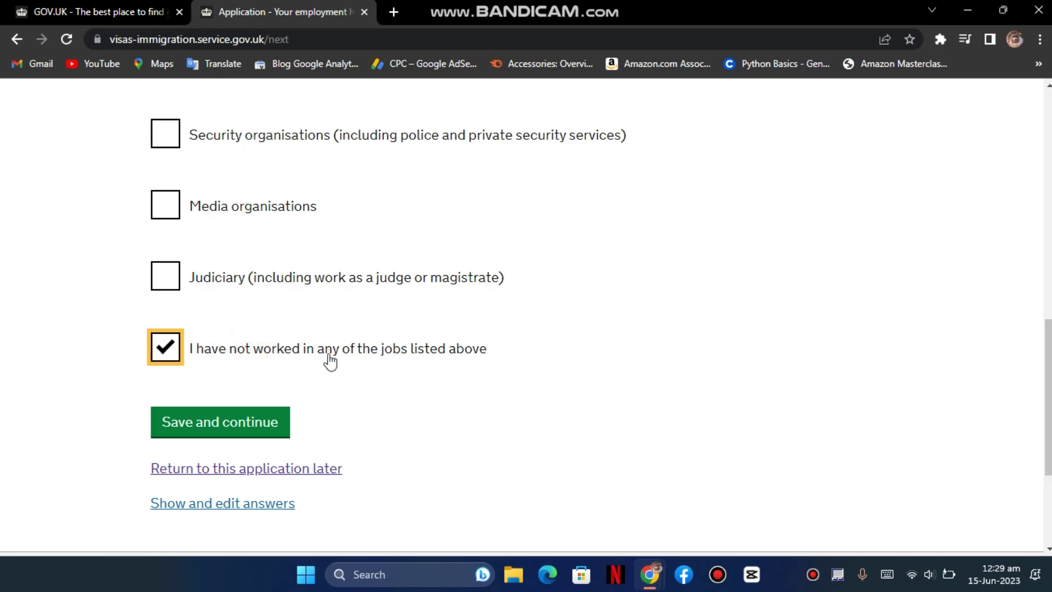
{"action": "left_click", "coordinate": [242, 423]}
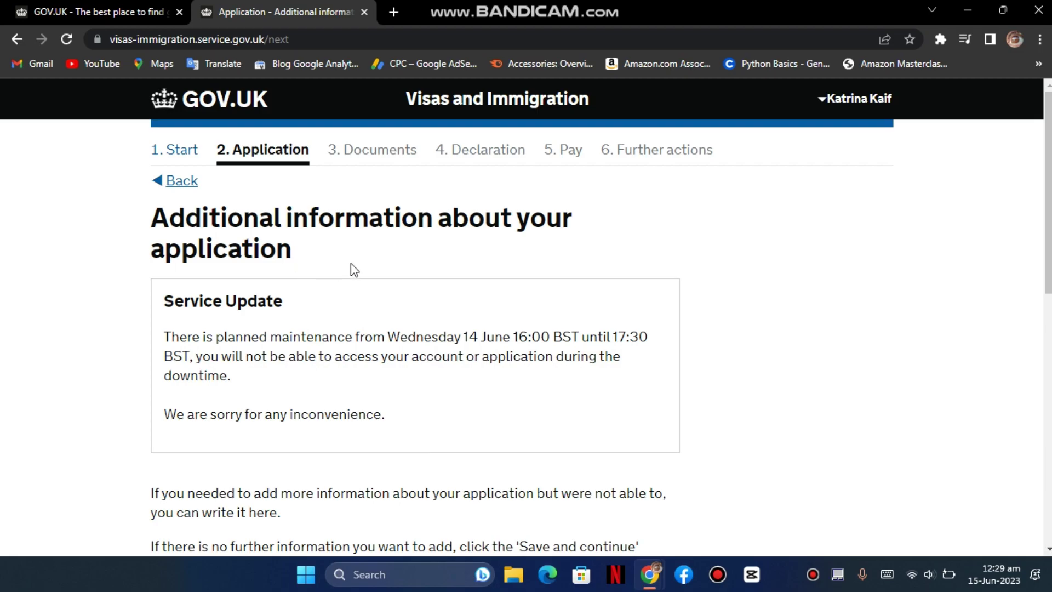
- Leave the additional information blank and save
{"action": "scroll", "coordinate": [352, 268], "scroll_direction": "down", "scroll_amount": 4}
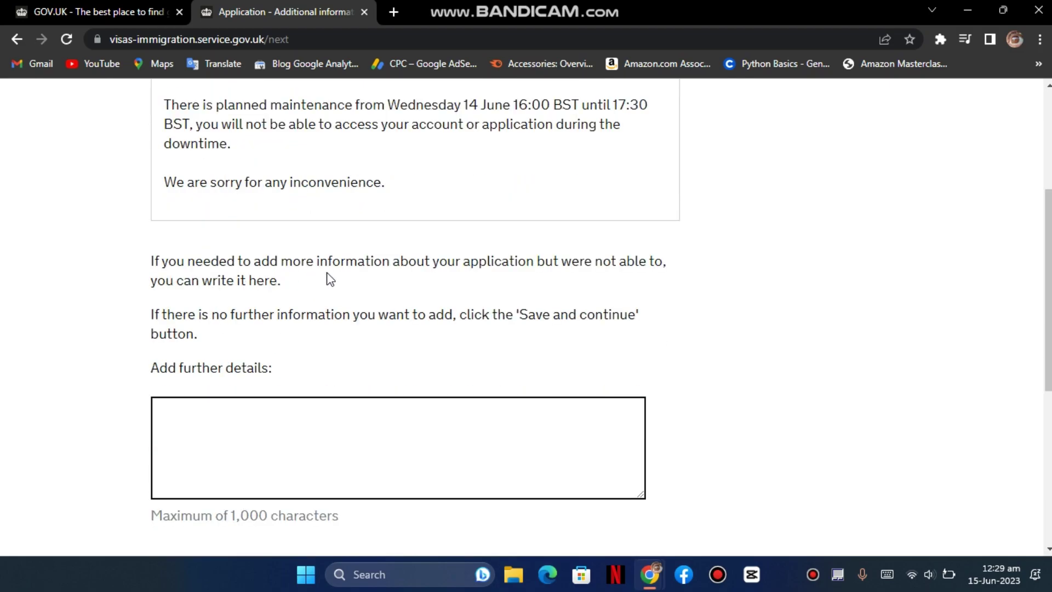
{"action": "scroll", "coordinate": [360, 309], "scroll_direction": "down", "scroll_amount": 1}
{"action": "scroll", "coordinate": [360, 309], "scroll_direction": "down", "scroll_amount": 1}
{"action": "left_click", "coordinate": [300, 296]}
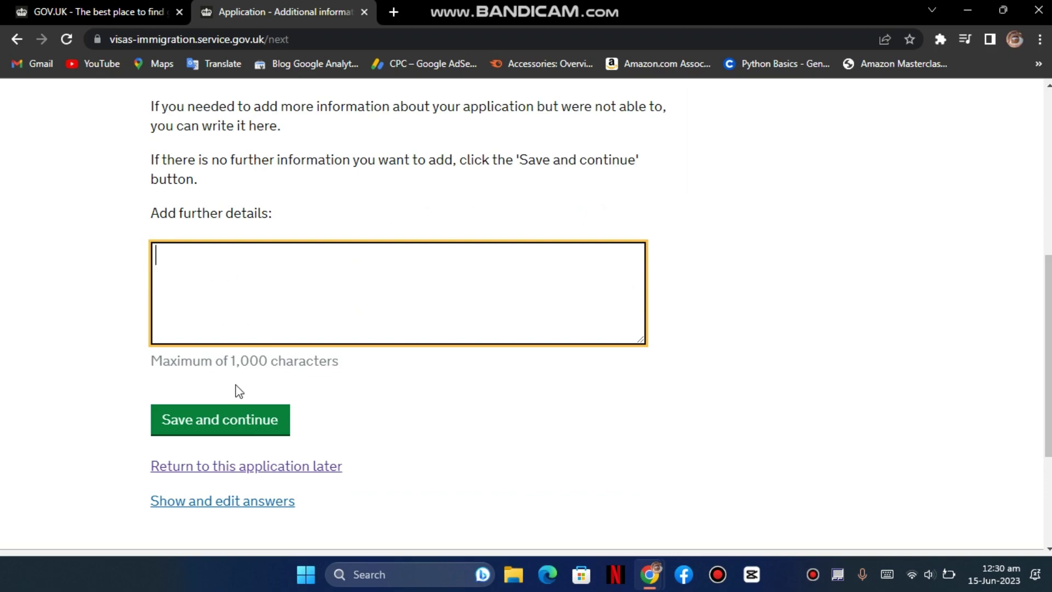
{"action": "left_click", "coordinate": [242, 419]}
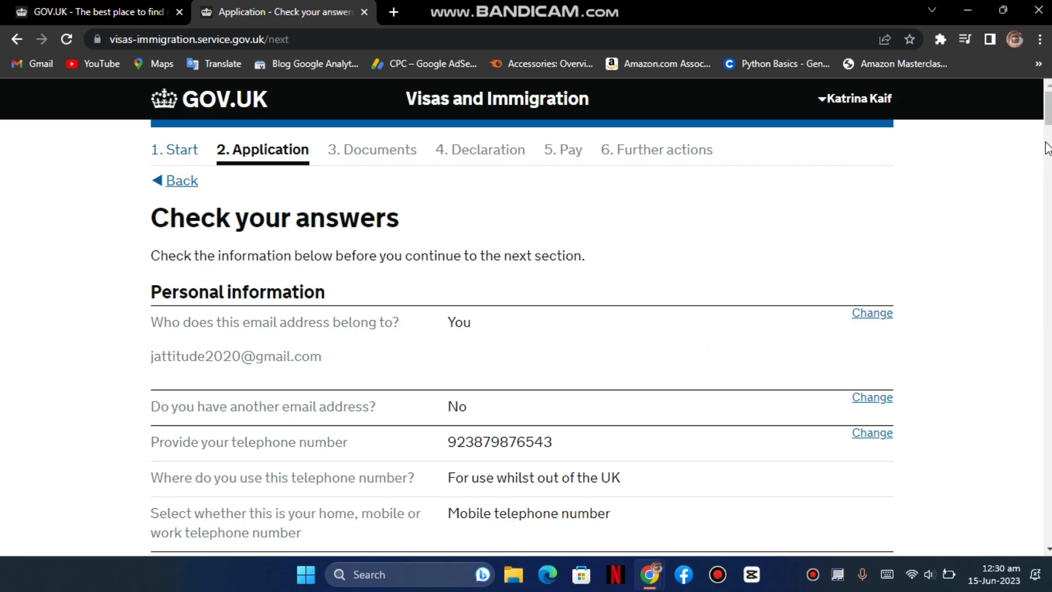
- Continue past Check your answers and choose 'No - I need to supply additional evidence of funds'
{"action": "left_click_drag", "start_coordinate": [1048, 109], "coordinate": [1049, 517]}
{"action": "scroll", "coordinate": [443, 325], "scroll_direction": "up", "scroll_amount": 1}
{"action": "left_click", "coordinate": [218, 434]}
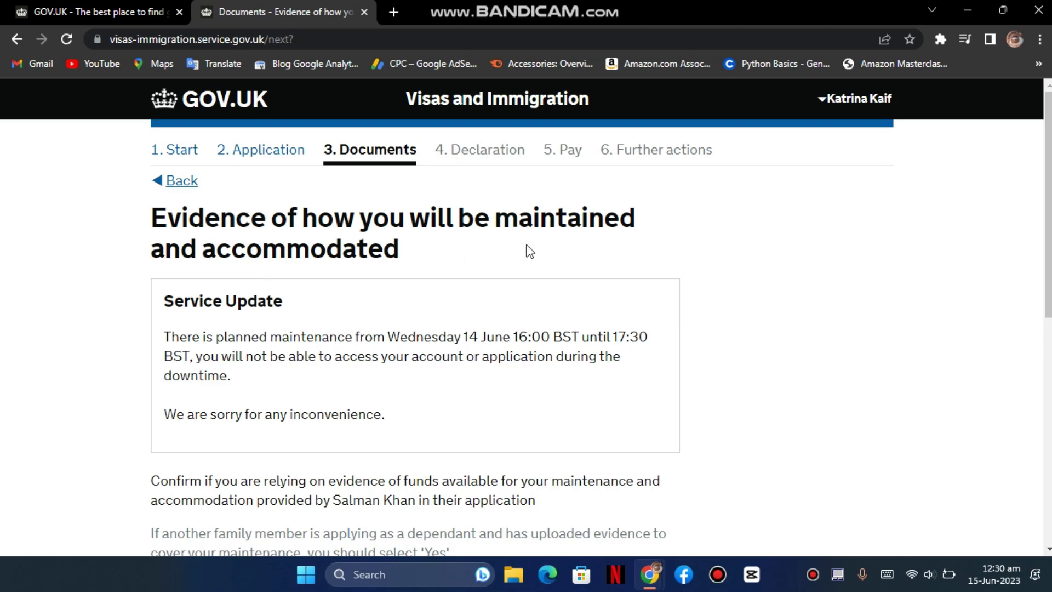
{"action": "scroll", "coordinate": [287, 339], "scroll_direction": "down", "scroll_amount": 4}
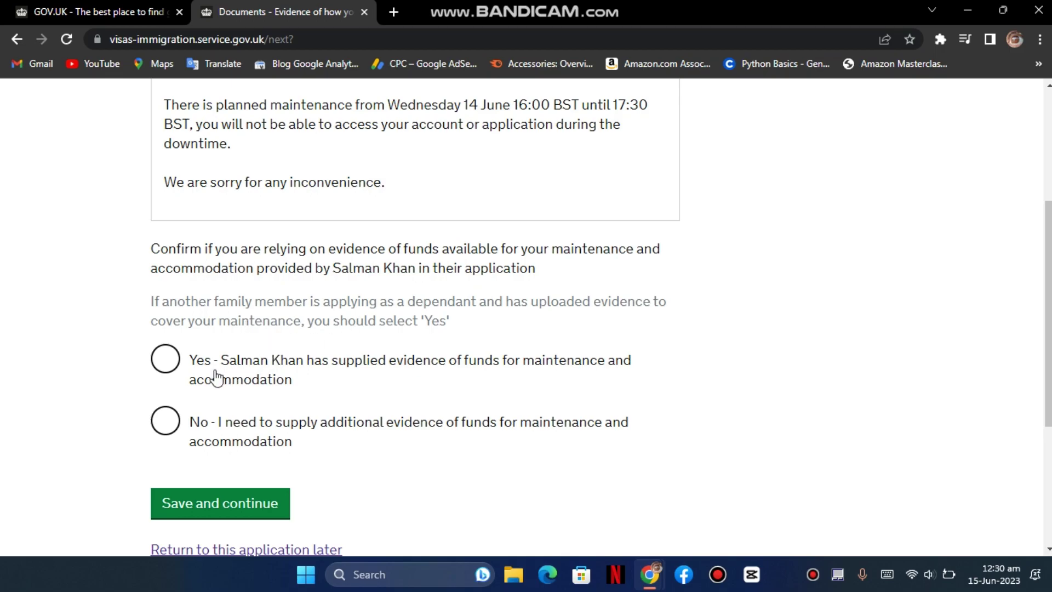
{"action": "left_click", "coordinate": [180, 371]}
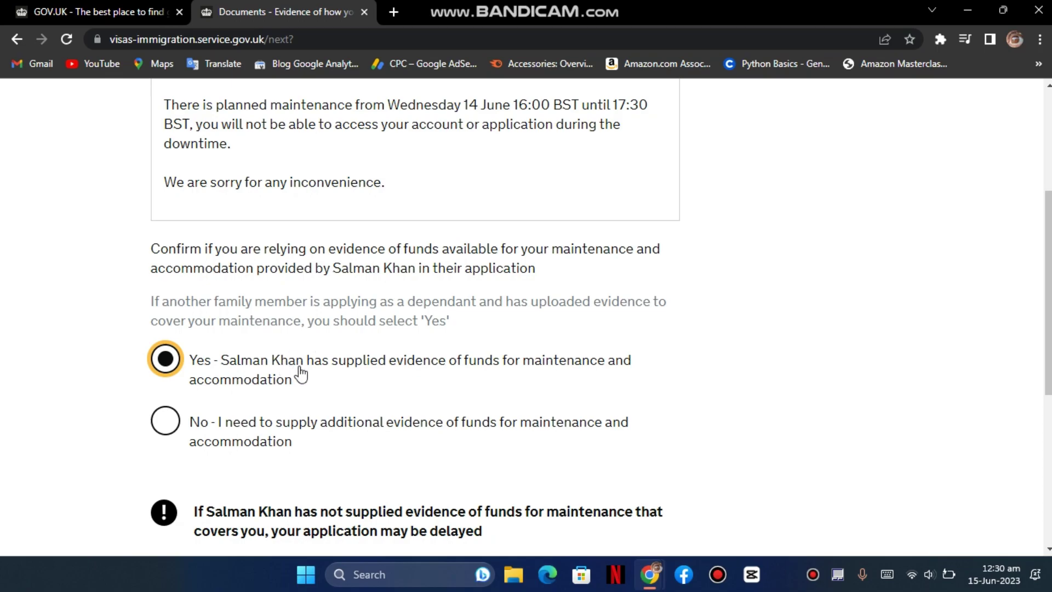
{"action": "left_click", "coordinate": [174, 420]}
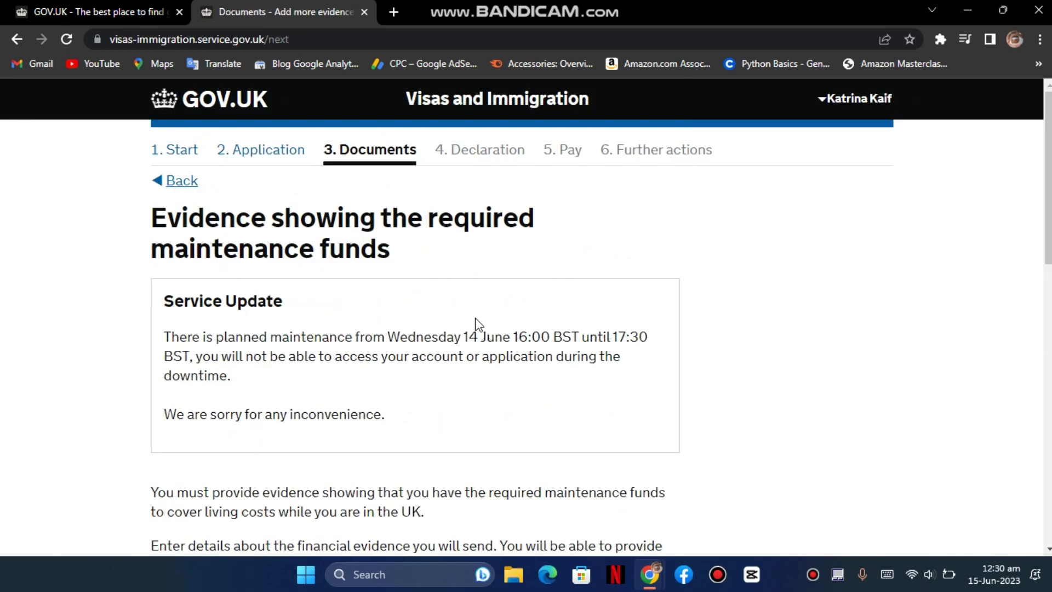
- Enter 'Habib Bank Limited' with personal bank statements as the funds evidence and save
{"action": "scroll", "coordinate": [475, 324], "scroll_direction": "down", "scroll_amount": 3}
{"action": "scroll", "coordinate": [479, 324], "scroll_direction": "down", "scroll_amount": 1}
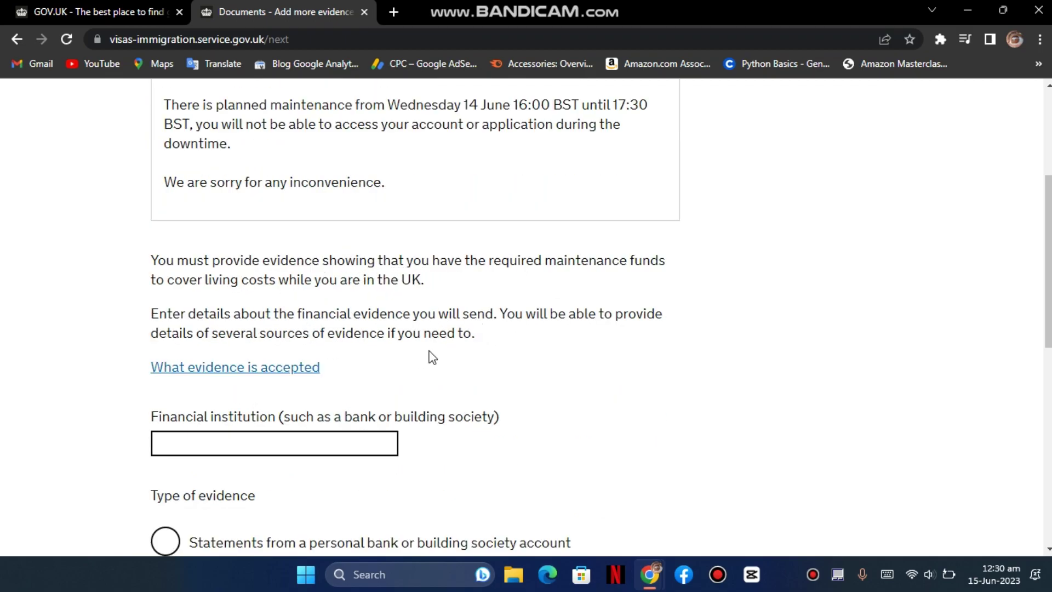
{"action": "scroll", "coordinate": [429, 353], "scroll_direction": "down", "scroll_amount": 2}
{"action": "left_click", "coordinate": [325, 284]}
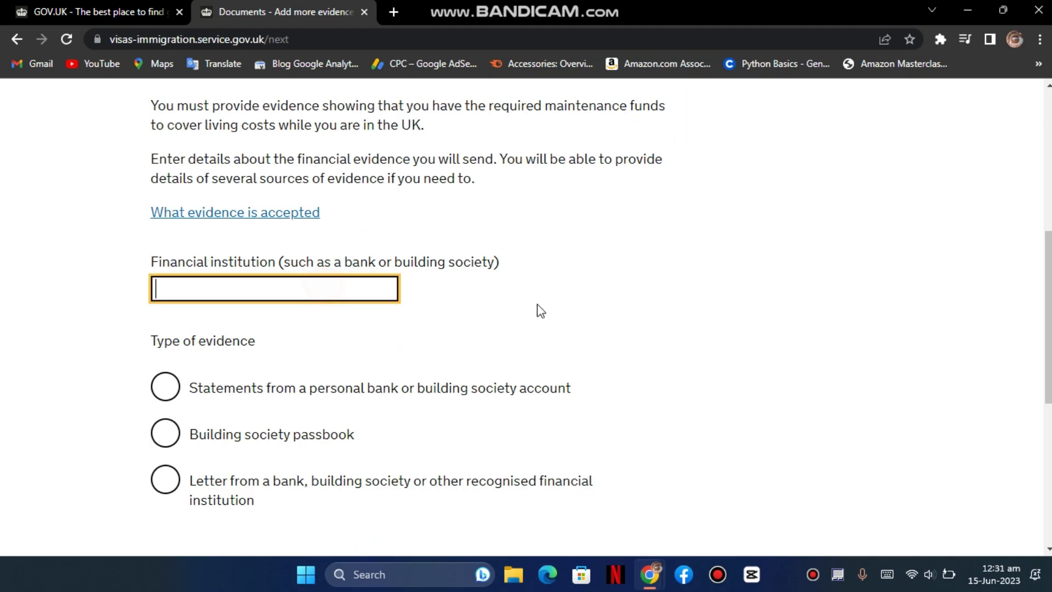
{"action": "scroll", "coordinate": [538, 308], "scroll_direction": "up", "scroll_amount": 1}
{"action": "scroll", "coordinate": [606, 373], "scroll_direction": "down", "scroll_amount": 1}
{"action": "type", "text": "Habib Bank Limited"}
{"action": "key", "text": "Tab"}
{"action": "left_click", "coordinate": [278, 393]}
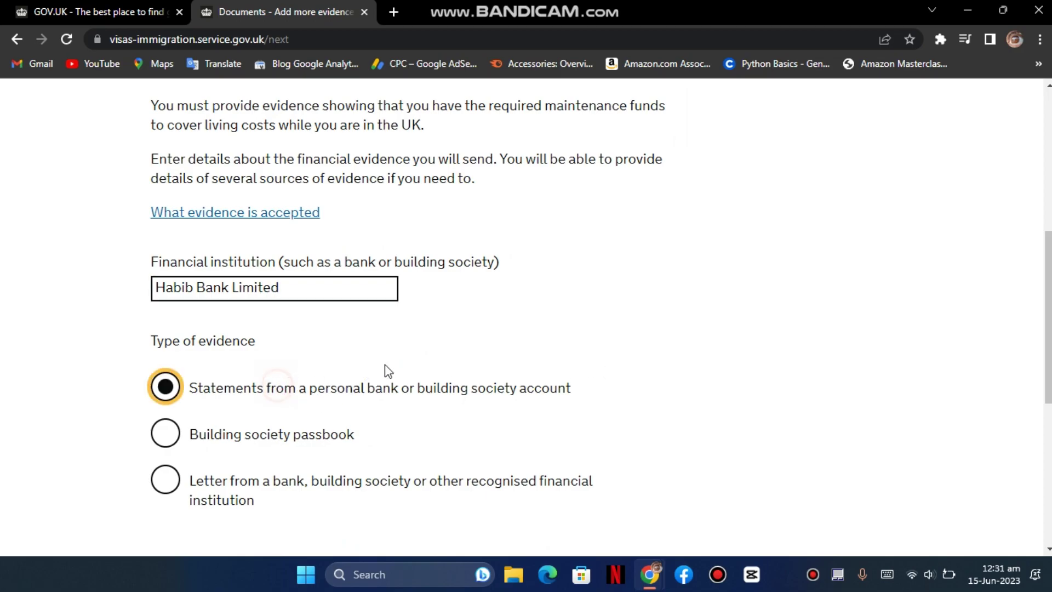
{"action": "scroll", "coordinate": [235, 379], "scroll_direction": "down", "scroll_amount": 1}
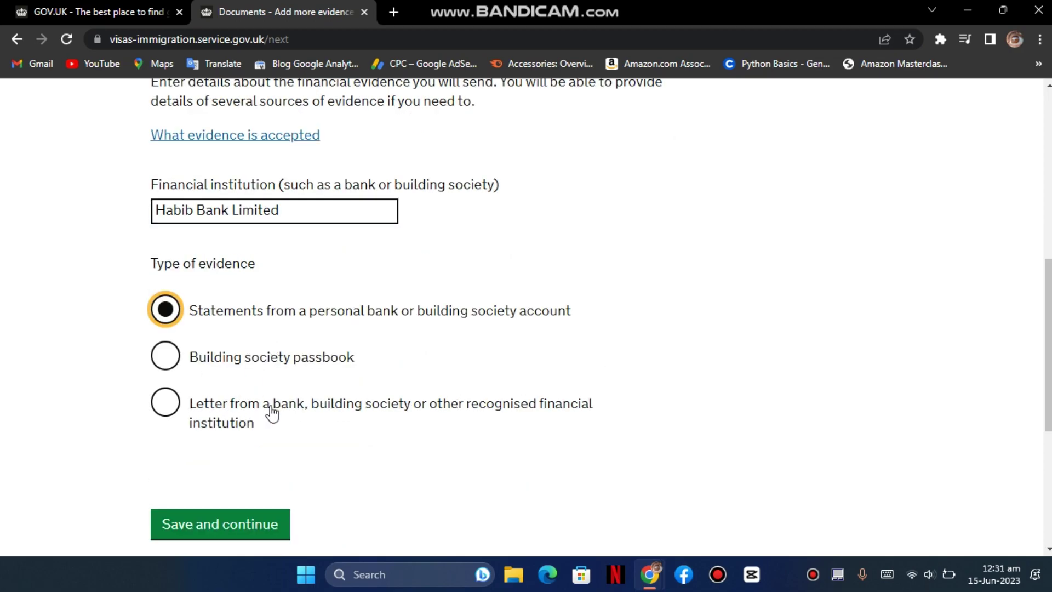
{"action": "left_click", "coordinate": [248, 525]}
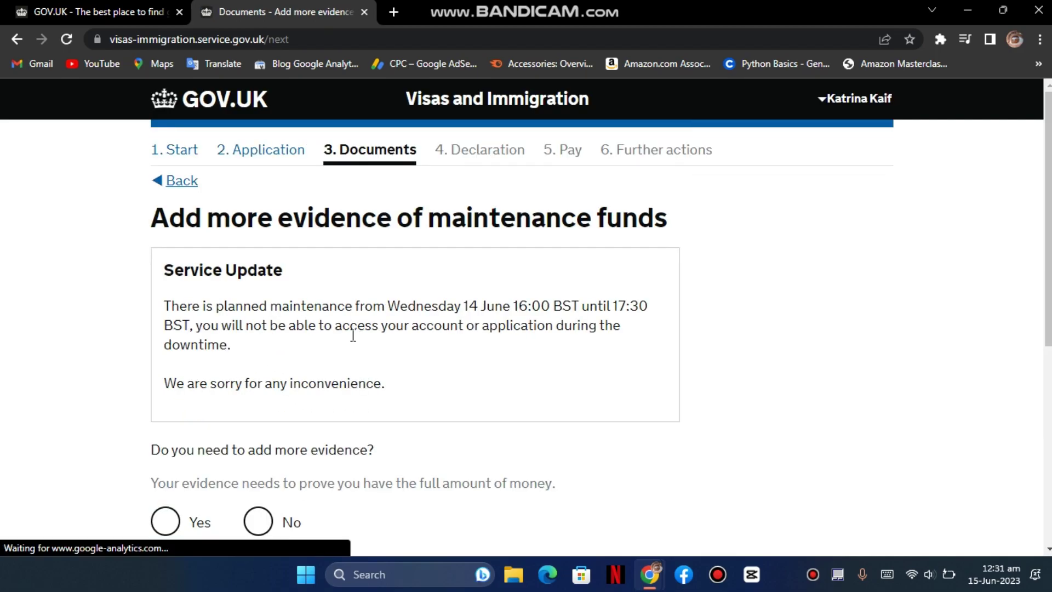
- Answer No to adding more evidence and save
{"action": "scroll", "coordinate": [352, 336], "scroll_direction": "down", "scroll_amount": 3}
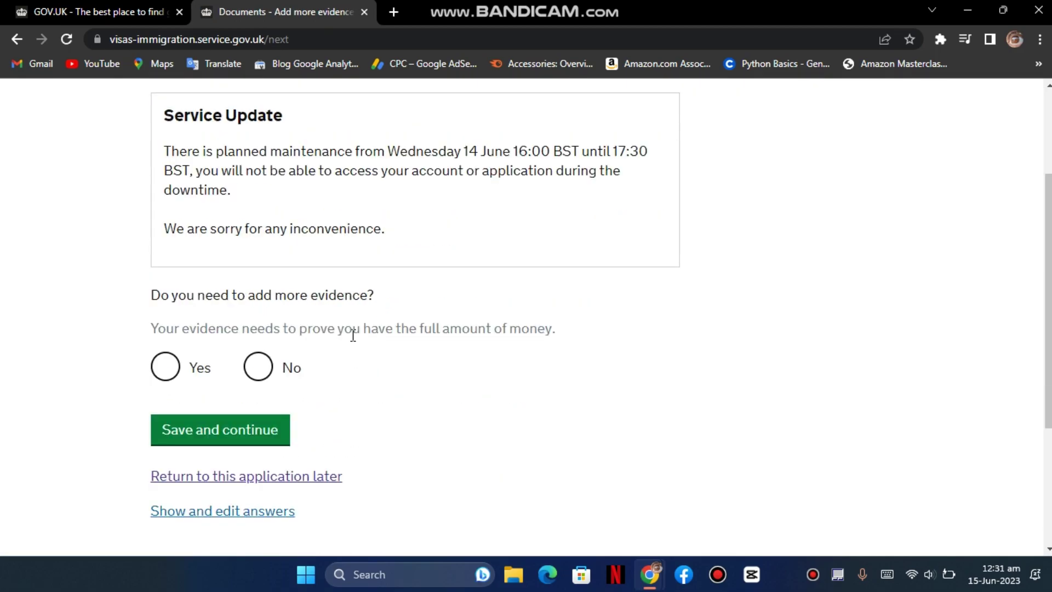
{"action": "left_click", "coordinate": [187, 366]}
{"action": "scroll", "coordinate": [293, 347], "scroll_direction": "down", "scroll_amount": 2}
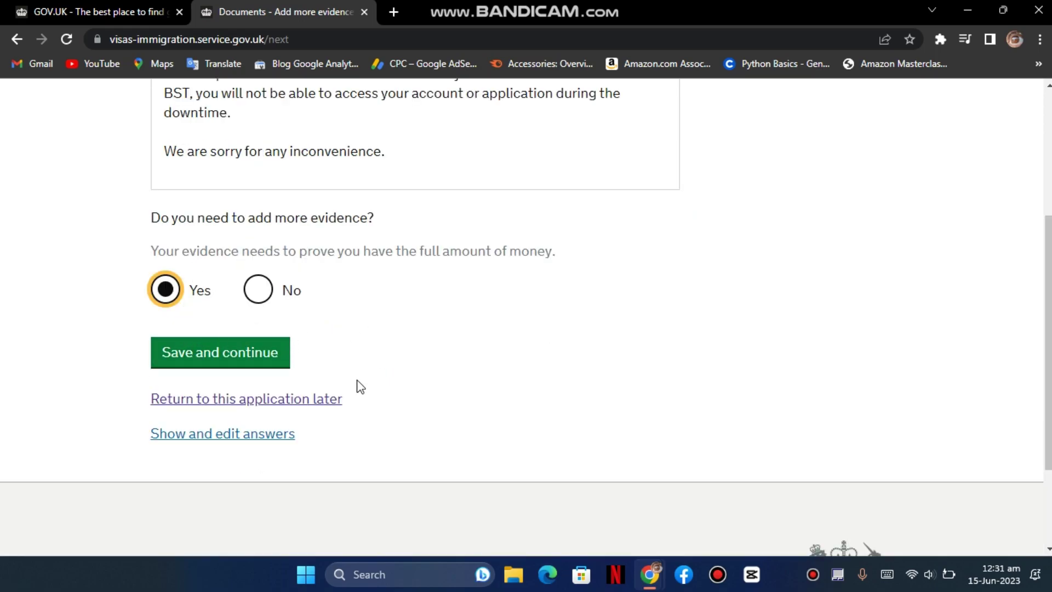
{"action": "left_click", "coordinate": [260, 299]}
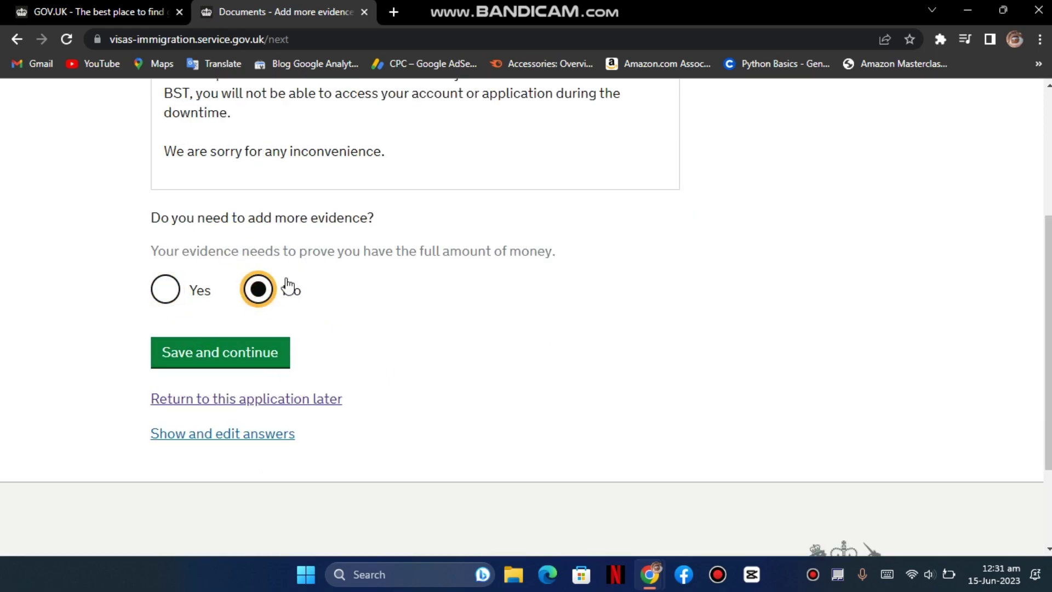
{"action": "left_click", "coordinate": [249, 355]}
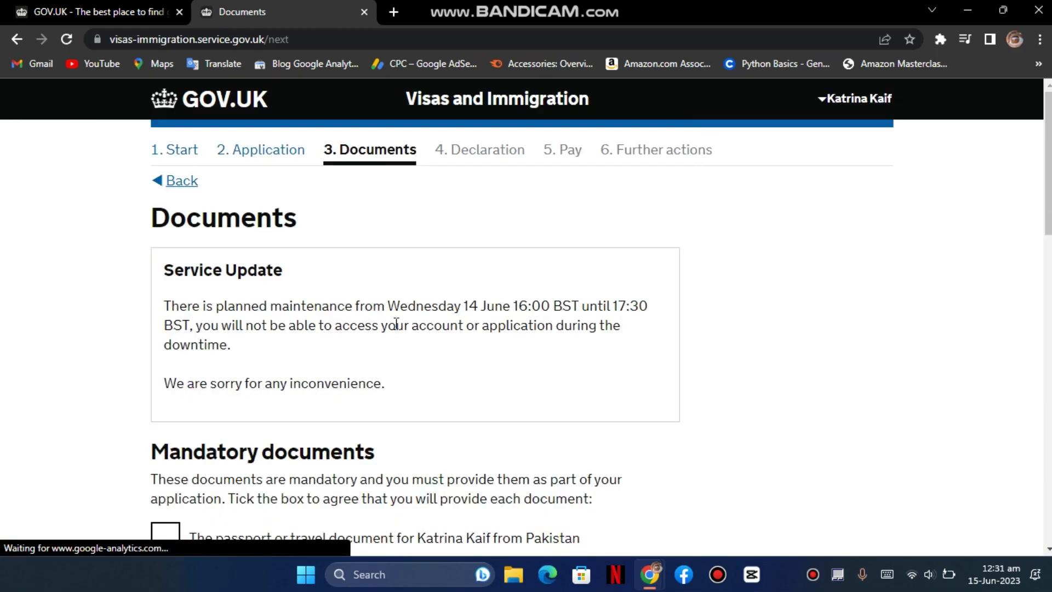
- Tick the passport, Habib Bank statements and proof of marriage document checkboxes
{"action": "scroll", "coordinate": [316, 307], "scroll_direction": "down", "scroll_amount": 4}
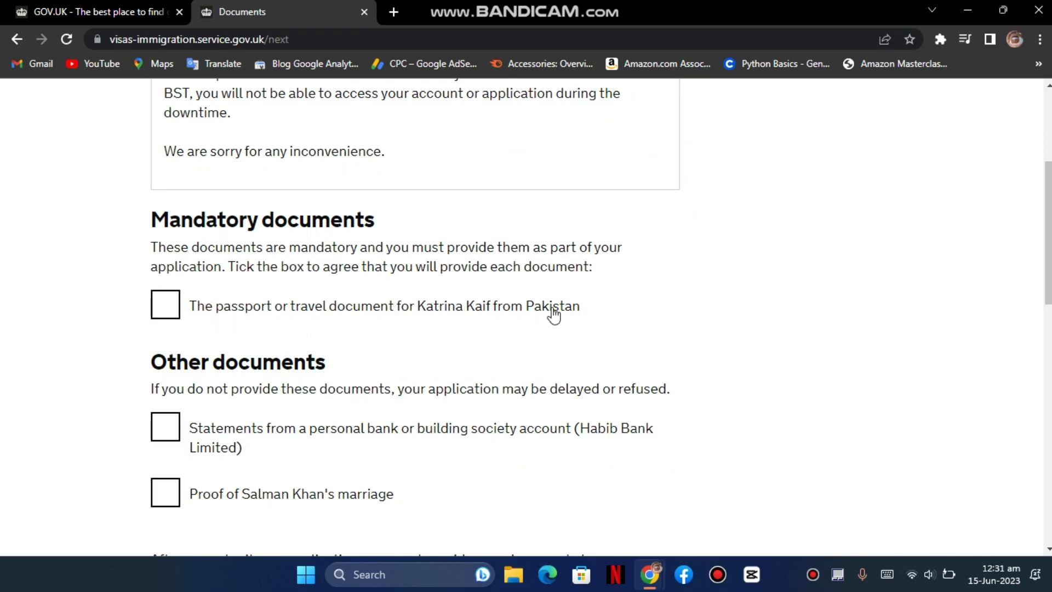
{"action": "left_click", "coordinate": [163, 307]}
{"action": "scroll", "coordinate": [315, 312], "scroll_direction": "down", "scroll_amount": 1}
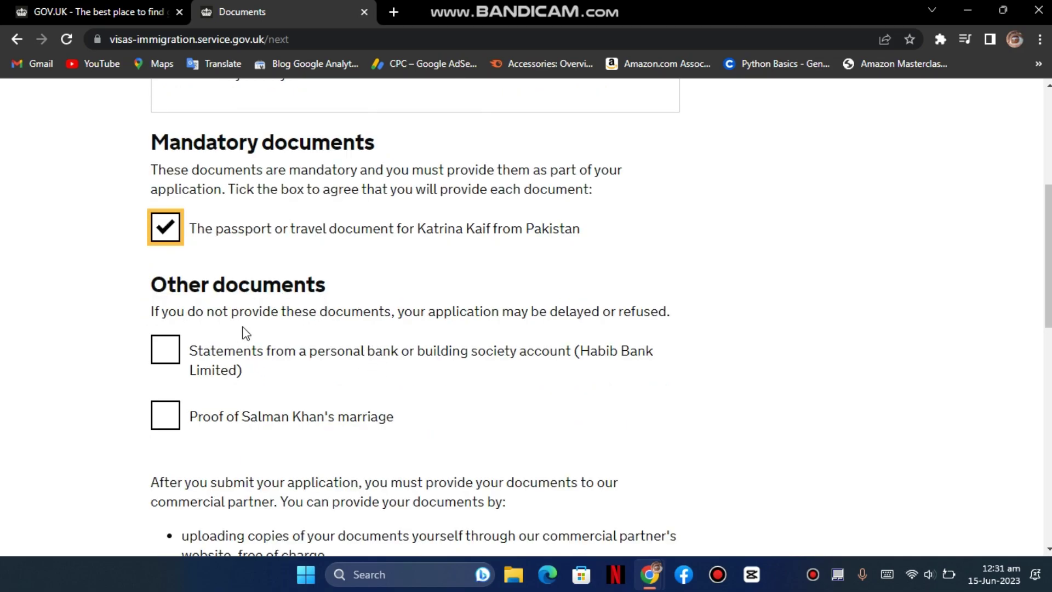
{"action": "left_click", "coordinate": [173, 361]}
{"action": "scroll", "coordinate": [278, 366], "scroll_direction": "down", "scroll_amount": 1}
{"action": "left_click", "coordinate": [165, 349]}
{"action": "scroll", "coordinate": [248, 345], "scroll_direction": "down", "scroll_amount": 1}
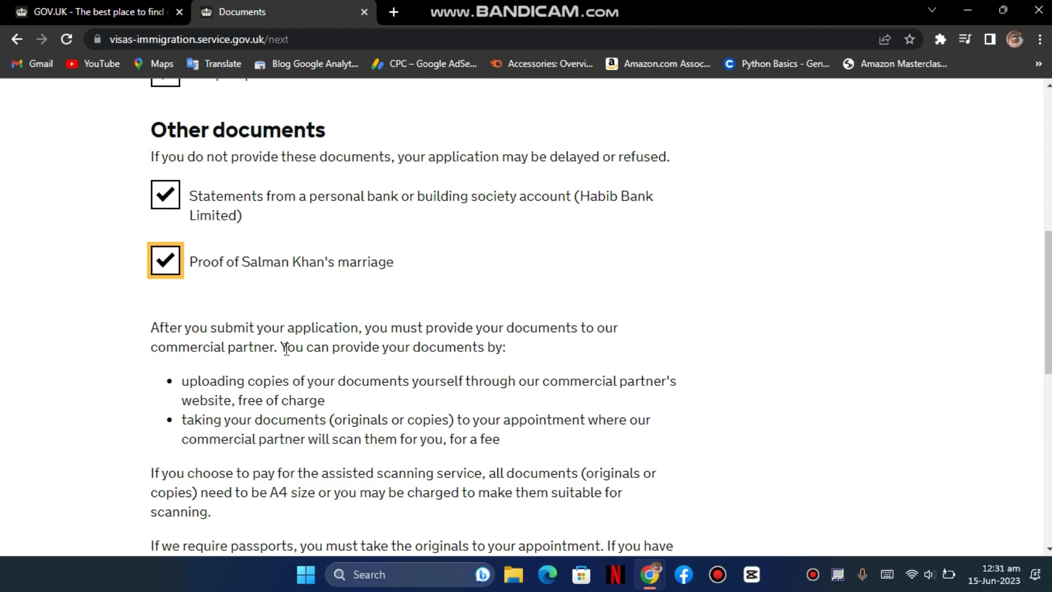
{"action": "scroll", "coordinate": [287, 320], "scroll_direction": "down", "scroll_amount": 1}
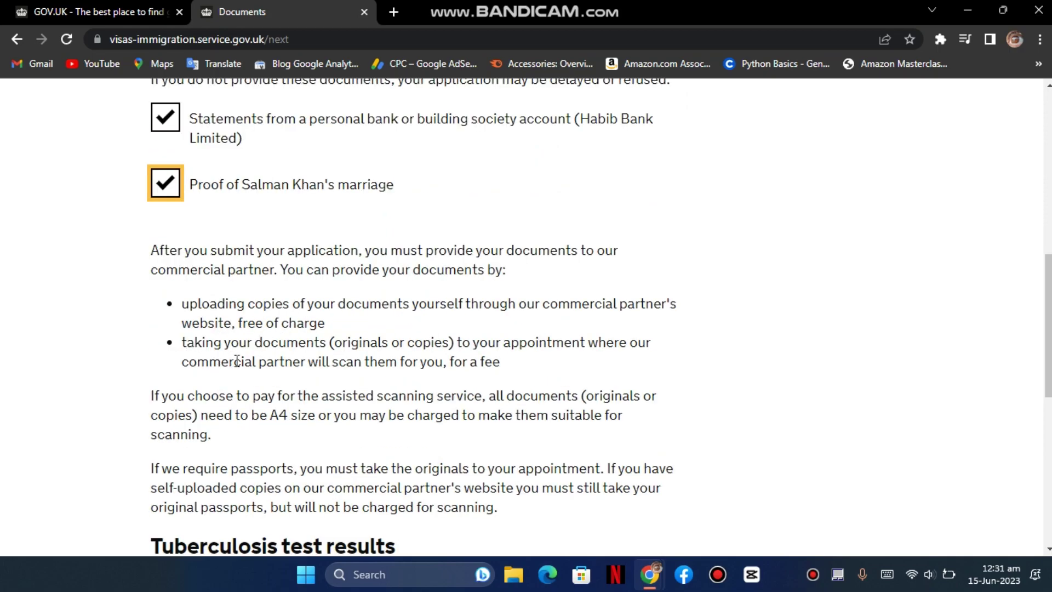
{"action": "scroll", "coordinate": [263, 355], "scroll_direction": "down", "scroll_amount": 2}
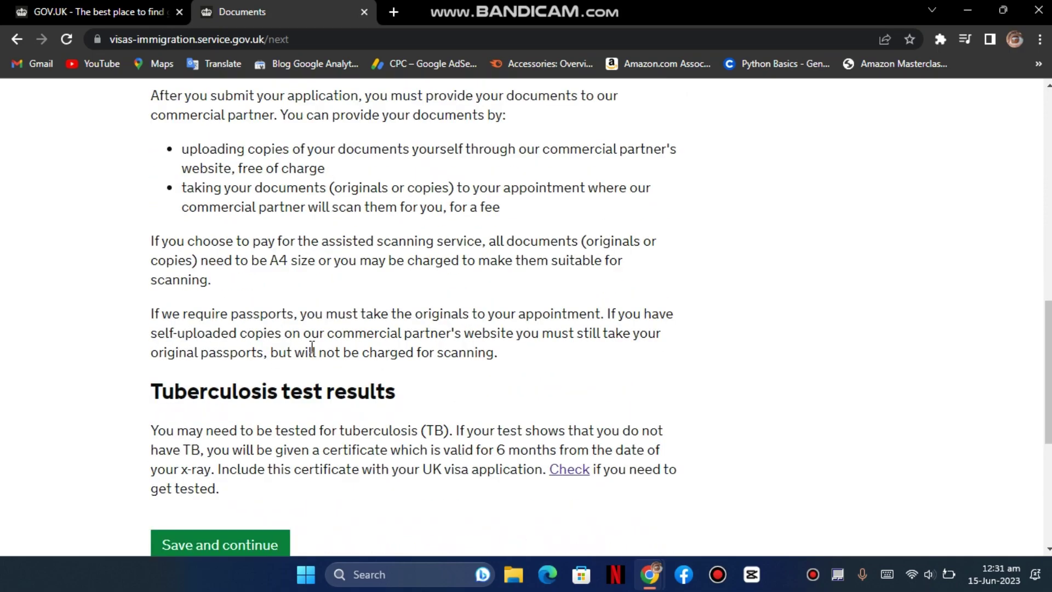
{"action": "scroll", "coordinate": [287, 328], "scroll_direction": "down", "scroll_amount": 2}
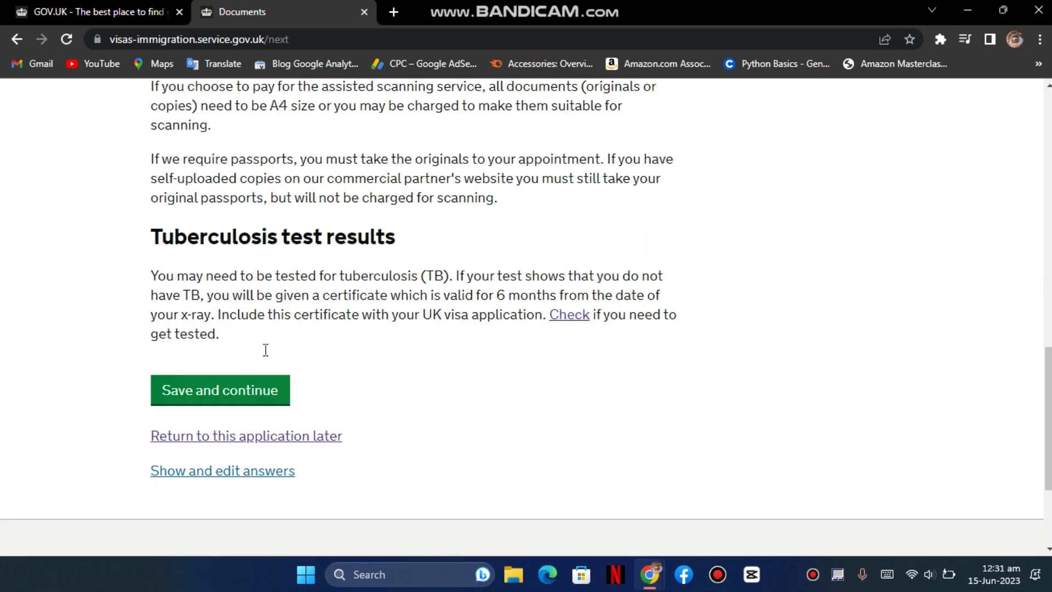
- Save the document choices and review the maintenance and documents answers summary
{"action": "left_click", "coordinate": [241, 391]}
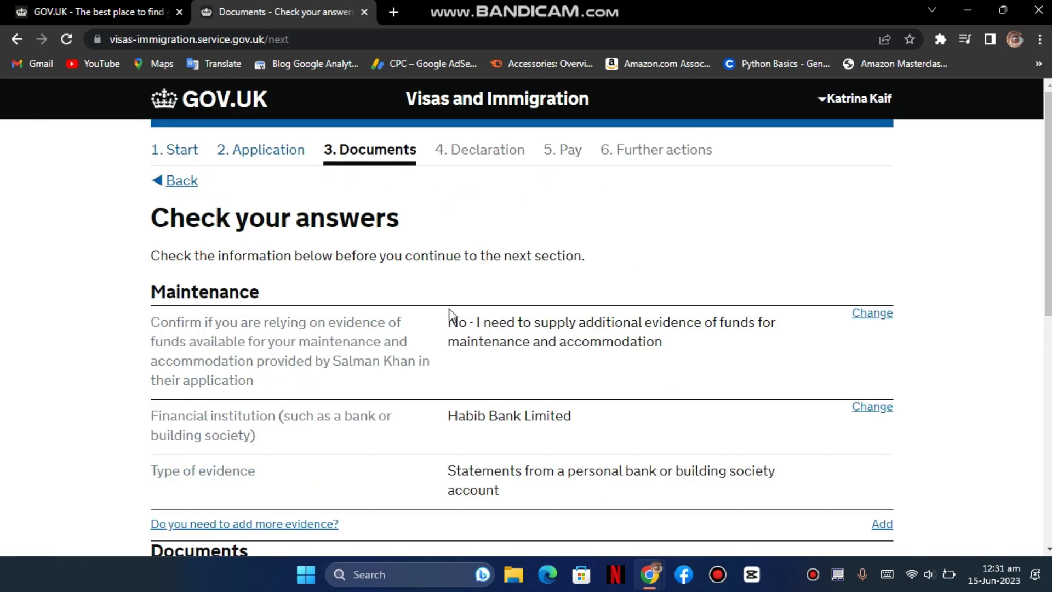
{"action": "scroll", "coordinate": [445, 345], "scroll_direction": "down", "scroll_amount": 1}
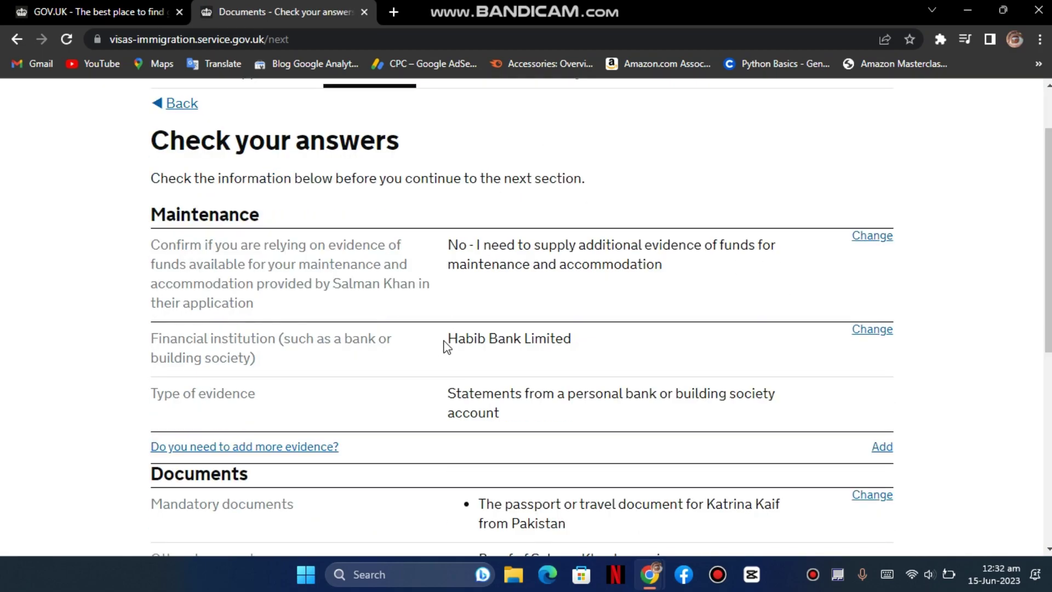
{"action": "scroll", "coordinate": [445, 354], "scroll_direction": "down", "scroll_amount": 5}
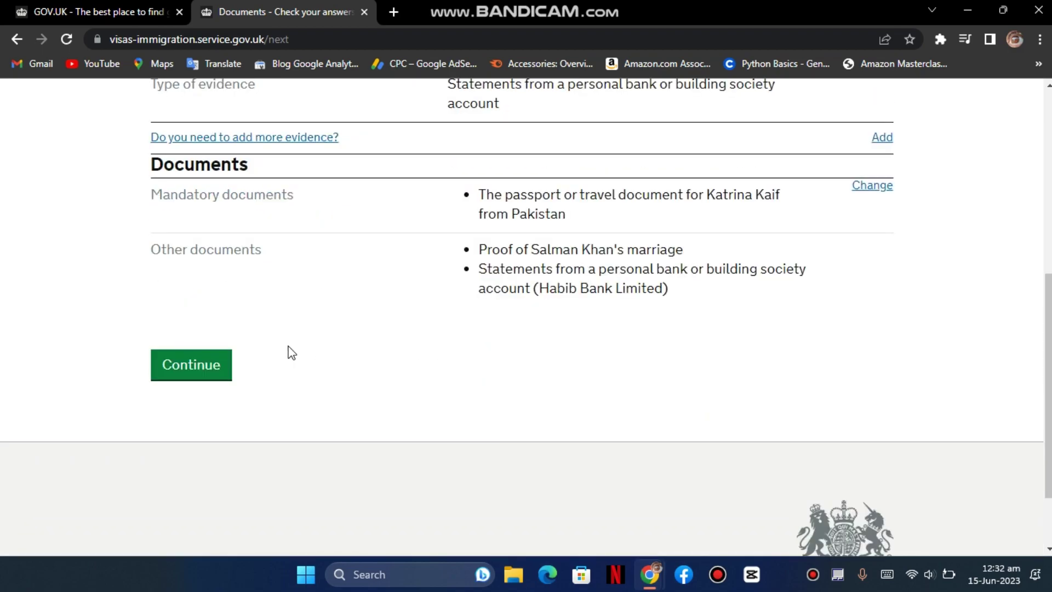
{"action": "scroll", "coordinate": [212, 366], "scroll_direction": "up", "scroll_amount": 4}
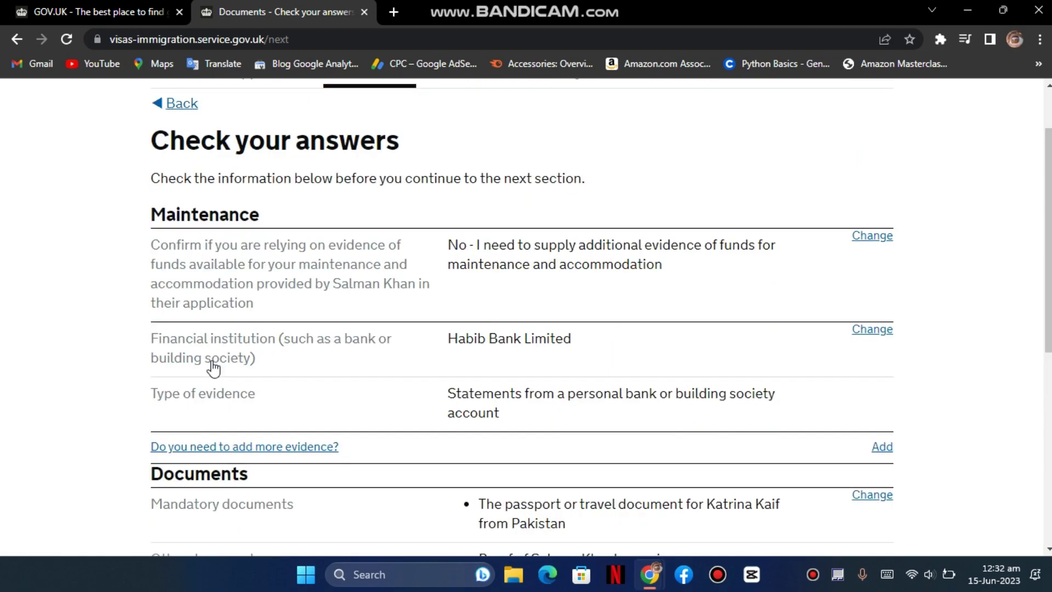
{"action": "scroll", "coordinate": [213, 362], "scroll_direction": "down", "scroll_amount": 3}
- Continue past the answers summary, tick 'I confirm that I understand and accept these conditions' and save
{"action": "left_click", "coordinate": [193, 437]}
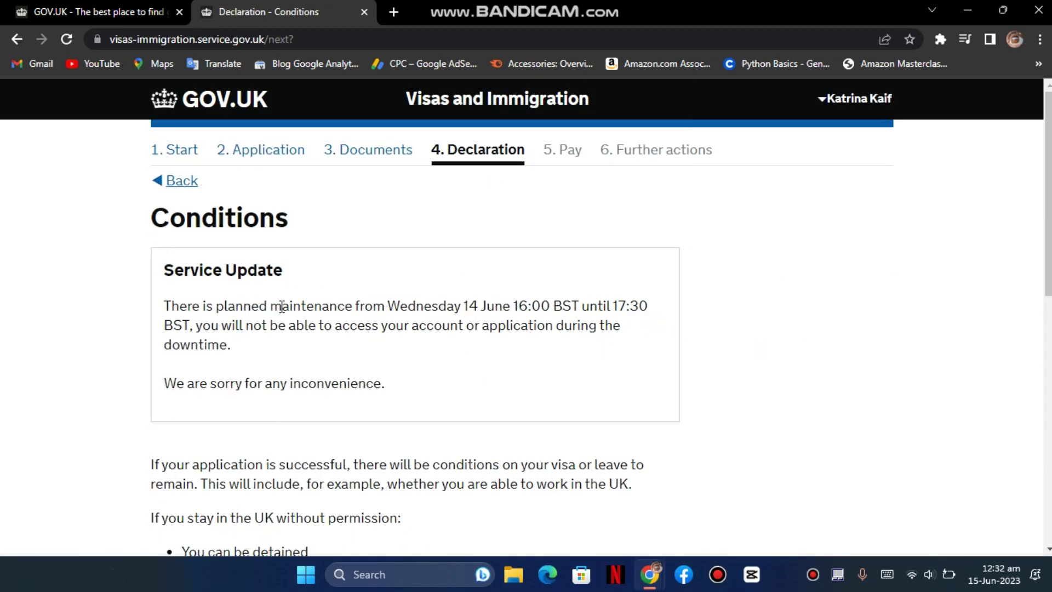
{"action": "scroll", "coordinate": [280, 305], "scroll_direction": "down", "scroll_amount": 3}
{"action": "scroll", "coordinate": [282, 306], "scroll_direction": "down", "scroll_amount": 2}
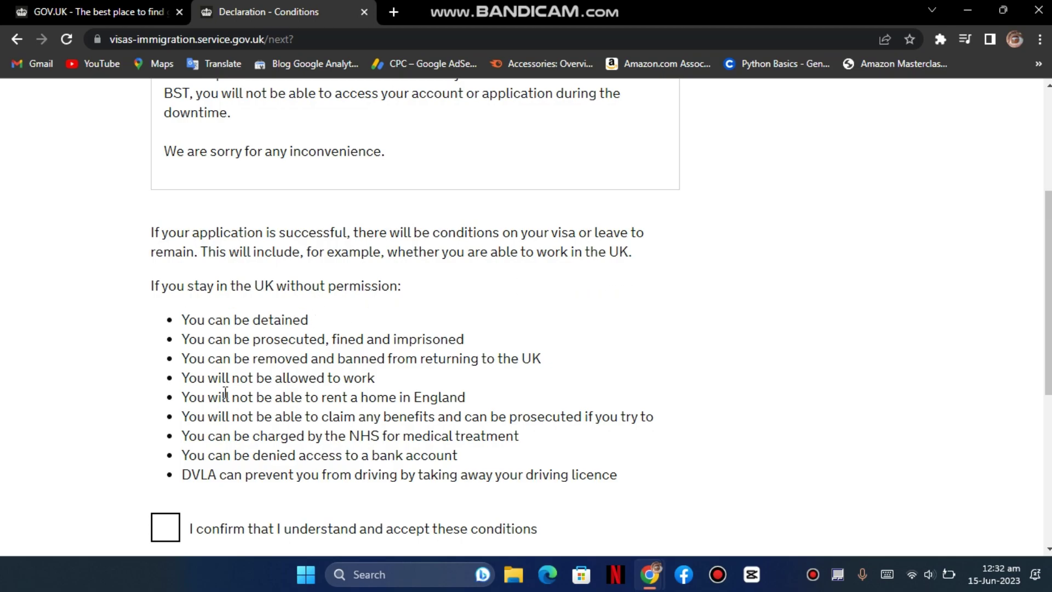
{"action": "scroll", "coordinate": [226, 392], "scroll_direction": "down", "scroll_amount": 1}
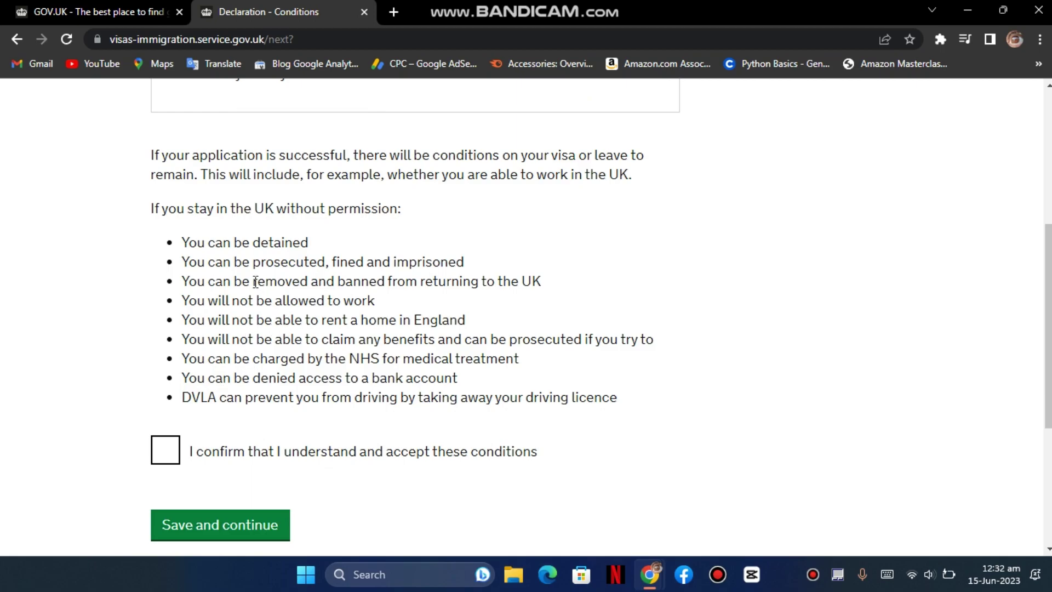
{"action": "left_click", "coordinate": [167, 451]}
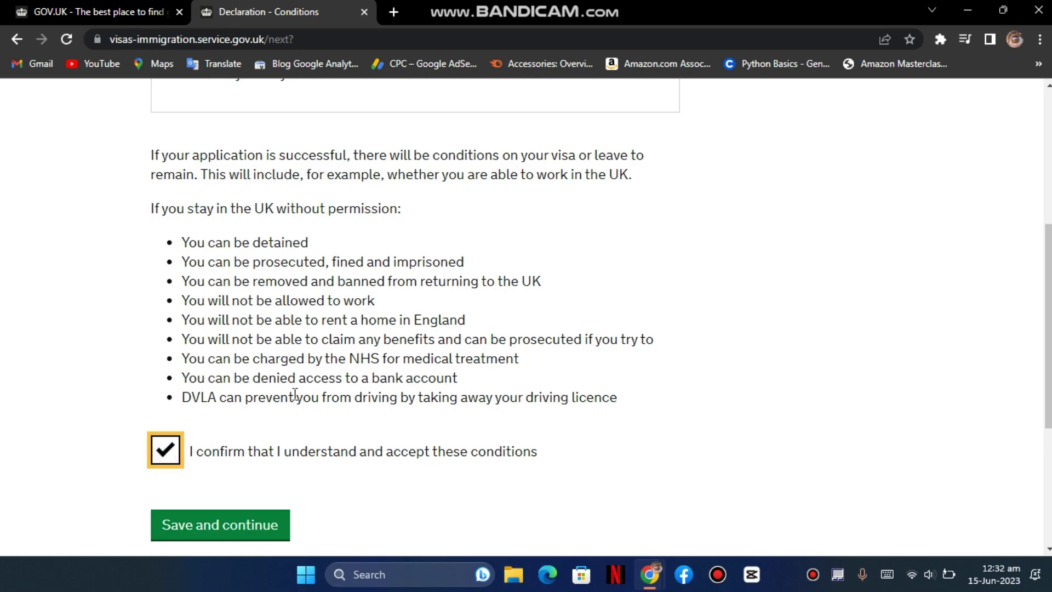
{"action": "scroll", "coordinate": [295, 394], "scroll_direction": "down", "scroll_amount": 2}
{"action": "left_click", "coordinate": [245, 446]}
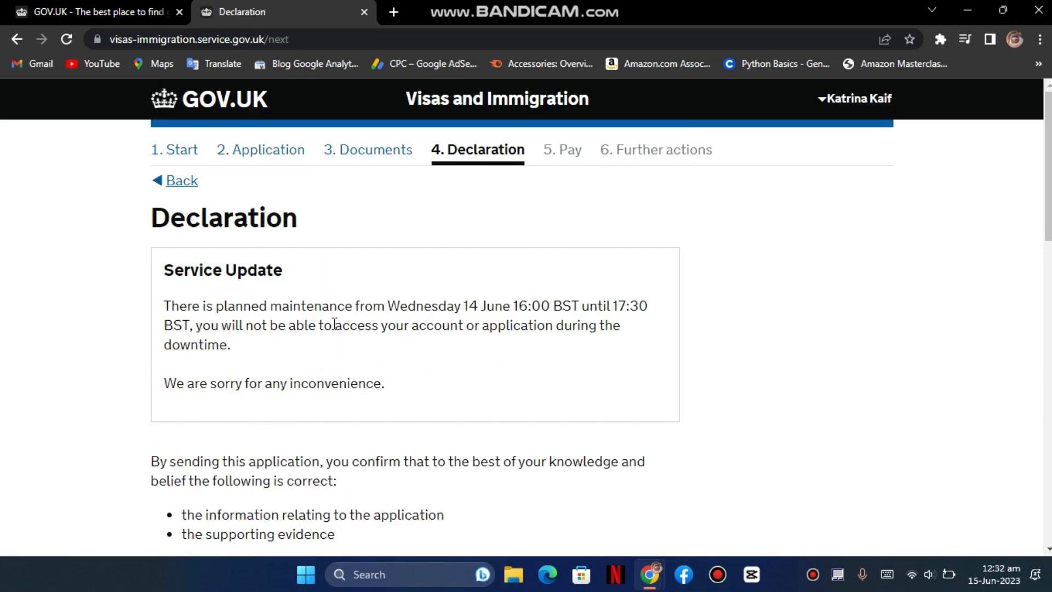
- Read through the declaration and select 'I am the applicant aged 18 or over'
{"action": "scroll", "coordinate": [334, 324], "scroll_direction": "down", "scroll_amount": 3}
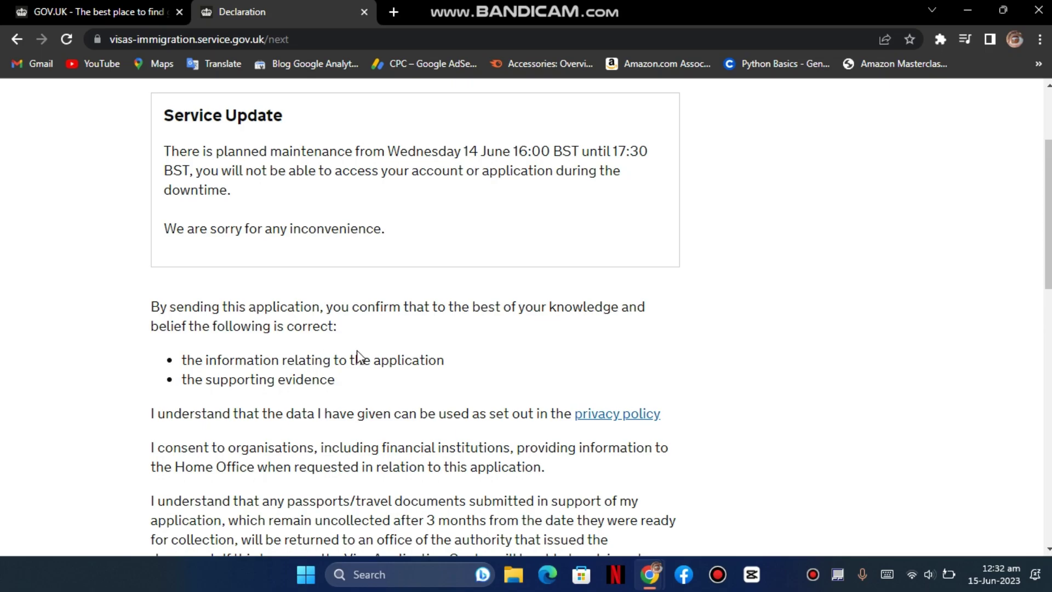
{"action": "scroll", "coordinate": [358, 356], "scroll_direction": "down", "scroll_amount": 1}
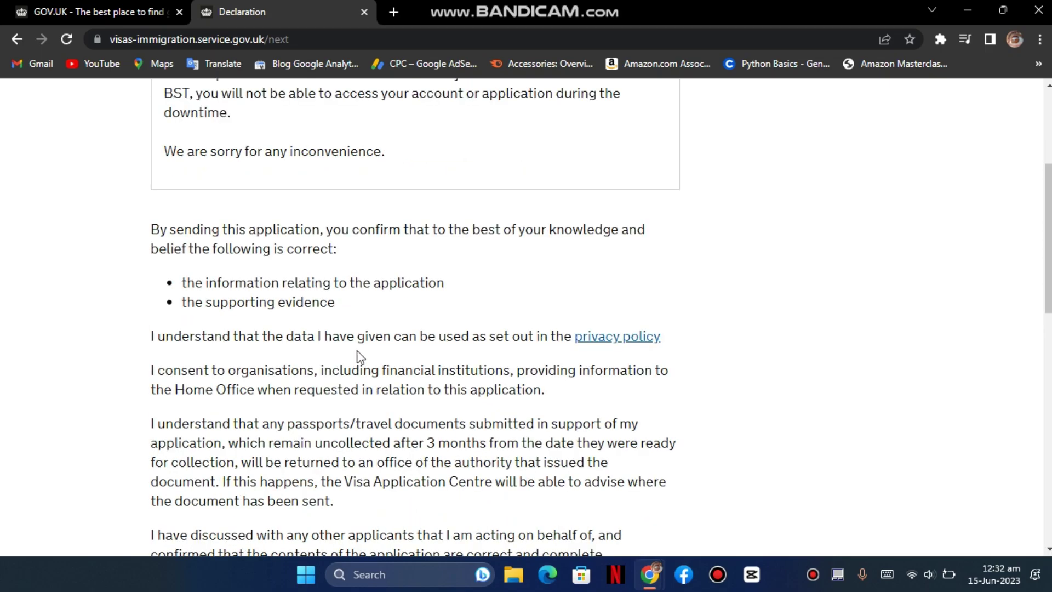
{"action": "scroll", "coordinate": [356, 351], "scroll_direction": "down", "scroll_amount": 1}
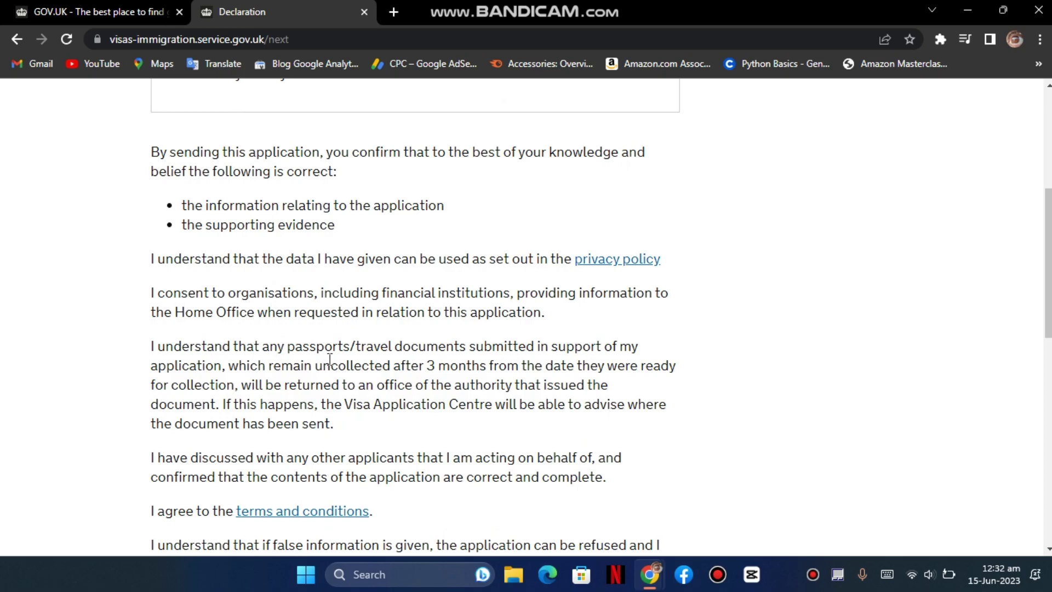
{"action": "scroll", "coordinate": [330, 359], "scroll_direction": "down", "scroll_amount": 1}
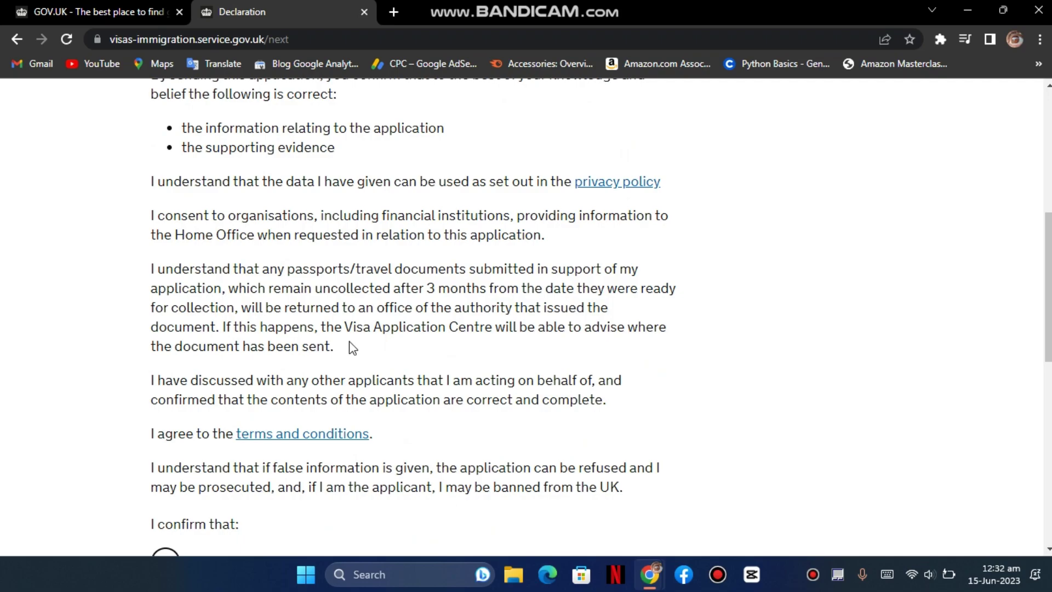
{"action": "scroll", "coordinate": [363, 349], "scroll_direction": "down", "scroll_amount": 1}
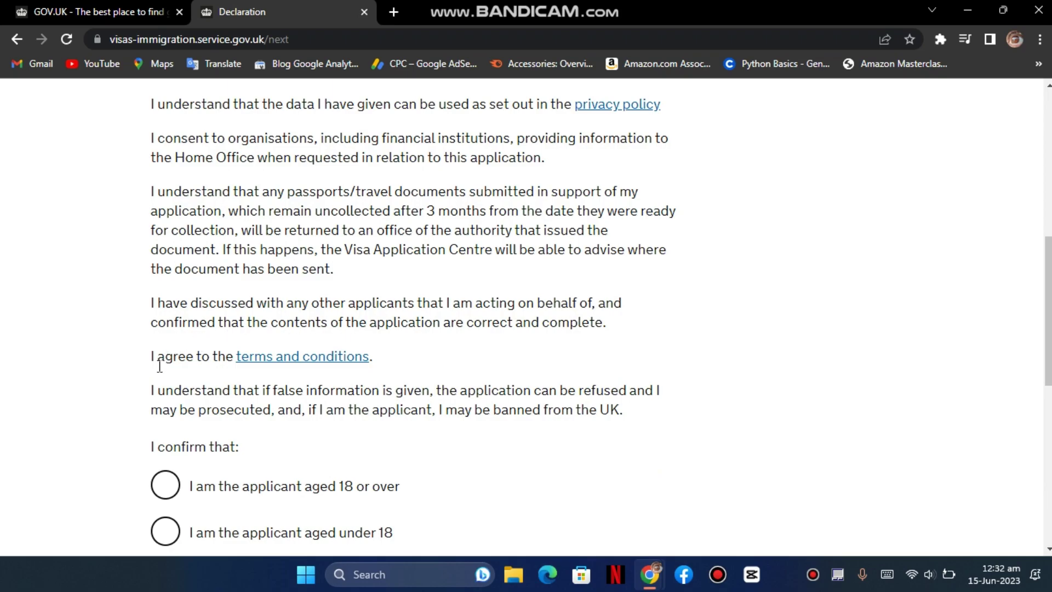
{"action": "scroll", "coordinate": [159, 366], "scroll_direction": "down", "scroll_amount": 1}
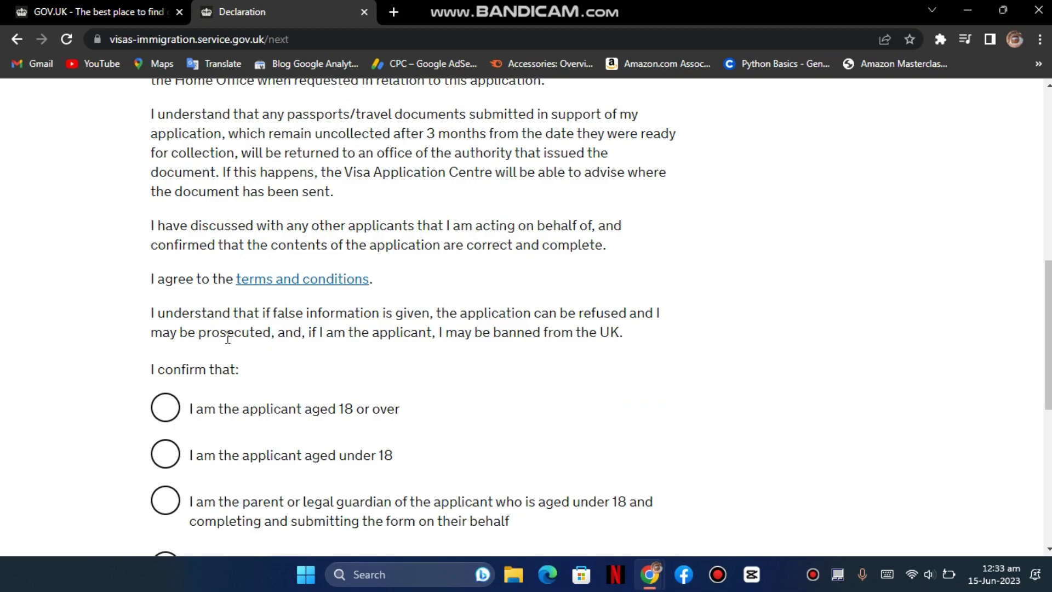
{"action": "scroll", "coordinate": [229, 338], "scroll_direction": "down", "scroll_amount": 1}
{"action": "left_click", "coordinate": [253, 335]}
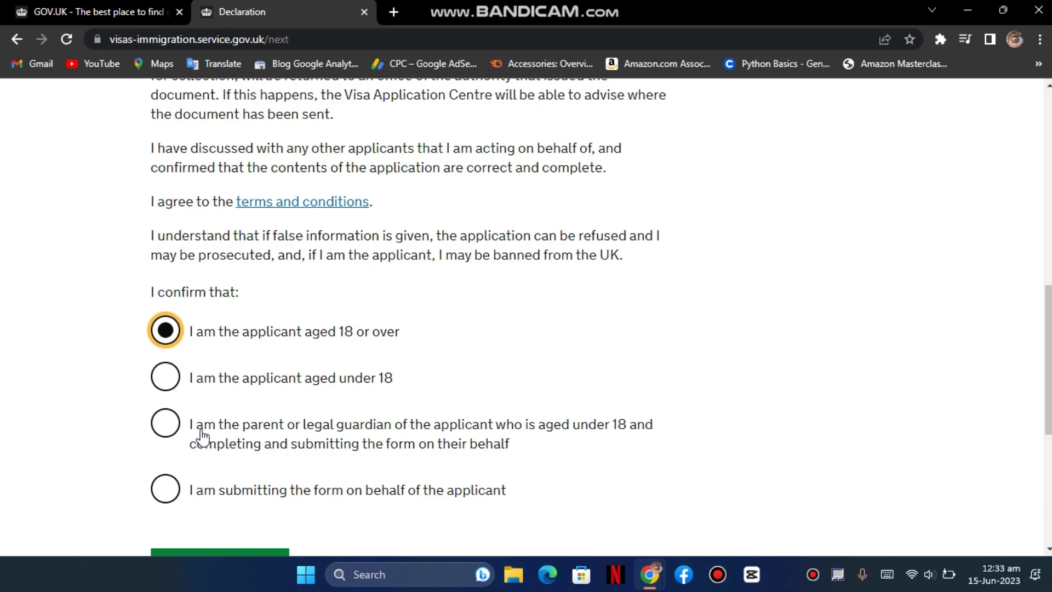
- Settle on 'I am the applicant aged 18 or over' and choose 'I accept the above'
{"action": "scroll", "coordinate": [214, 378], "scroll_direction": "down", "scroll_amount": 1}
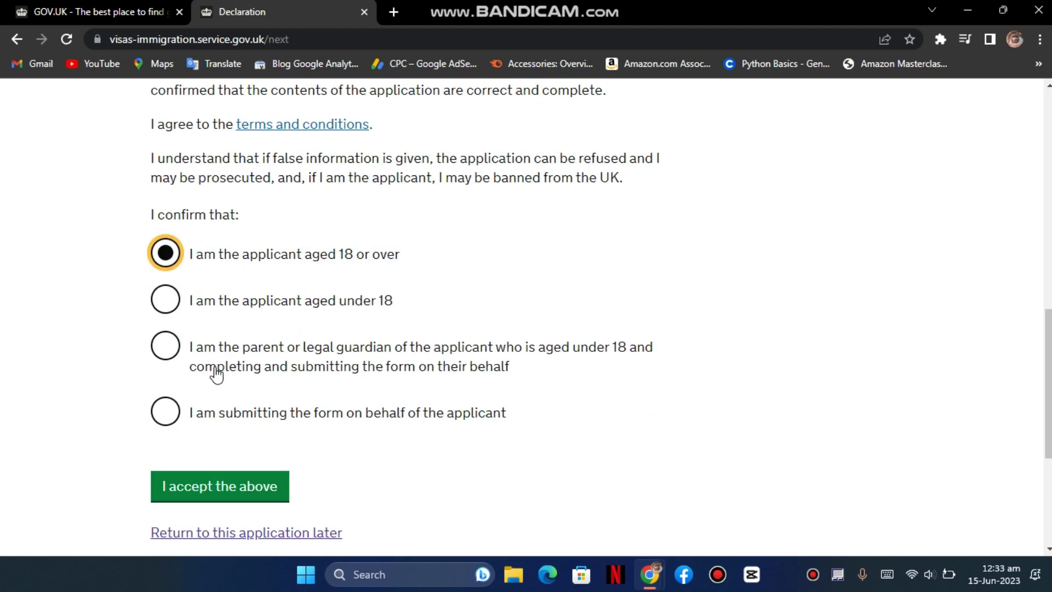
{"action": "left_click", "coordinate": [185, 356]}
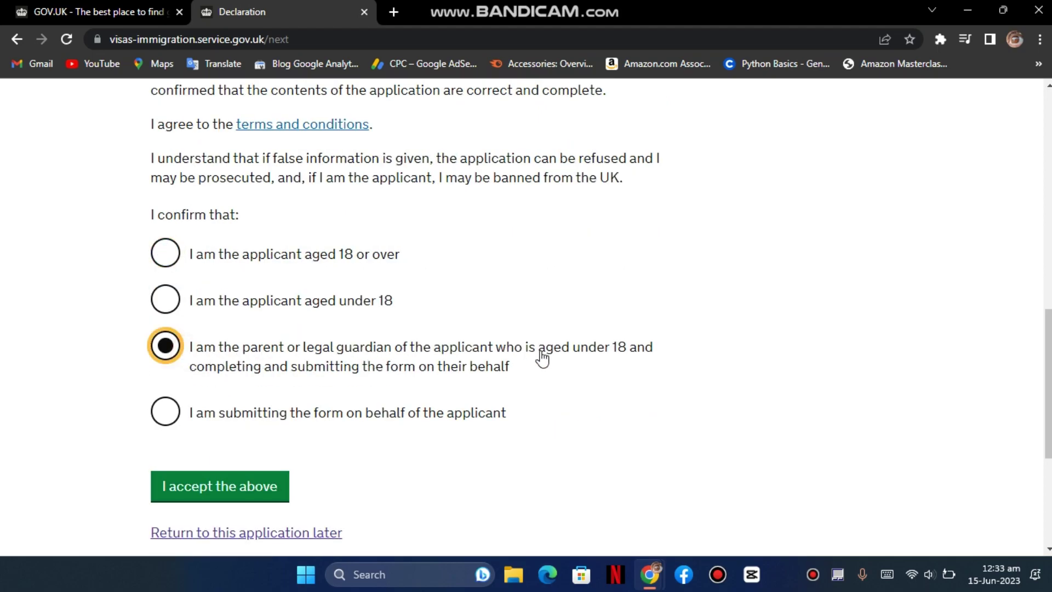
{"action": "left_click", "coordinate": [219, 251]}
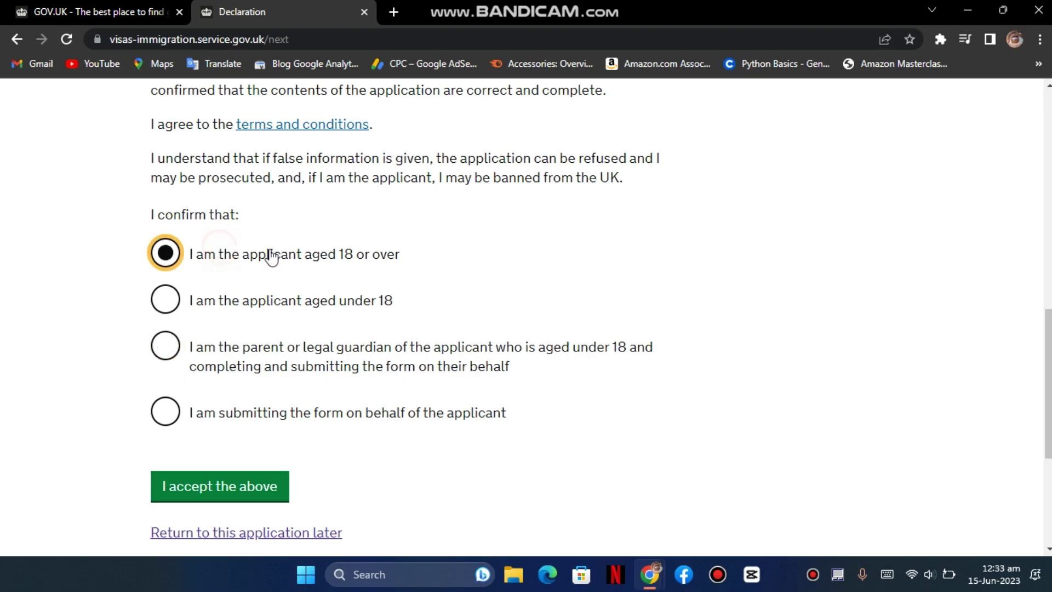
{"action": "left_click", "coordinate": [296, 412]}
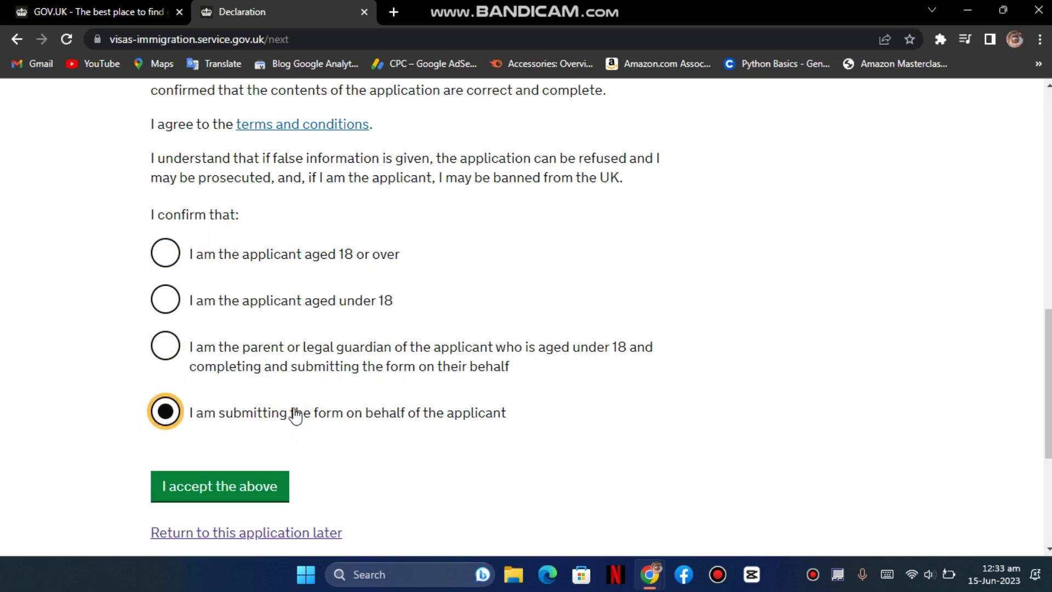
{"action": "left_click", "coordinate": [251, 256]}
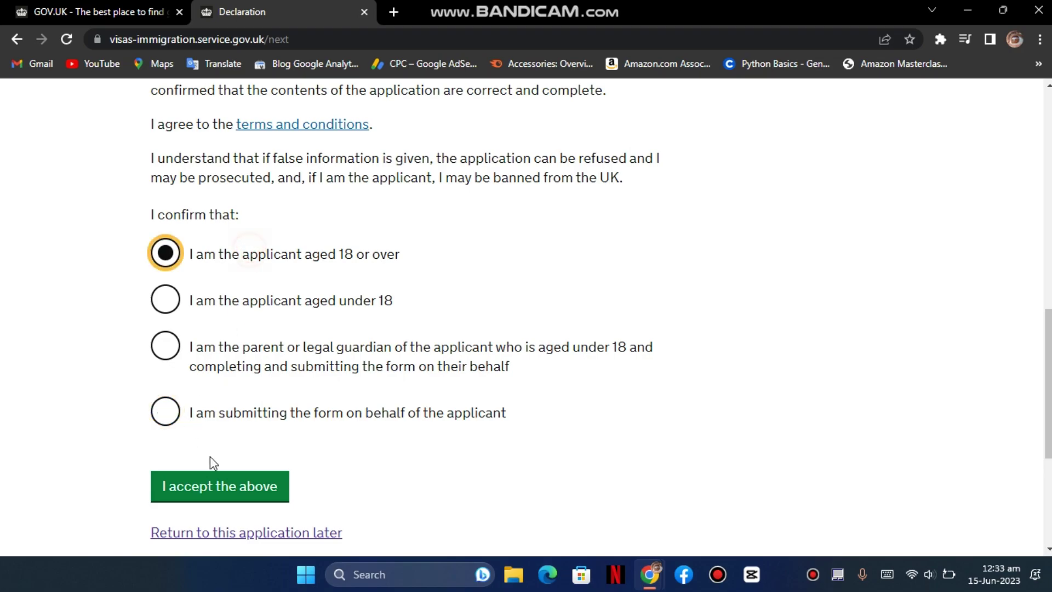
{"action": "left_click", "coordinate": [234, 496]}
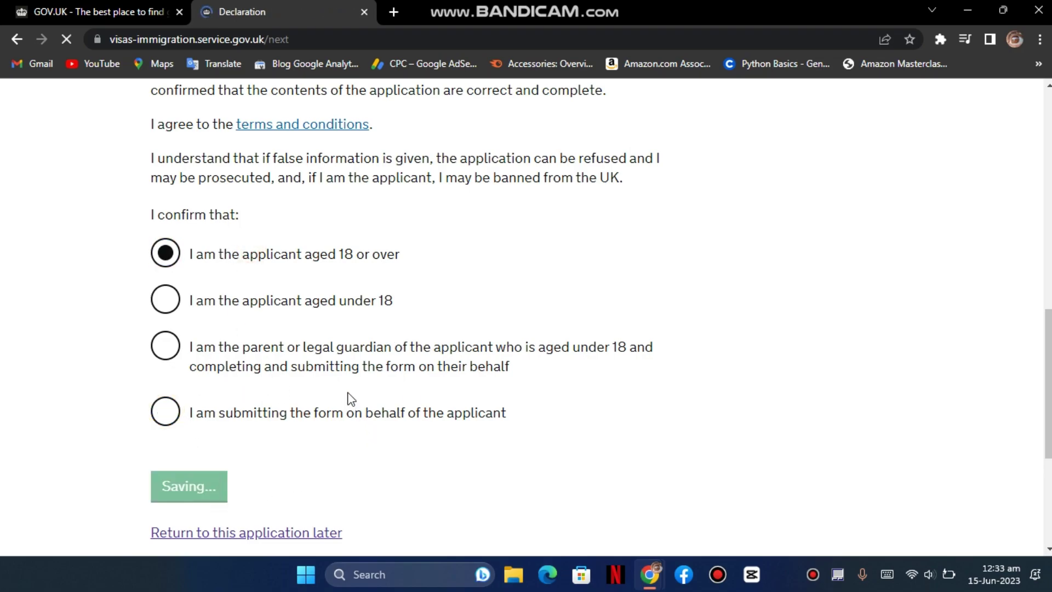
- Continue from Check your answers and follow 'Go to IHS website' to pay the surcharge
{"action": "scroll", "coordinate": [383, 373], "scroll_direction": "down", "scroll_amount": 8}
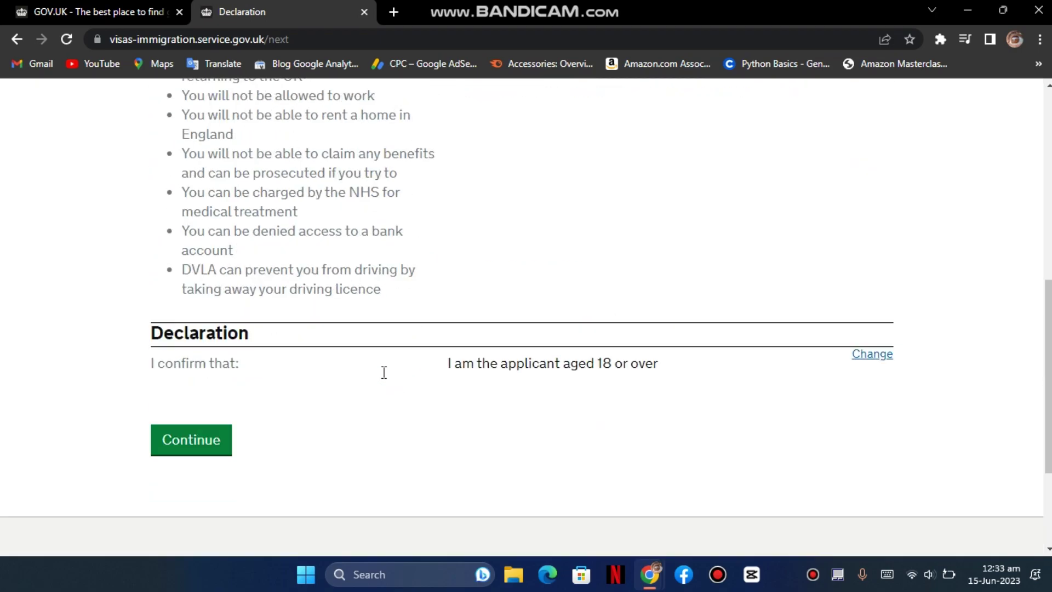
{"action": "scroll", "coordinate": [382, 372], "scroll_direction": "down", "scroll_amount": 2}
{"action": "left_click", "coordinate": [206, 365]}
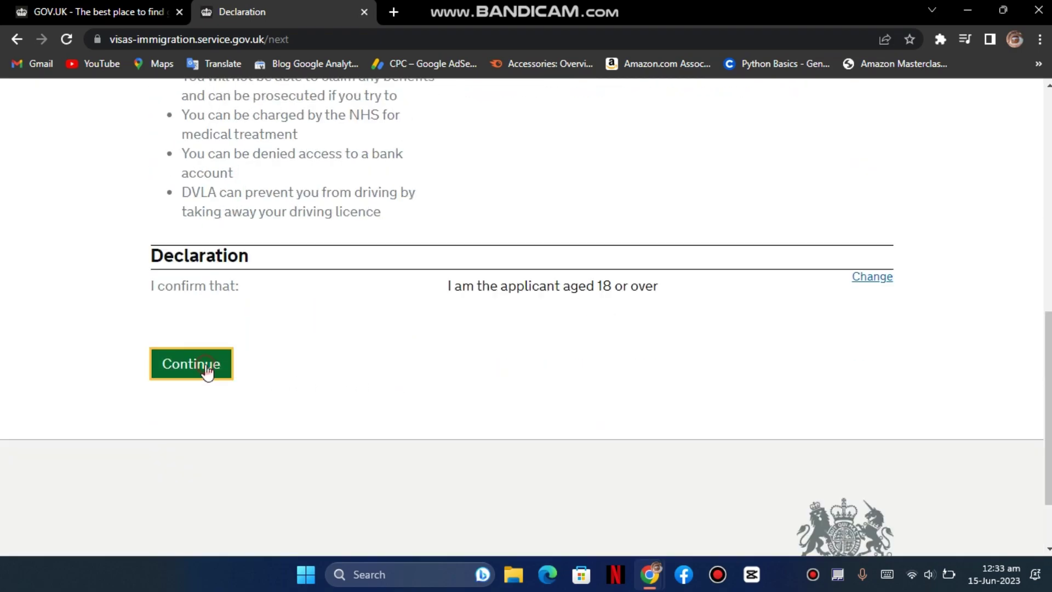
{"action": "scroll", "coordinate": [275, 352], "scroll_direction": "down", "scroll_amount": 3}
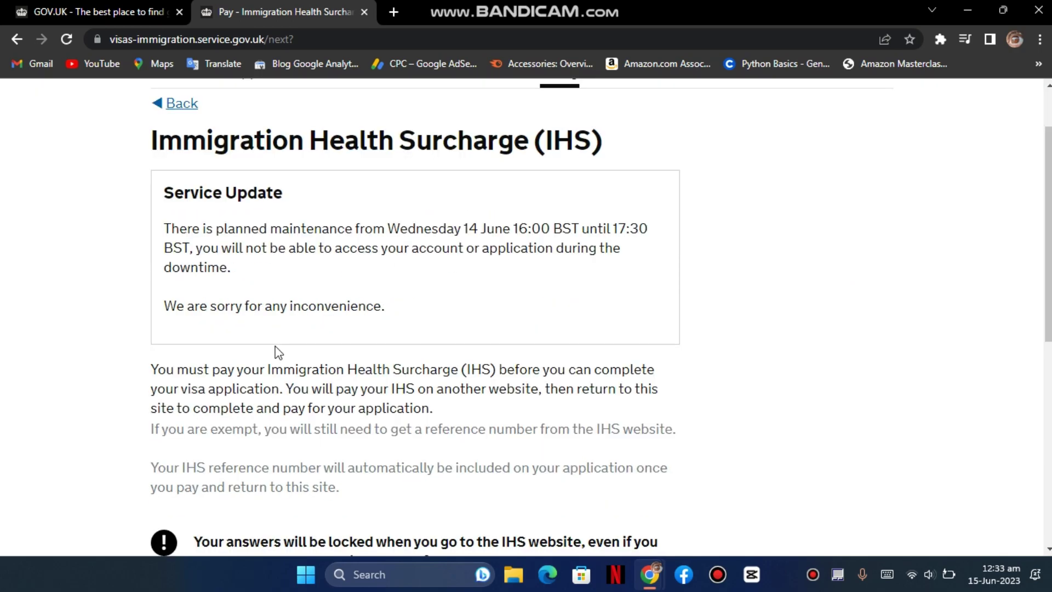
{"action": "scroll", "coordinate": [261, 346], "scroll_direction": "down", "scroll_amount": 1}
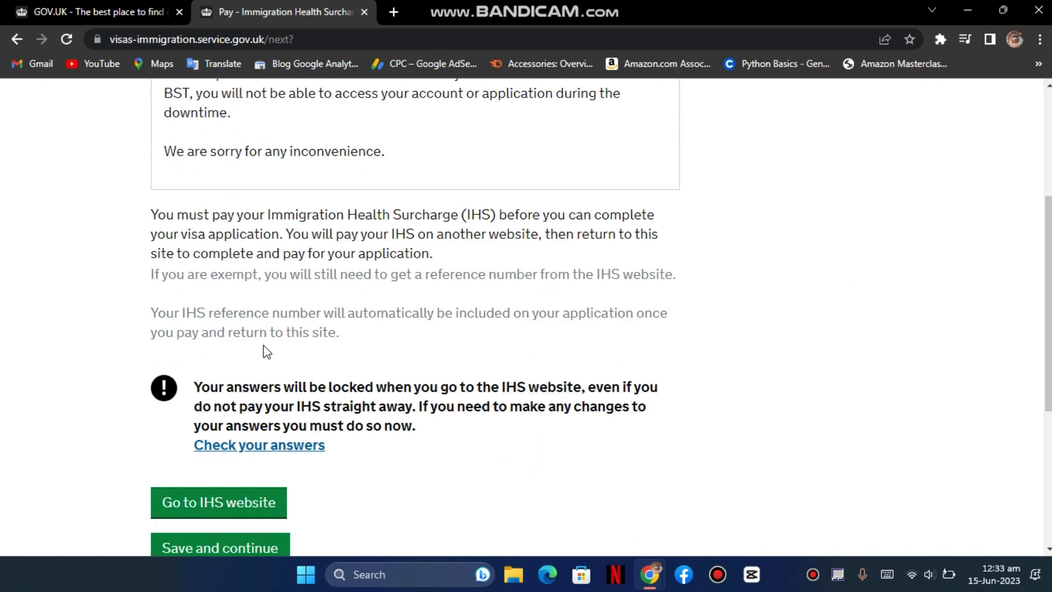
{"action": "scroll", "coordinate": [265, 350], "scroll_direction": "down", "scroll_amount": 1}
{"action": "left_click", "coordinate": [278, 428]}
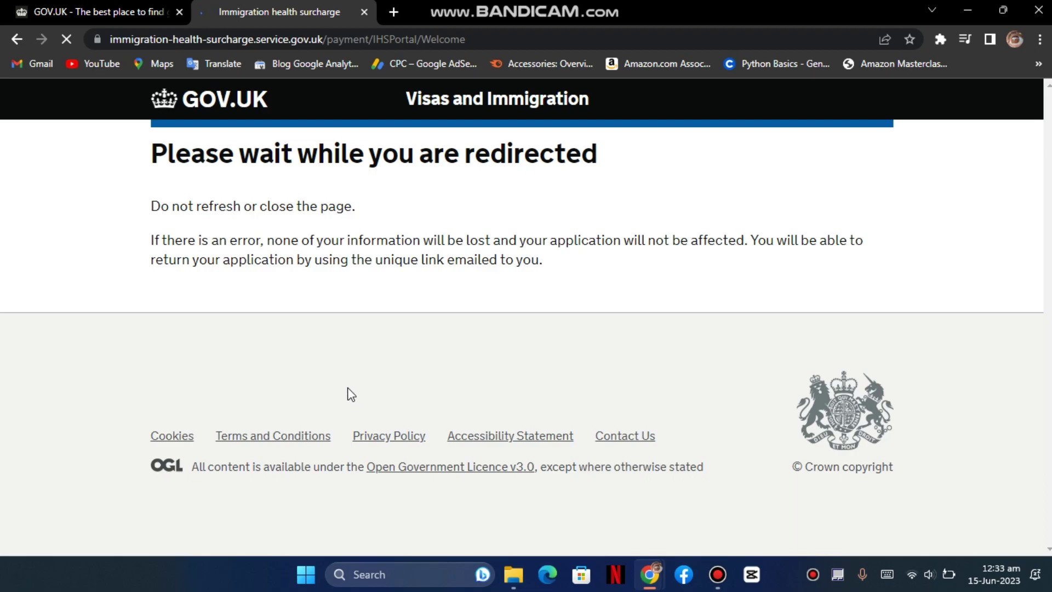
- Read through the 'Pay towards your healthcare in the UK' introduction and continue to the Summary
{"action": "scroll", "coordinate": [406, 408], "scroll_direction": "down", "scroll_amount": 3}
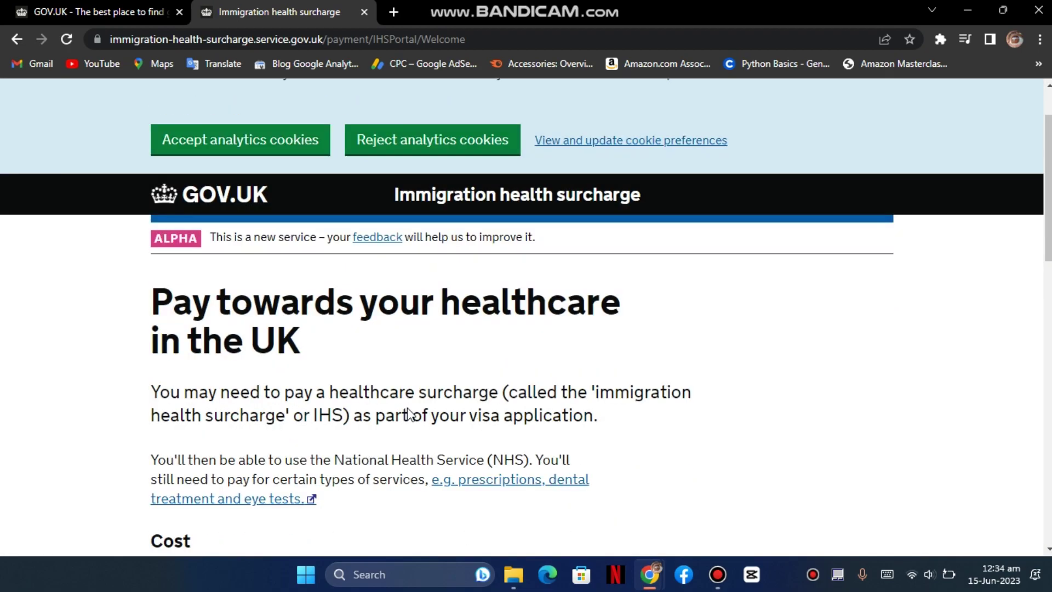
{"action": "scroll", "coordinate": [403, 348], "scroll_direction": "down", "scroll_amount": 6}
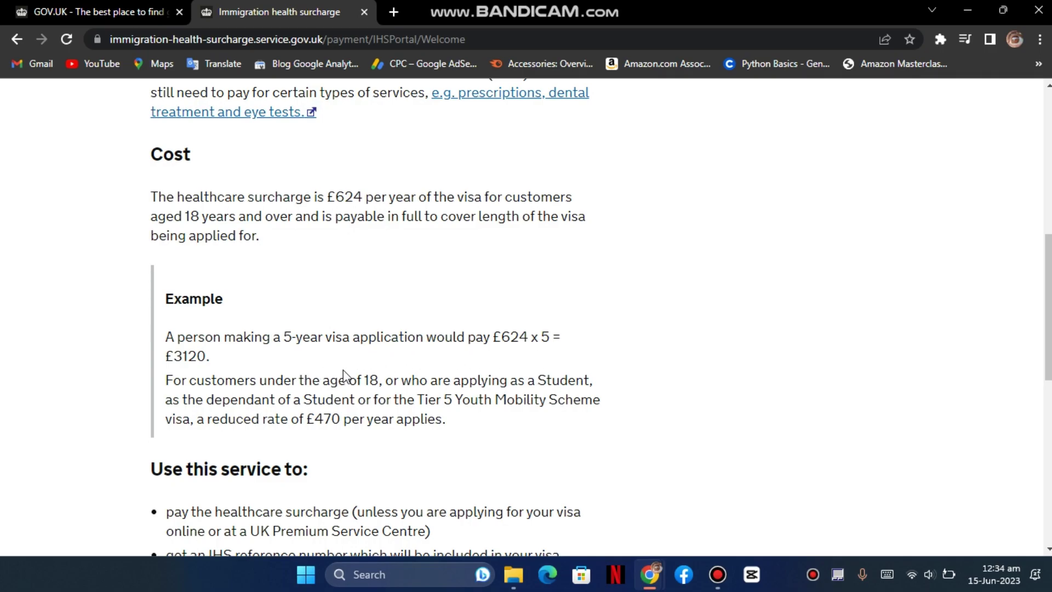
{"action": "scroll", "coordinate": [344, 377], "scroll_direction": "down", "scroll_amount": 1}
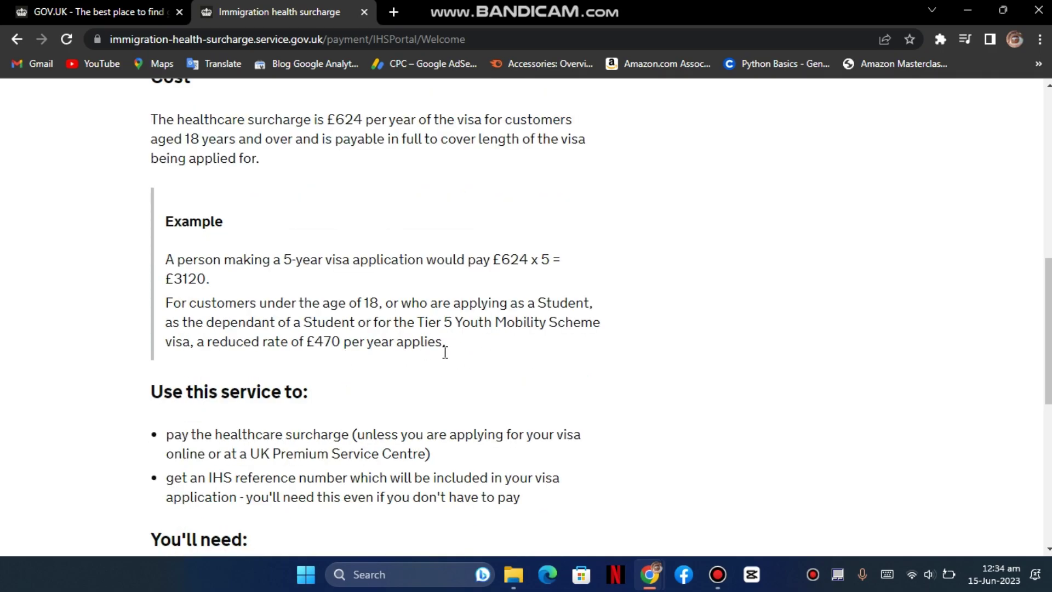
{"action": "scroll", "coordinate": [360, 366], "scroll_direction": "down", "scroll_amount": 1}
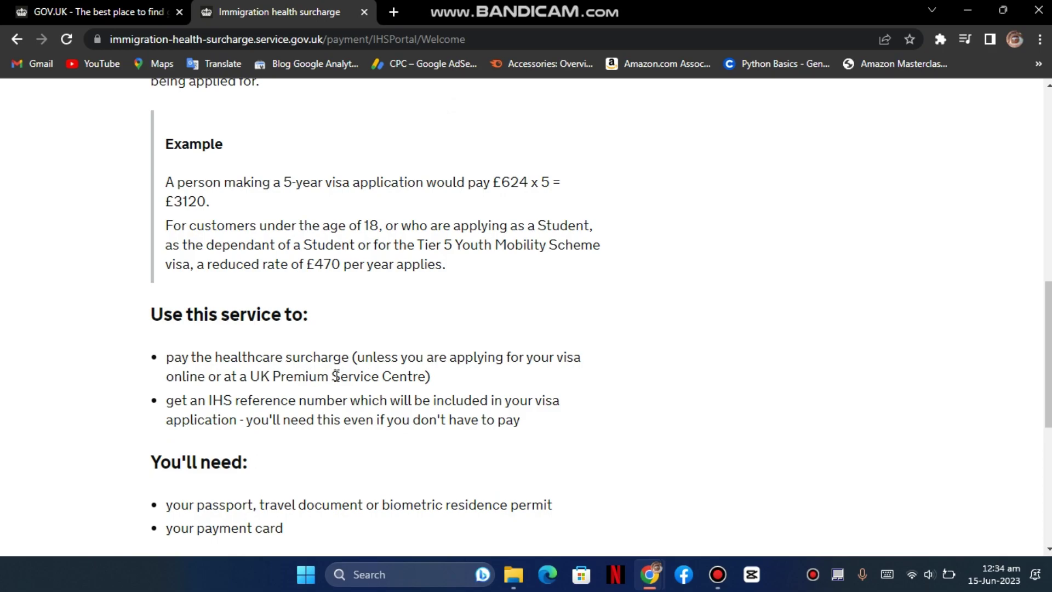
{"action": "scroll", "coordinate": [337, 377], "scroll_direction": "down", "scroll_amount": 1}
{"action": "scroll", "coordinate": [352, 383], "scroll_direction": "down", "scroll_amount": 1}
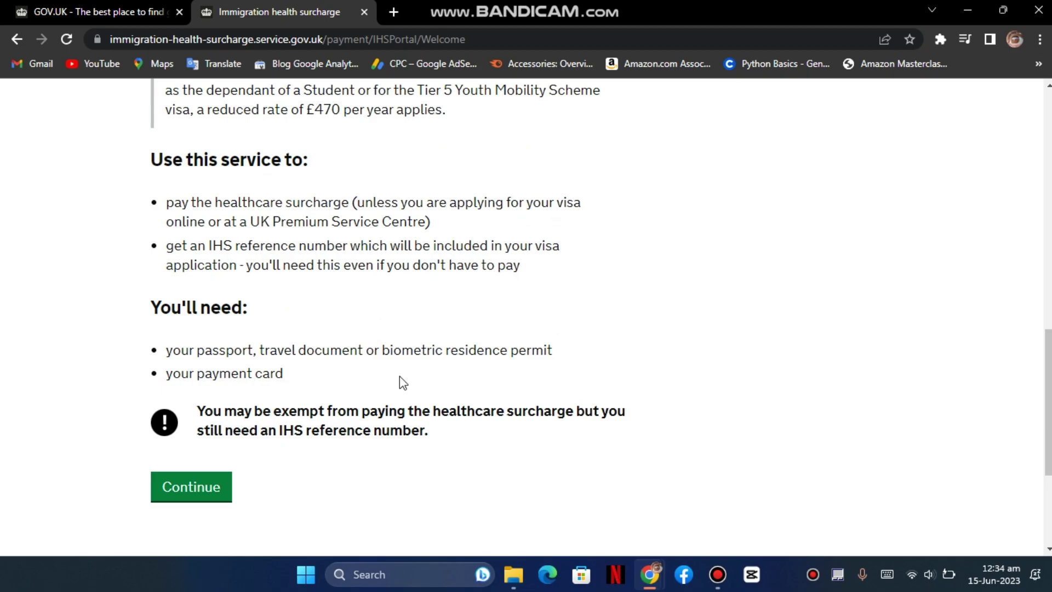
{"action": "scroll", "coordinate": [403, 382], "scroll_direction": "down", "scroll_amount": 1}
{"action": "left_click", "coordinate": [215, 406]}
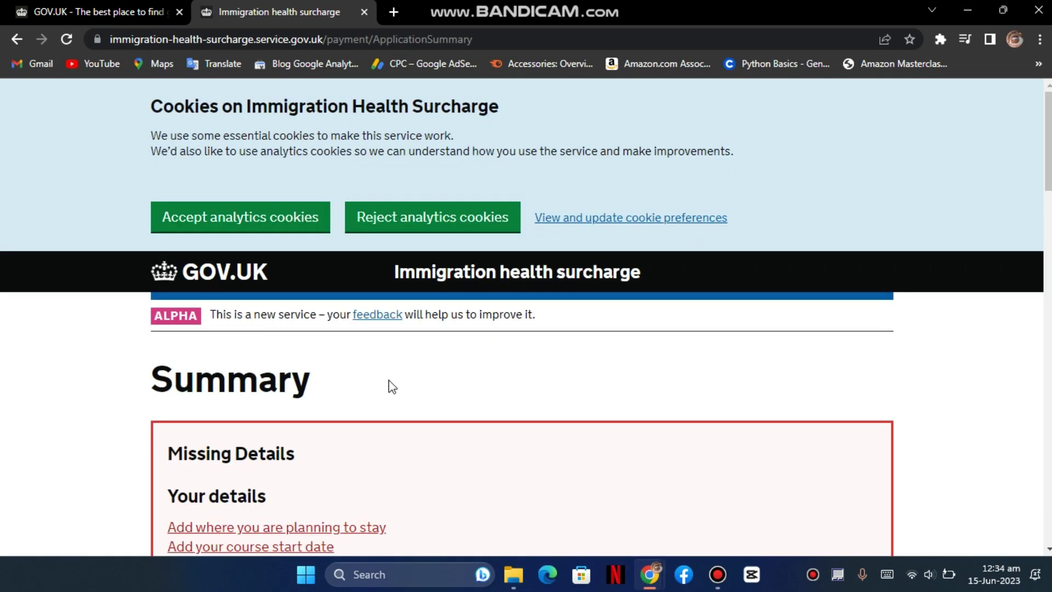
{"action": "scroll", "coordinate": [392, 387], "scroll_direction": "down", "scroll_amount": 2}
- Add where you plan to stay, answering No to Isle of Man, Jersey or Guernsey, and save
{"action": "scroll", "coordinate": [417, 384], "scroll_direction": "down", "scroll_amount": 1}
{"action": "left_click", "coordinate": [334, 299]}
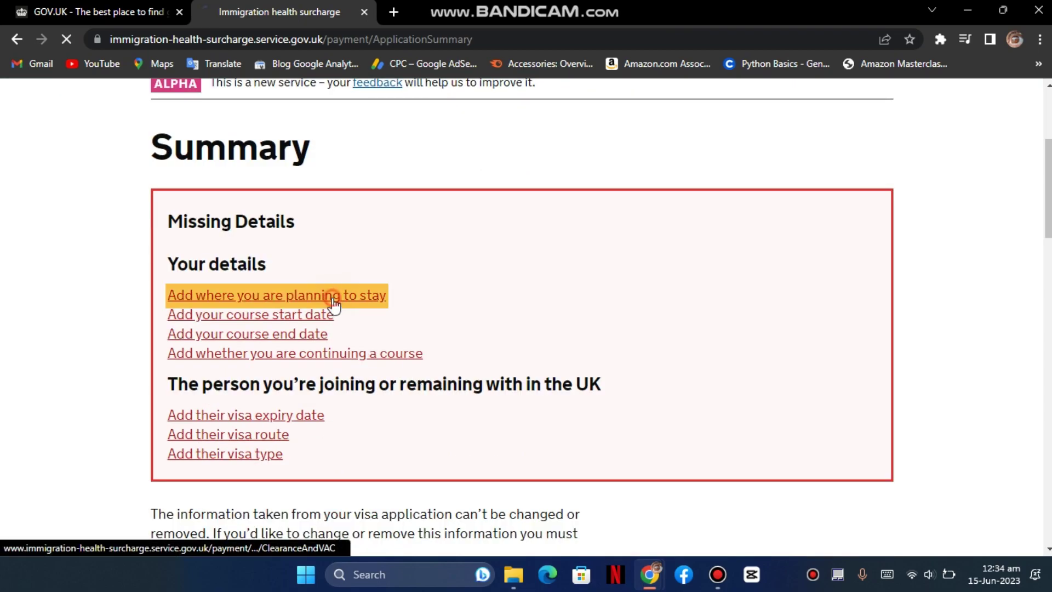
{"action": "scroll", "coordinate": [328, 374], "scroll_direction": "down", "scroll_amount": 3}
{"action": "scroll", "coordinate": [329, 375], "scroll_direction": "down", "scroll_amount": 2}
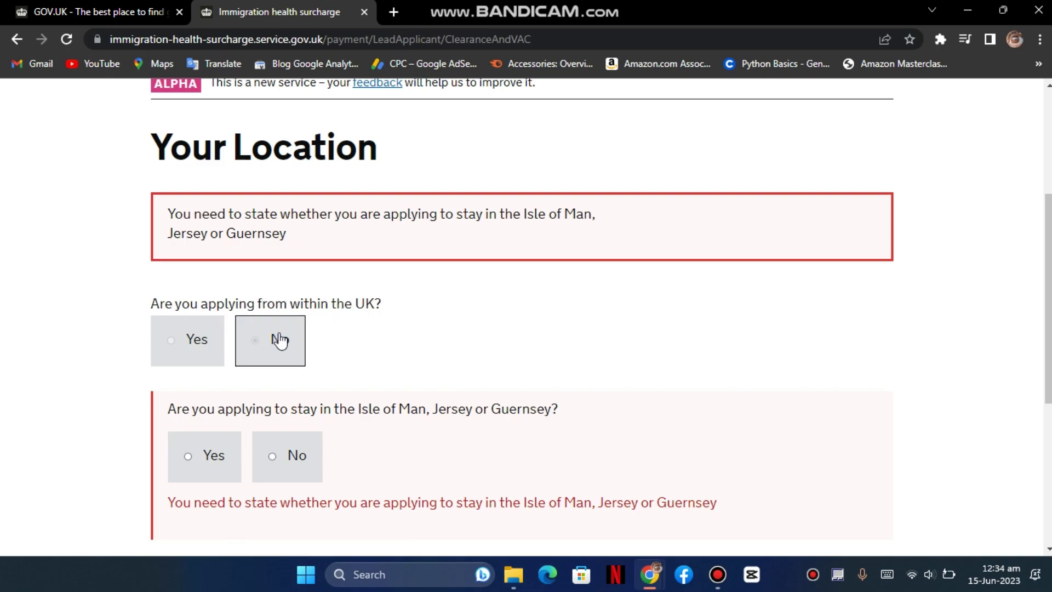
{"action": "scroll", "coordinate": [328, 343], "scroll_direction": "down", "scroll_amount": 2}
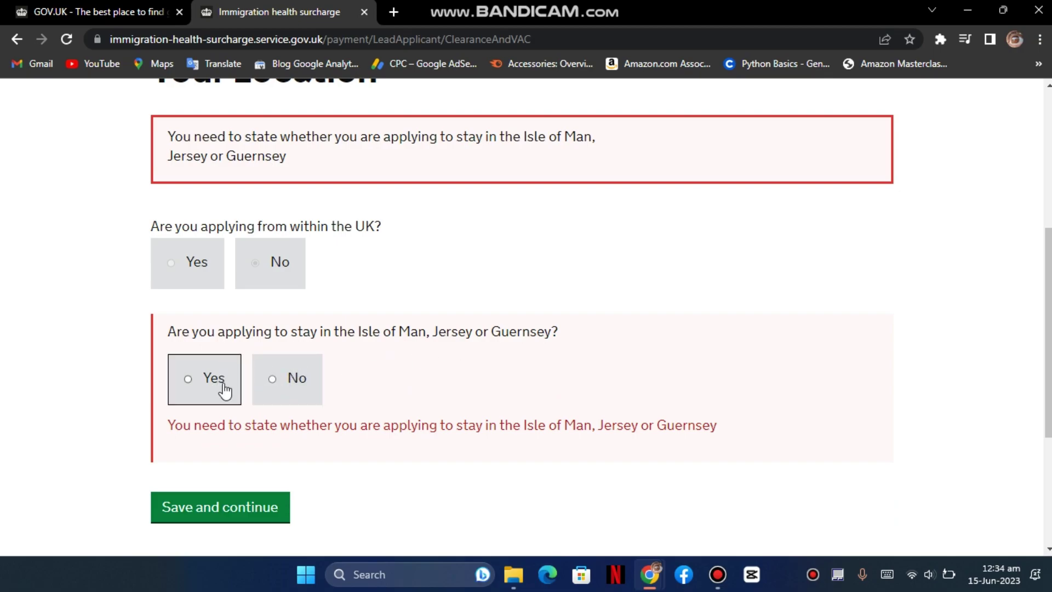
{"action": "left_click", "coordinate": [297, 382]}
{"action": "left_click", "coordinate": [267, 365]}
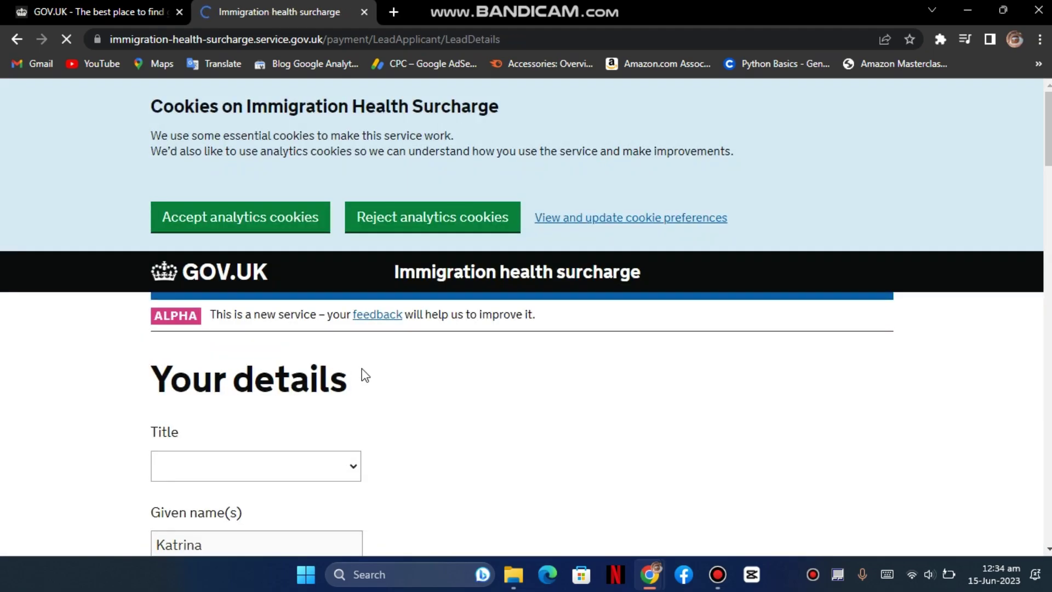
- Set the title to Mrs
{"action": "scroll", "coordinate": [323, 350], "scroll_direction": "down", "scroll_amount": 1}
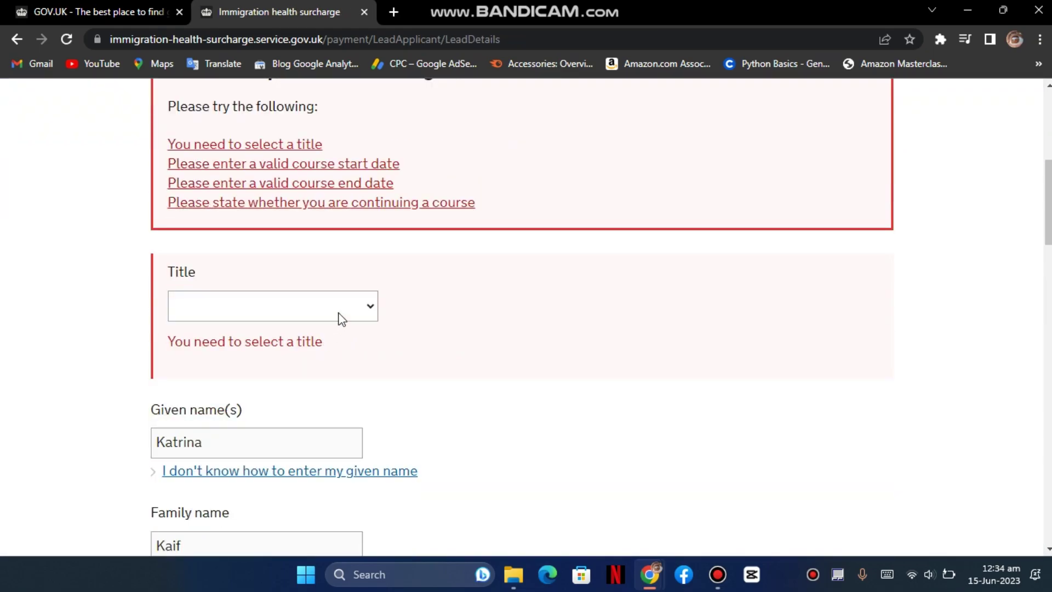
{"action": "left_click", "coordinate": [341, 310]}
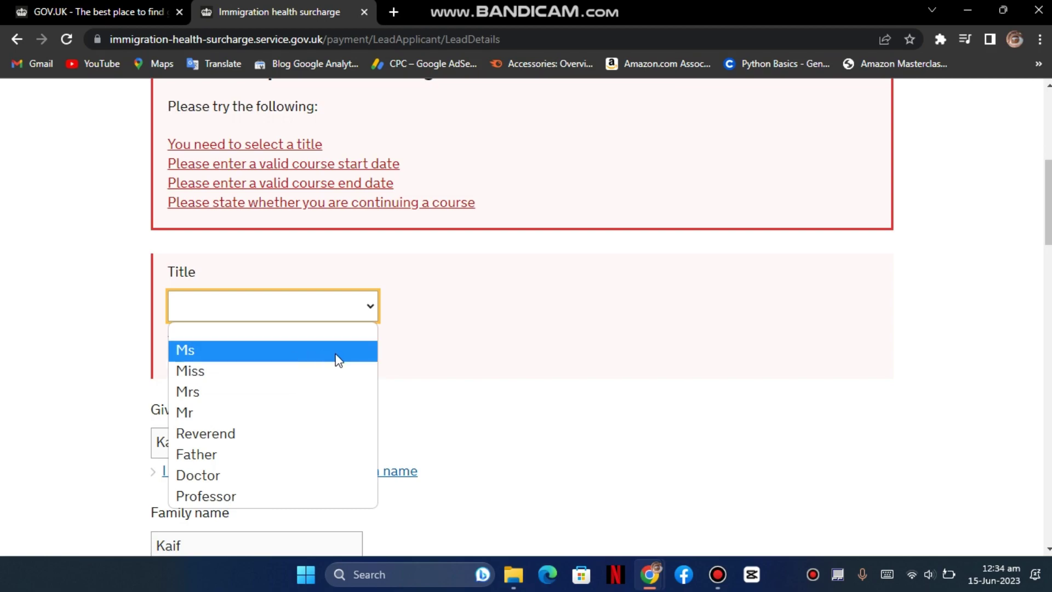
{"action": "left_click", "coordinate": [344, 392]}
{"action": "left_click", "coordinate": [466, 396]}
- Enter the course start date 11/09/2023 and end date 30/09/2025
{"action": "scroll", "coordinate": [466, 394], "scroll_direction": "down", "scroll_amount": 1}
{"action": "scroll", "coordinate": [448, 385], "scroll_direction": "down", "scroll_amount": 1}
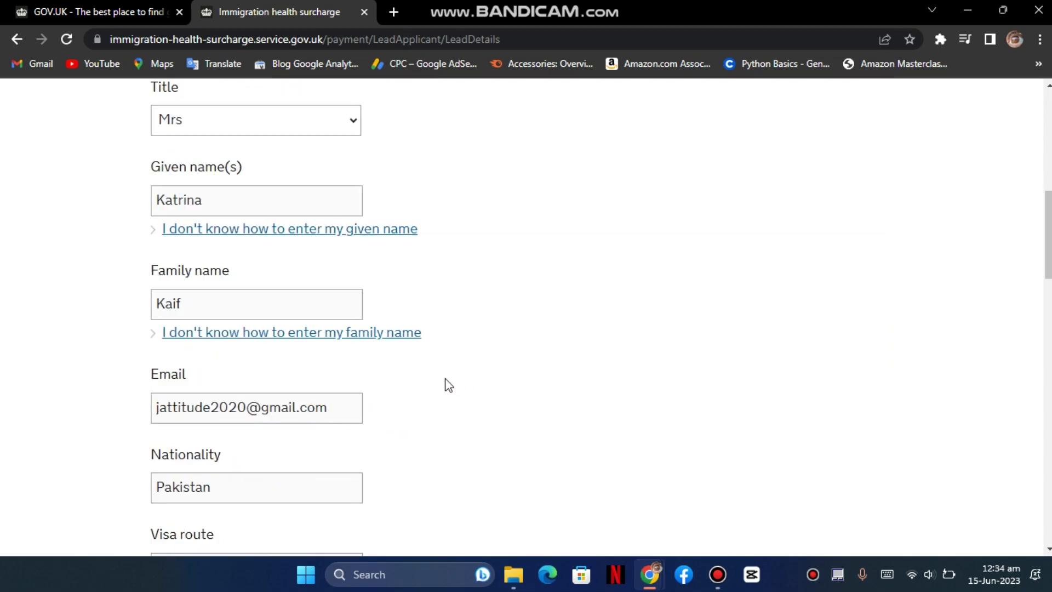
{"action": "scroll", "coordinate": [315, 405], "scroll_direction": "down", "scroll_amount": 1}
{"action": "scroll", "coordinate": [339, 397], "scroll_direction": "down", "scroll_amount": 1}
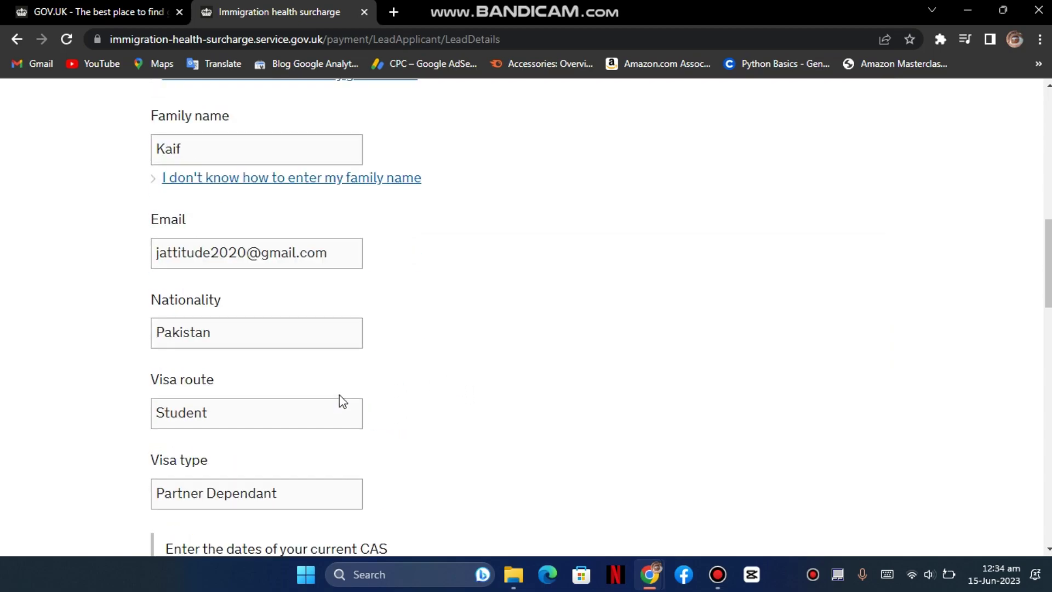
{"action": "scroll", "coordinate": [308, 379], "scroll_direction": "down", "scroll_amount": 1}
{"action": "scroll", "coordinate": [308, 377], "scroll_direction": "down", "scroll_amount": 1}
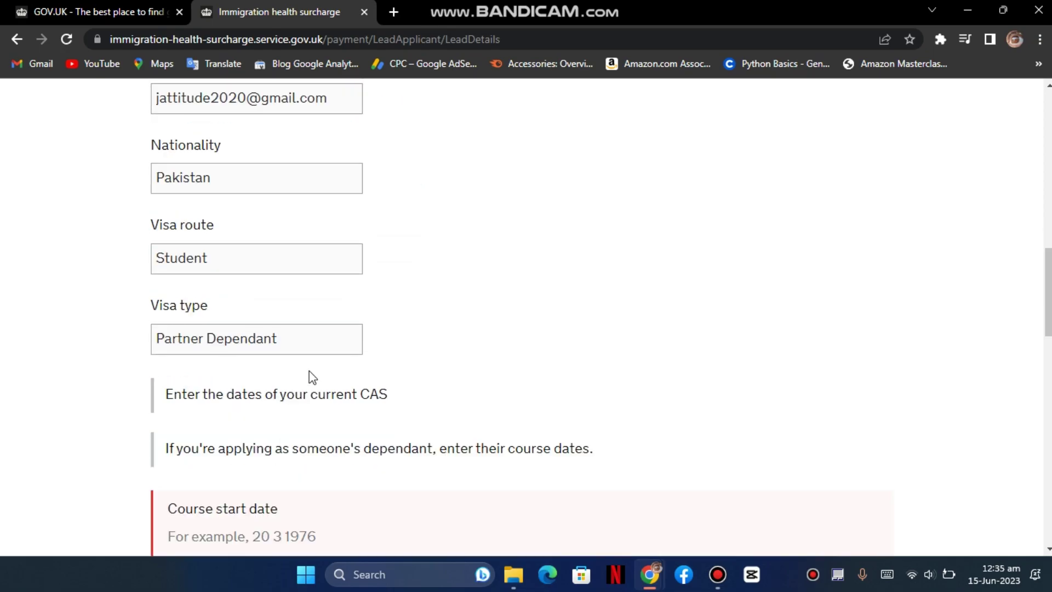
{"action": "scroll", "coordinate": [314, 360], "scroll_direction": "down", "scroll_amount": 3}
{"action": "left_click", "coordinate": [198, 366]}
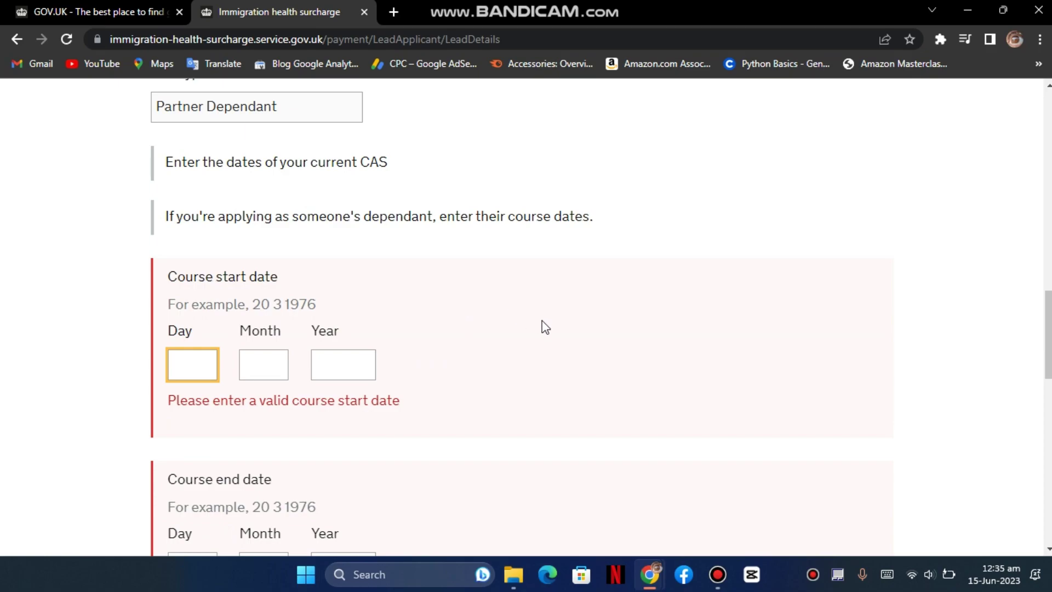
{"action": "type", "text": "11"}
{"action": "key", "text": "Tab"}
{"action": "type", "text": "09"}
{"action": "key", "text": "Tab"}
{"action": "type", "text": "2023"}
{"action": "key", "text": "Tab"}
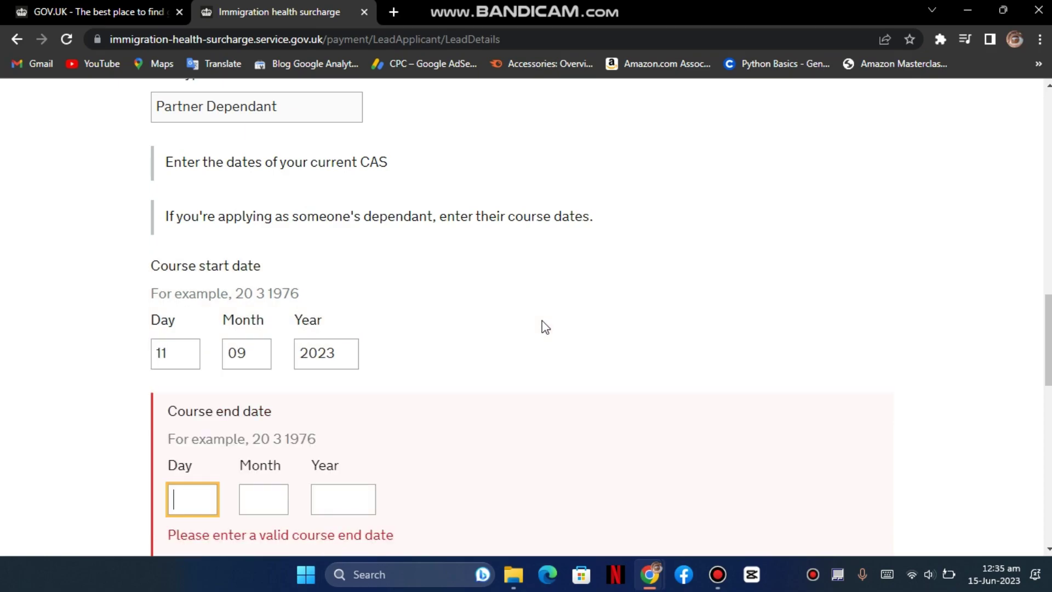
{"action": "type", "text": "30"}
{"action": "key", "text": "Tab"}
{"action": "type", "text": "09"}
{"action": "key", "text": "Tab"}
{"action": "type", "text": "2025"}
{"action": "key", "text": "Tab"}
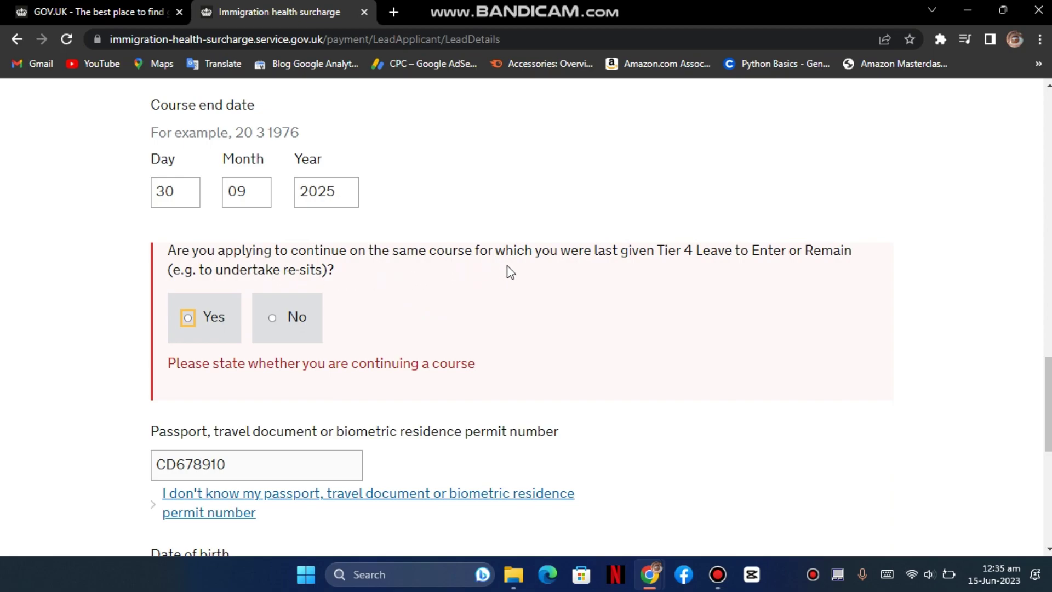
- Answer No to continuing the same course and save your details
{"action": "left_click", "coordinate": [208, 327]}
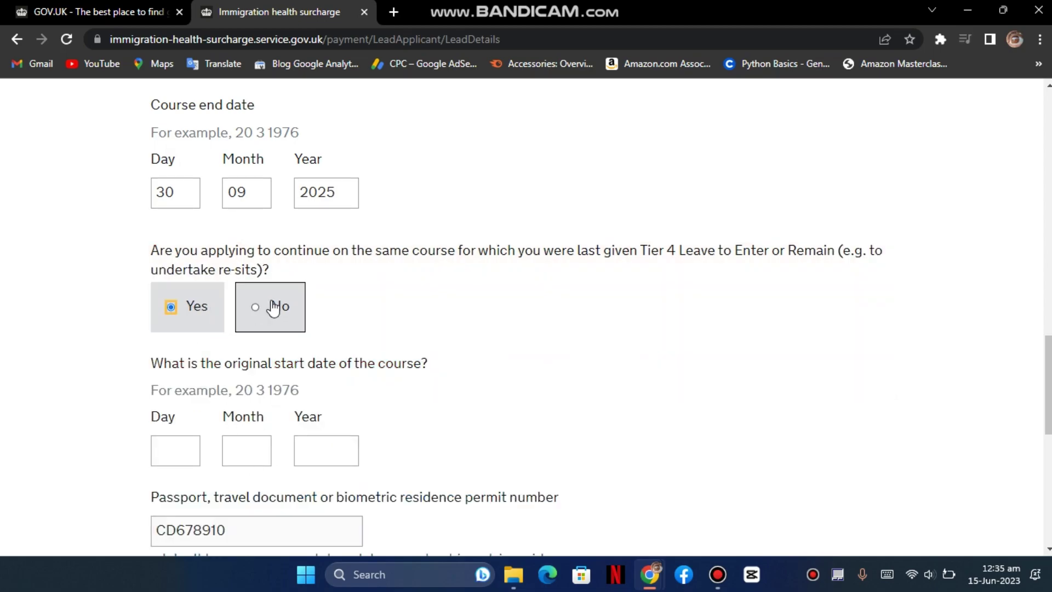
{"action": "left_click", "coordinate": [274, 308]}
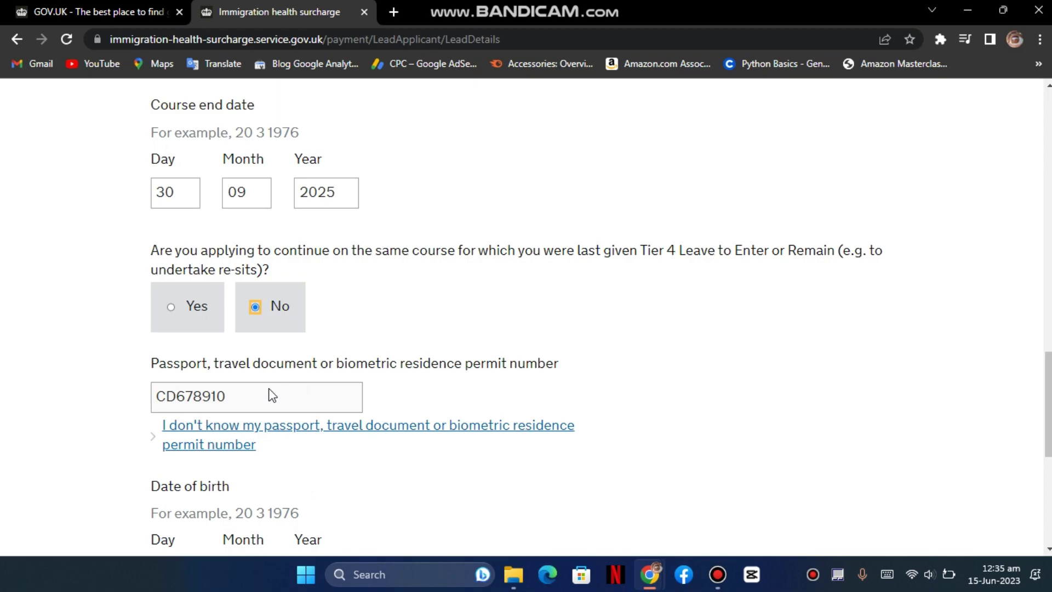
{"action": "scroll", "coordinate": [289, 389], "scroll_direction": "down", "scroll_amount": 3}
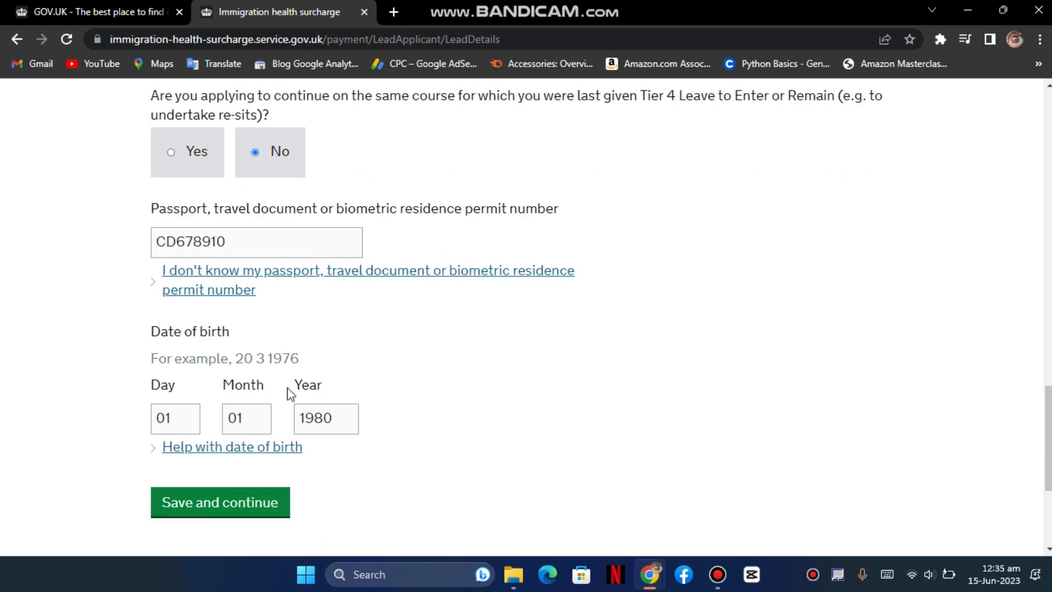
{"action": "left_click", "coordinate": [230, 507]}
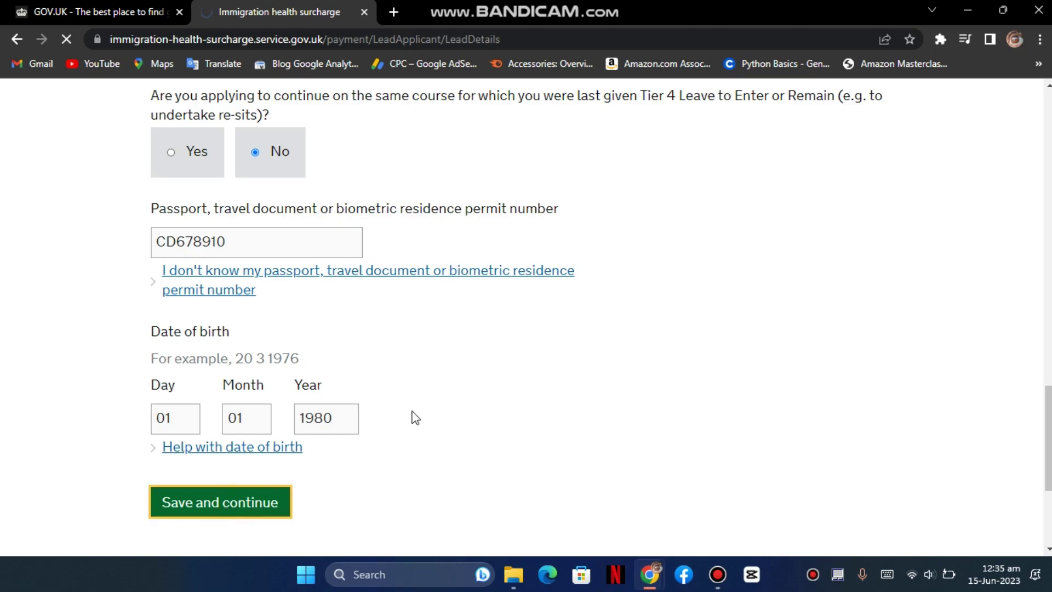
{"action": "scroll", "coordinate": [446, 369], "scroll_direction": "down", "scroll_amount": 3}
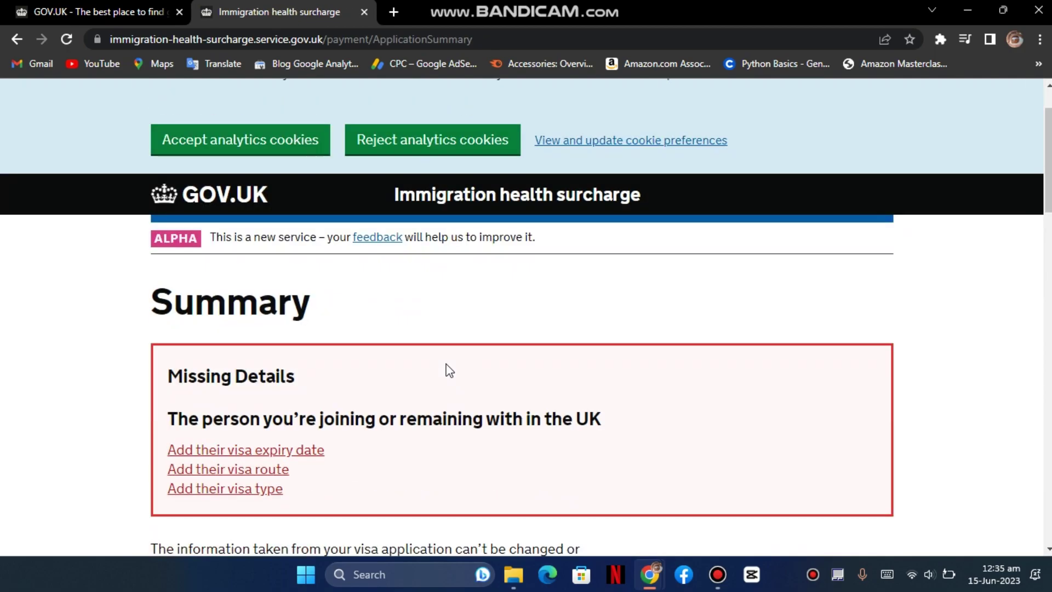
- Enter 30/09/2025 as the partner's visa expiry date and submit it
{"action": "scroll", "coordinate": [447, 369], "scroll_direction": "down", "scroll_amount": 2}
{"action": "left_click", "coordinate": [313, 306]}
{"action": "scroll", "coordinate": [413, 331], "scroll_direction": "down", "scroll_amount": 3}
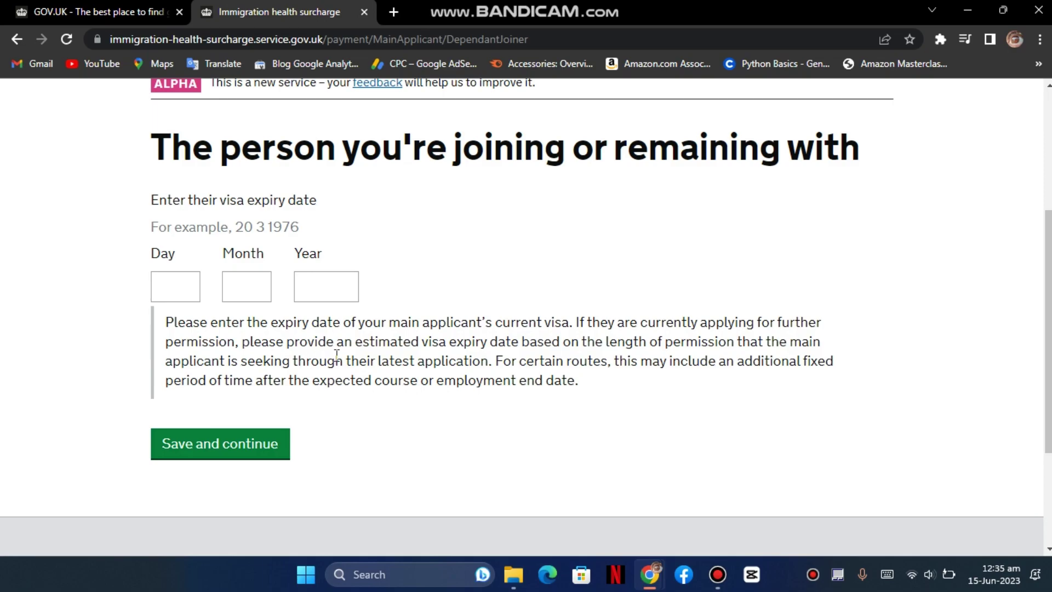
{"action": "left_click_drag", "start_coordinate": [355, 343], "coordinate": [518, 342]}
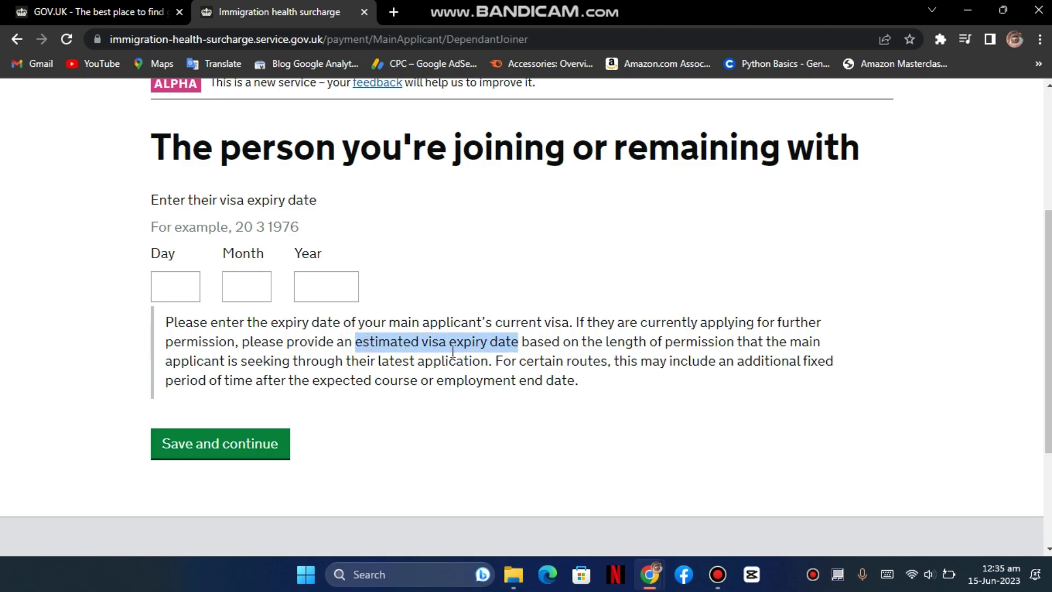
{"action": "left_click", "coordinate": [183, 296]}
{"action": "type", "text": "30"}
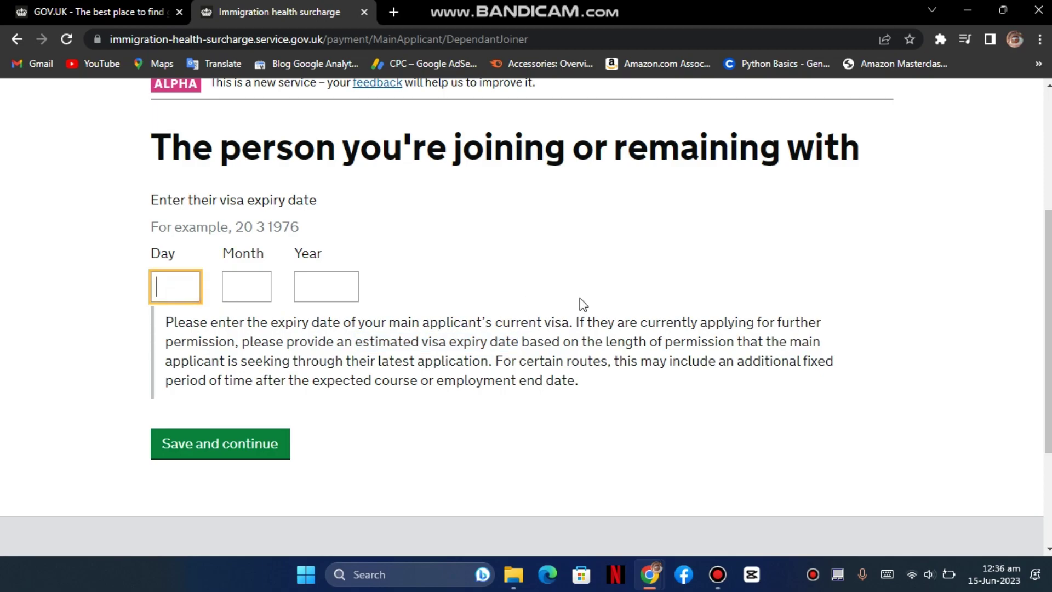
{"action": "key", "text": "Tab"}
{"action": "type", "text": "09"}
{"action": "key", "text": "Tab"}
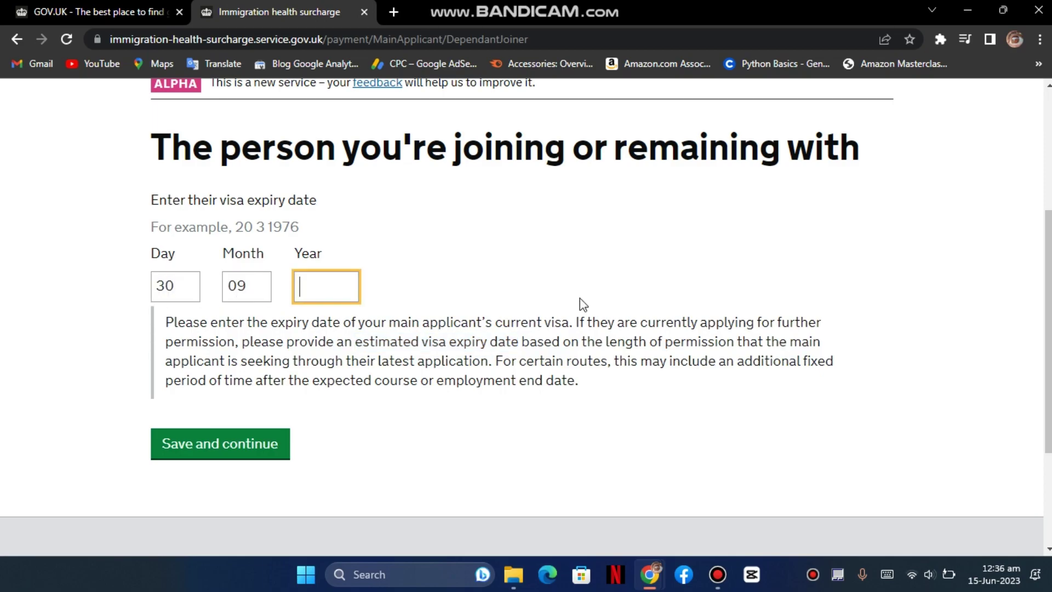
{"action": "type", "text": "2025"}
{"action": "key", "text": "Tab"}
{"action": "key", "text": "Return"}
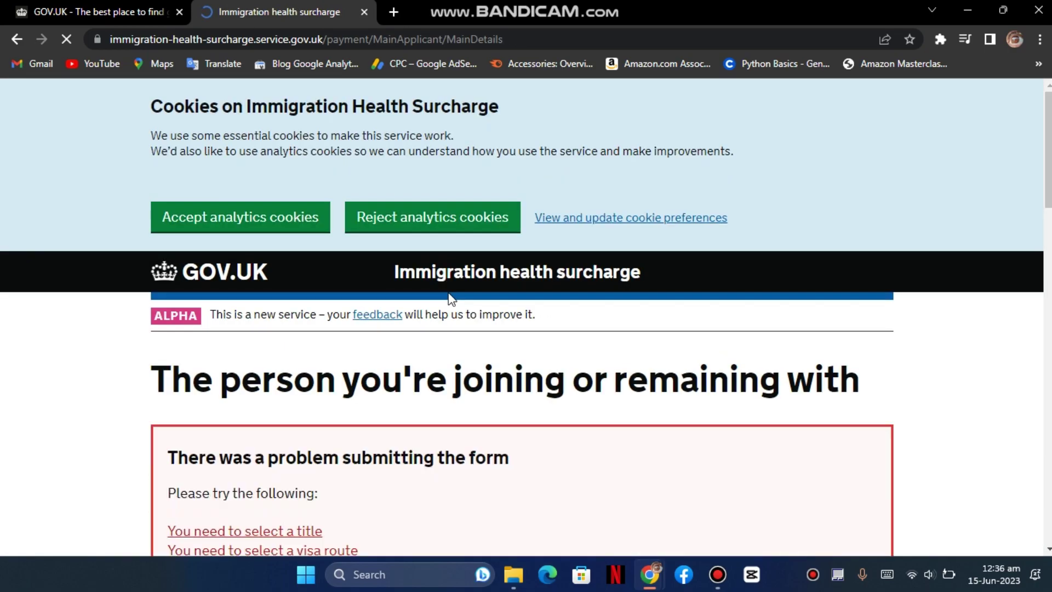
- Set the joined person's title to Mr
{"action": "scroll", "coordinate": [495, 390], "scroll_direction": "down", "scroll_amount": 3}
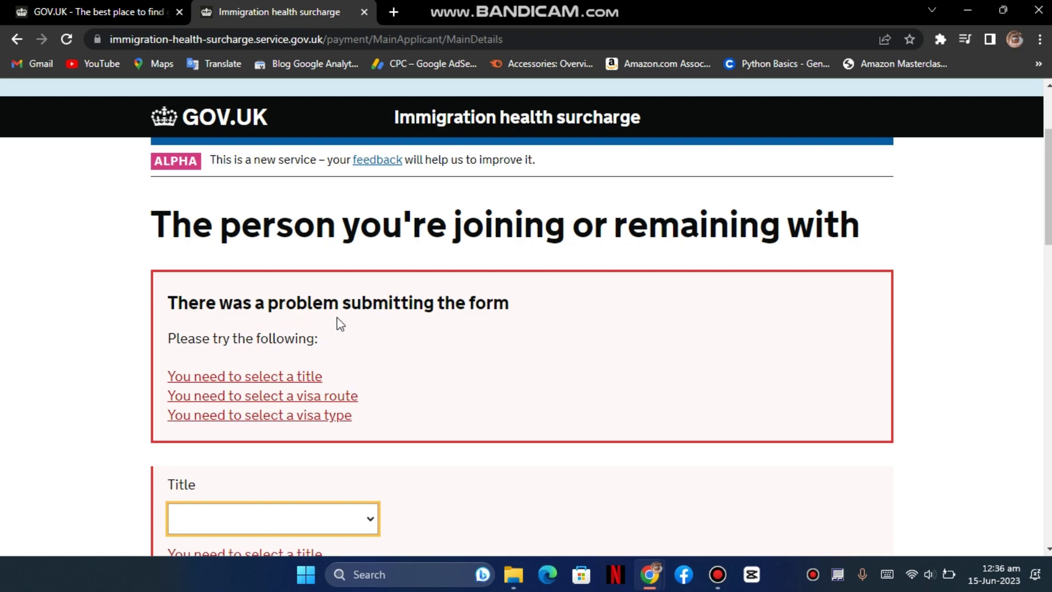
{"action": "scroll", "coordinate": [433, 329], "scroll_direction": "down", "scroll_amount": 3}
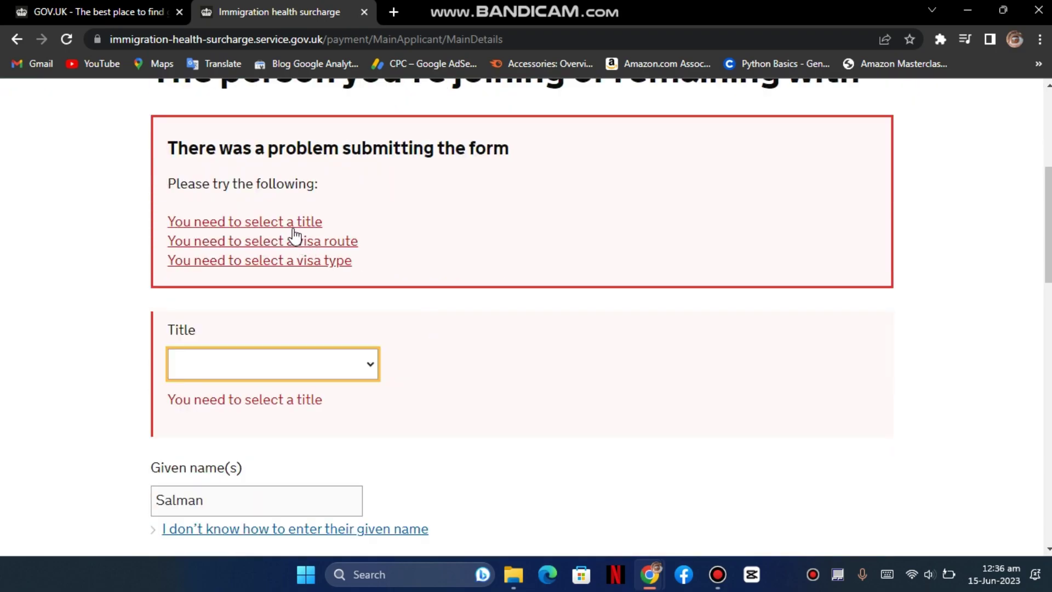
{"action": "left_click", "coordinate": [357, 355]}
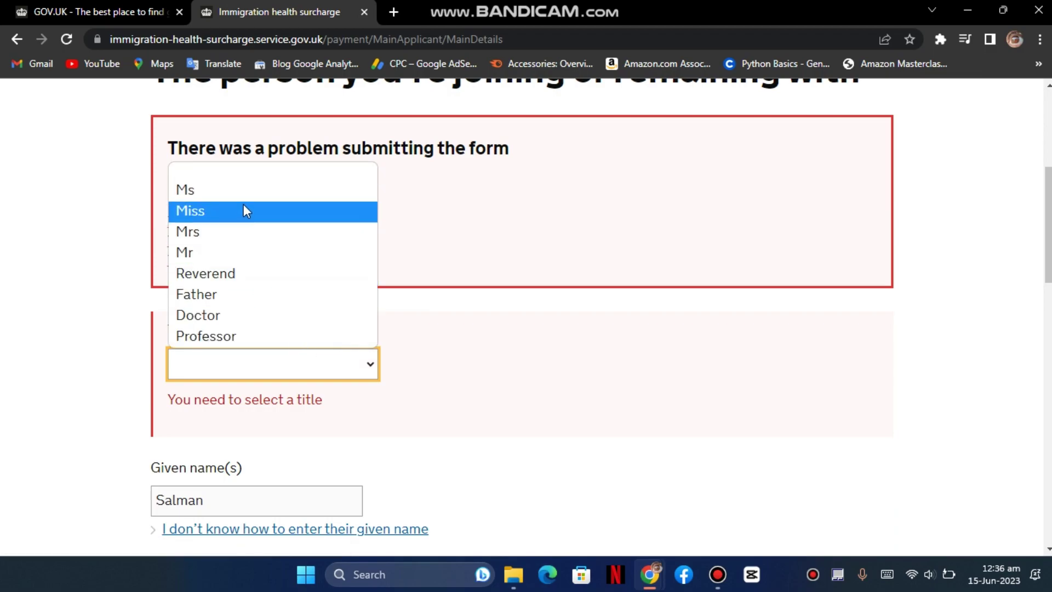
{"action": "left_click", "coordinate": [255, 252]}
- Set both the visa route and the visa type to Student
{"action": "scroll", "coordinate": [477, 383], "scroll_direction": "down", "scroll_amount": 1}
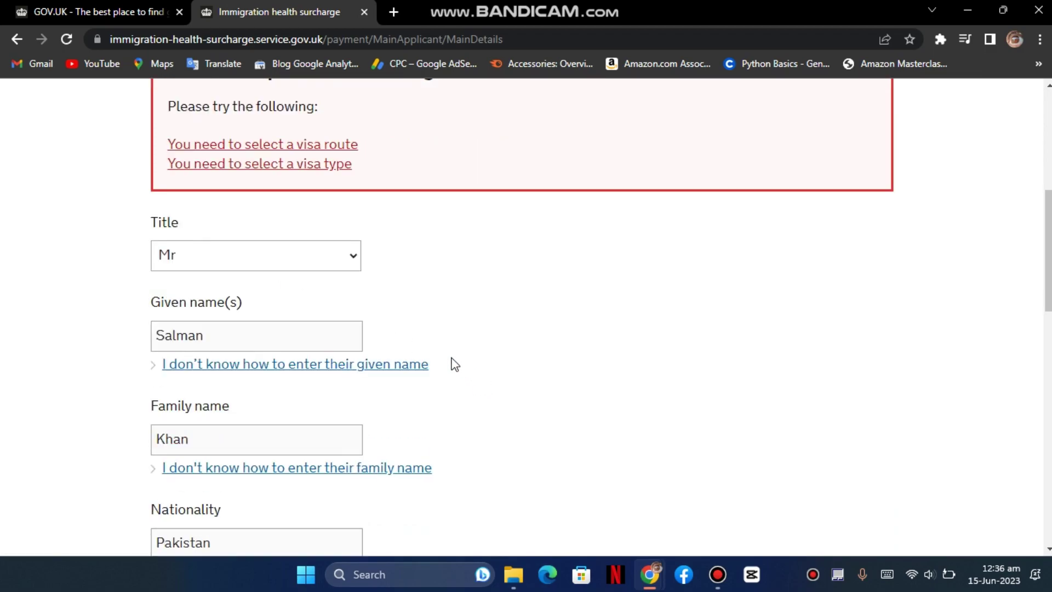
{"action": "scroll", "coordinate": [317, 336], "scroll_direction": "down", "scroll_amount": 3}
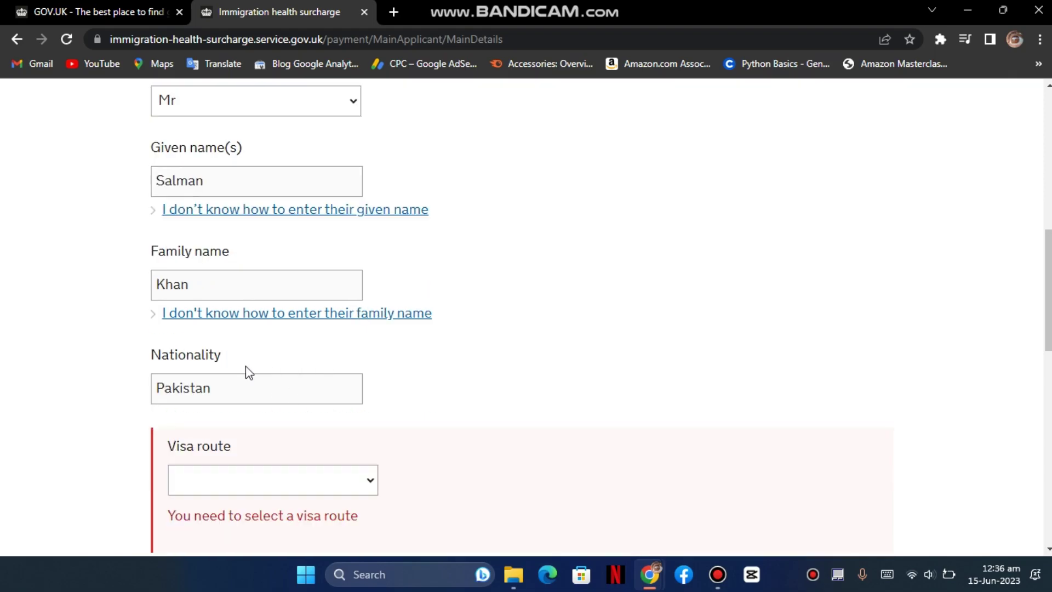
{"action": "left_click", "coordinate": [351, 400]}
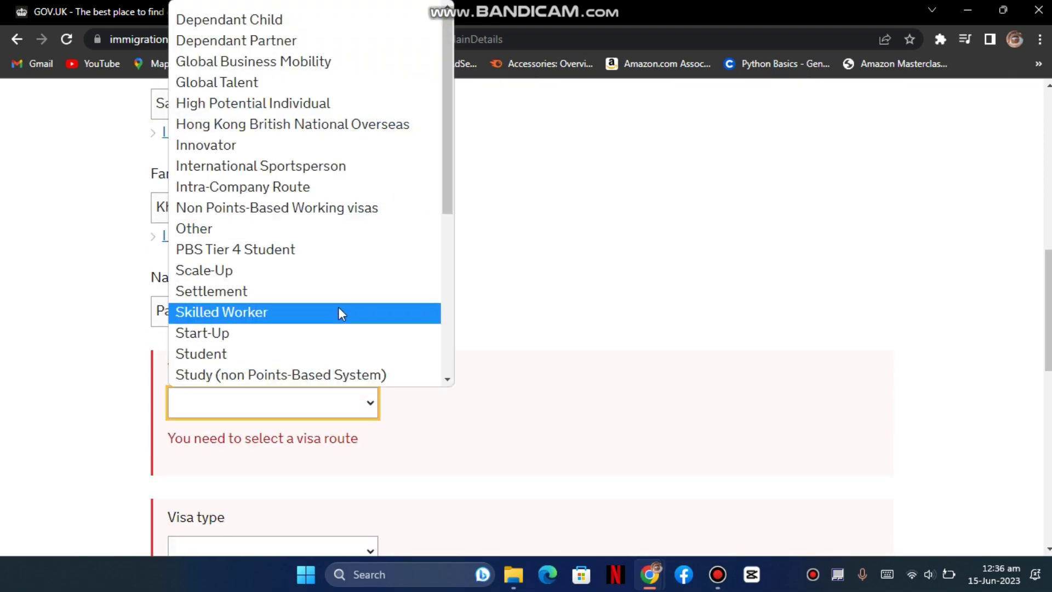
{"action": "left_click", "coordinate": [274, 350]}
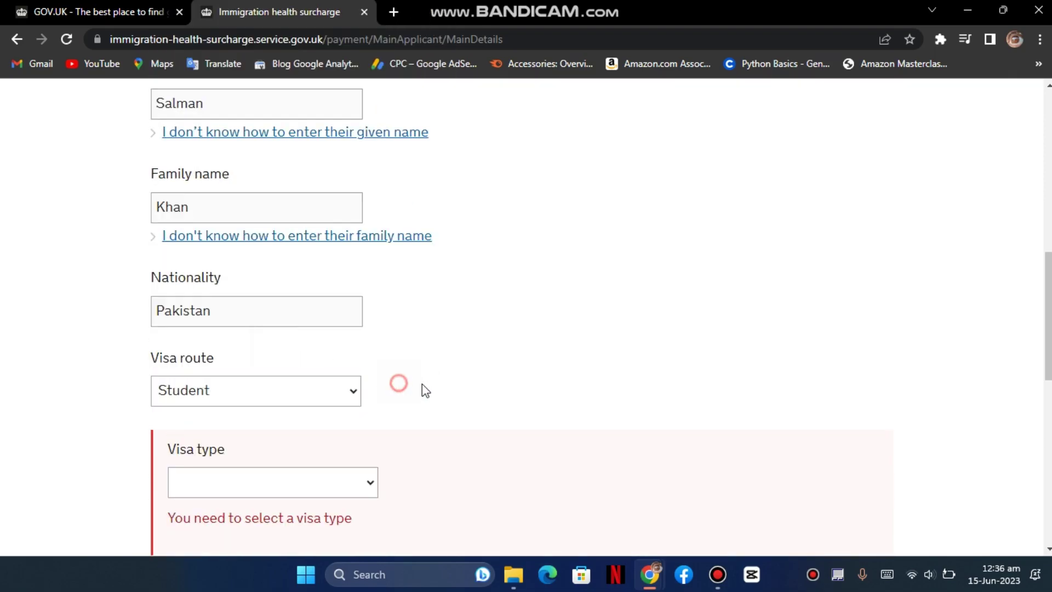
{"action": "scroll", "coordinate": [424, 390], "scroll_direction": "down", "scroll_amount": 1}
{"action": "scroll", "coordinate": [428, 388], "scroll_direction": "down", "scroll_amount": 2}
{"action": "left_click", "coordinate": [347, 254]}
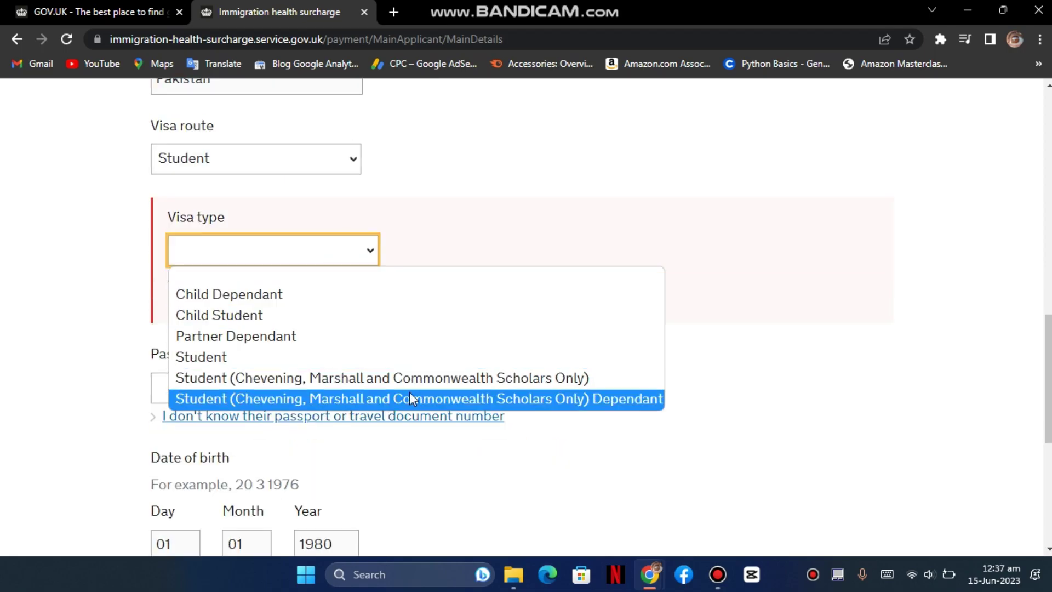
{"action": "left_click", "coordinate": [289, 364]}
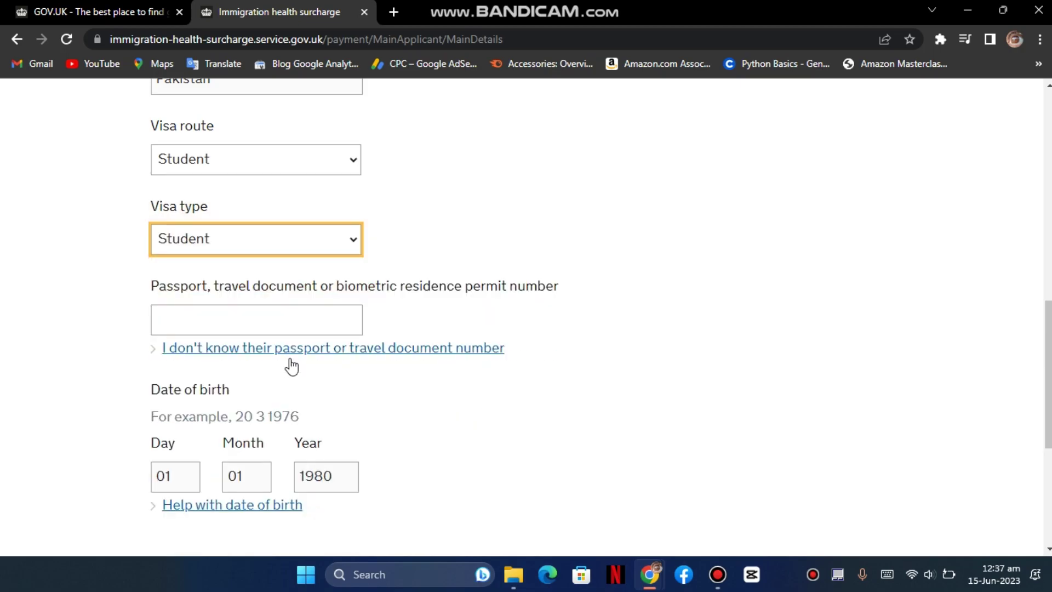
- Enter the passport number and save the details
{"action": "left_click", "coordinate": [305, 307]}
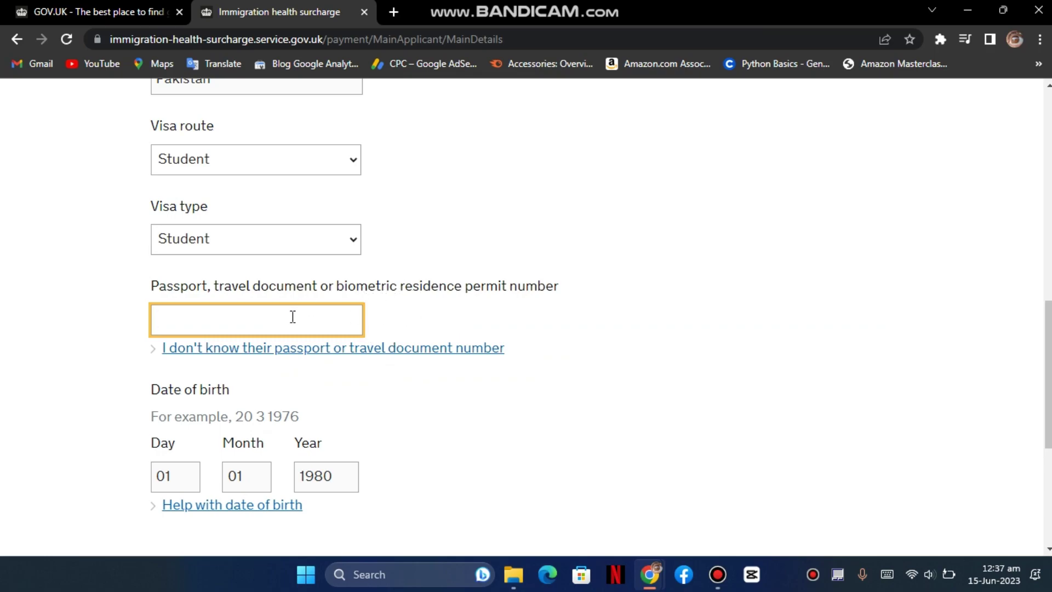
{"action": "type", "text": "AB12345"}
{"action": "left_click", "coordinate": [168, 476]}
{"action": "scroll", "coordinate": [466, 446], "scroll_direction": "down", "scroll_amount": 3}
{"action": "scroll", "coordinate": [465, 445], "scroll_direction": "up", "scroll_amount": 3}
{"action": "scroll", "coordinate": [463, 442], "scroll_direction": "down", "scroll_amount": 3}
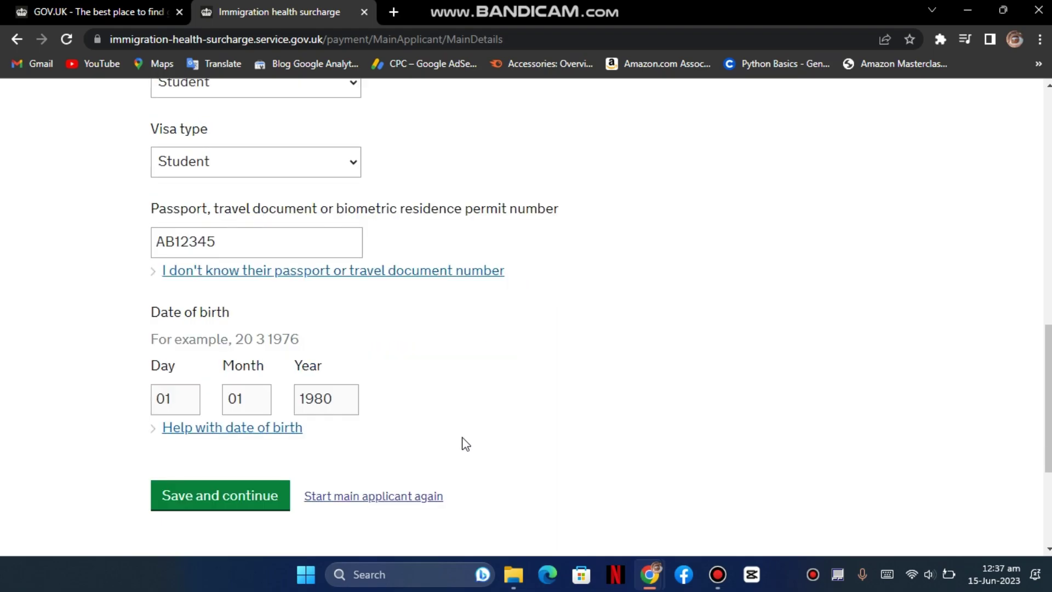
{"action": "left_click", "coordinate": [253, 493]}
{"action": "scroll", "coordinate": [384, 456], "scroll_direction": "up", "scroll_amount": 3}
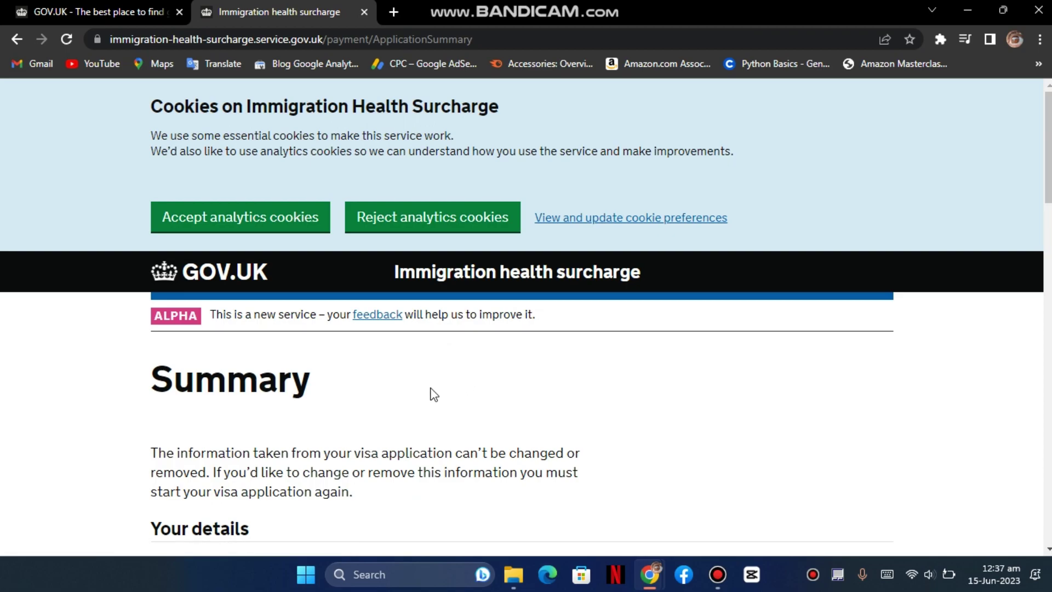
- Review the surcharge summary showing no dependants and confirm the details are correct
{"action": "scroll", "coordinate": [414, 376], "scroll_direction": "down", "scroll_amount": 4}
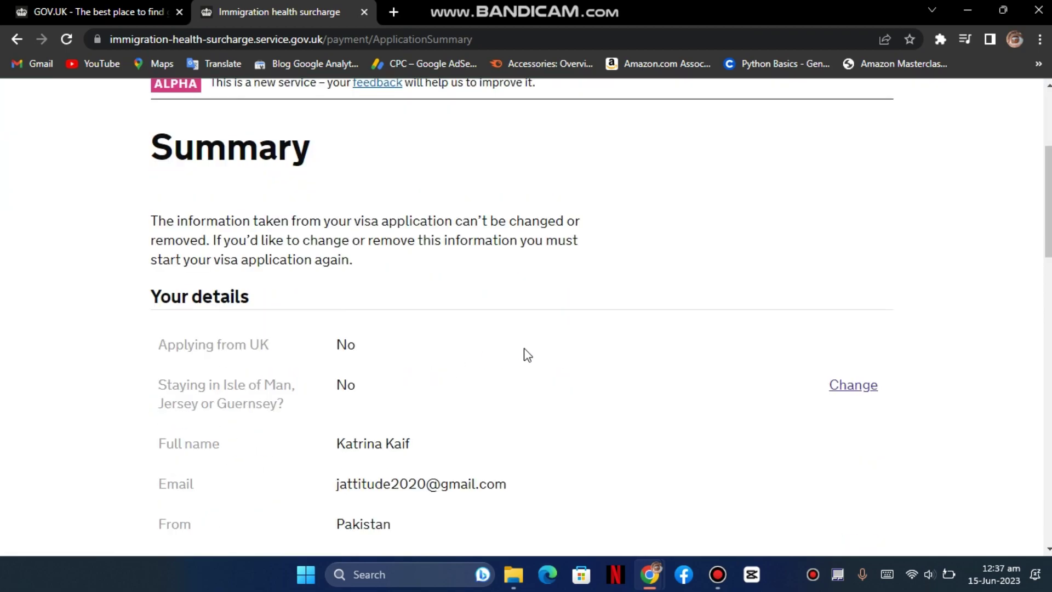
{"action": "scroll", "coordinate": [525, 355], "scroll_direction": "down", "scroll_amount": 3}
{"action": "scroll", "coordinate": [527, 355], "scroll_direction": "down", "scroll_amount": 1}
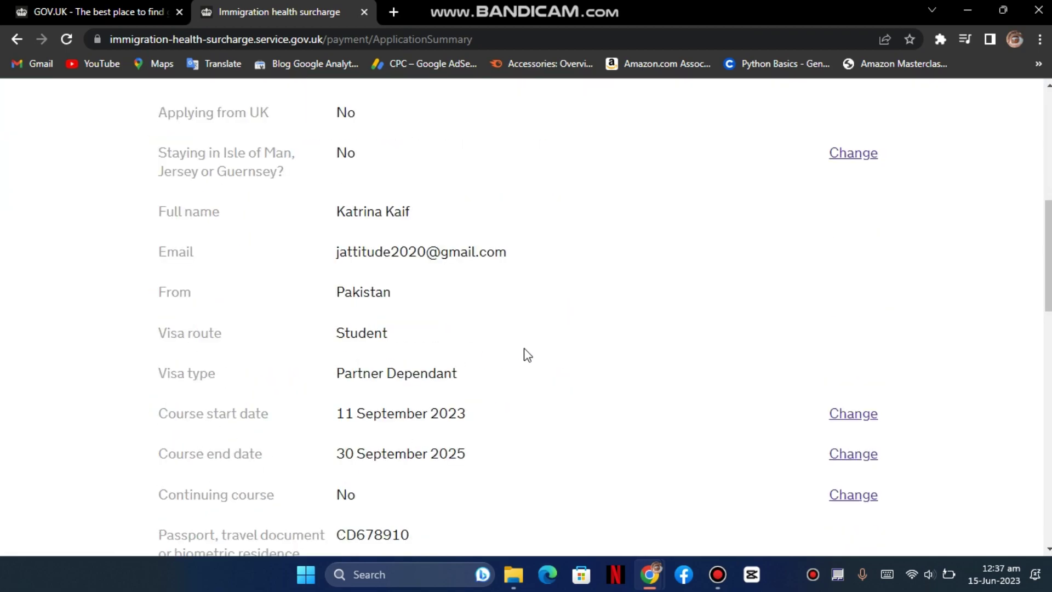
{"action": "scroll", "coordinate": [527, 355], "scroll_direction": "down", "scroll_amount": 1}
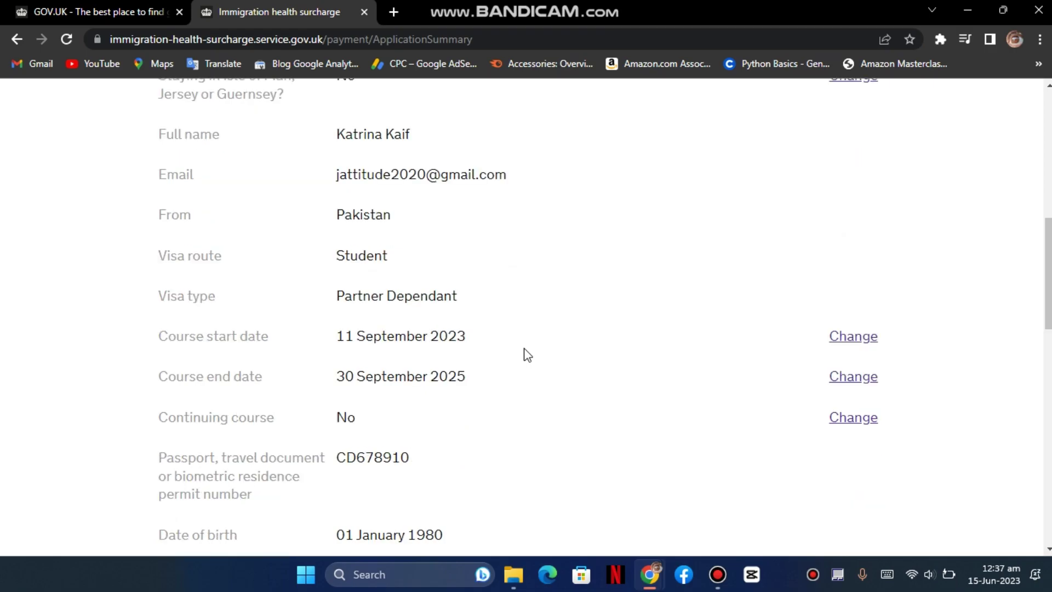
{"action": "scroll", "coordinate": [527, 355], "scroll_direction": "down", "scroll_amount": 1}
{"action": "scroll", "coordinate": [527, 355], "scroll_direction": "down", "scroll_amount": 5}
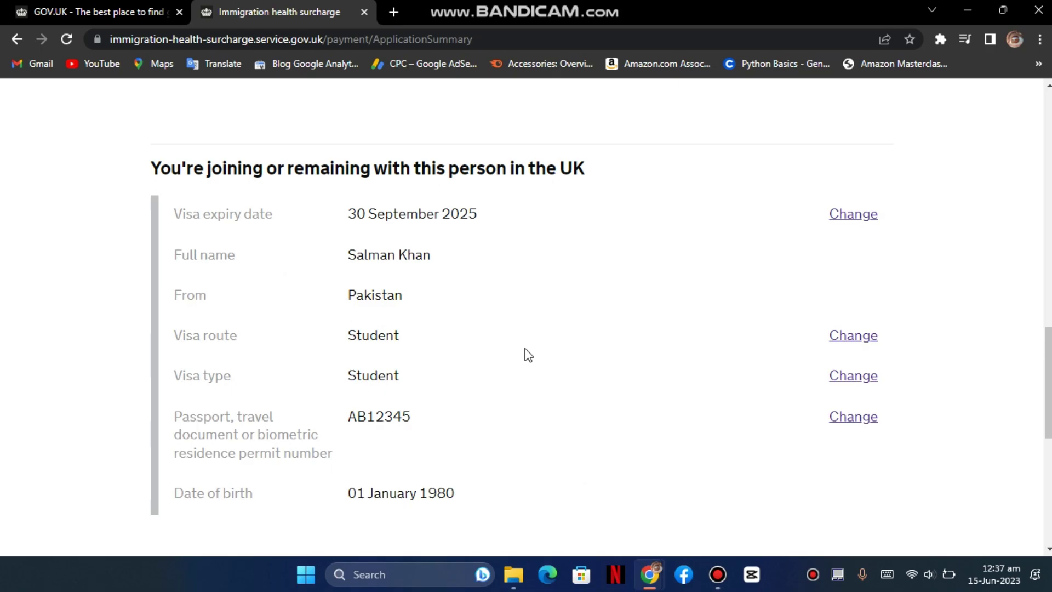
{"action": "scroll", "coordinate": [528, 355], "scroll_direction": "down", "scroll_amount": 2}
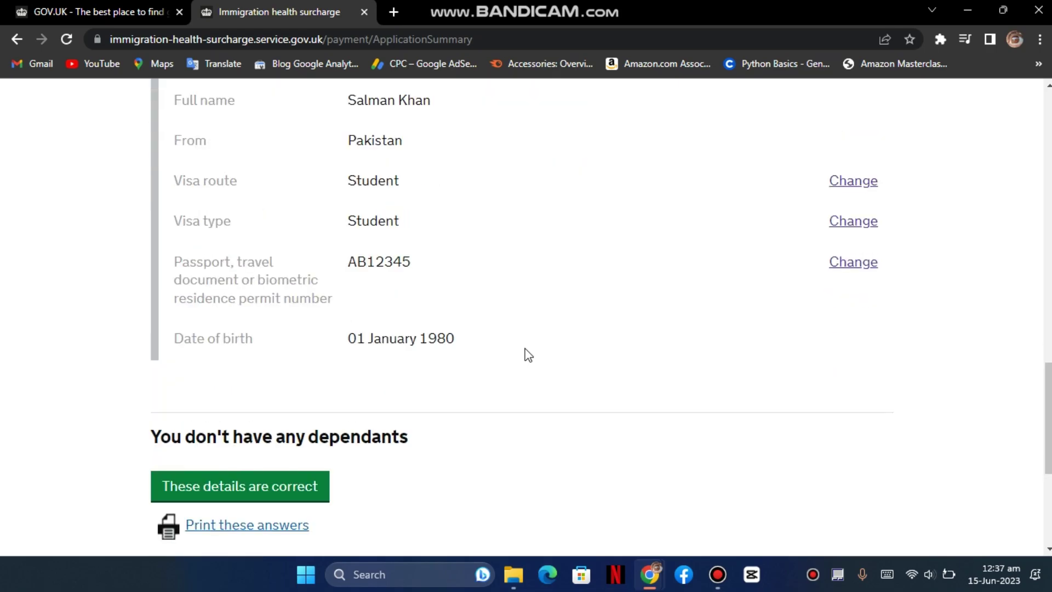
{"action": "scroll", "coordinate": [527, 355], "scroll_direction": "down", "scroll_amount": 1}
{"action": "left_click", "coordinate": [283, 409]}
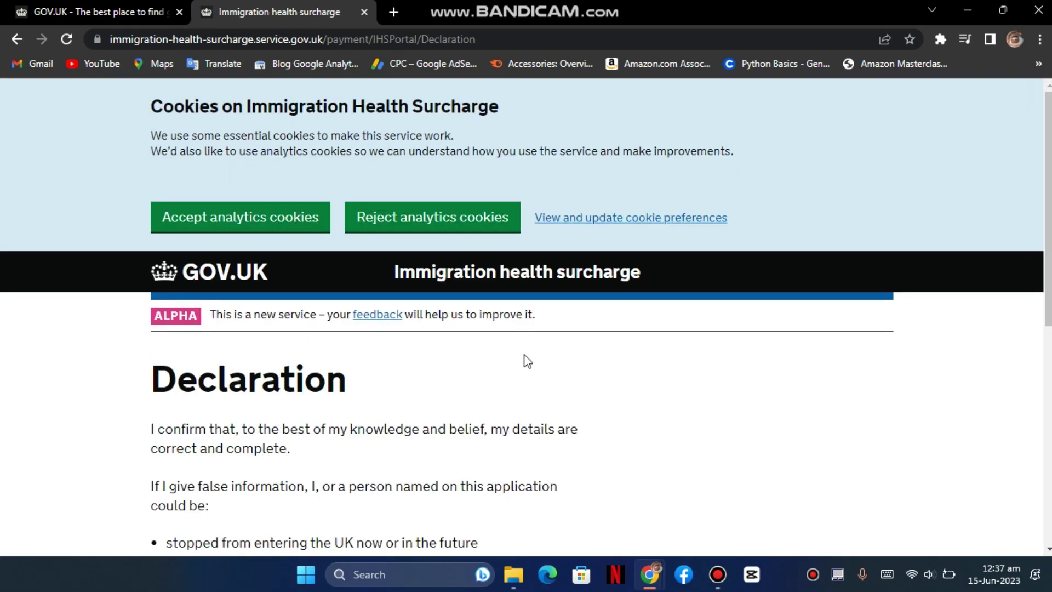
- Agree to the Immigration Health Surcharge declaration
{"action": "scroll", "coordinate": [388, 408], "scroll_direction": "down", "scroll_amount": 1}
{"action": "scroll", "coordinate": [388, 408], "scroll_direction": "down", "scroll_amount": 2}
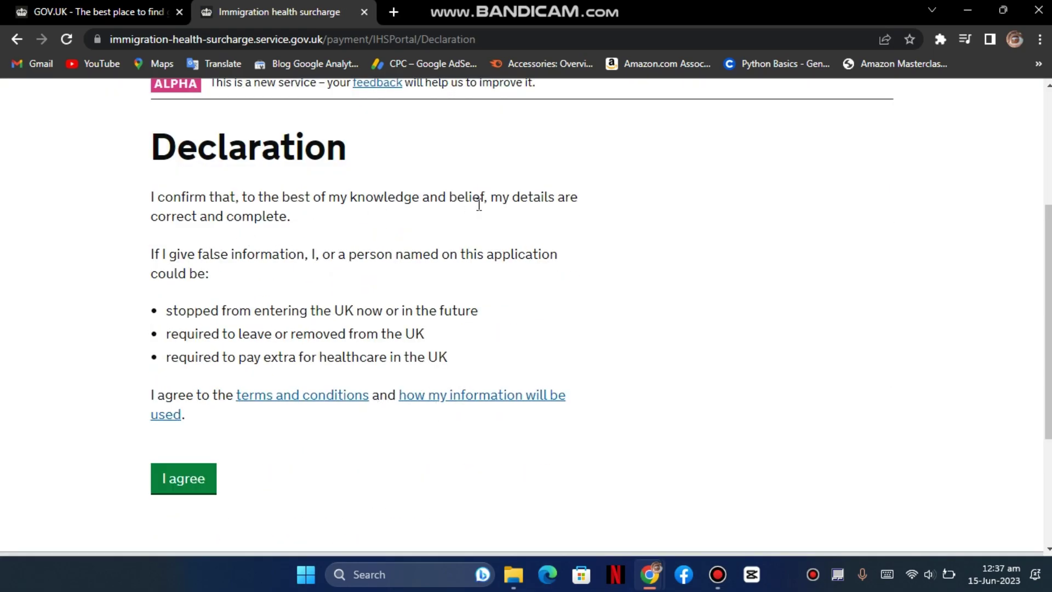
{"action": "left_click", "coordinate": [202, 480]}
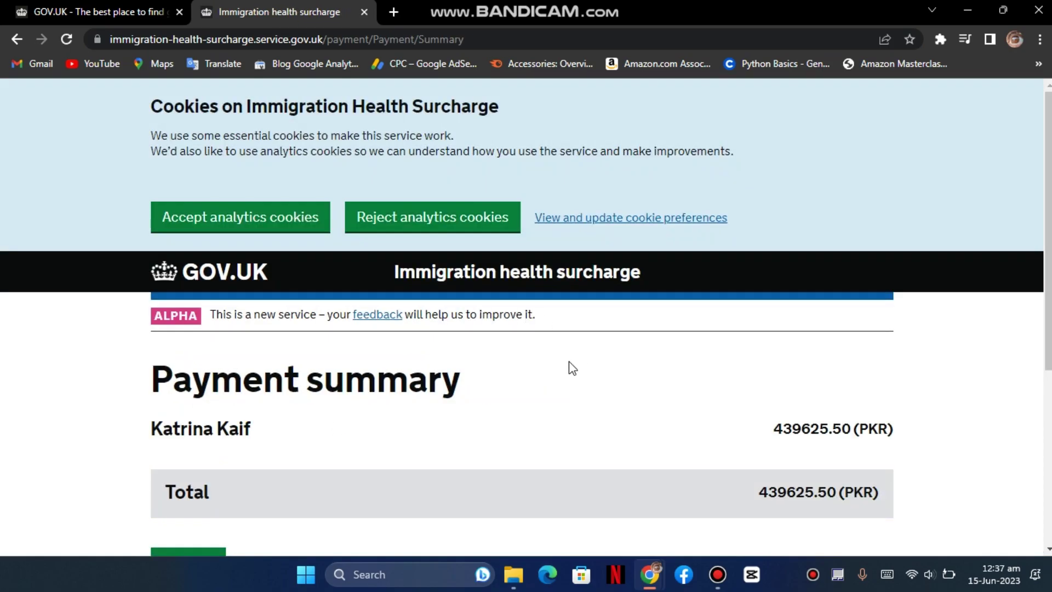
- Check the Payment summary total of 439625.50 PKR, briefly highlighting the amount
{"action": "scroll", "coordinate": [570, 366], "scroll_direction": "down", "scroll_amount": 2}
{"action": "left_click_drag", "start_coordinate": [749, 337], "coordinate": [836, 337]}
{"action": "left_click", "coordinate": [710, 342]}
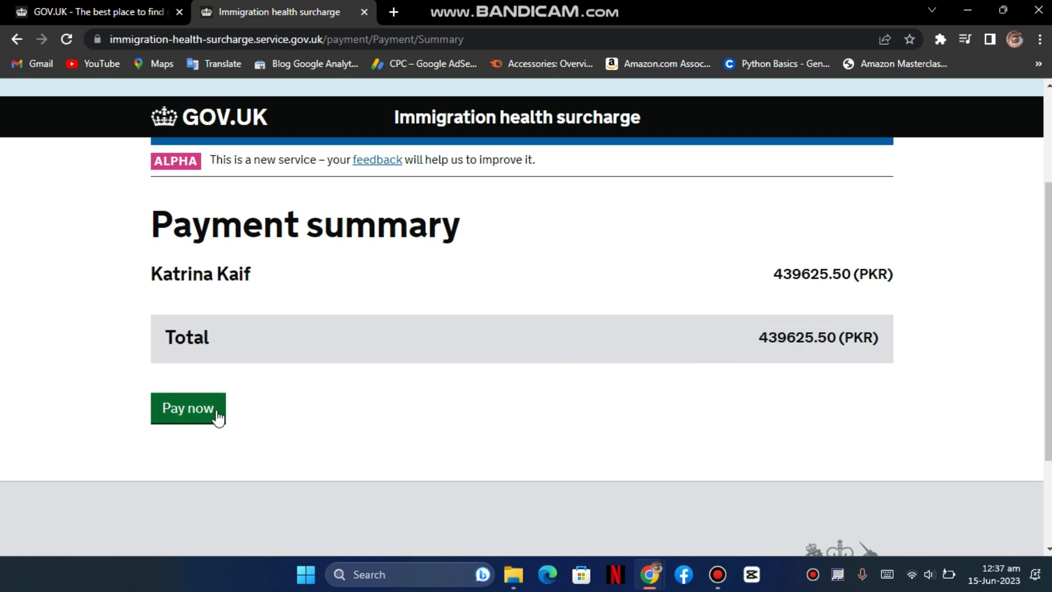